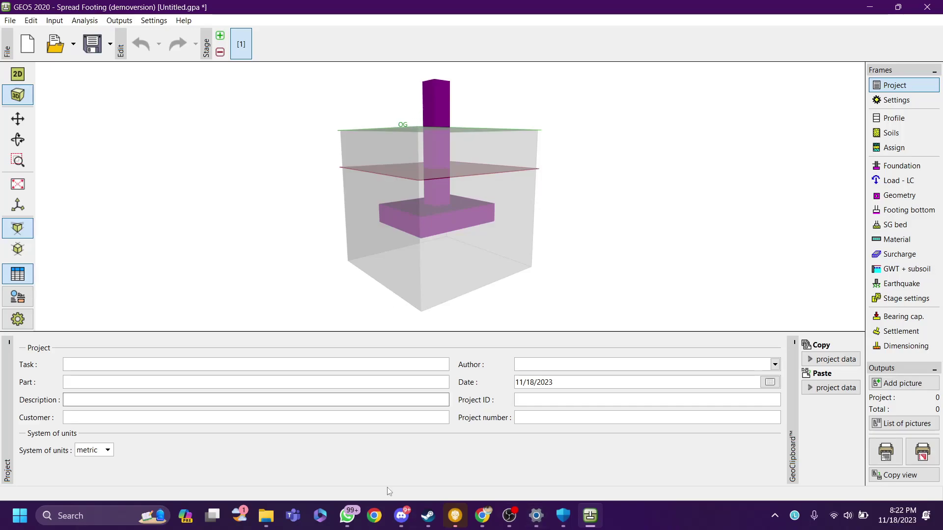
Step: Show the GEO5 2020 program folder in File Explorer, and return to GEO5 Spread Footing
{"action": "mouse_move", "coordinate": [257, 515]}
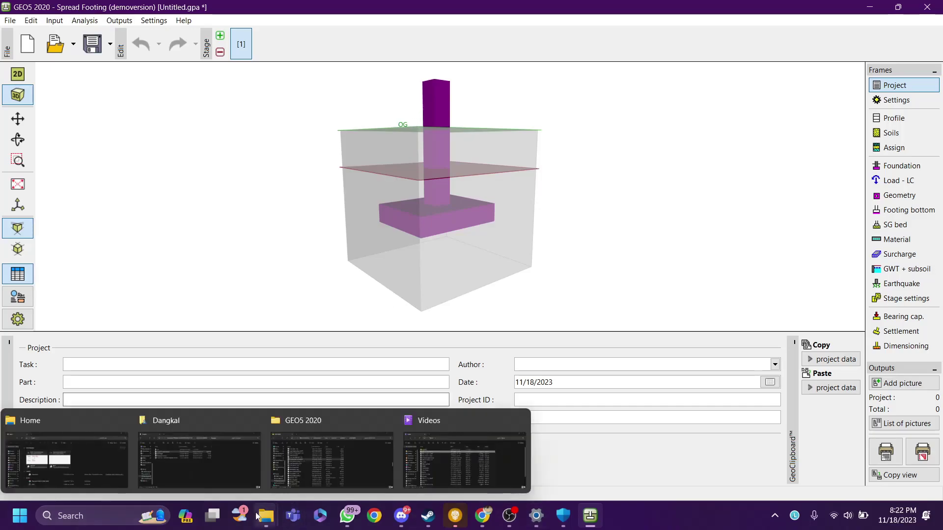
{"action": "left_click", "coordinate": [350, 442]}
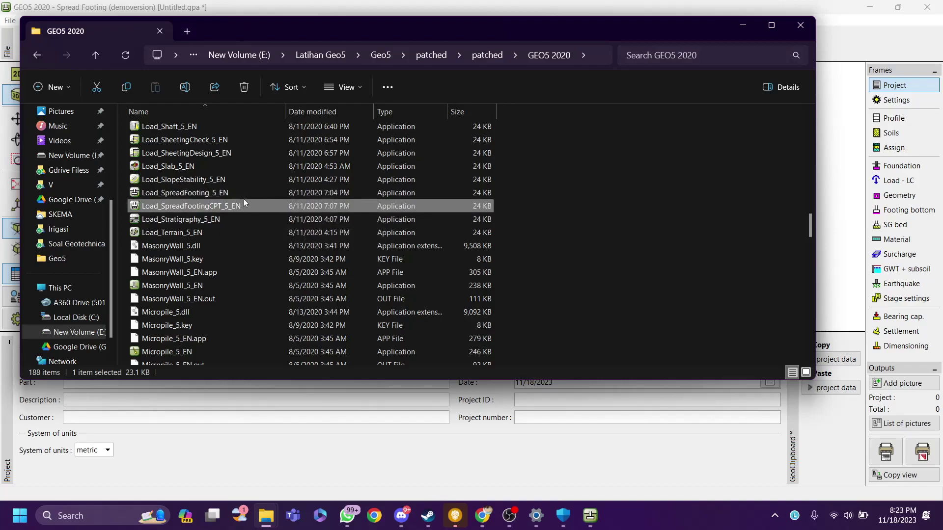
{"action": "left_click", "coordinate": [737, 25]}
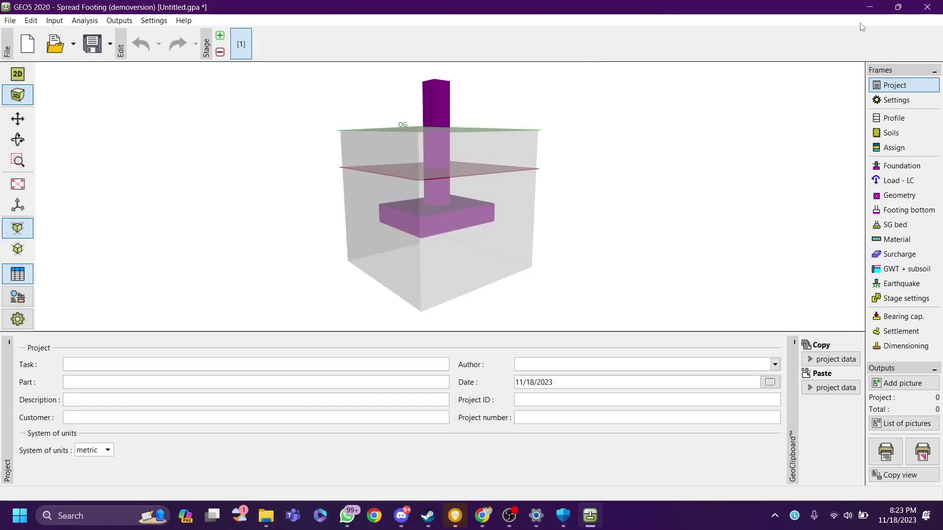
Step: Display the footing model in 2D, and look through the list of predefined analysis settings without changing the selection
{"action": "left_click", "coordinate": [8, 70]}
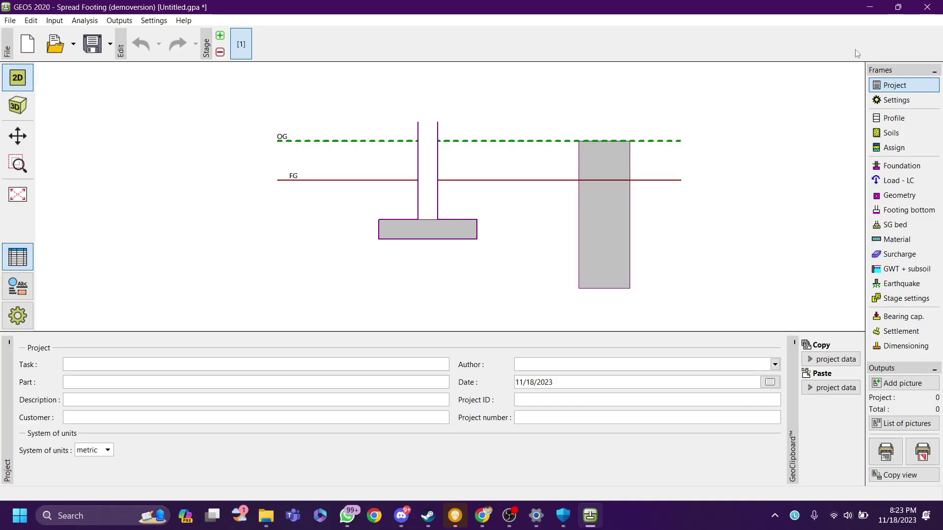
{"action": "left_click", "coordinate": [897, 100]}
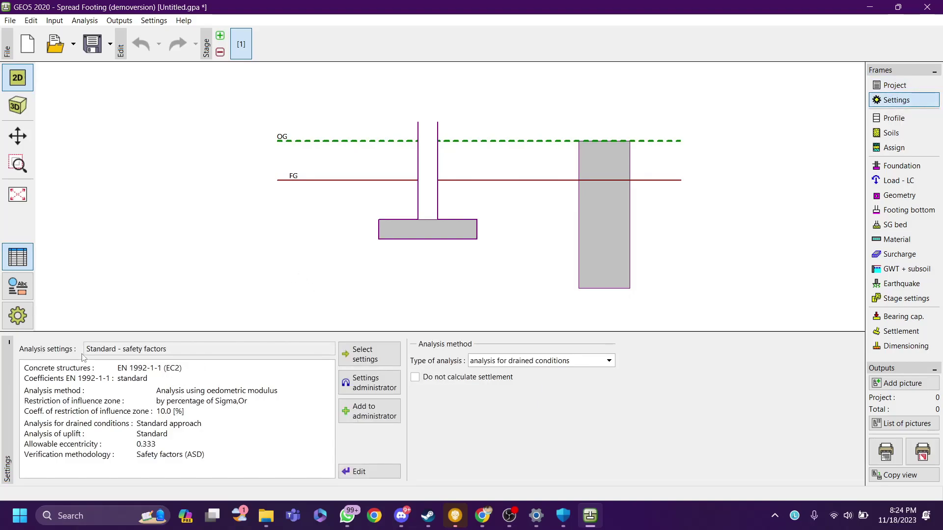
{"action": "left_click", "coordinate": [360, 358]}
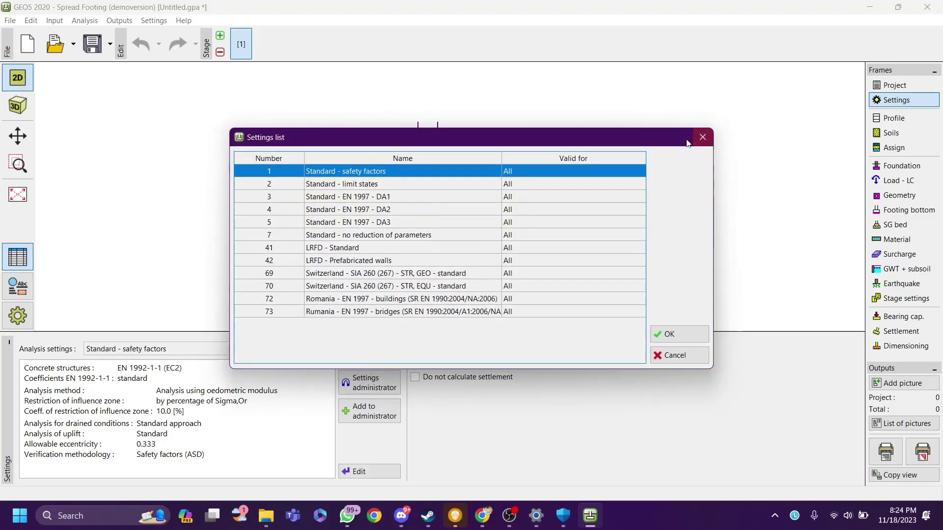
{"action": "left_click", "coordinate": [702, 138]}
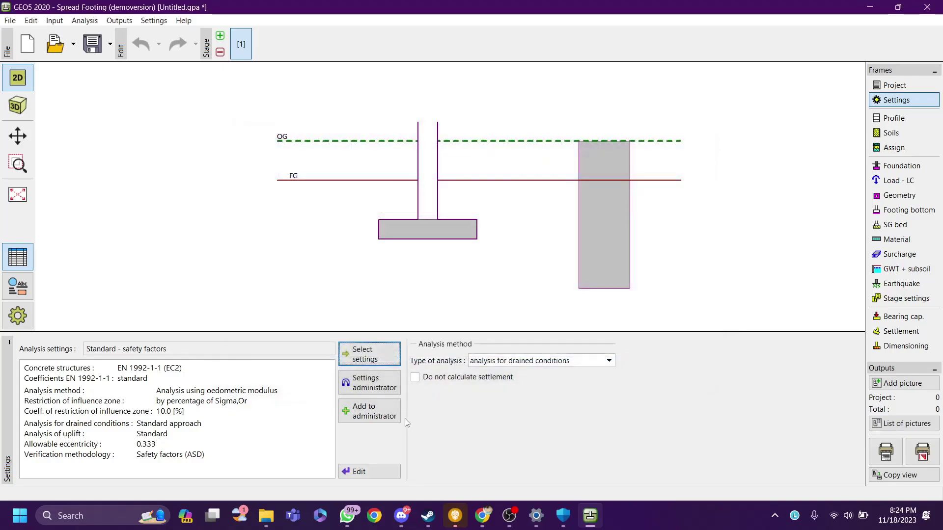
Step: Look through the Settings administrator and the form for adding the current settings to the Administrator, closing both without changes
{"action": "left_click", "coordinate": [369, 383]}
{"action": "scroll", "coordinate": [401, 293], "scroll_direction": "down", "scroll_amount": 7}
{"action": "scroll", "coordinate": [402, 290], "scroll_direction": "up", "scroll_amount": 7}
{"action": "left_click", "coordinate": [752, 95]}
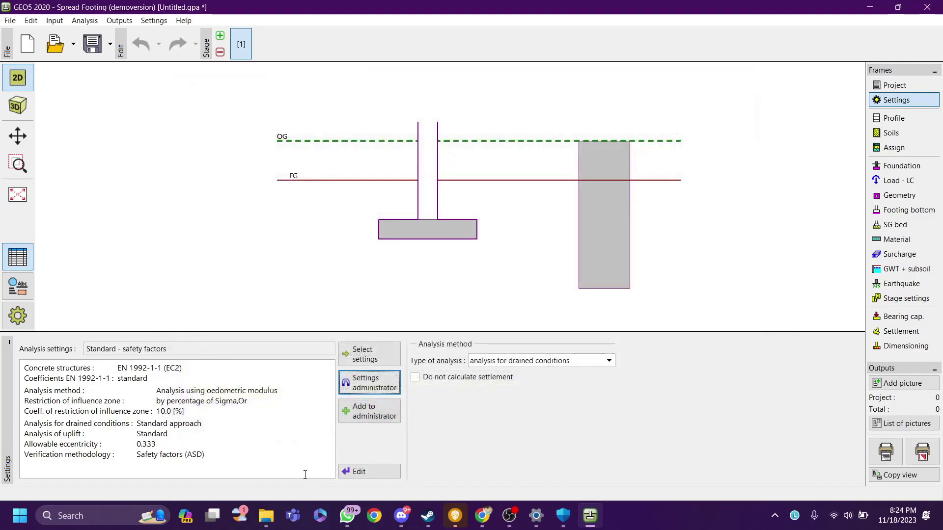
{"action": "key", "text": "Tab"}
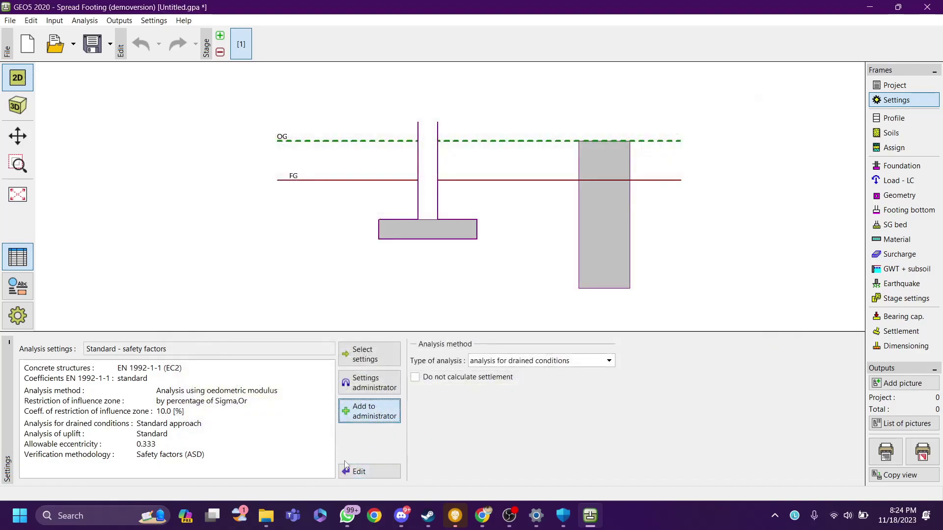
{"action": "key", "text": "Return"}
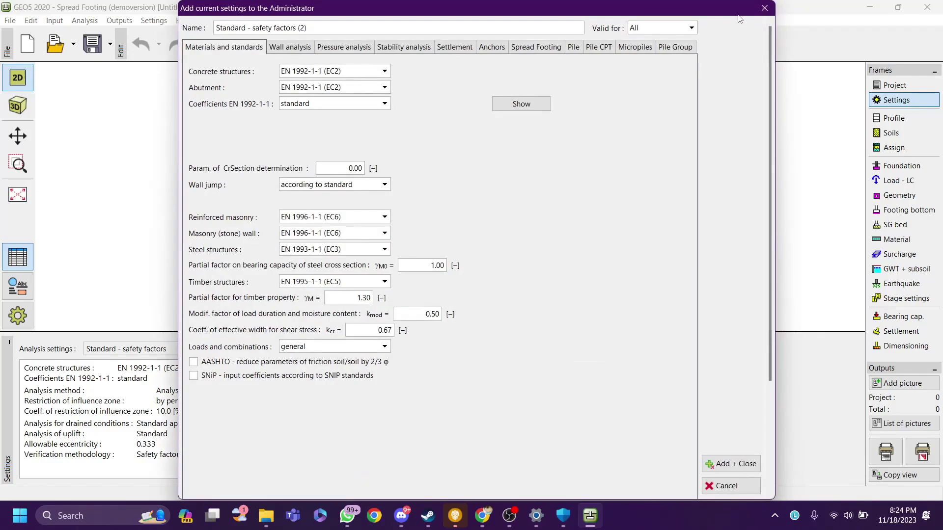
{"action": "left_click", "coordinate": [764, 8]}
Step: Review the safety factors in the current Spread Footing settings for the permanent, transient, accidental and seismic design situations
{"action": "left_click", "coordinate": [366, 472]}
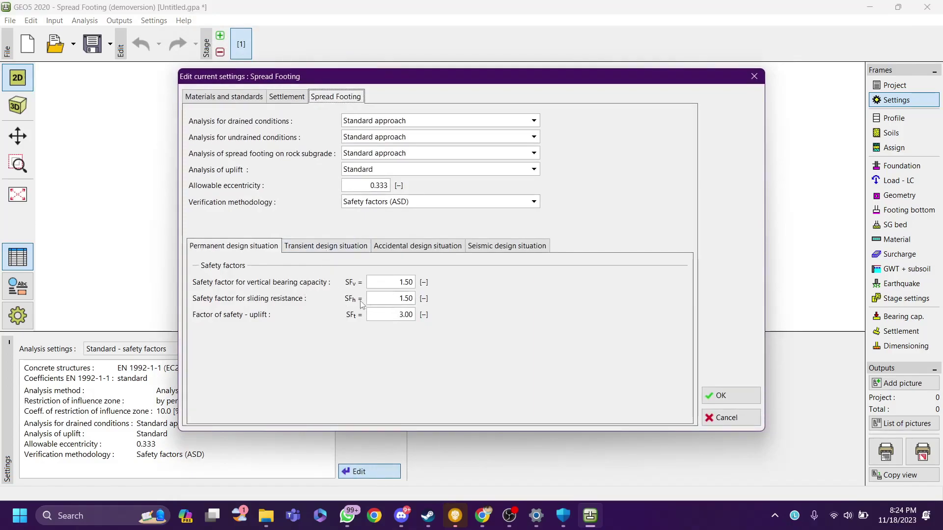
{"action": "left_click", "coordinate": [334, 249]}
{"action": "key", "text": "Right"}
{"action": "key", "text": "Right"}
{"action": "left_click", "coordinate": [334, 247]}
{"action": "left_click", "coordinate": [422, 246]}
{"action": "left_click", "coordinate": [478, 248]}
{"action": "left_click", "coordinate": [417, 247]}
{"action": "left_click", "coordinate": [338, 246]}
{"action": "left_click", "coordinate": [235, 247]}
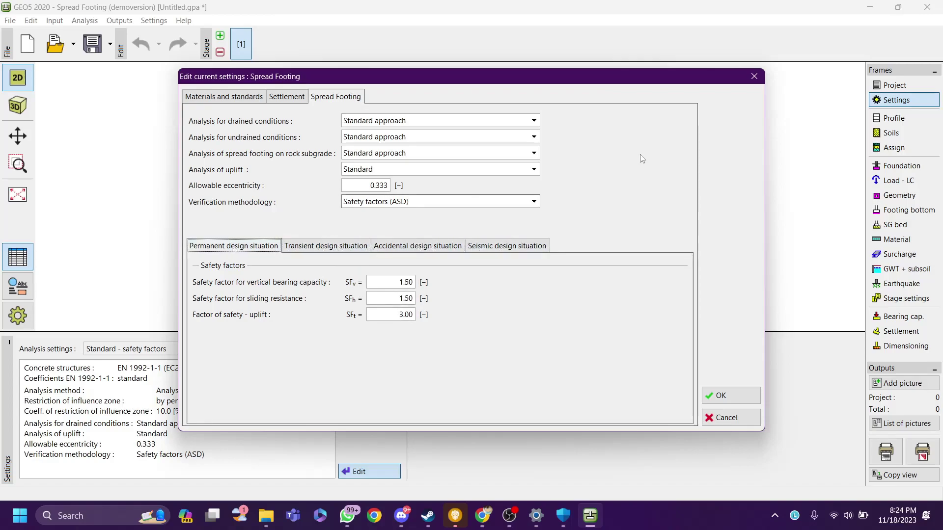
{"action": "left_click", "coordinate": [754, 77]}
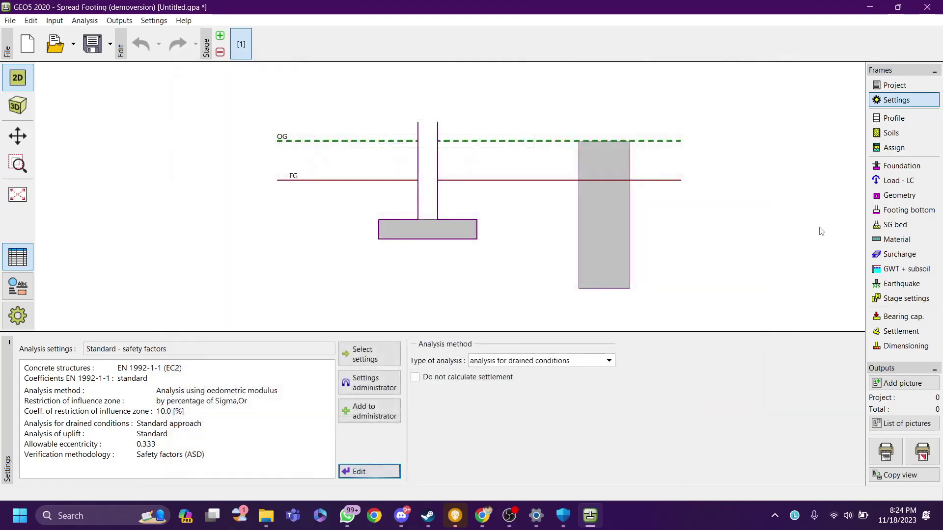
Step: Start adding a new interface to the soil profile
{"action": "left_click", "coordinate": [917, 123]}
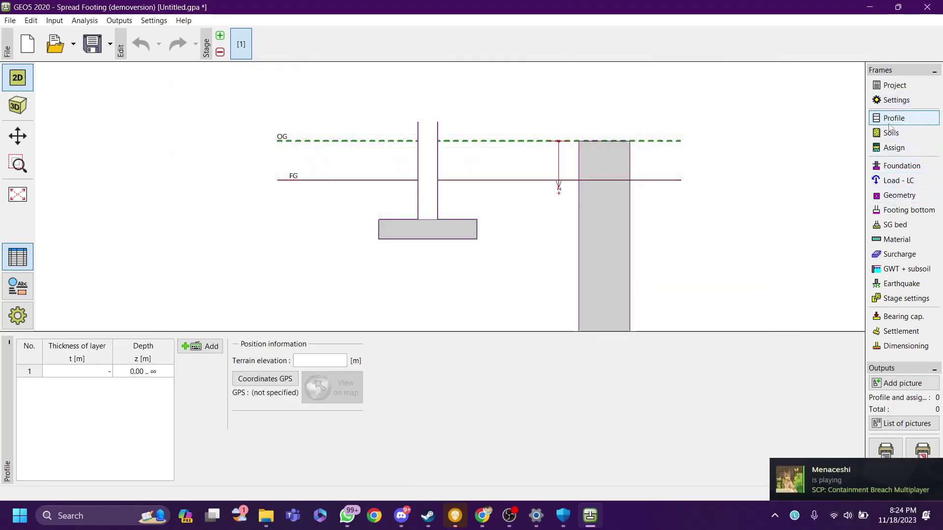
{"action": "mouse_move", "coordinate": [444, 201]}
{"action": "left_mouse_down"}
{"action": "mouse_move", "coordinate": [440, 184]}
{"action": "mouse_move", "coordinate": [463, 160]}
{"action": "left_mouse_up"}
{"action": "scroll", "coordinate": [443, 184], "scroll_direction": "down", "scroll_amount": 1}
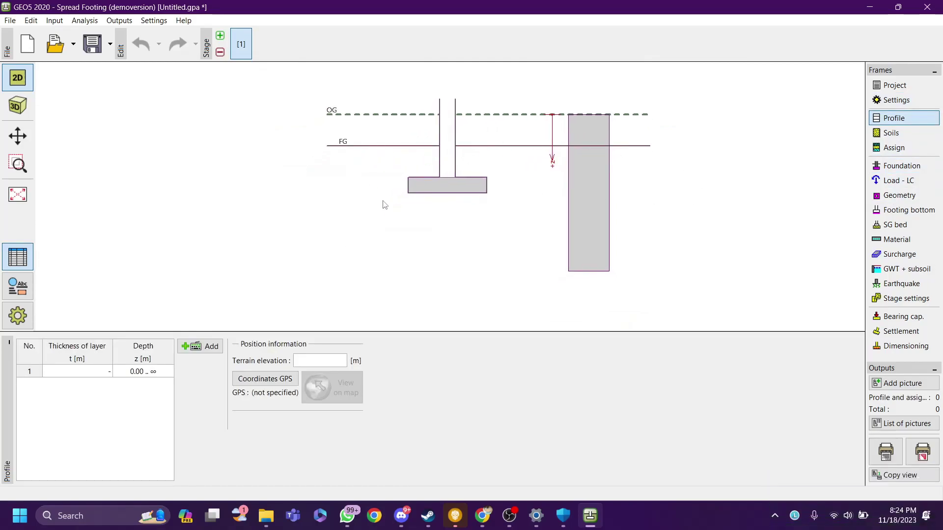
{"action": "left_click_drag", "start_coordinate": [440, 156], "coordinate": [443, 152]}
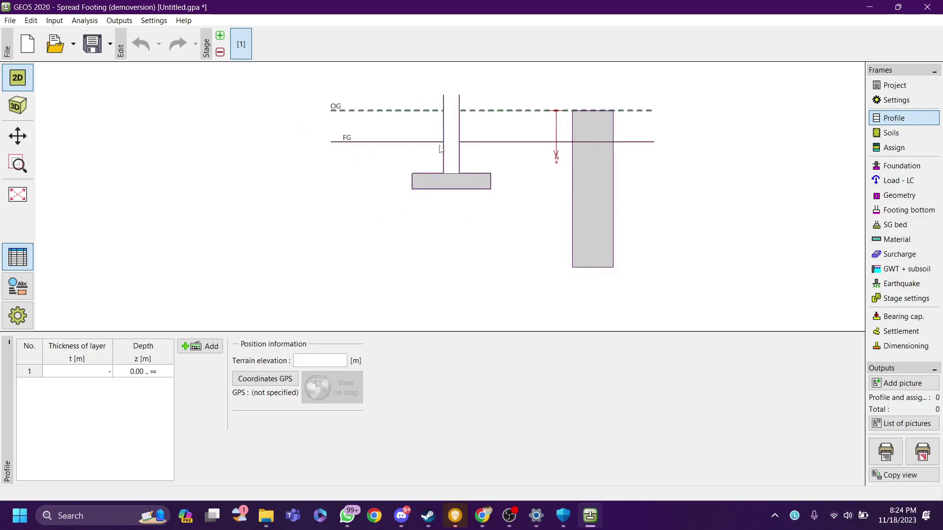
{"action": "left_click", "coordinate": [195, 351]}
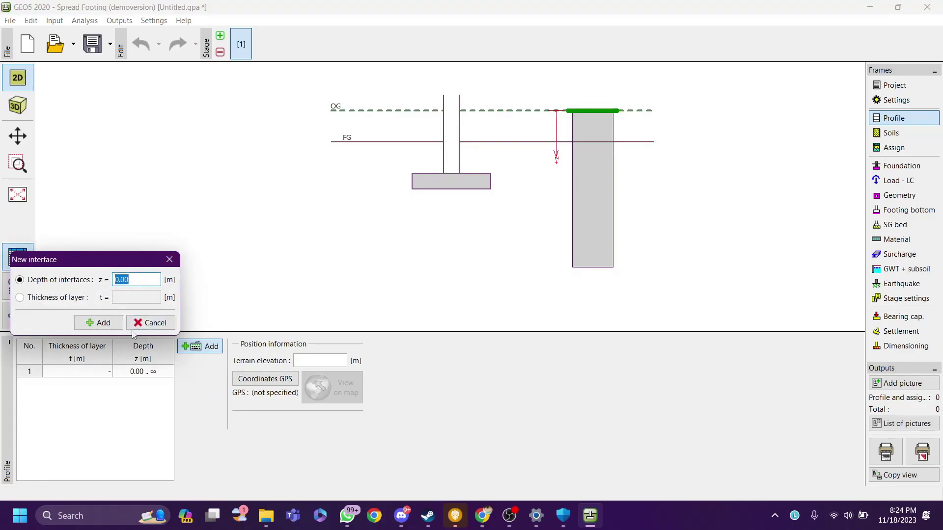
{"action": "left_click_drag", "start_coordinate": [136, 265], "coordinate": [181, 241]}
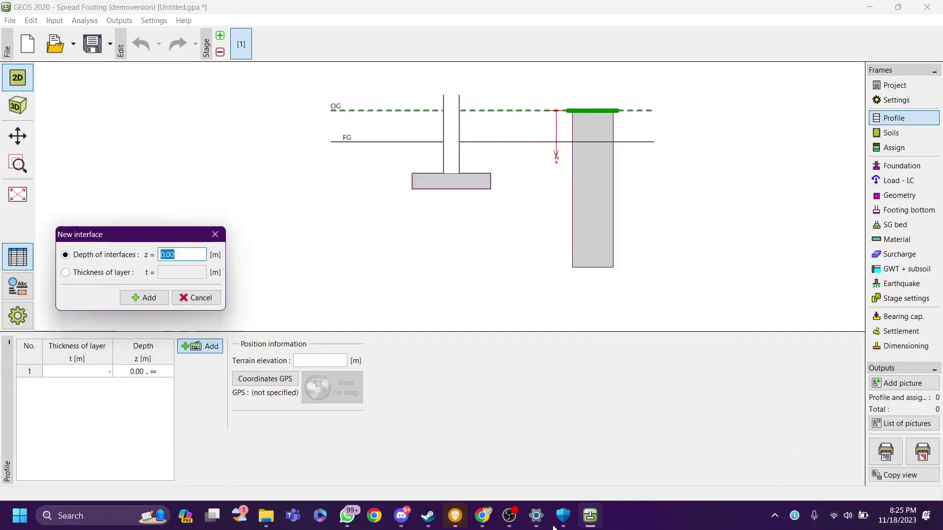
Step: Switch to Chrome and examine the foundation diagram and soil data table on page 8 of Laporan Pondasi Dangkal.pdf
{"action": "left_click", "coordinate": [481, 457]}
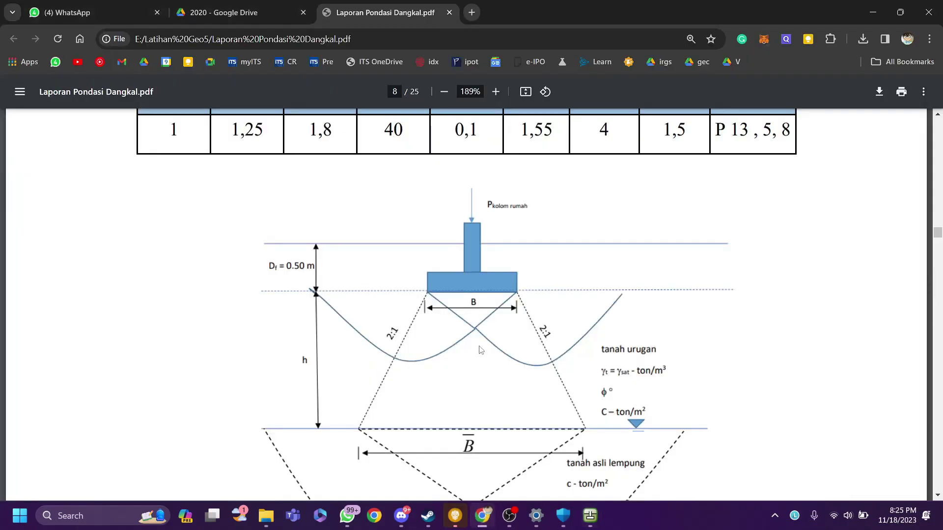
{"action": "scroll", "coordinate": [449, 206], "scroll_direction": "down", "scroll_amount": 1}
{"action": "scroll", "coordinate": [481, 213], "scroll_direction": "up", "scroll_amount": 1}
{"action": "scroll", "coordinate": [485, 260], "scroll_direction": "down", "scroll_amount": 2}
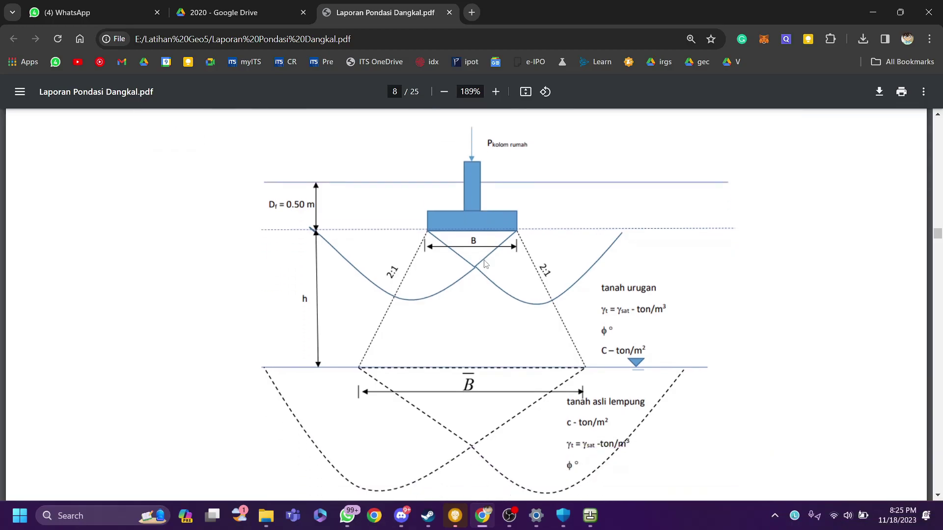
{"action": "scroll", "coordinate": [486, 265], "scroll_direction": "down", "scroll_amount": 1}
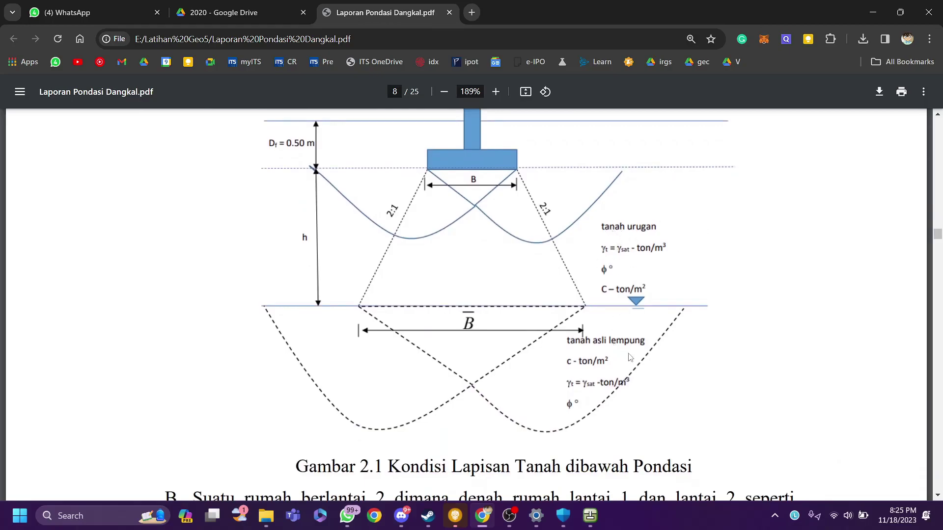
{"action": "scroll", "coordinate": [621, 337], "scroll_direction": "up", "scroll_amount": 1}
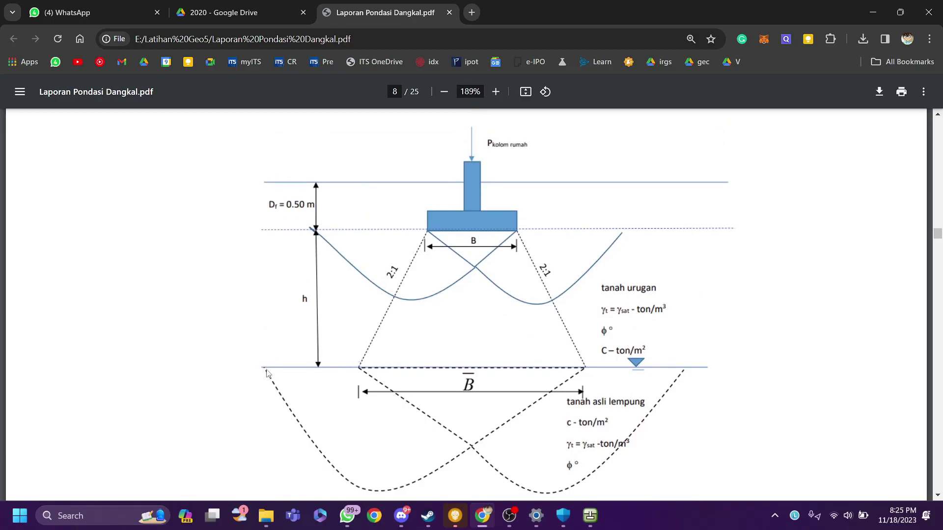
{"action": "scroll", "coordinate": [317, 298], "scroll_direction": "up", "scroll_amount": 3}
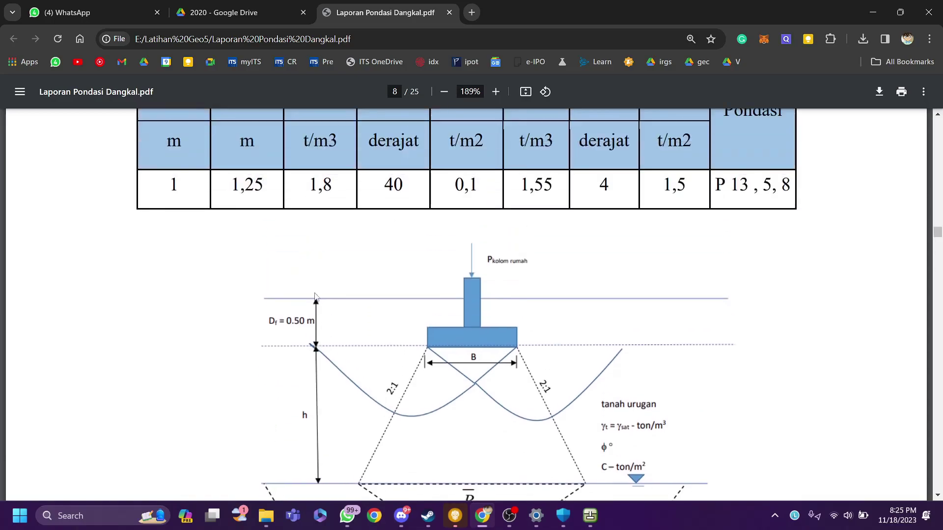
{"action": "scroll", "coordinate": [237, 269], "scroll_direction": "down", "scroll_amount": 2}
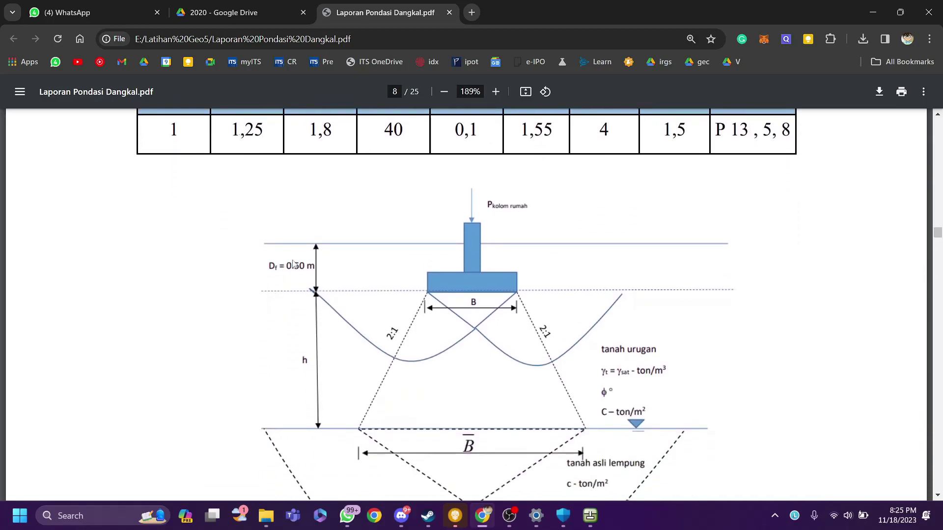
{"action": "scroll", "coordinate": [294, 265], "scroll_direction": "up", "scroll_amount": 1}
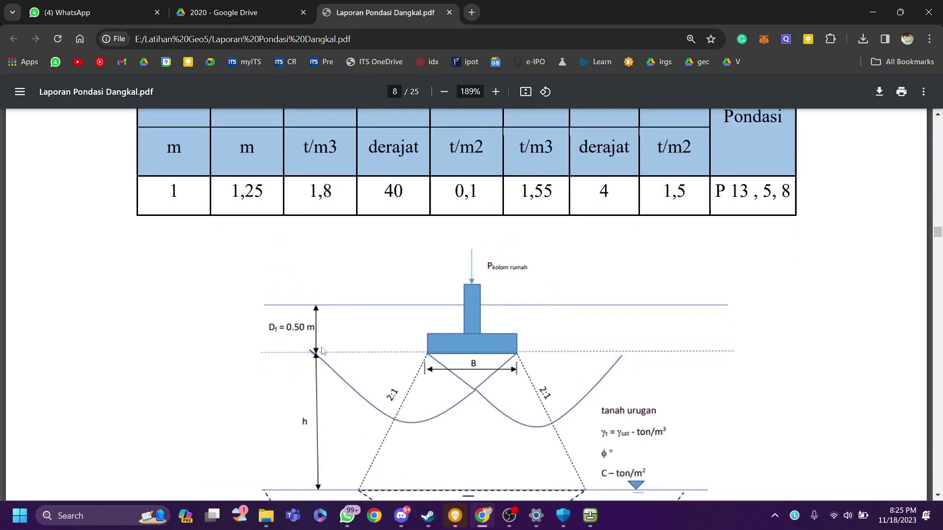
{"action": "scroll", "coordinate": [322, 354], "scroll_direction": "up", "scroll_amount": 1}
{"action": "scroll", "coordinate": [328, 352], "scroll_direction": "down", "scroll_amount": 3}
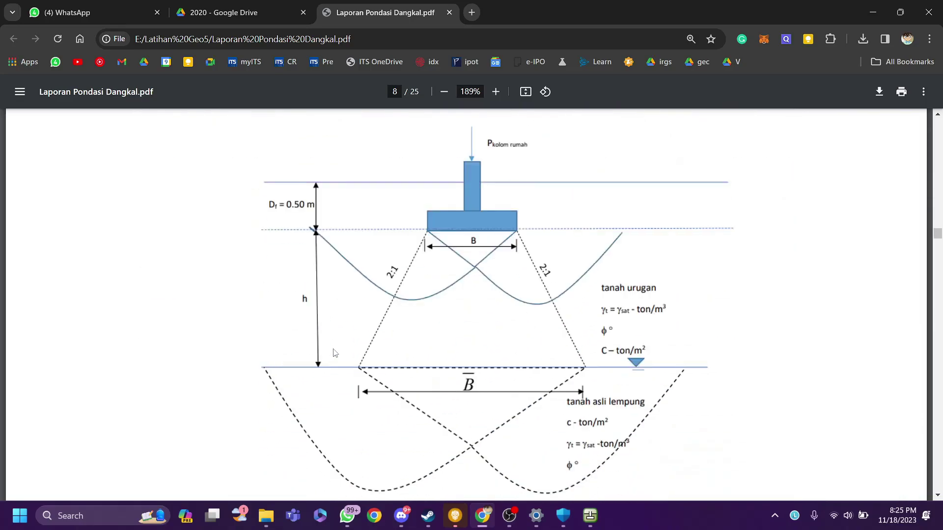
{"action": "scroll", "coordinate": [421, 360], "scroll_direction": "up", "scroll_amount": 1}
Step: Switch back to GEO5 Spread Footing, add a soil profile interface at a depth of 1.75 m, and close the interface form
{"action": "left_click", "coordinate": [590, 516]}
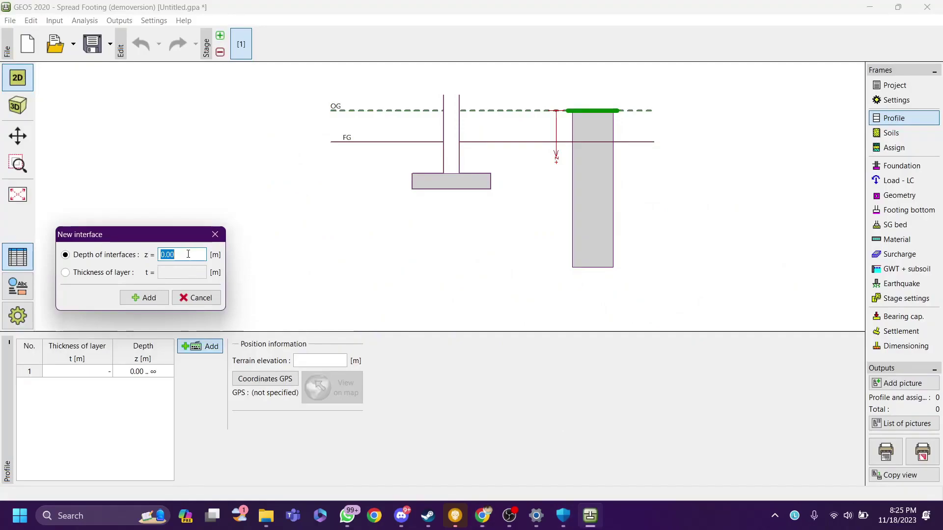
{"action": "type", "text": "1."}
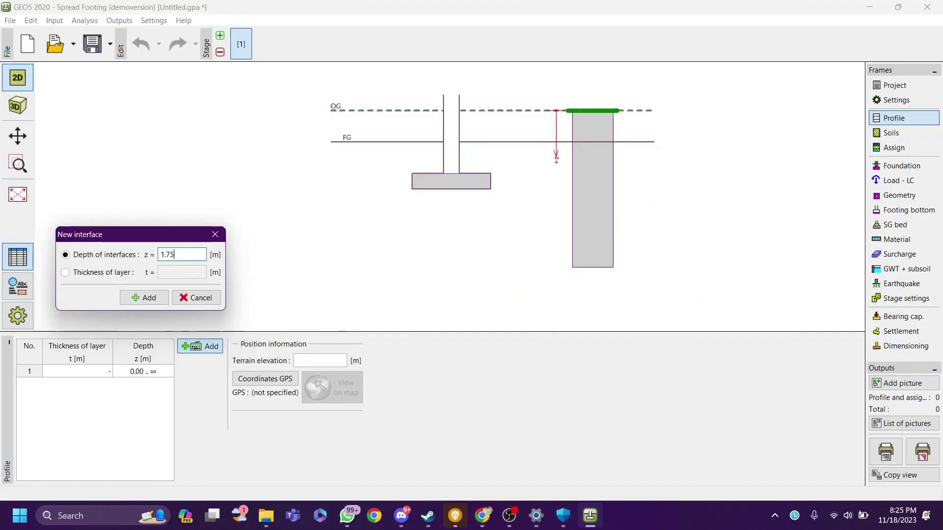
{"action": "type", "text": "75"}
{"action": "left_click", "coordinate": [158, 297]}
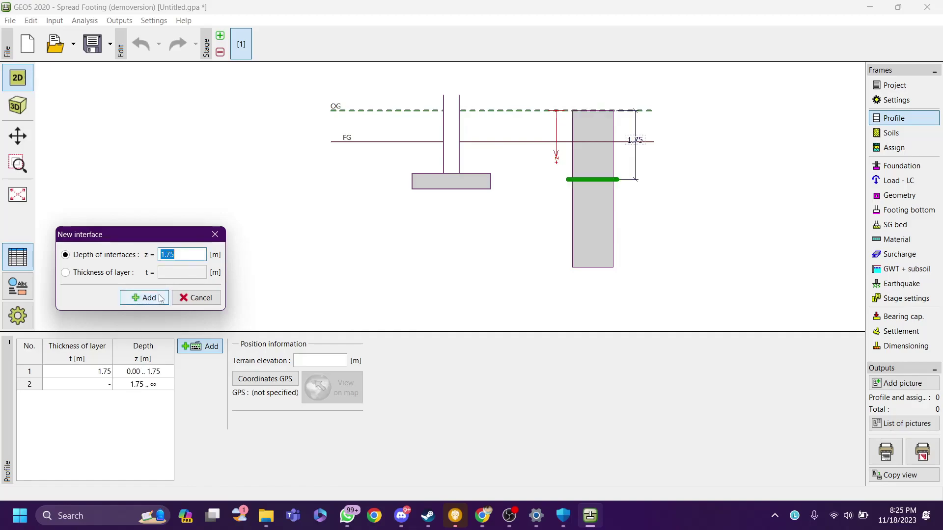
{"action": "left_click", "coordinate": [76, 273]}
{"action": "left_click", "coordinate": [193, 274]}
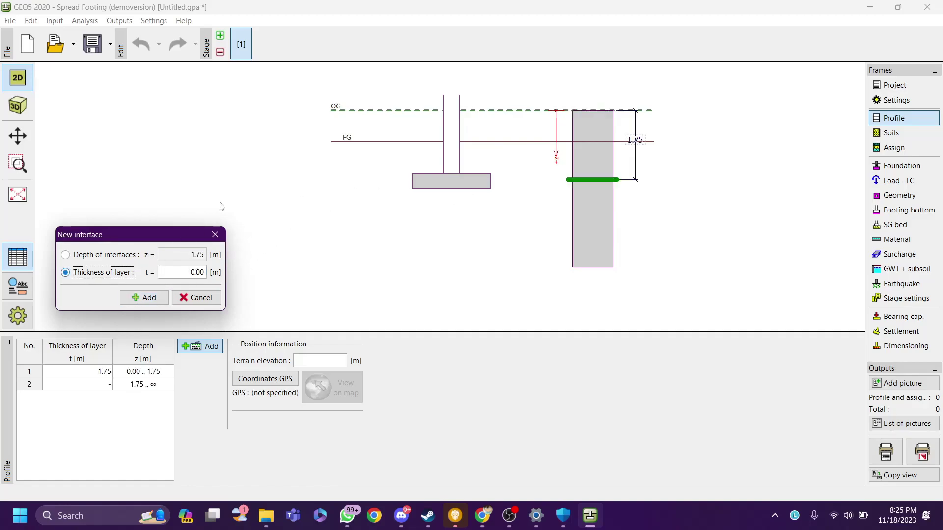
{"action": "left_click", "coordinate": [216, 235]}
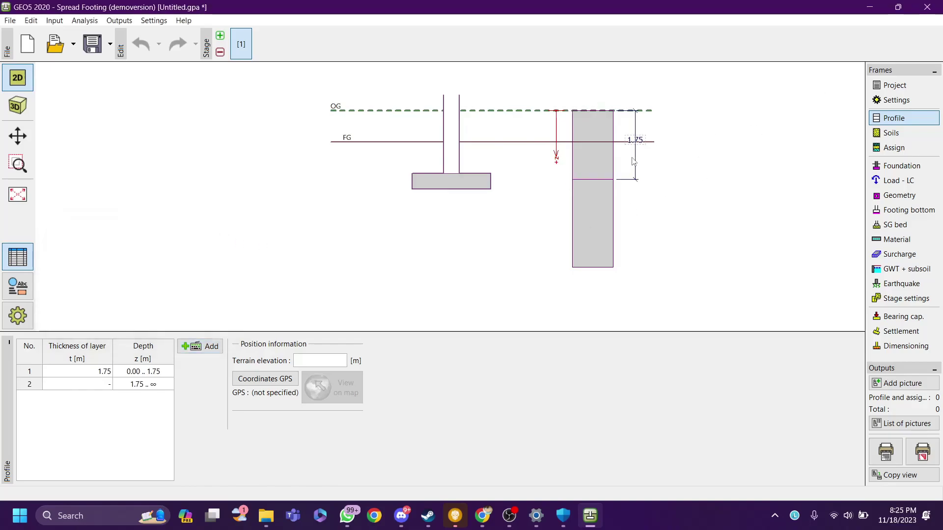
Step: Try a depth of 2 m on the interface's dimension in the drawing, and restore it to 1.75 m
{"action": "left_click", "coordinate": [645, 140]}
{"action": "scroll", "coordinate": [506, 159], "scroll_direction": "up", "scroll_amount": 3}
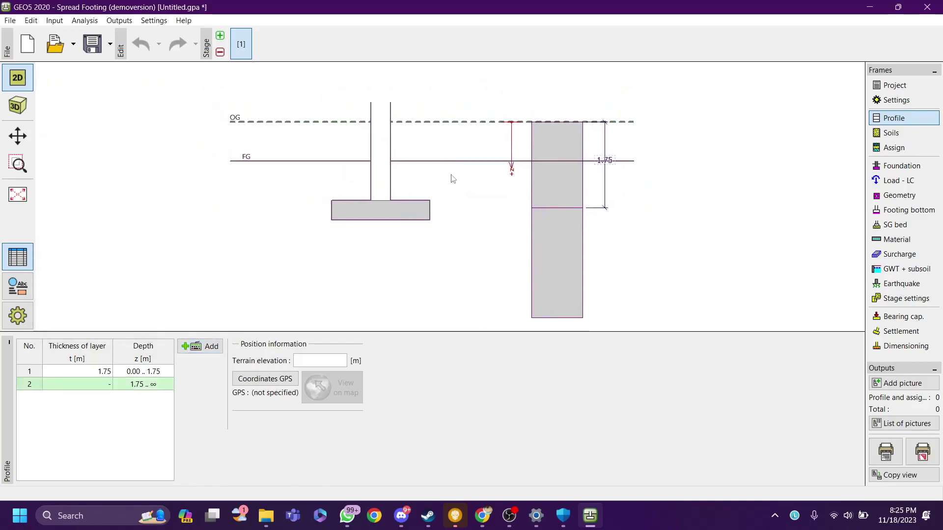
{"action": "left_click_drag", "start_coordinate": [506, 159], "coordinate": [447, 156]}
{"action": "left_click", "coordinate": [631, 162]}
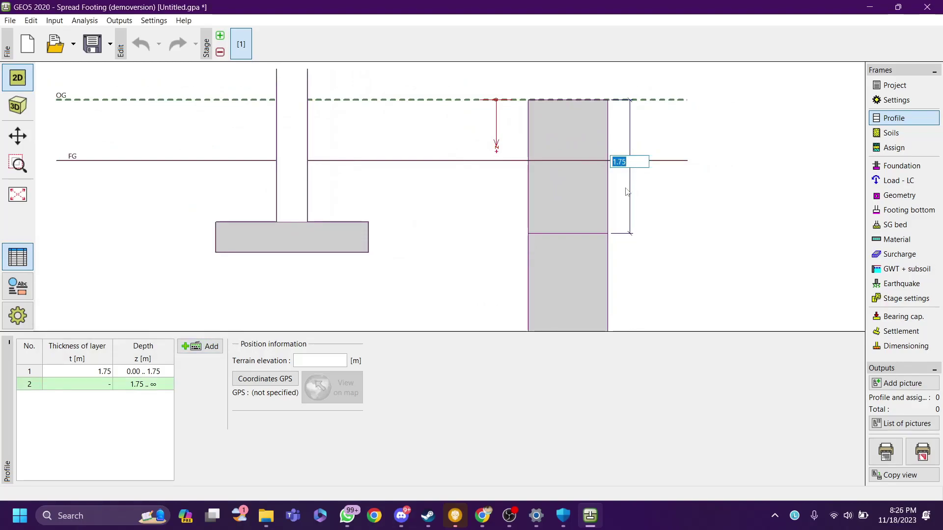
{"action": "type", "text": "2"}
{"action": "key", "text": "Return"}
{"action": "left_click", "coordinate": [607, 182]}
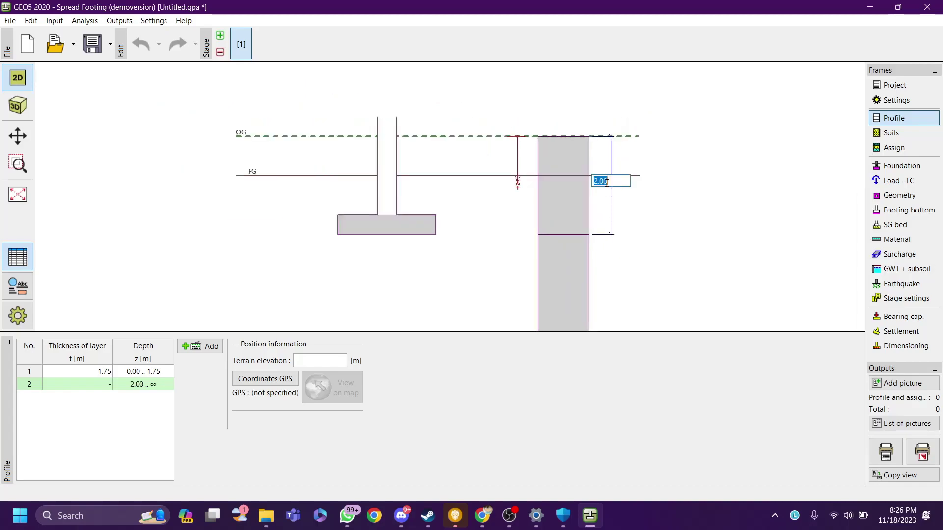
{"action": "type", "text": "1.75"}
{"action": "key", "text": "Return"}
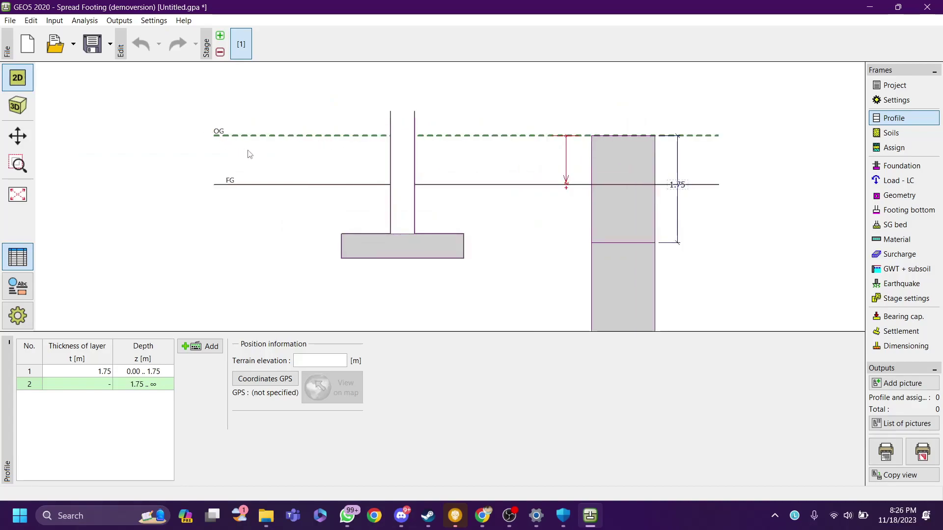
Step: Open the soils definition and start adding a new soil
{"action": "left_click", "coordinate": [927, 134]}
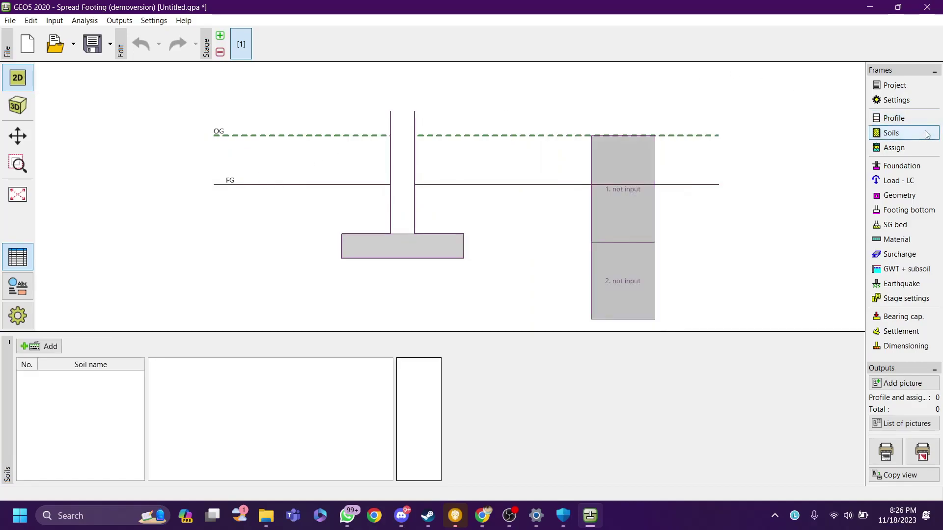
{"action": "left_click", "coordinate": [41, 350]}
{"action": "left_click_drag", "start_coordinate": [337, 173], "coordinate": [339, 97]}
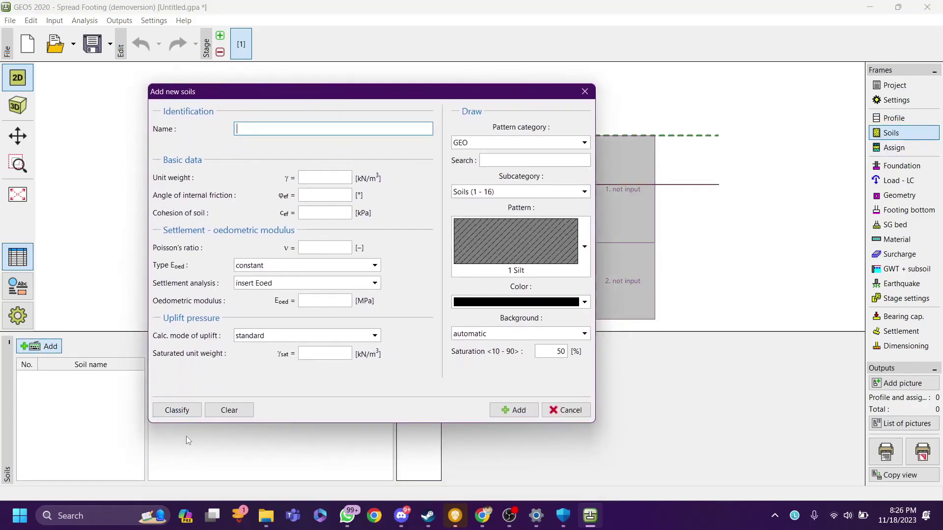
{"action": "left_click", "coordinate": [182, 417]}
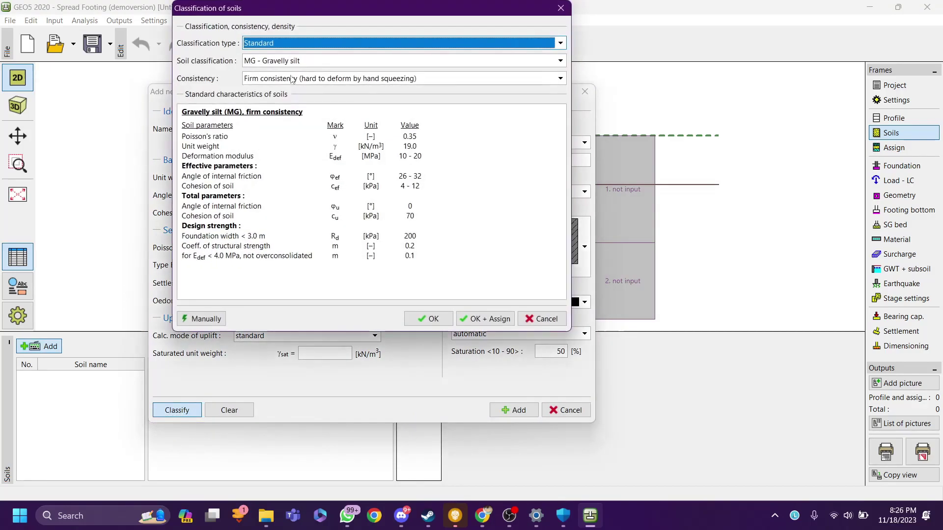
{"action": "left_click", "coordinate": [300, 64]}
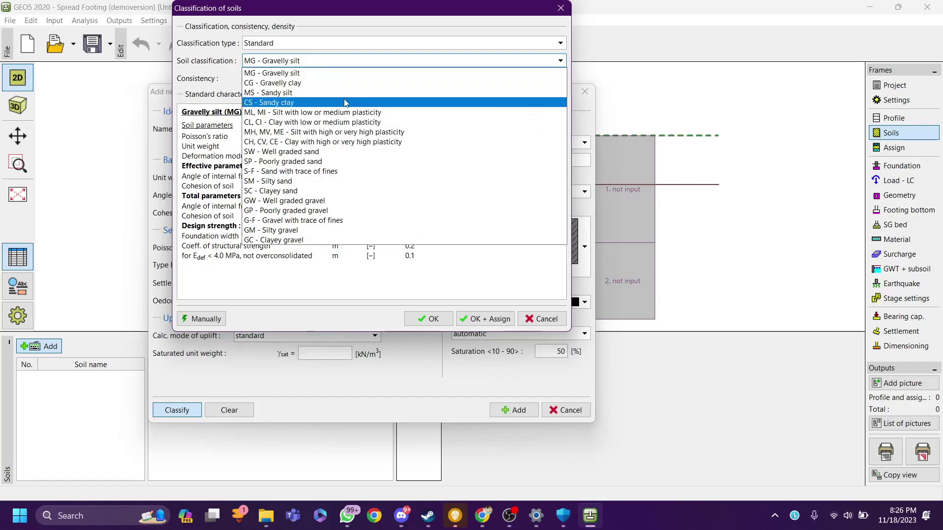
{"action": "left_click", "coordinate": [494, 57]}
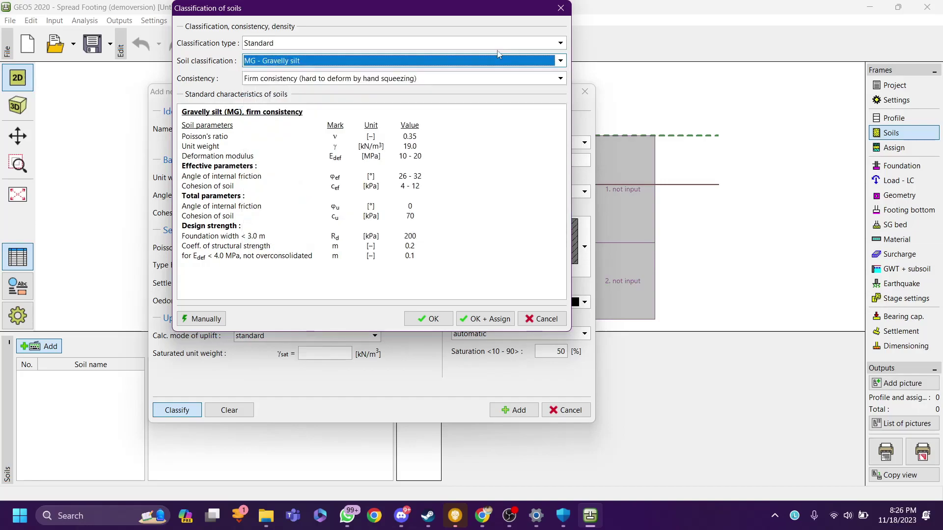
{"action": "left_click", "coordinate": [560, 8]}
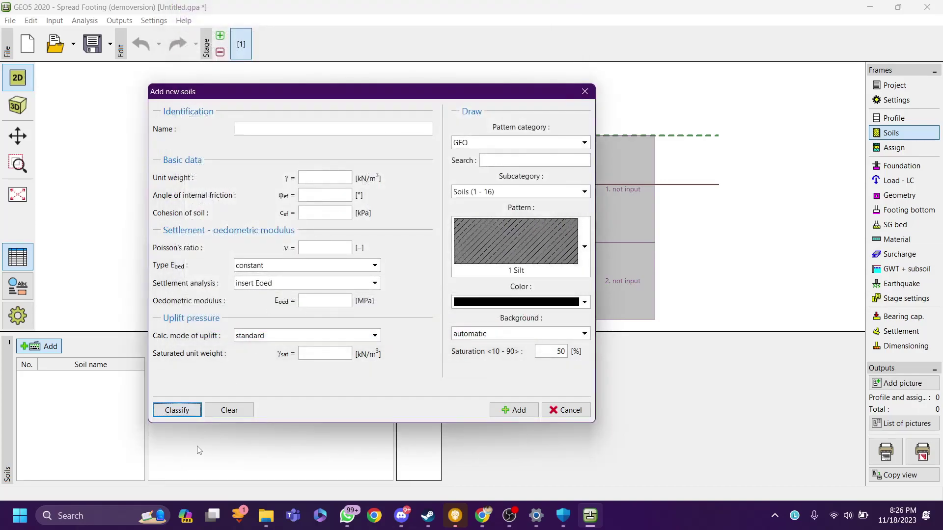
Step: Classify the new soil as Standard type, CS - Sandy clay with firm consistency, and assign its standard characteristics
{"action": "left_click", "coordinate": [177, 410]}
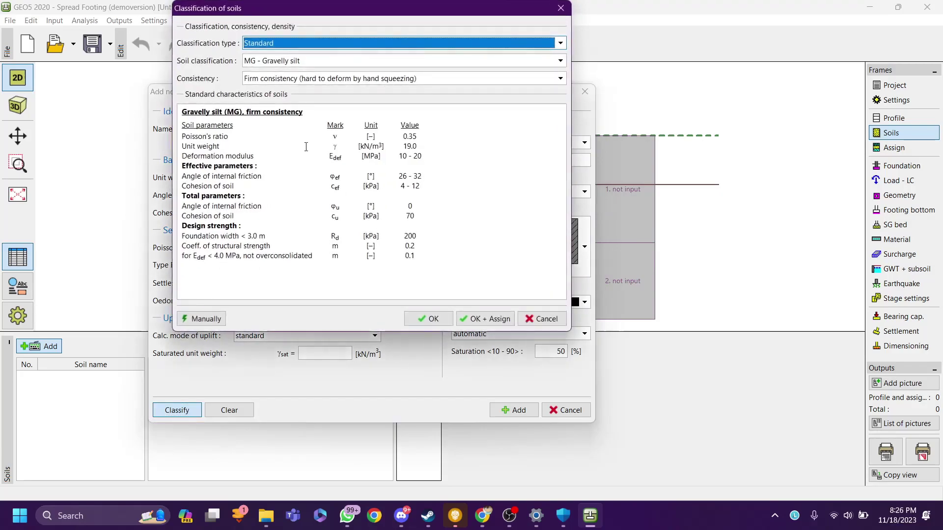
{"action": "left_click", "coordinate": [379, 45]}
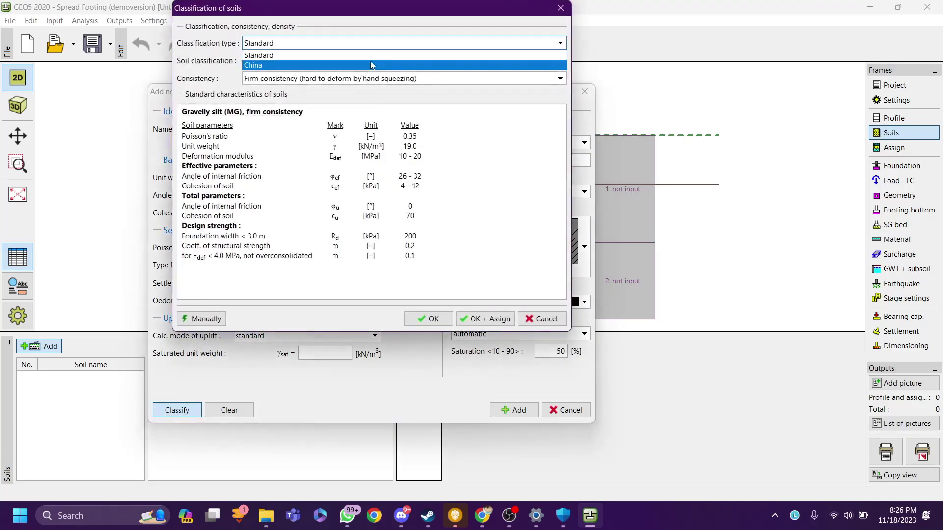
{"action": "left_click", "coordinate": [373, 55]}
{"action": "left_click", "coordinate": [354, 62]}
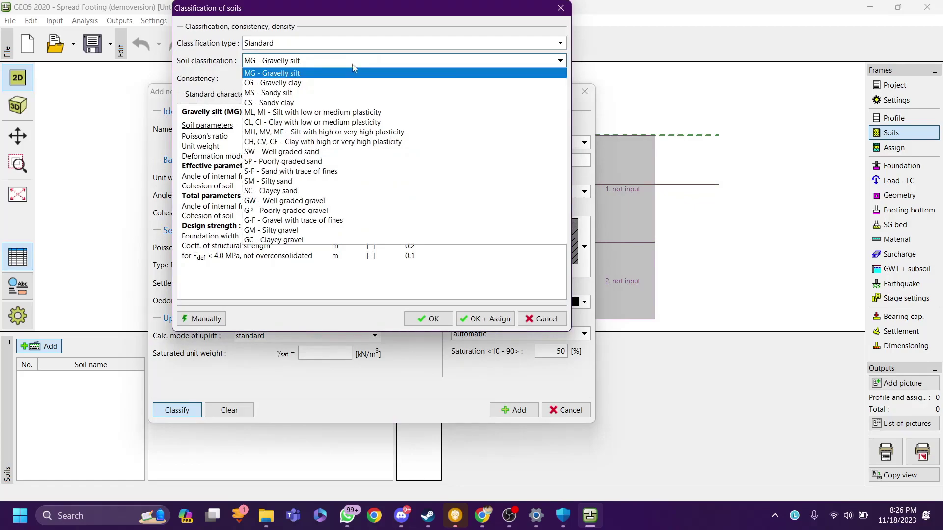
{"action": "left_click", "coordinate": [335, 102]}
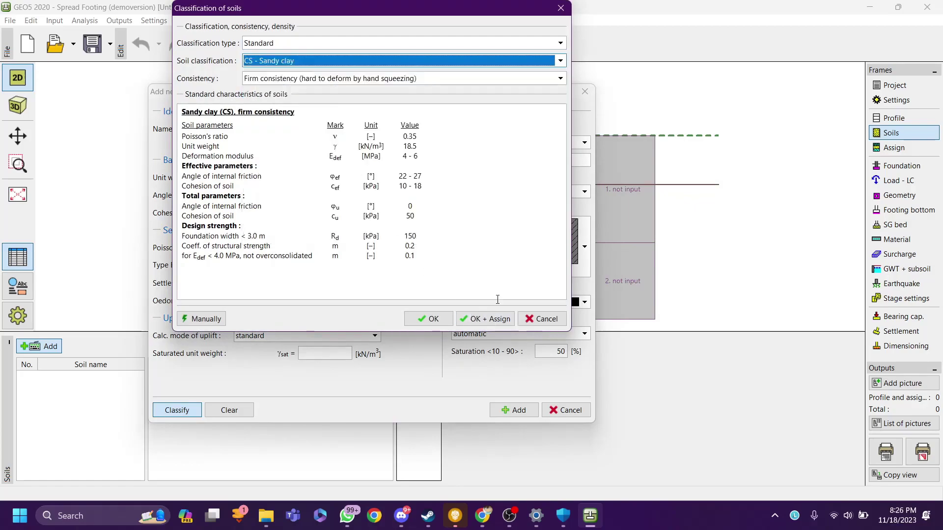
{"action": "left_click", "coordinate": [494, 319]}
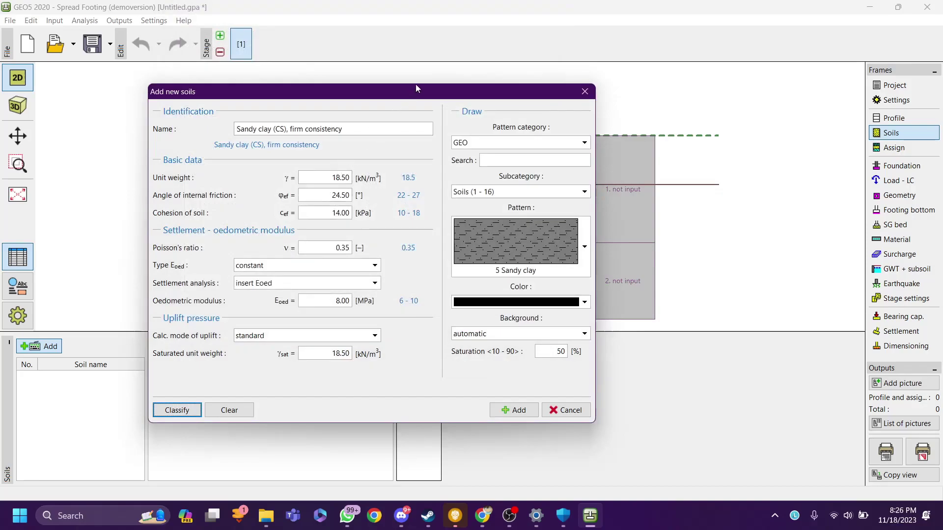
{"action": "left_click_drag", "start_coordinate": [415, 88], "coordinate": [465, 52]}
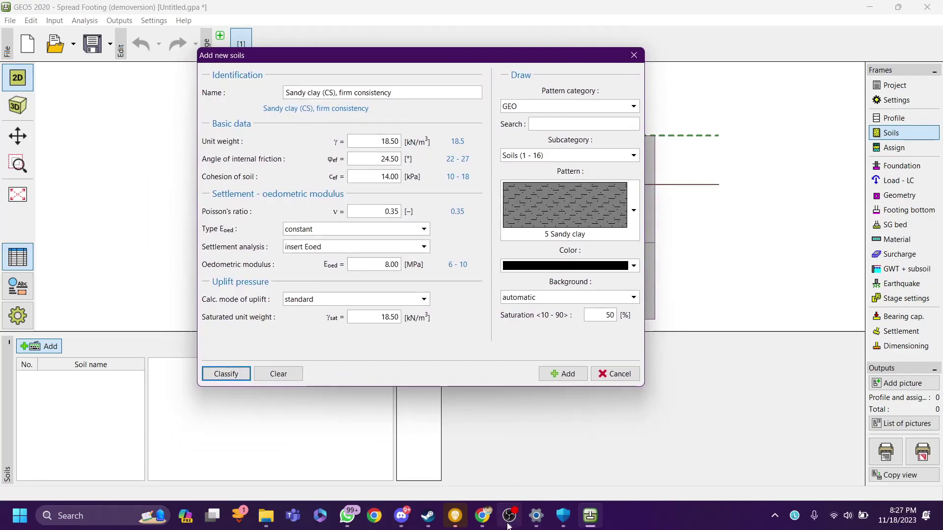
Step: Switch to Chrome and examine the Tanah Urugan soil data in table 2.1 of Laporan Pondasi Dangkal.pdf
{"action": "left_click", "coordinate": [482, 516]}
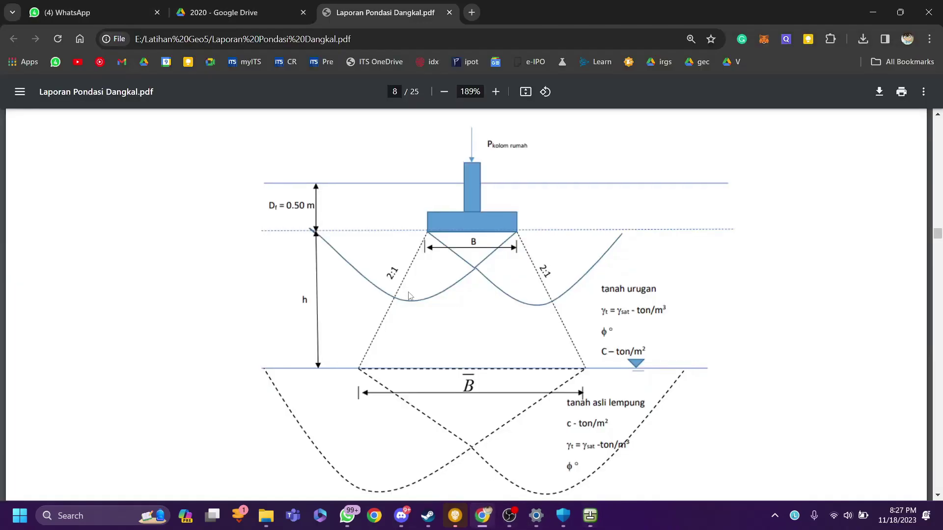
{"action": "scroll", "coordinate": [408, 295], "scroll_direction": "up", "scroll_amount": 5}
{"action": "scroll", "coordinate": [411, 300], "scroll_direction": "down", "scroll_amount": 2}
{"action": "scroll", "coordinate": [403, 313], "scroll_direction": "up", "scroll_amount": 2}
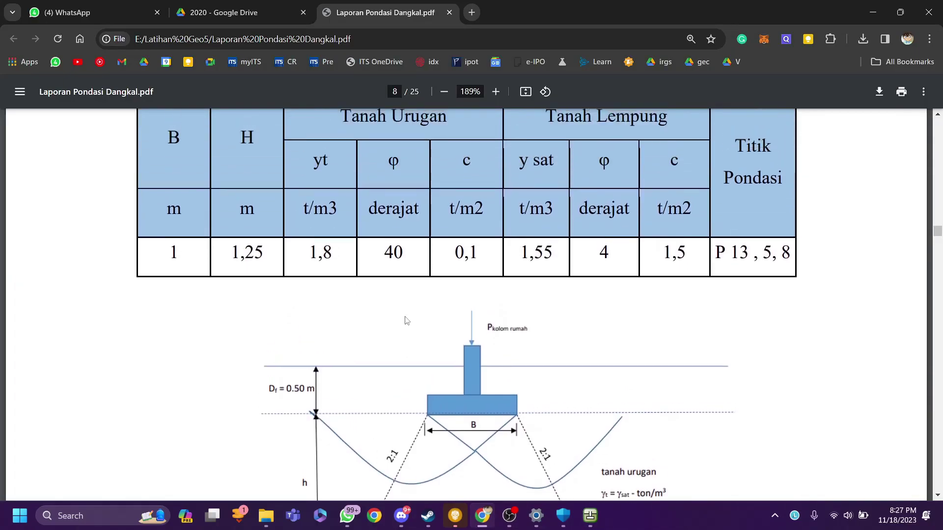
{"action": "left_click", "coordinate": [589, 516]}
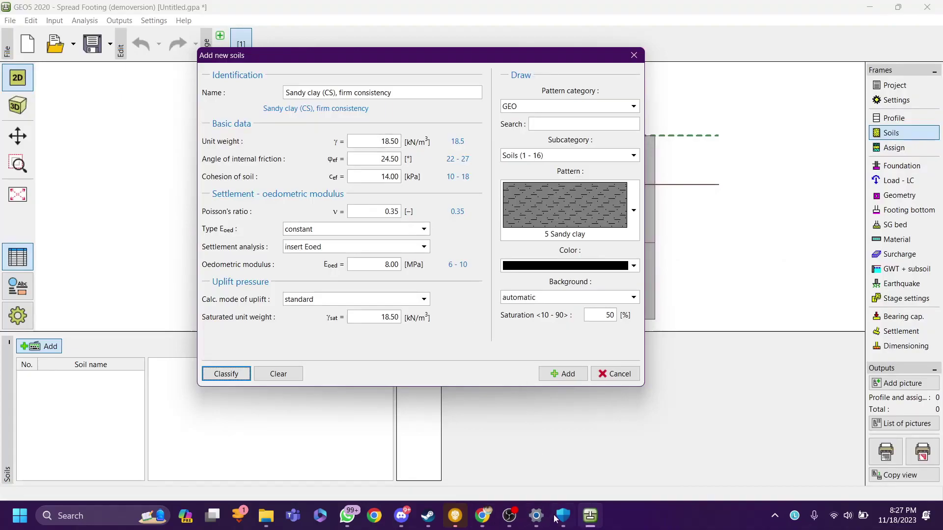
{"action": "left_click", "coordinate": [481, 516]}
{"action": "scroll", "coordinate": [364, 292], "scroll_direction": "up", "scroll_amount": 1}
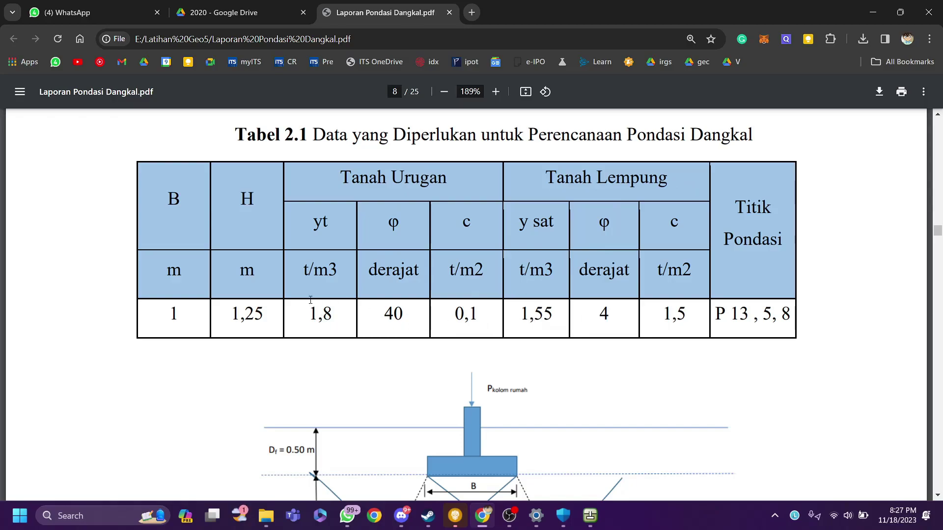
{"action": "scroll", "coordinate": [330, 340], "scroll_direction": "down", "scroll_amount": 2}
{"action": "scroll", "coordinate": [330, 340], "scroll_direction": "up", "scroll_amount": 2}
Step: Switch back to GEO5 Spread Footing, set the new soil's unit weight to 18 kN/m3 and name it Tanah Urugan
{"action": "left_click", "coordinate": [590, 515]}
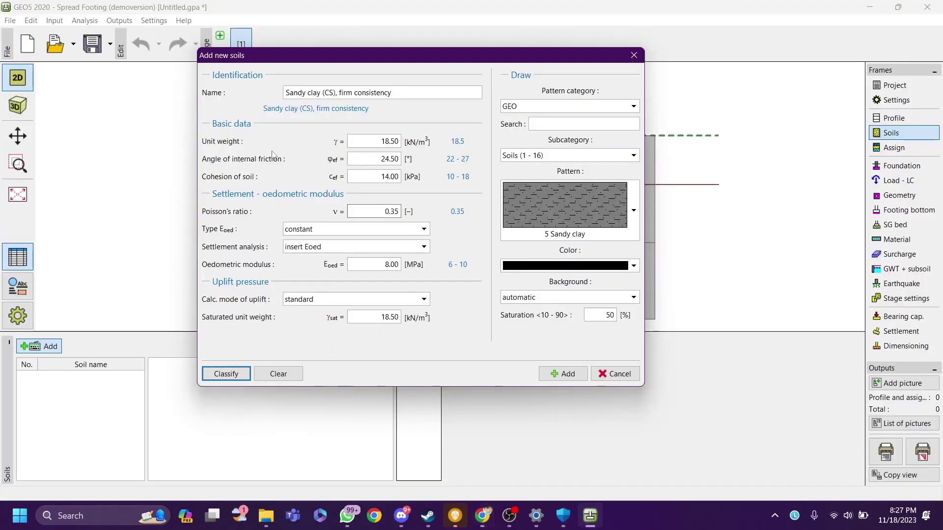
{"action": "left_click", "coordinate": [395, 141]}
{"action": "left_click", "coordinate": [371, 141]}
{"action": "key", "text": "BackSpace"}
{"action": "key", "text": "BackSpace"}
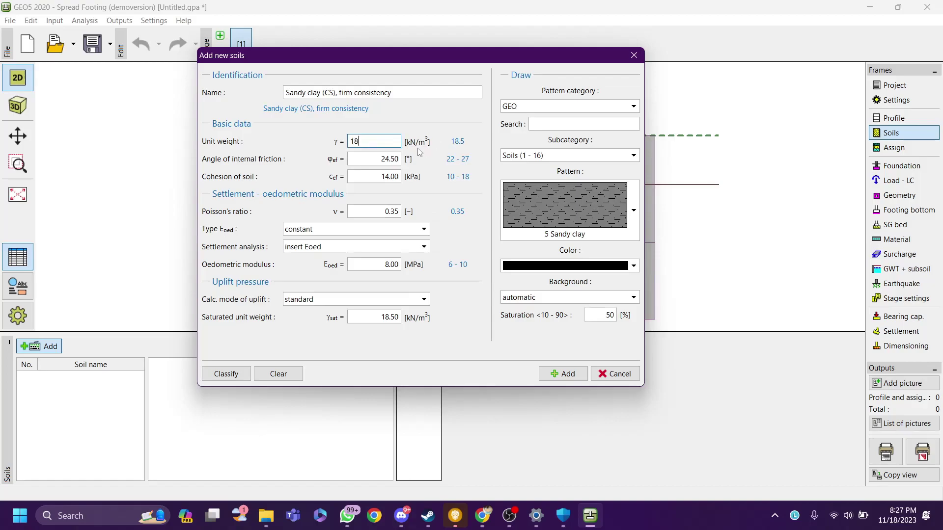
{"action": "left_click", "coordinate": [411, 95]}
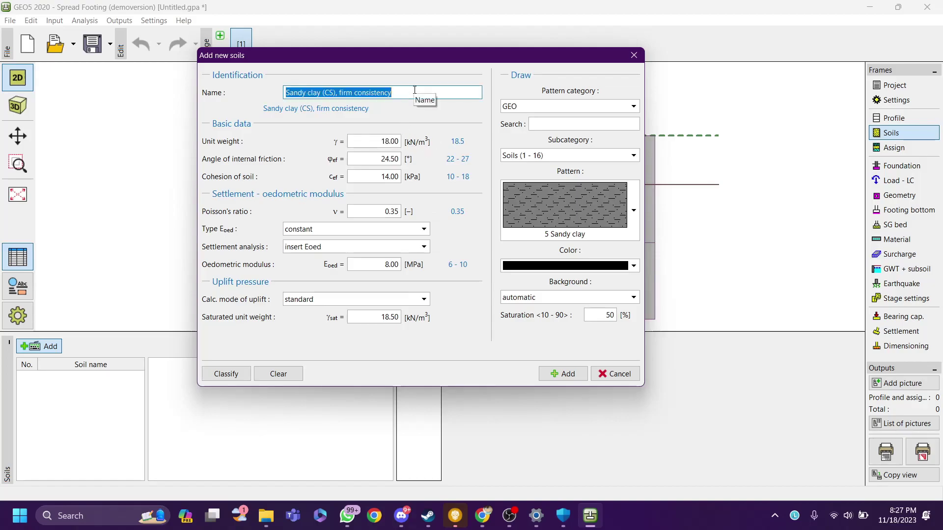
{"action": "type", "text": "Tanah Urugan"}
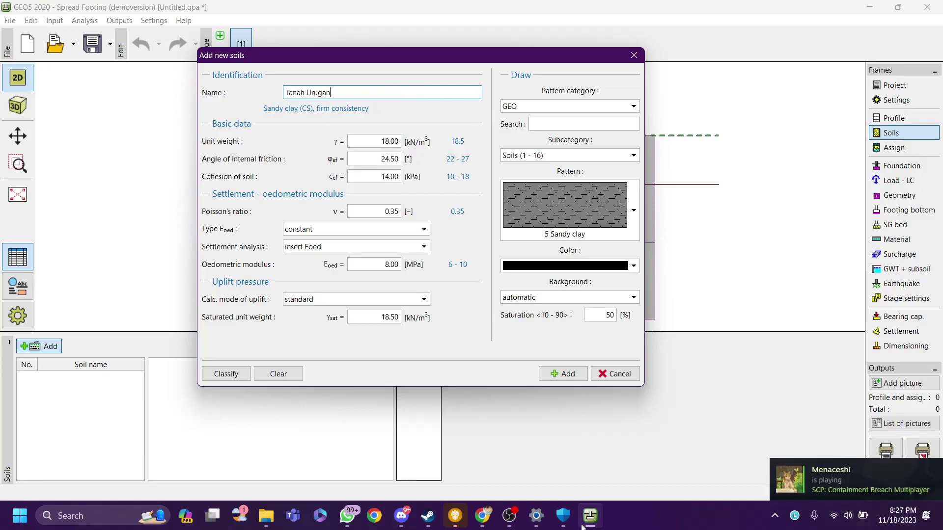
Step: Check table 2.1 in Chrome, and in GEO5 set the soil's internal friction angle to 40° and cohesion to 0.1 kPa
{"action": "left_click", "coordinate": [483, 515]}
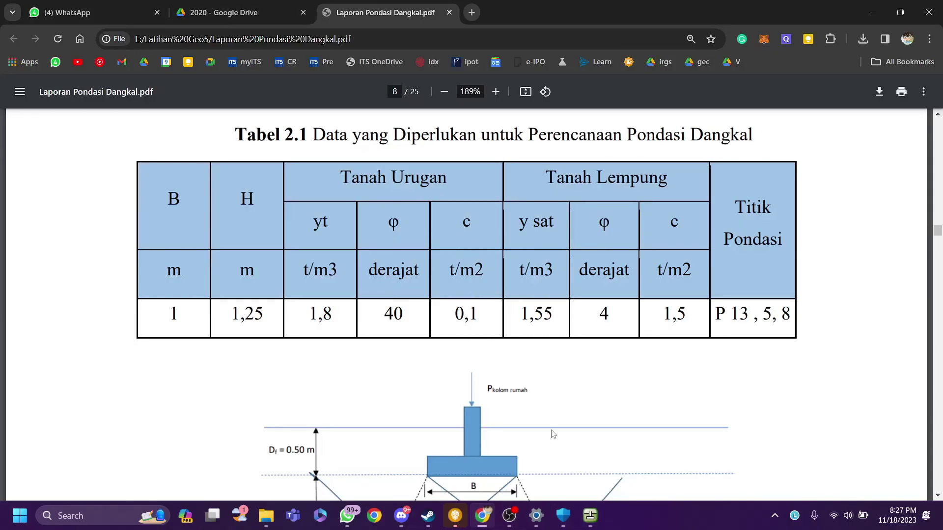
{"action": "left_click", "coordinate": [590, 515]}
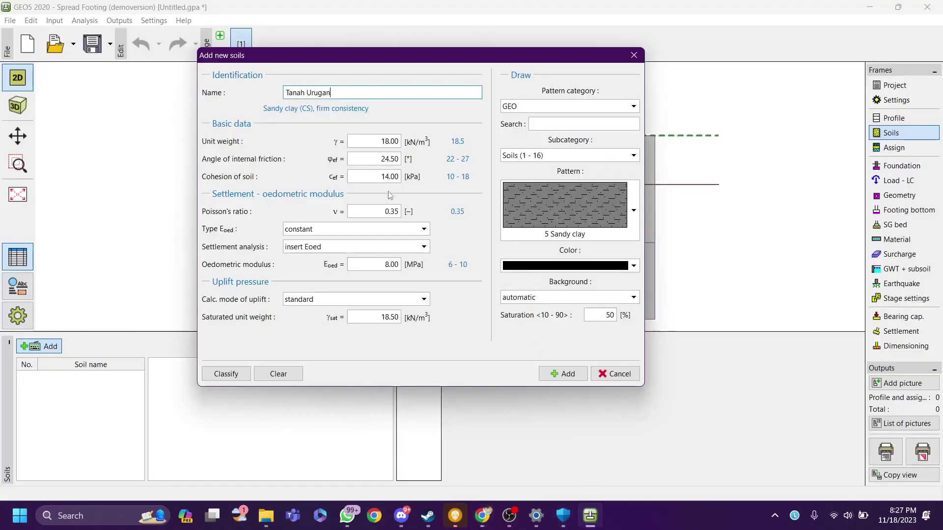
{"action": "left_click", "coordinate": [394, 162]}
{"action": "type", "text": "4"}
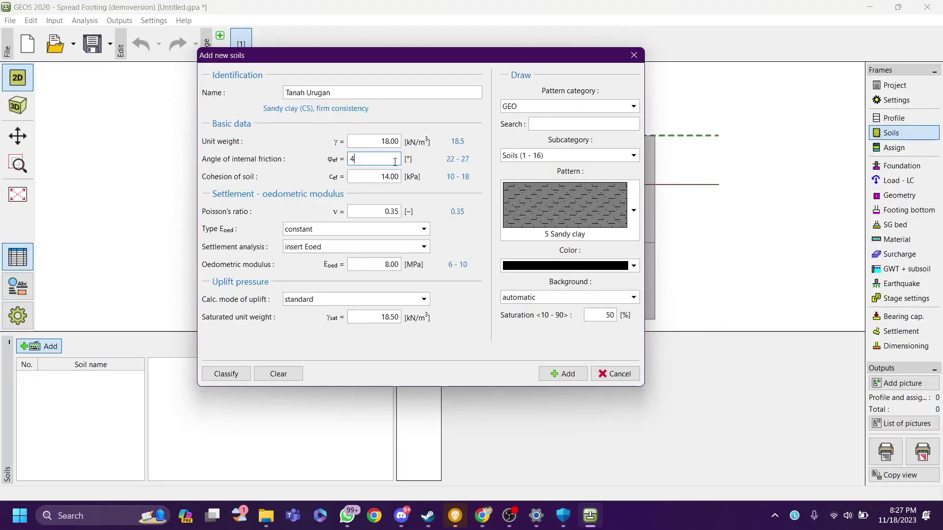
{"action": "type", "text": "0"}
{"action": "left_click", "coordinate": [381, 176]}
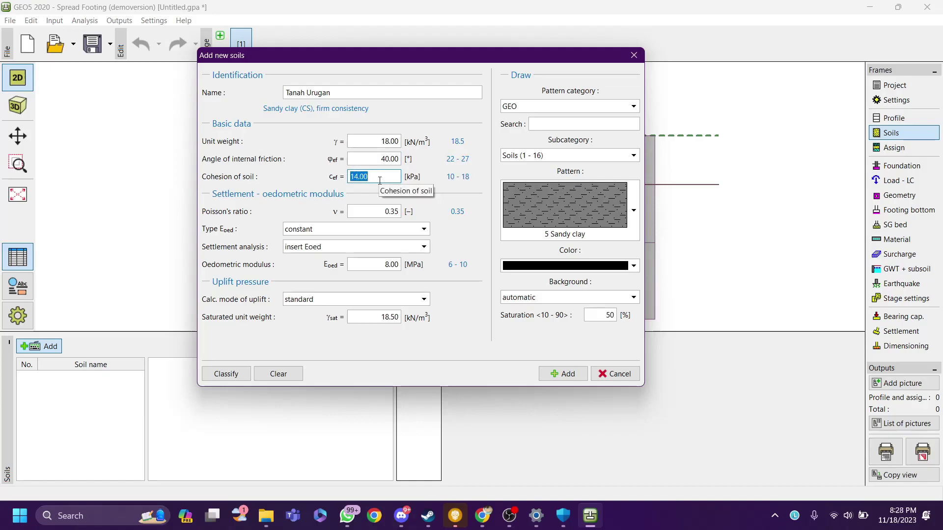
{"action": "type", "text": "0.1"}
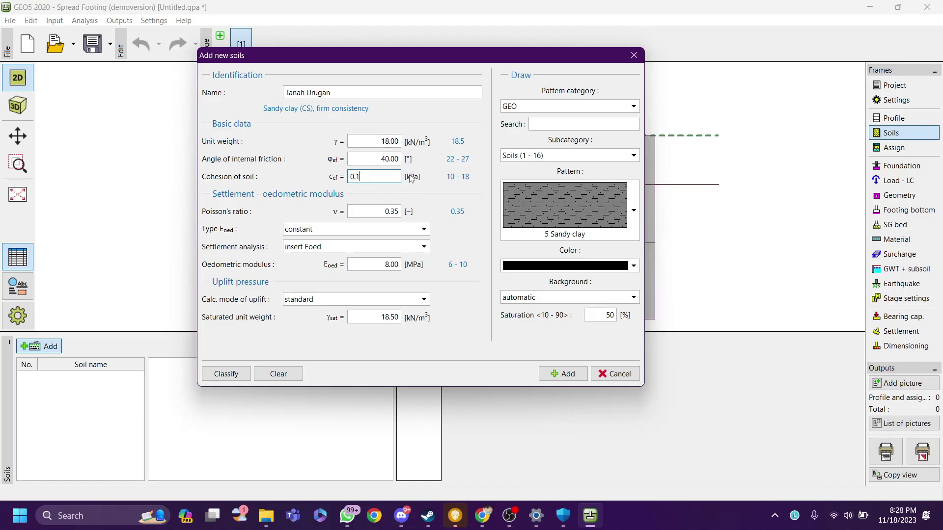
Step: Set the Poisson's ratio of Tanah Urugan to 0.4
{"action": "left_click", "coordinate": [389, 211]}
{"action": "left_click", "coordinate": [390, 208]}
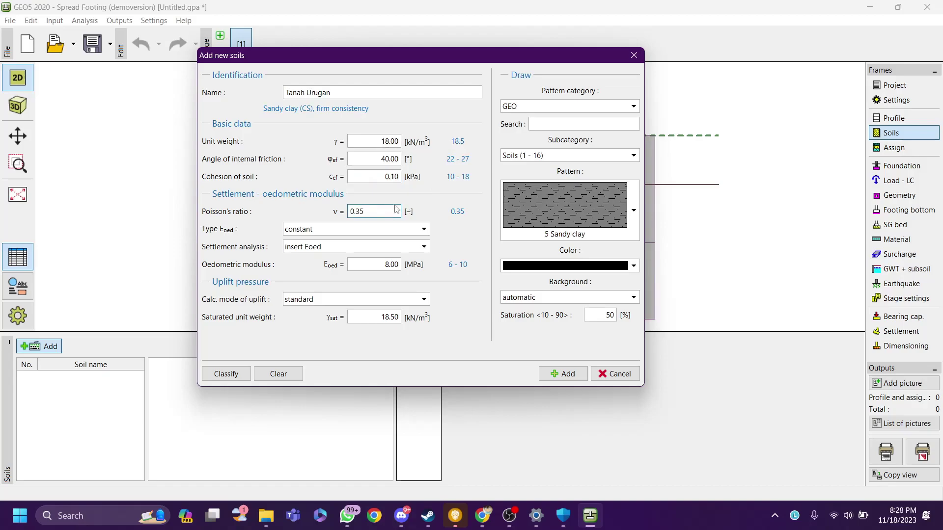
{"action": "key", "text": "BackSpace"}
{"action": "key", "text": "BackSpace"}
{"action": "type", "text": "4"}
{"action": "key", "text": "shift+Tab"}
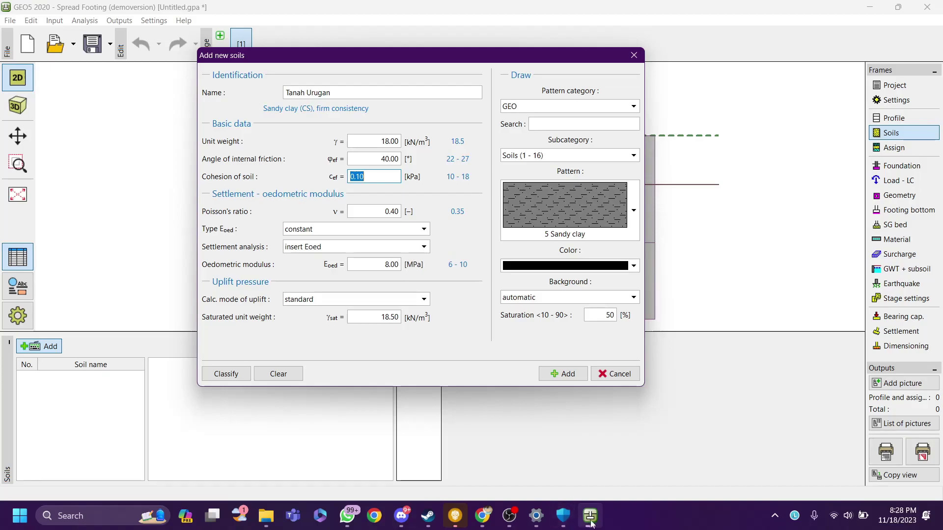
Step: Recheck table 2.1 in Chrome, and in GEO5 set the saturated unit weight of Tanah Urugan to 20 kN/m3
{"action": "left_click", "coordinate": [482, 516]}
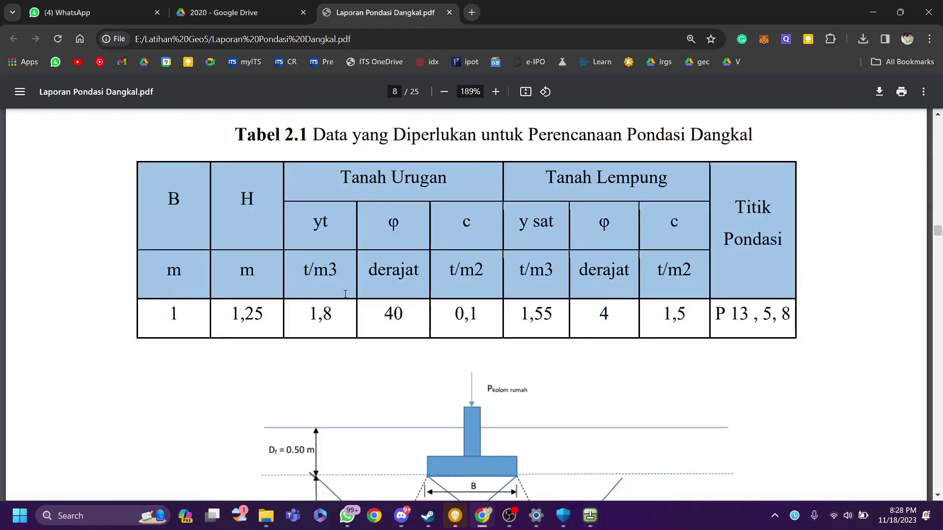
{"action": "scroll", "coordinate": [345, 293], "scroll_direction": "up", "scroll_amount": 1}
{"action": "scroll", "coordinate": [345, 299], "scroll_direction": "down", "scroll_amount": 1}
{"action": "scroll", "coordinate": [388, 338], "scroll_direction": "up", "scroll_amount": 1}
{"action": "scroll", "coordinate": [392, 329], "scroll_direction": "down", "scroll_amount": 1}
{"action": "left_click", "coordinate": [590, 515]}
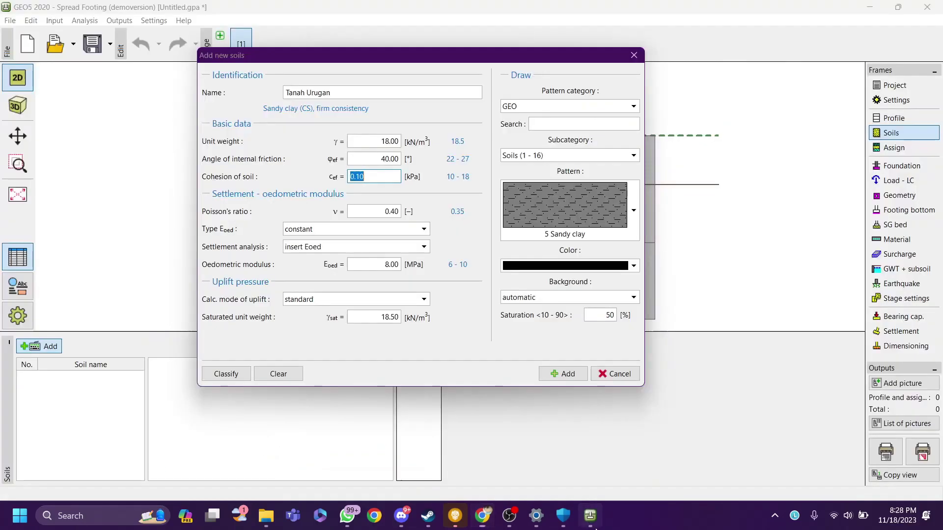
{"action": "left_click", "coordinate": [393, 318]}
{"action": "key", "text": "BackSpace"}
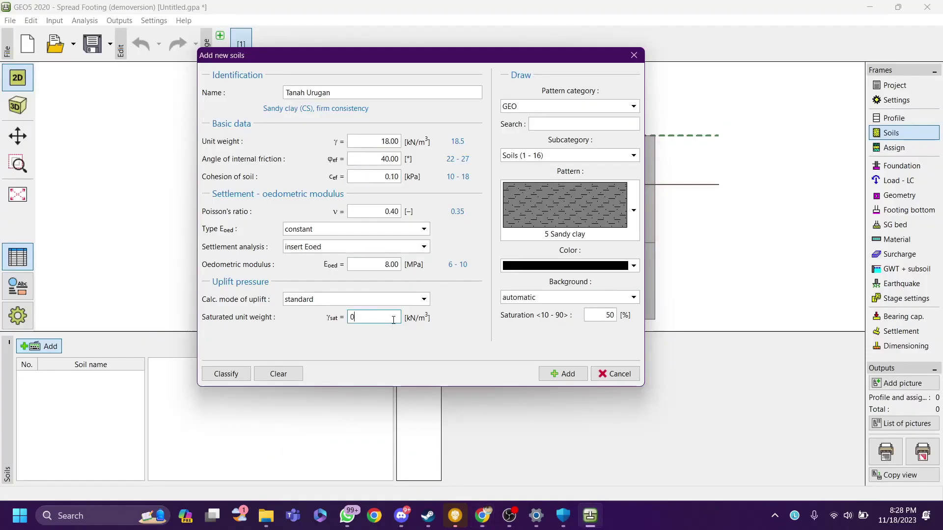
{"action": "type", "text": "2"}
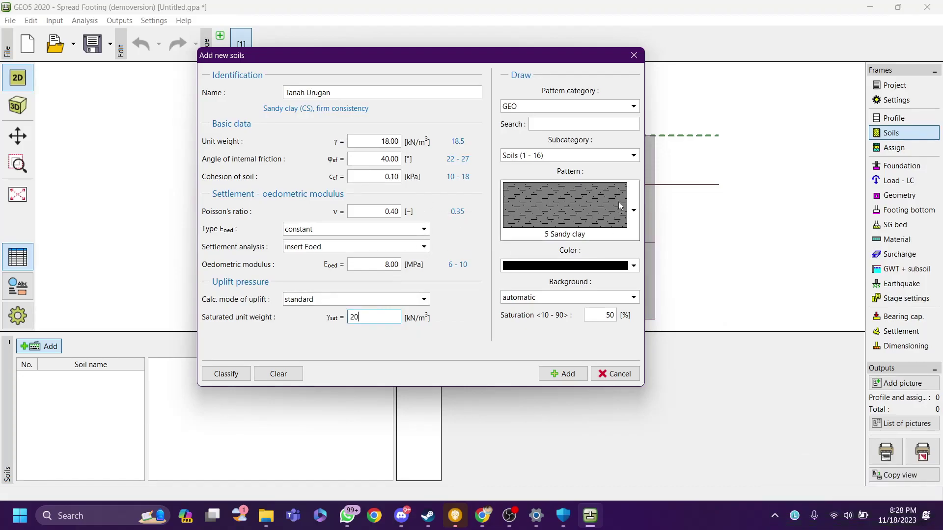
Step: Try the Full colors and YS 5204 pattern categories for the soil, and restore the GEO category
{"action": "left_click", "coordinate": [610, 109]}
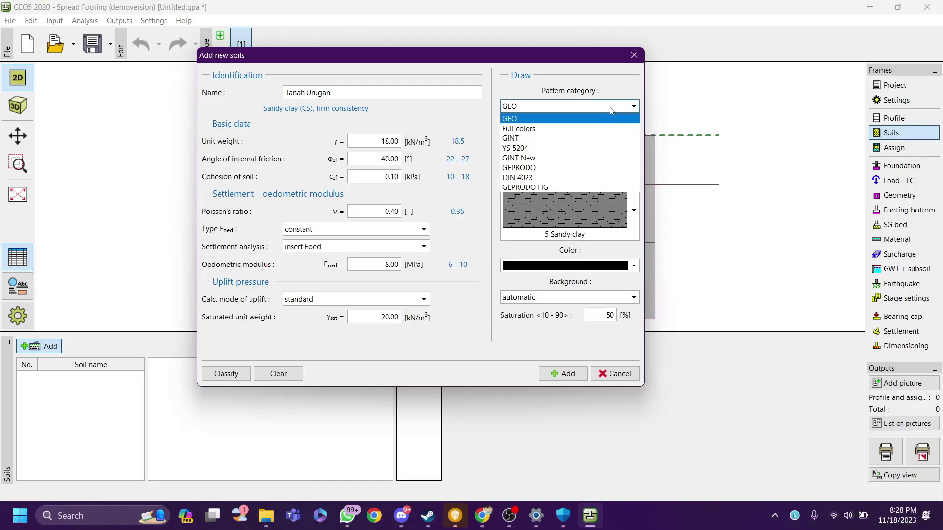
{"action": "left_click", "coordinate": [589, 128]}
{"action": "left_click", "coordinate": [589, 106]}
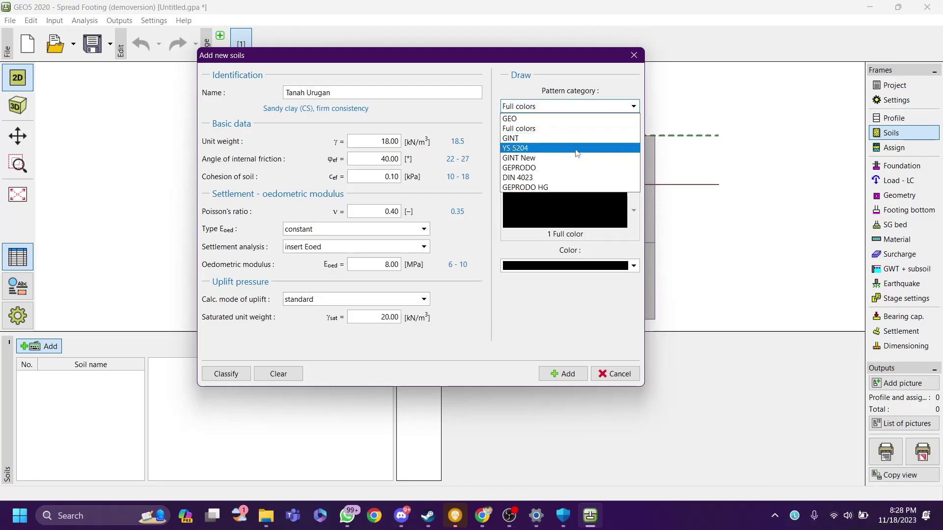
{"action": "left_click", "coordinate": [579, 149]}
{"action": "left_click", "coordinate": [589, 106]}
{"action": "left_click", "coordinate": [564, 117]}
Step: Choose the 9 Sand pattern from the Soils (1 - 16) subcategory for Tanah Urugan
{"action": "left_click", "coordinate": [594, 156]}
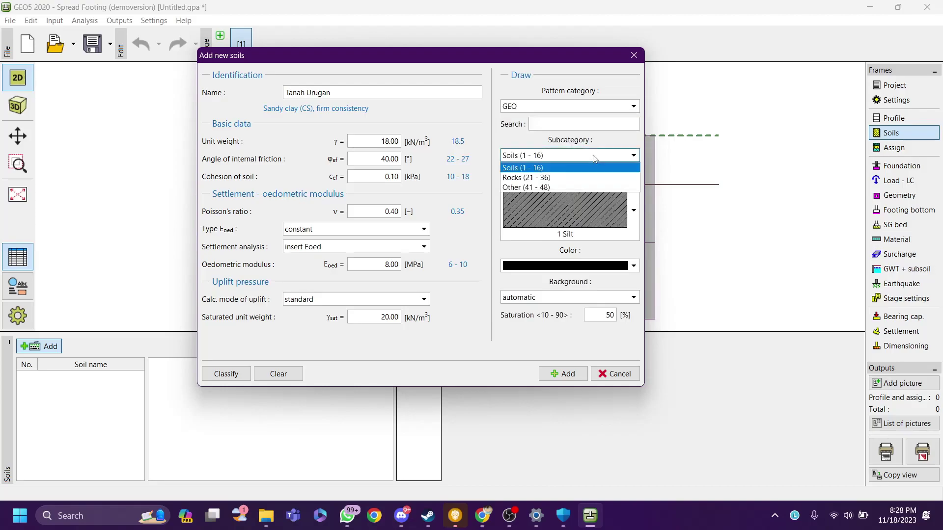
{"action": "left_click", "coordinate": [595, 168]}
{"action": "left_click", "coordinate": [594, 192]}
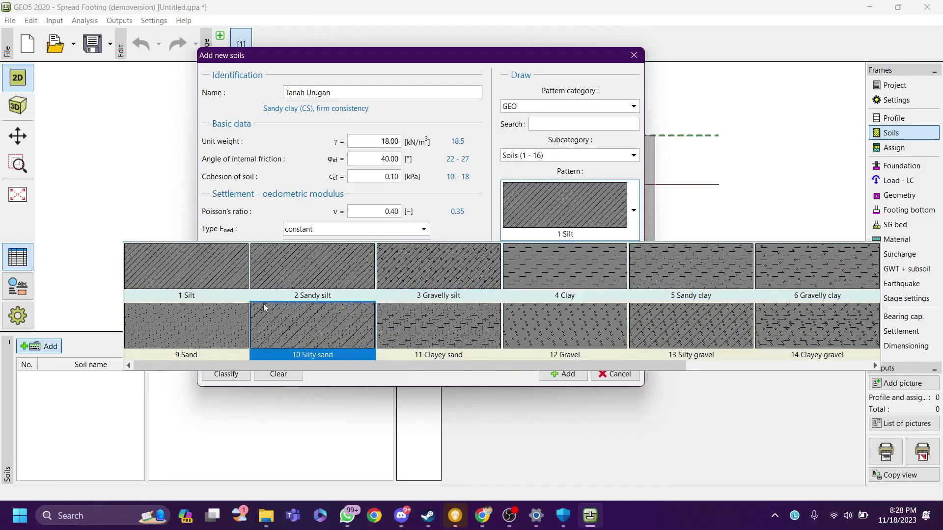
{"action": "left_click", "coordinate": [217, 312]}
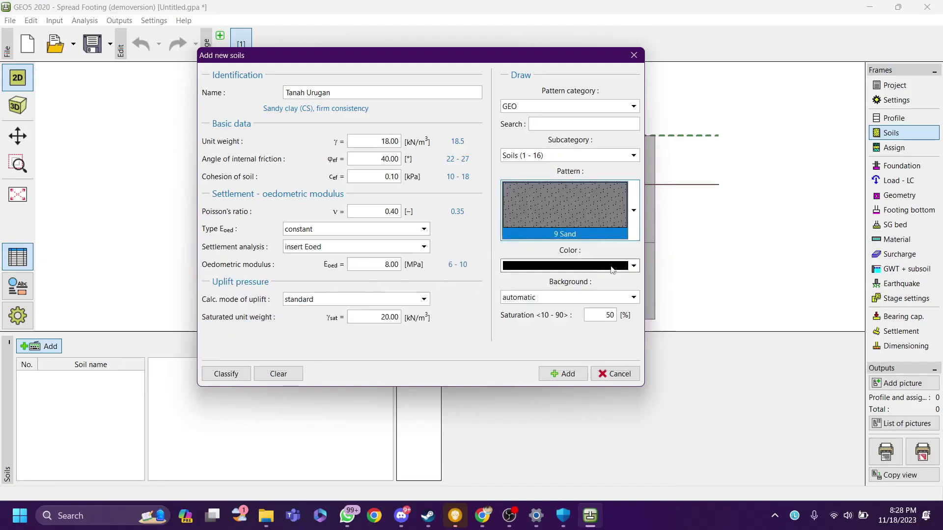
Step: Try a bright green color for the Tanah Urugan sand pattern and settle on dark olive
{"action": "left_click", "coordinate": [609, 266]}
{"action": "left_click", "coordinate": [564, 297]}
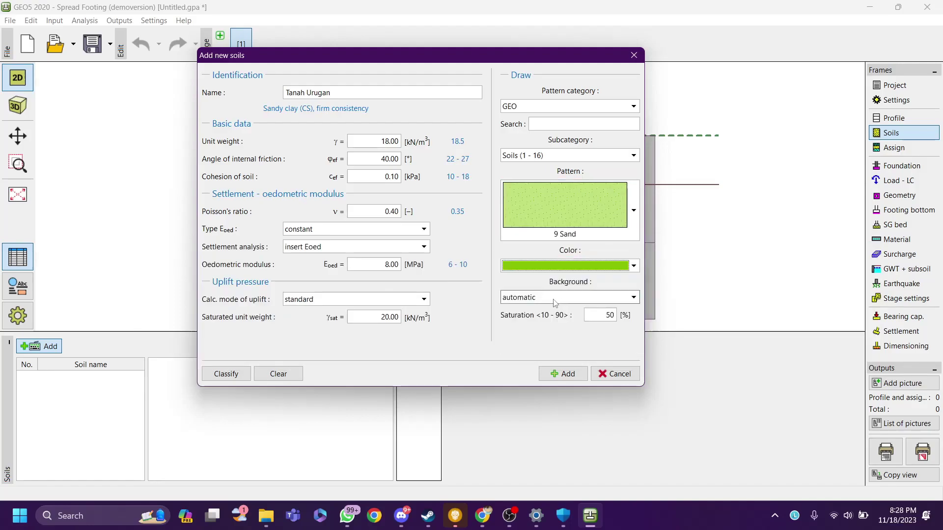
{"action": "left_click", "coordinate": [612, 267]}
{"action": "left_click", "coordinate": [571, 291]}
{"action": "left_click", "coordinate": [593, 267]}
{"action": "left_click", "coordinate": [562, 284]}
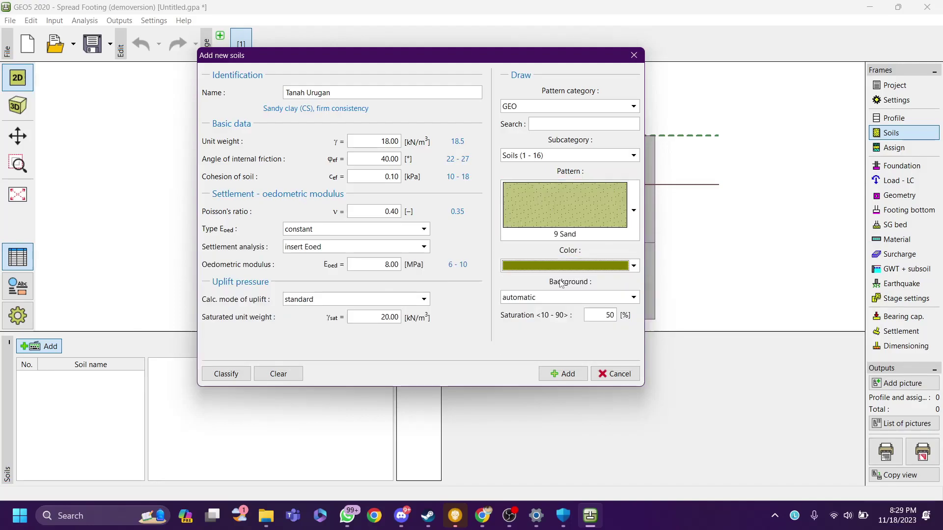
Step: Try a bright yellow pattern color for Tanah Urugan and restore the dark olive color
{"action": "left_click", "coordinate": [600, 267]}
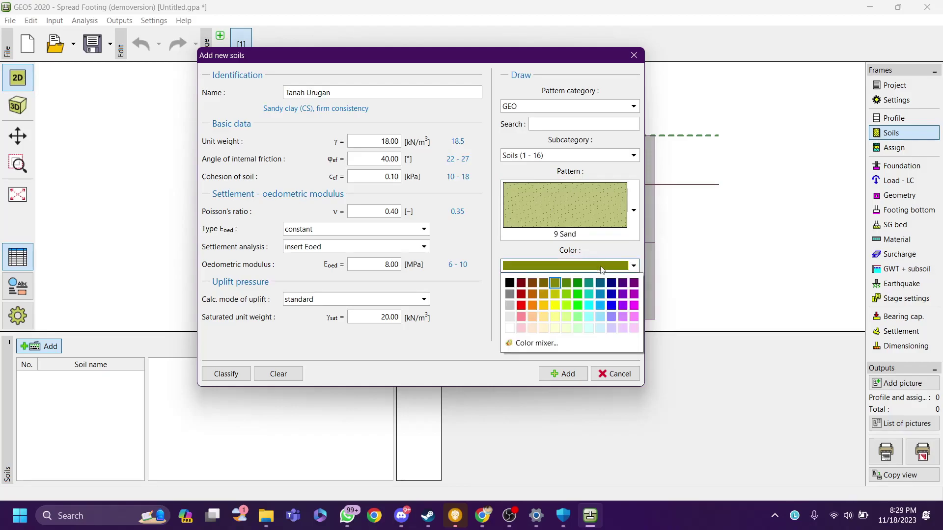
{"action": "left_click", "coordinate": [555, 305]}
{"action": "left_click", "coordinate": [598, 214]}
{"action": "left_click", "coordinate": [599, 213]}
{"action": "left_click", "coordinate": [582, 263]}
{"action": "left_click", "coordinate": [558, 286]}
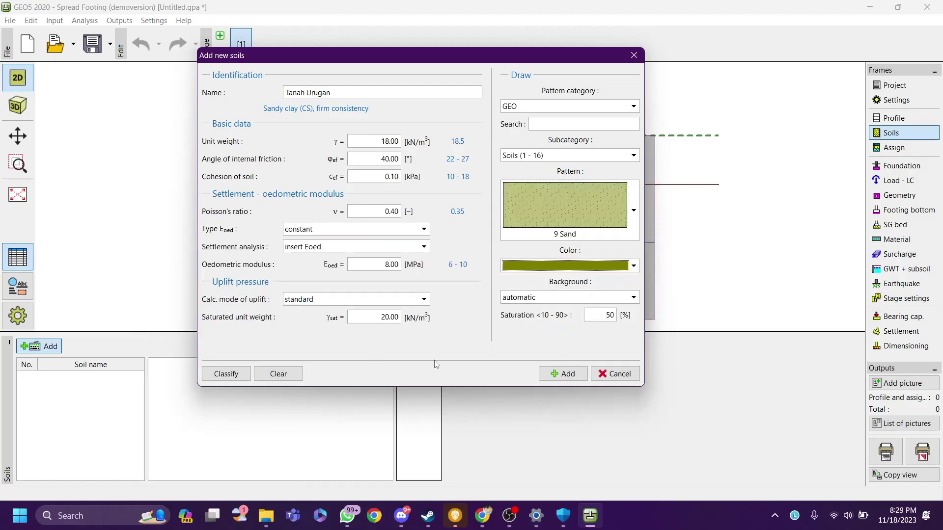
Step: Add Tanah Urugan to the soil list and move the Add new soils dialog clear of the list
{"action": "left_click", "coordinate": [565, 374]}
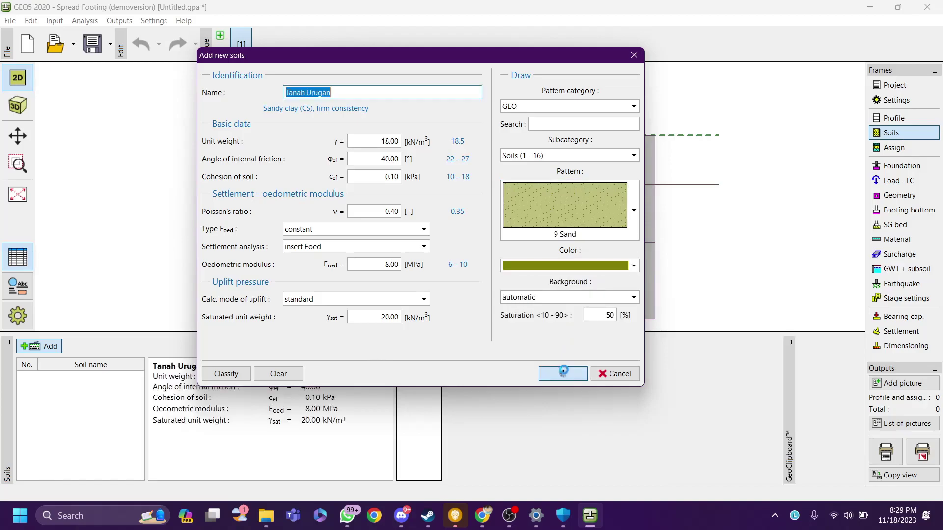
{"action": "left_click_drag", "start_coordinate": [392, 59], "coordinate": [580, 31]}
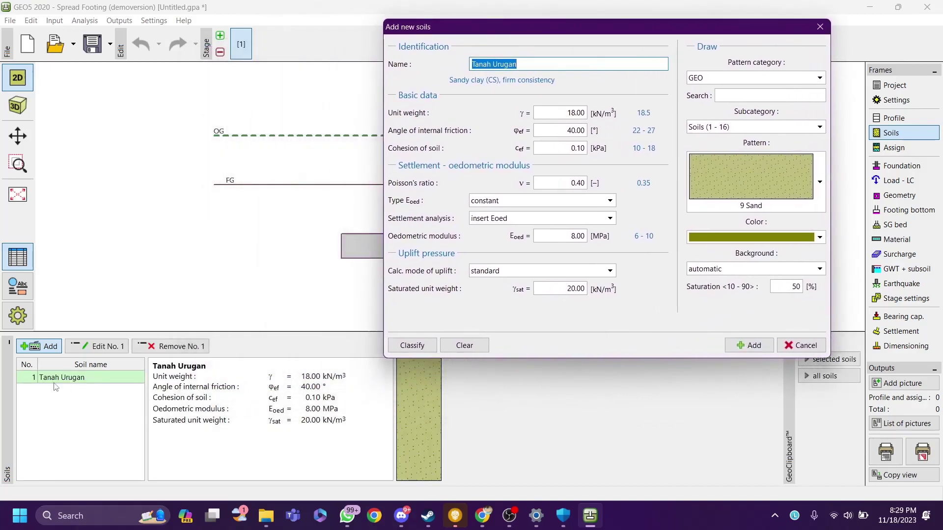
{"action": "left_click", "coordinate": [547, 66]}
{"action": "left_click_drag", "start_coordinate": [597, 35], "coordinate": [687, 35]}
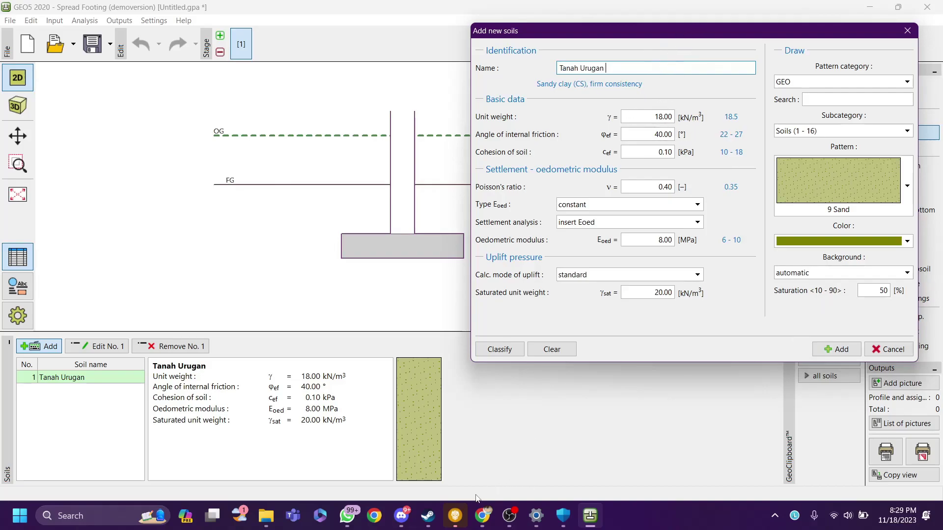
Step: Check the second soil's name in table 2.1 in Chrome, and in GEO5 name the new soil Tanah Lempung
{"action": "left_click", "coordinate": [484, 518]}
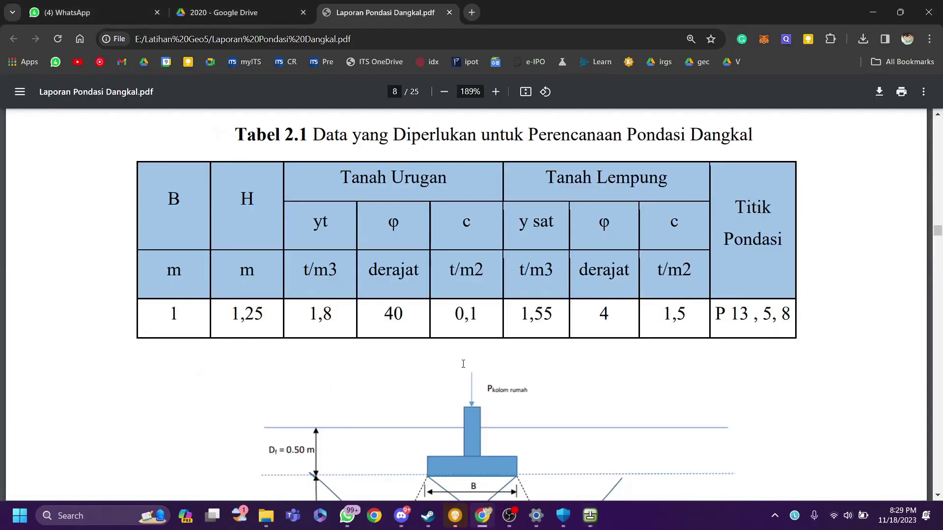
{"action": "left_click", "coordinate": [482, 515]}
{"action": "key", "text": "BackSpace"}
{"action": "key", "text": "BackSpace"}
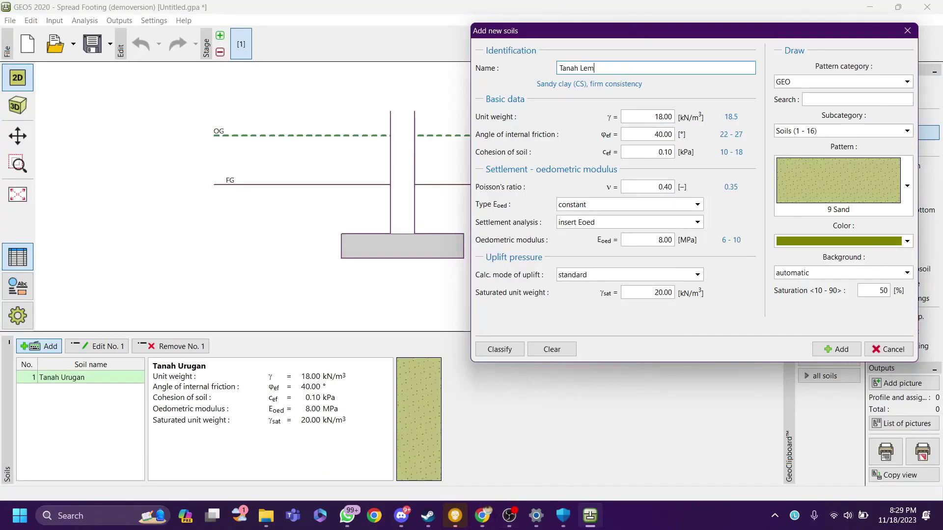
Step: Check table 2.1 in Chrome, and in GEO5 set the saturated unit weight of Tanah Lempung to 15.5 kN/m3
{"action": "left_click", "coordinate": [482, 516]}
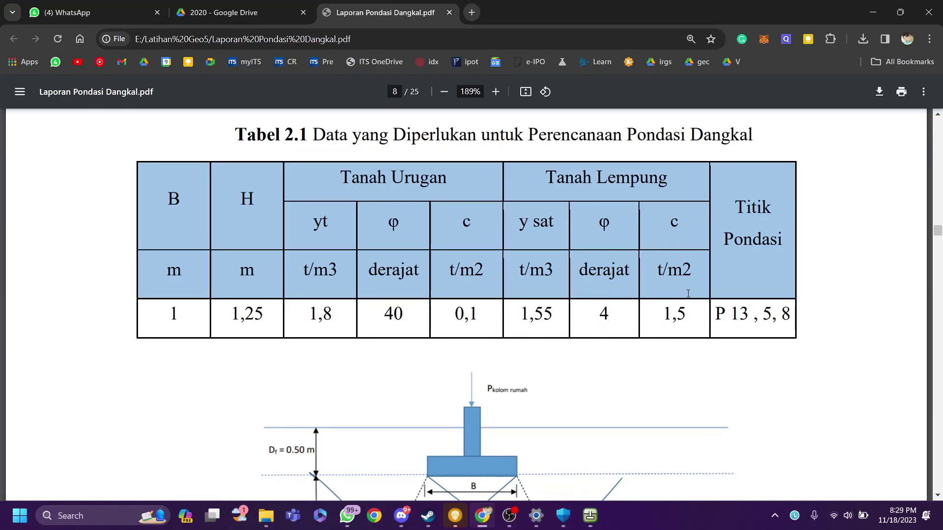
{"action": "left_click", "coordinate": [479, 513]}
{"action": "left_click", "coordinate": [653, 293]}
{"action": "type", "text": "1"}
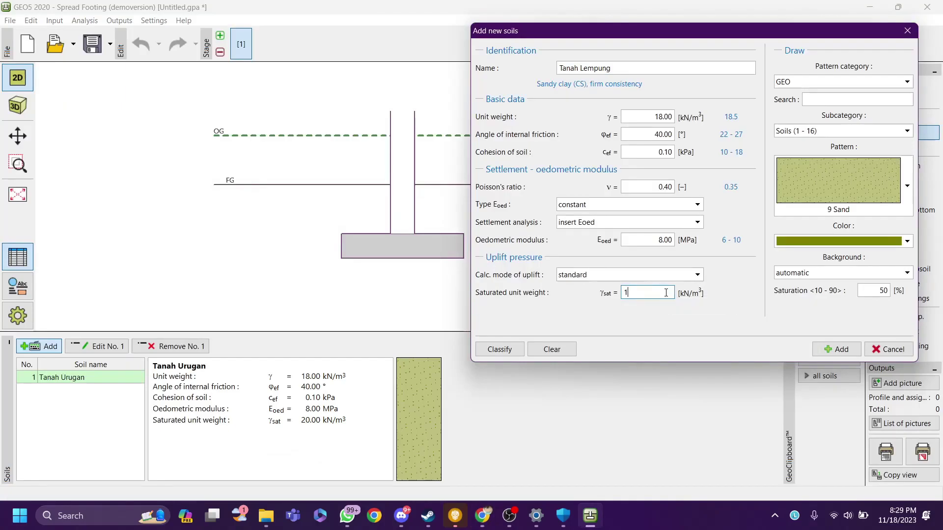
{"action": "type", "text": "5.5"}
{"action": "left_click", "coordinate": [483, 513]}
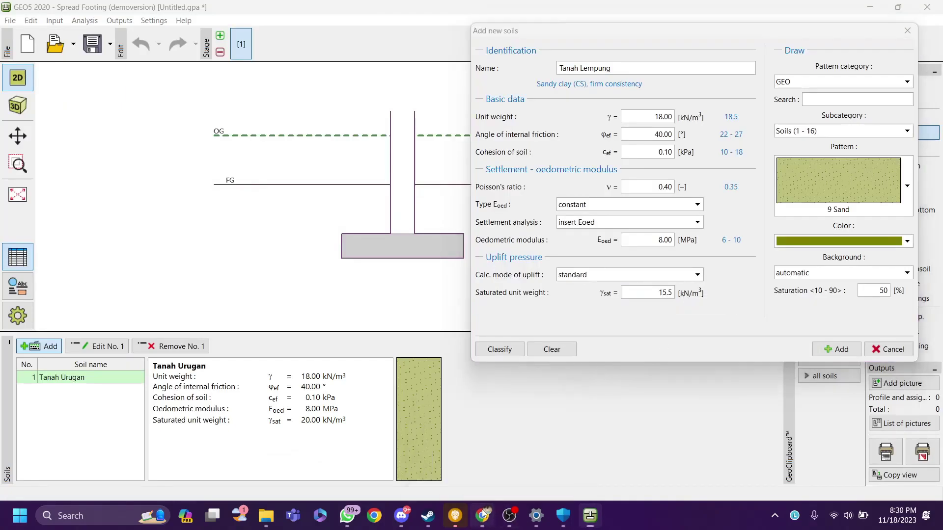
{"action": "left_click", "coordinate": [482, 516]}
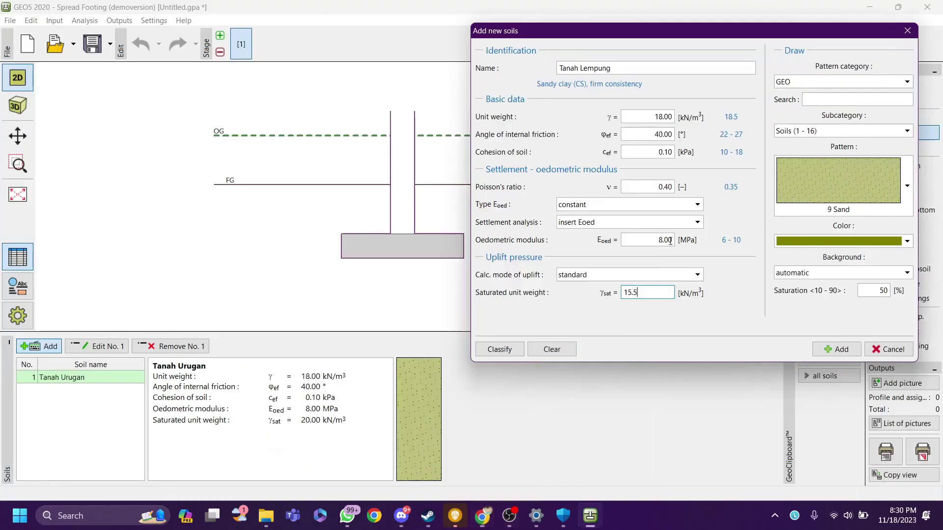
Step: Set the unit weight of Tanah Lempung to 15 kN/m3
{"action": "left_click", "coordinate": [662, 117]}
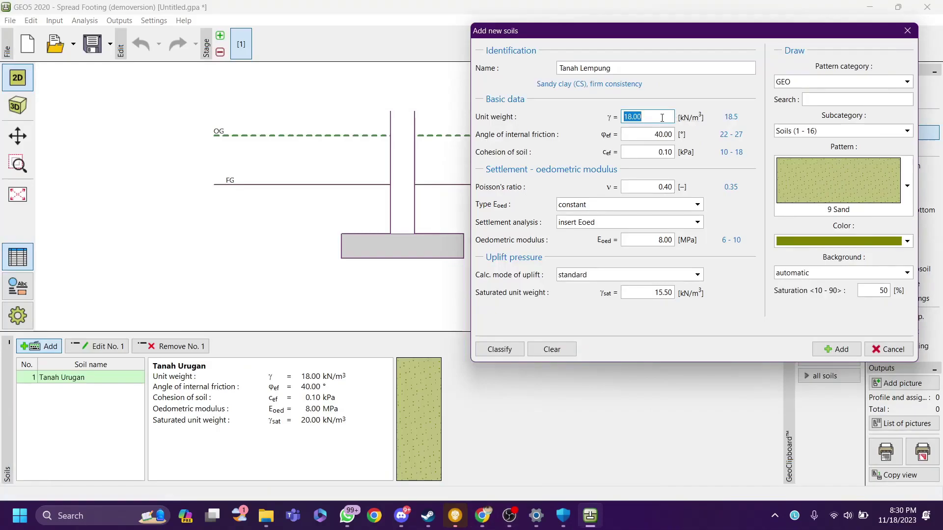
{"action": "type", "text": "15"}
{"action": "key", "text": "Tab"}
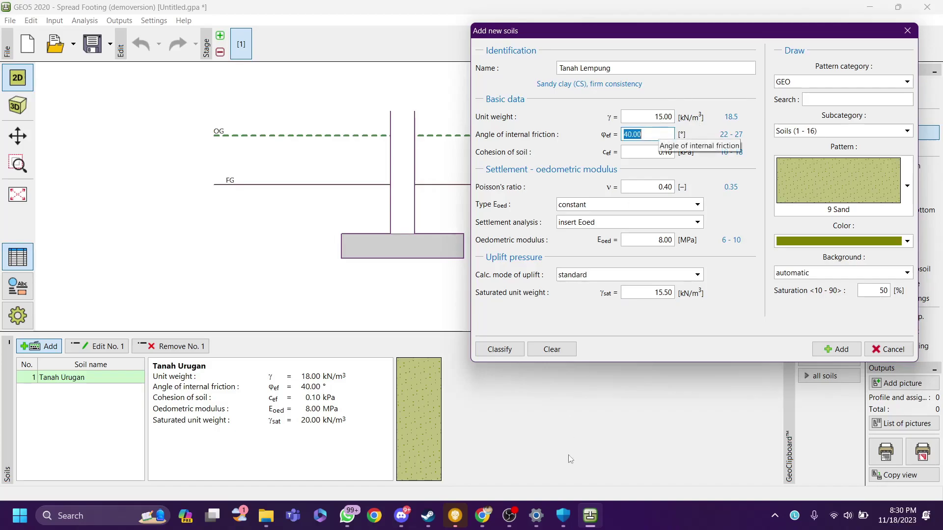
Step: Check table 2.1 in Chrome, and in GEO5 set Tanah Lempung's internal friction angle to 4° and cohesion to 15 kPa
{"action": "left_click", "coordinate": [483, 515]}
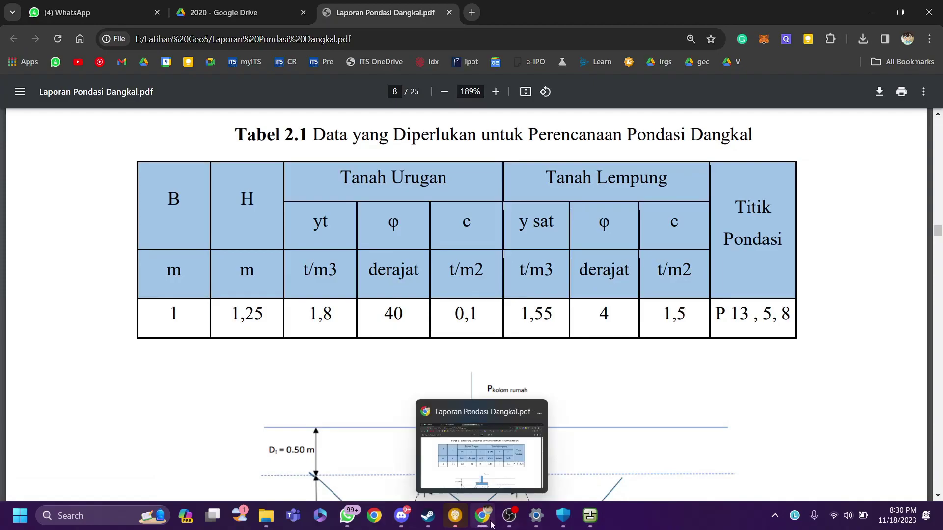
{"action": "key", "text": "alt+Tab"}
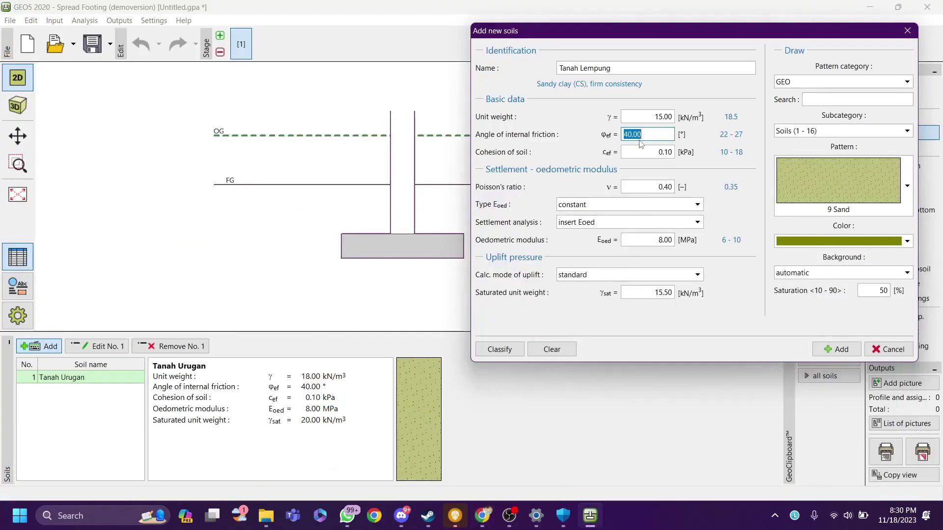
{"action": "type", "text": "4"}
{"action": "left_click", "coordinate": [484, 515]}
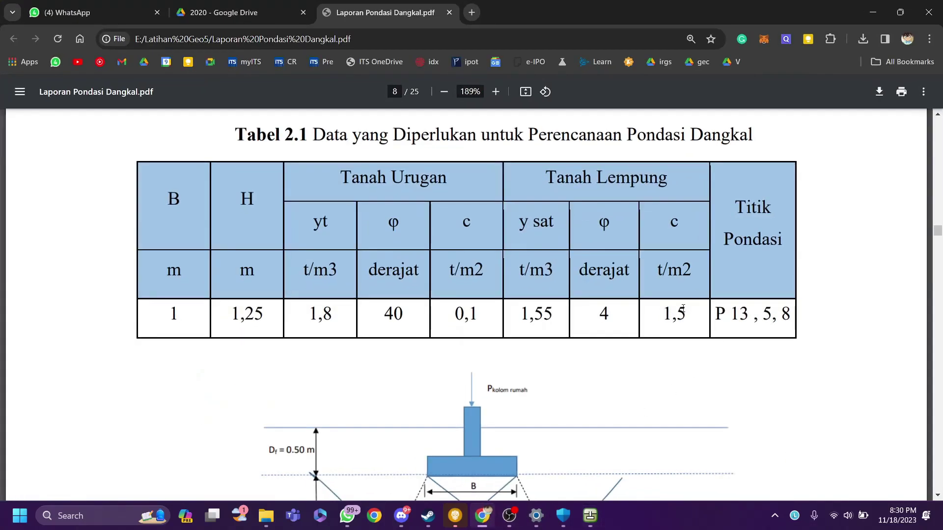
{"action": "key", "text": "alt+Tab"}
{"action": "type", "text": "4"}
{"action": "left_click", "coordinate": [657, 153]}
{"action": "type", "text": "15"}
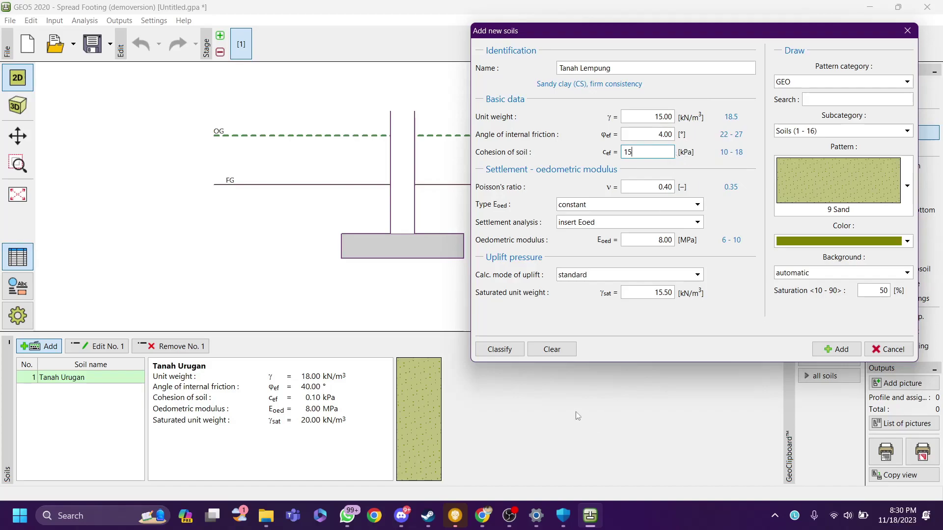
{"action": "left_click", "coordinate": [483, 518]}
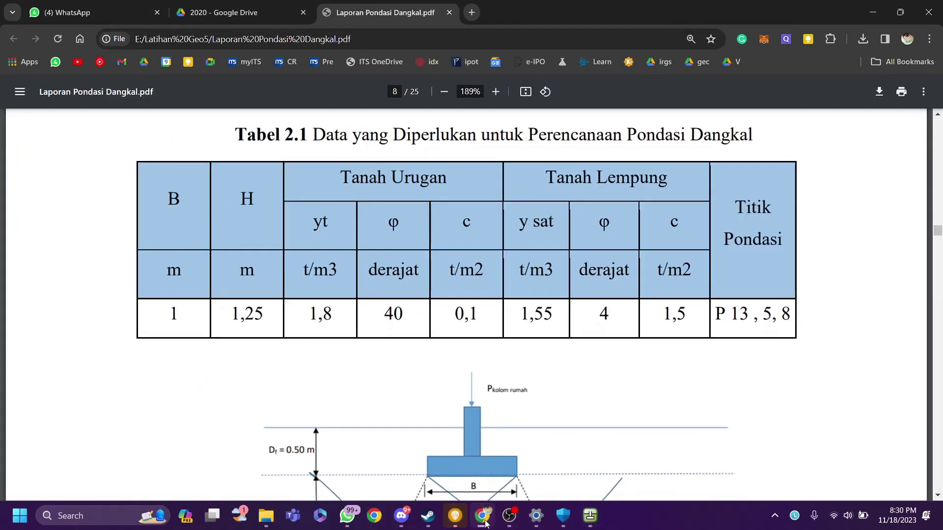
{"action": "left_click", "coordinate": [483, 518]}
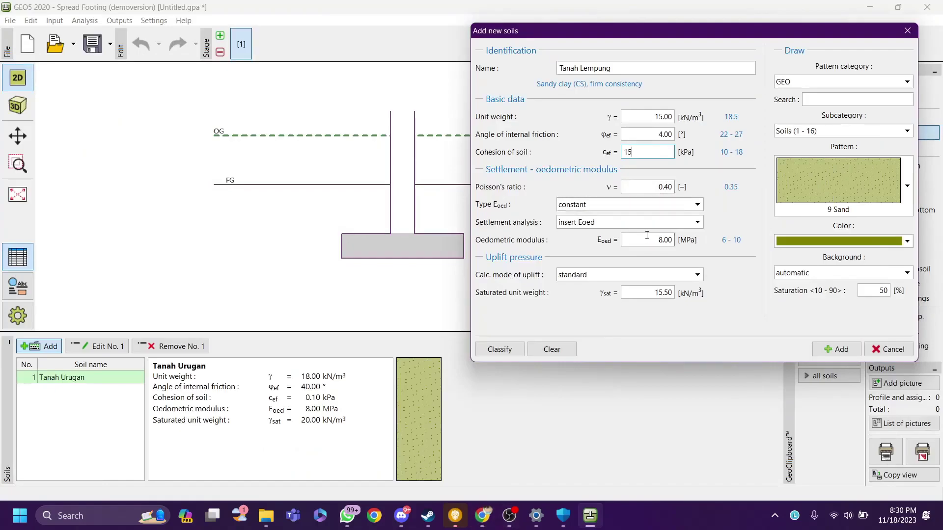
Step: Give Tanah Lempung a dark green pattern color, then add the soil and close the Add new soils dialog
{"action": "left_click", "coordinate": [862, 241]}
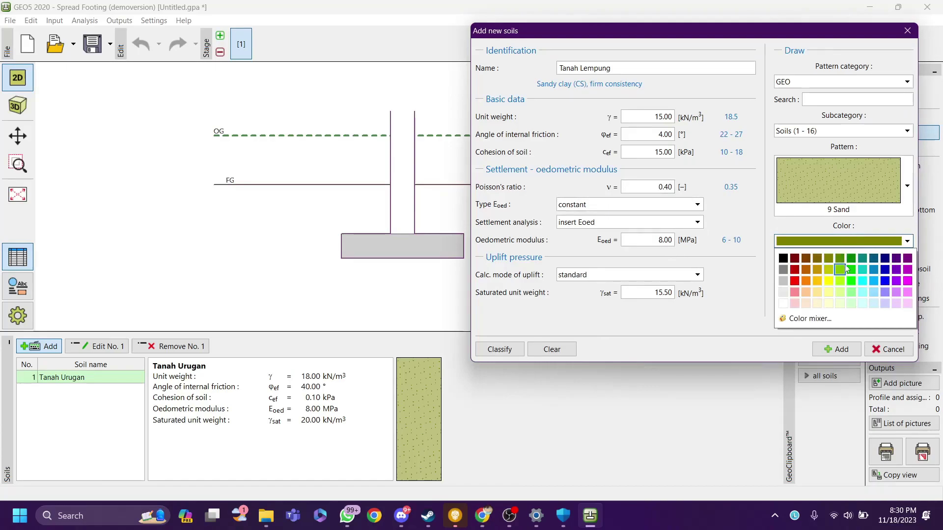
{"action": "left_click", "coordinate": [850, 258]}
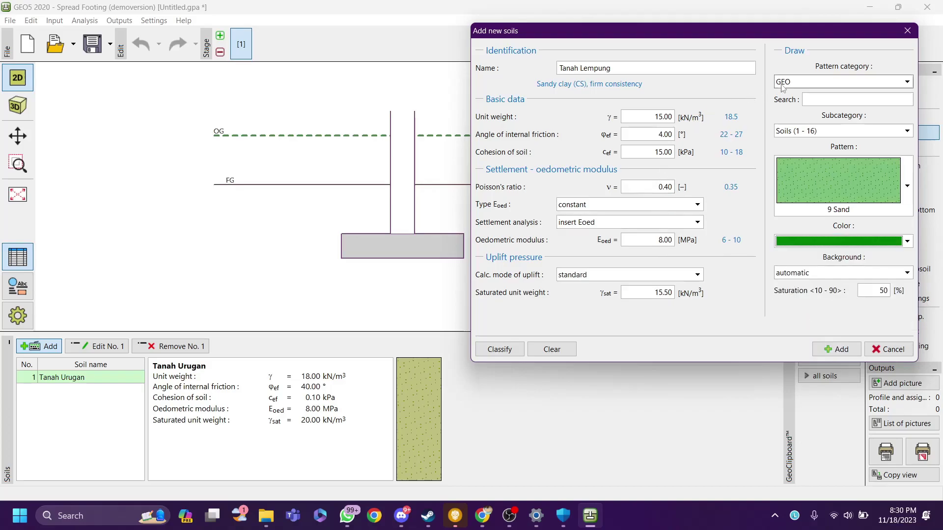
{"action": "left_click", "coordinate": [839, 349]}
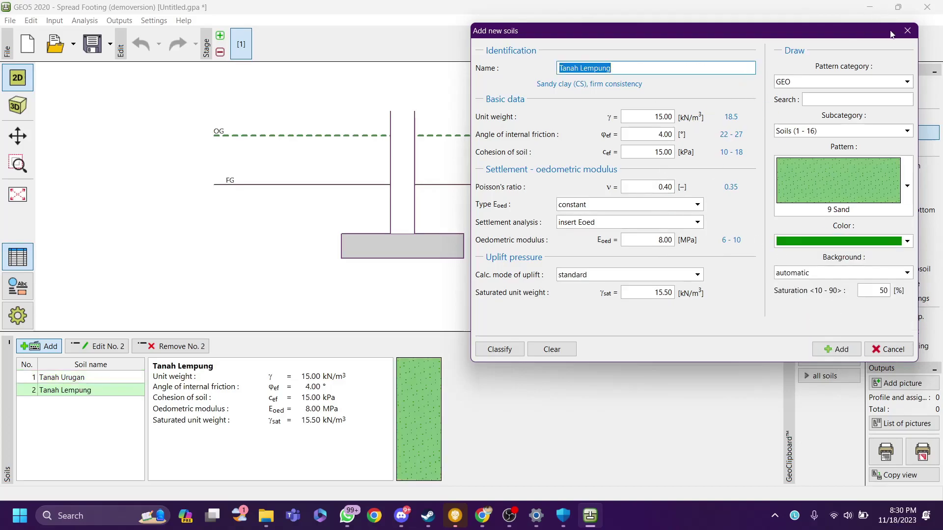
{"action": "left_click", "coordinate": [908, 31]}
{"action": "left_click", "coordinate": [508, 518]}
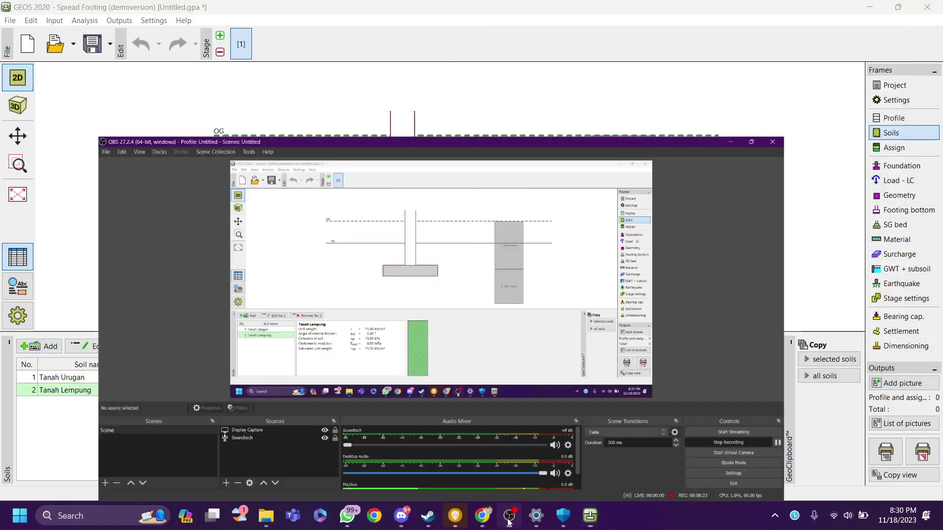
{"action": "left_click", "coordinate": [509, 518]}
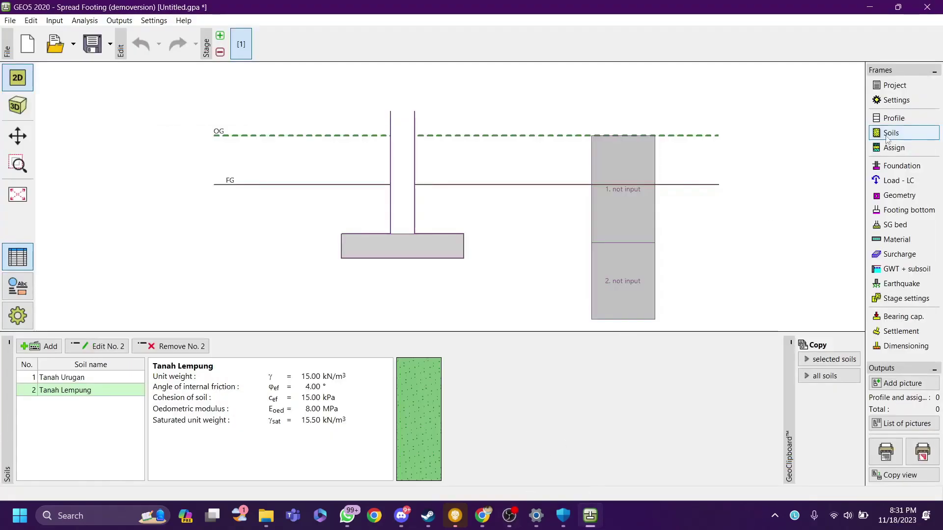
Step: Go to the soil assignment and assign Tanah Urugan to the first layer, 1.75 m thick
{"action": "left_click", "coordinate": [909, 148]}
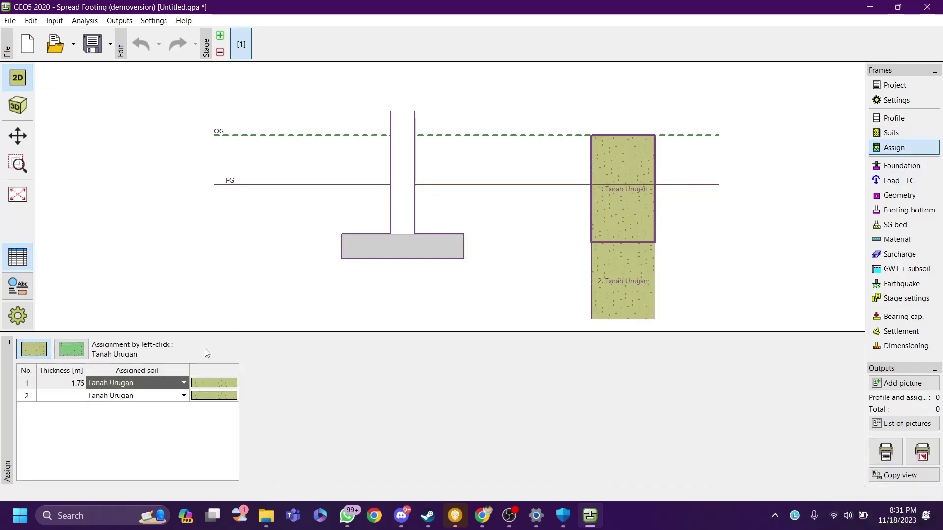
{"action": "left_click", "coordinate": [182, 382]}
{"action": "left_click", "coordinate": [183, 382]}
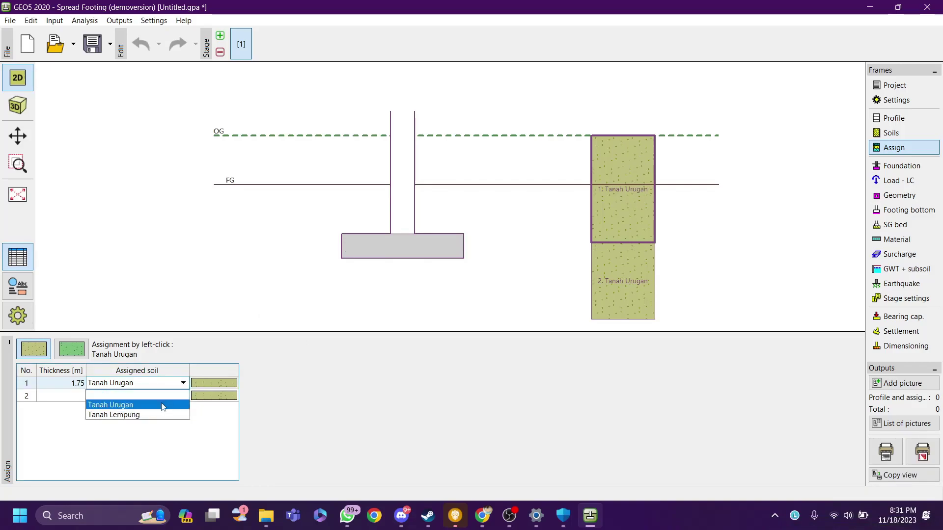
{"action": "left_click", "coordinate": [164, 401]}
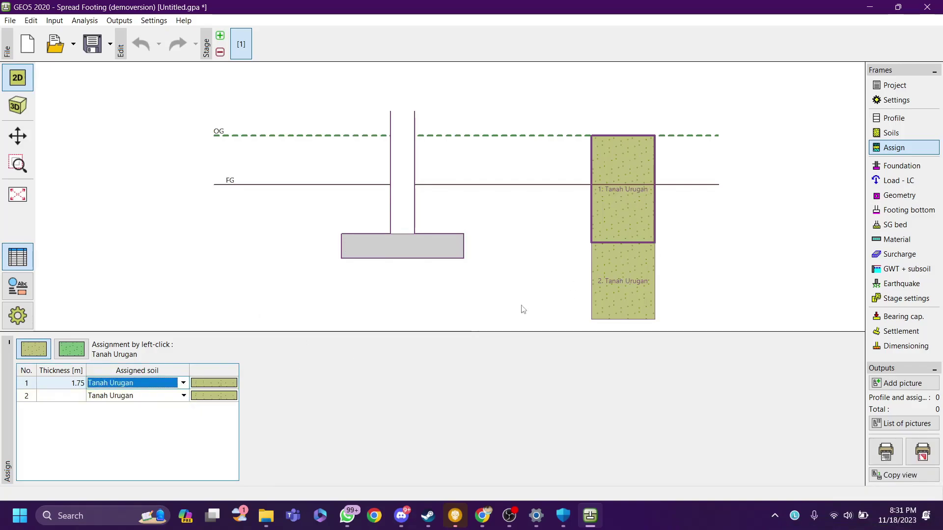
Step: Assign Tanah Lempung to the second layer of the soil profile
{"action": "left_click", "coordinate": [169, 399]}
{"action": "left_click", "coordinate": [159, 401]}
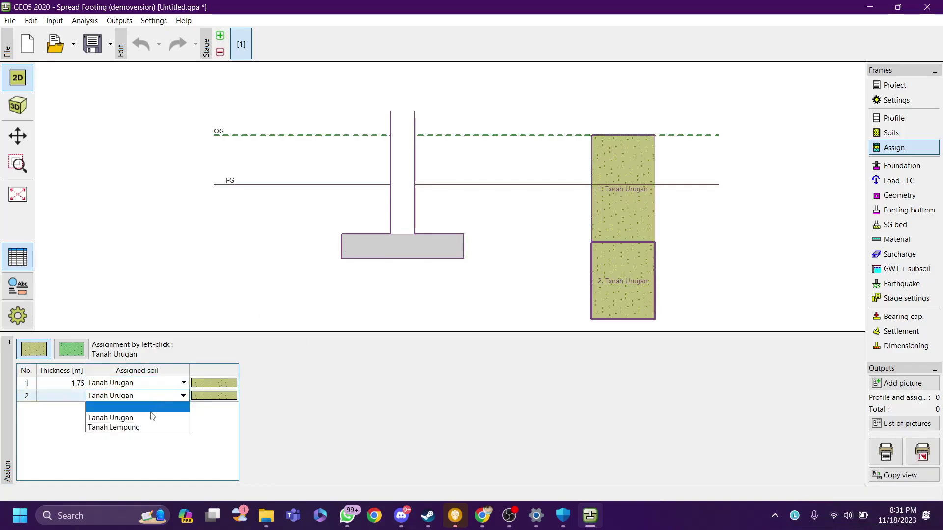
{"action": "left_click", "coordinate": [146, 427]}
{"action": "left_click", "coordinate": [600, 251]}
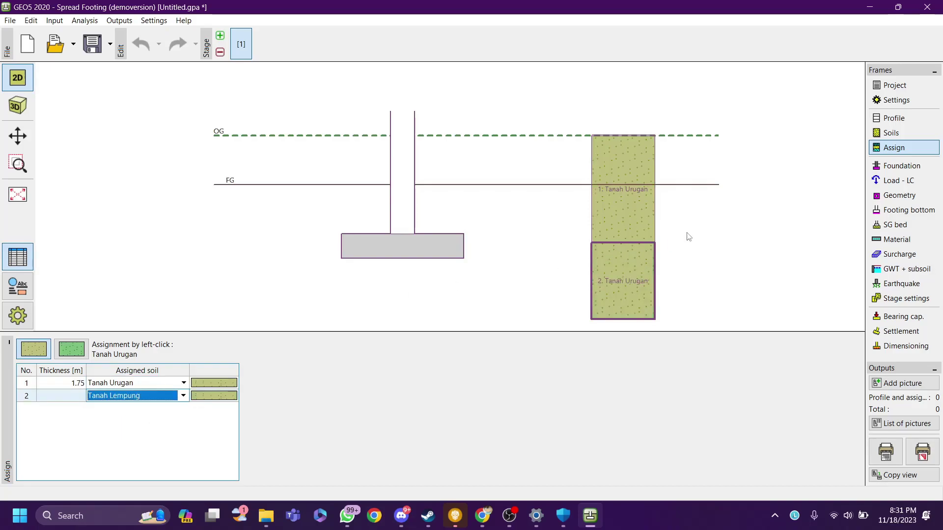
{"action": "left_click", "coordinate": [137, 401]}
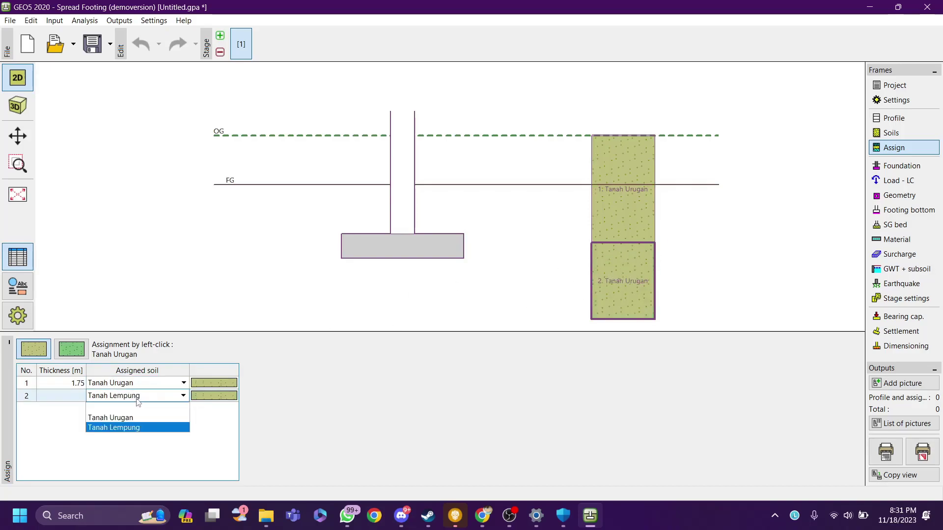
{"action": "left_click", "coordinate": [132, 429]}
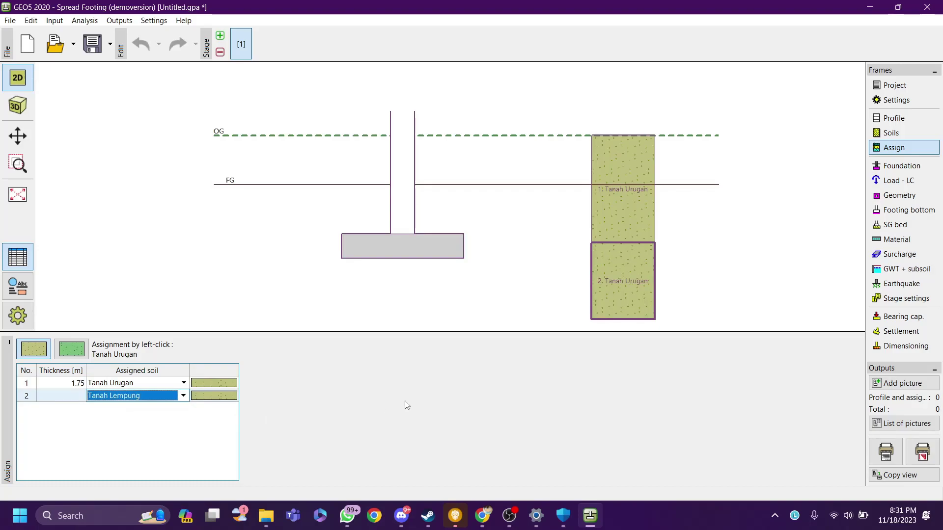
{"action": "left_click", "coordinate": [186, 396]}
{"action": "left_click", "coordinate": [167, 429]}
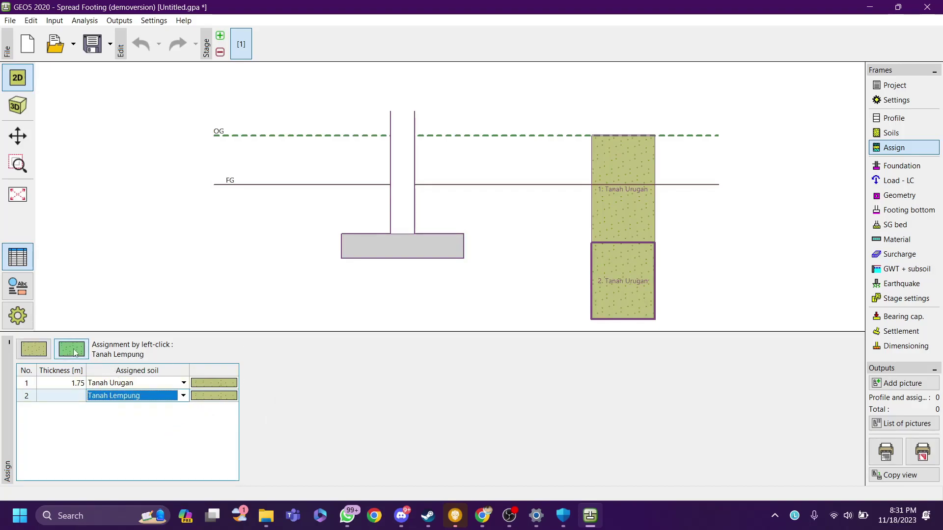
{"action": "left_click", "coordinate": [141, 400]}
{"action": "left_click", "coordinate": [140, 427]}
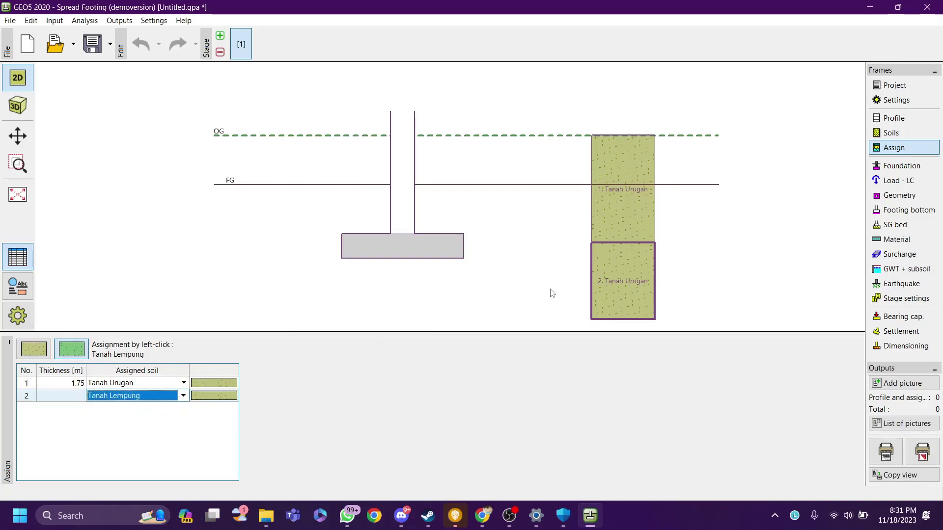
{"action": "left_click", "coordinate": [622, 287]}
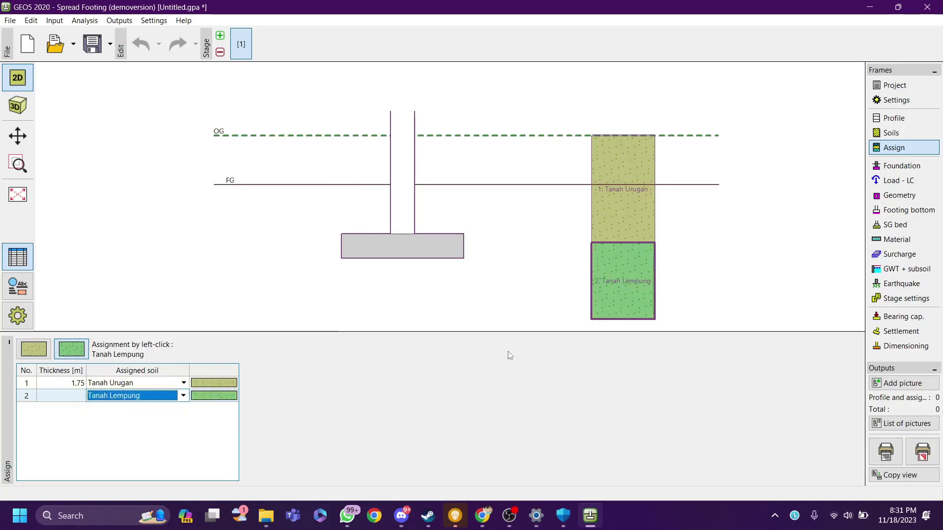
Step: Try Tanah Lempung on the first layer as well, and reassign Tanah Urugan to that layer
{"action": "left_click", "coordinate": [641, 221]}
{"action": "left_click", "coordinate": [640, 269]}
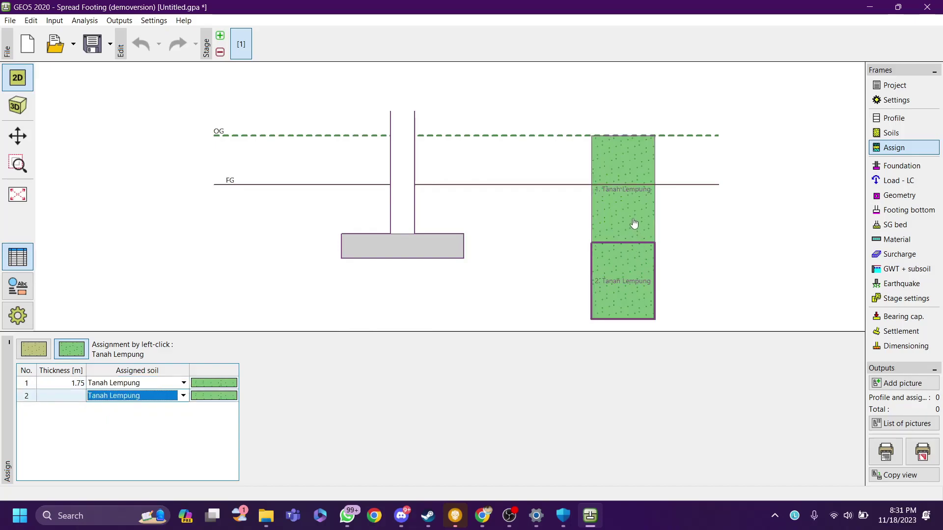
{"action": "left_click", "coordinate": [34, 349]}
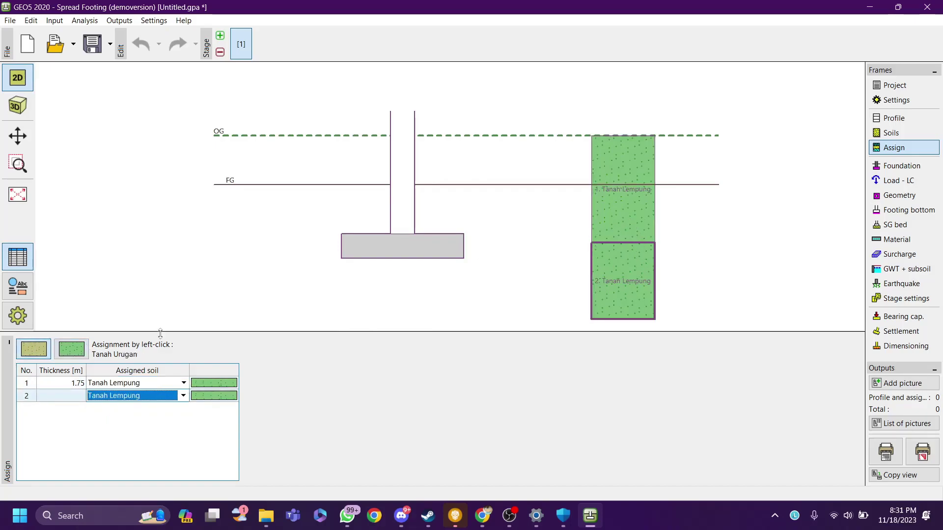
{"action": "left_click", "coordinate": [603, 212]}
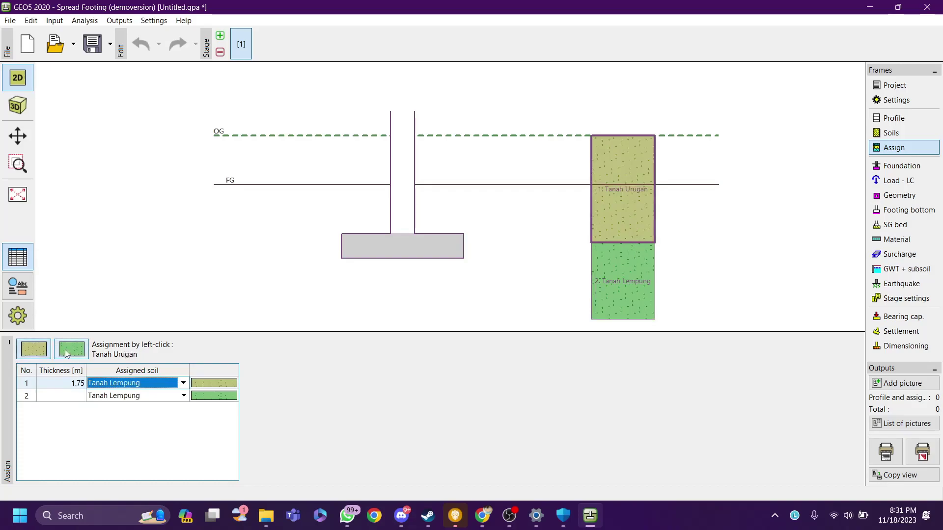
Step: Glance at the foundation settings, and inspect the assigned soil layers around the footing in 3D before returning to the 2D view
{"action": "left_click", "coordinate": [901, 167]}
{"action": "left_click", "coordinate": [903, 146]}
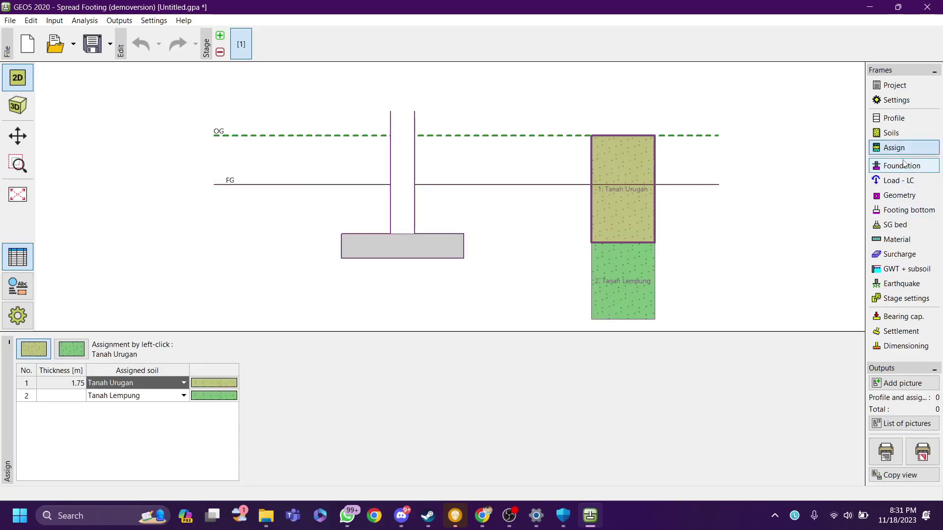
{"action": "left_click", "coordinate": [909, 171]}
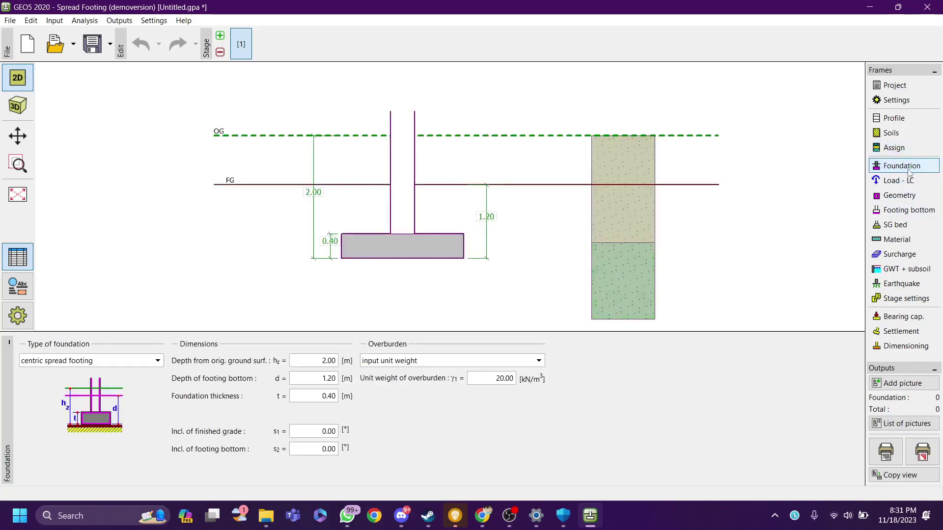
{"action": "left_click", "coordinate": [899, 147]}
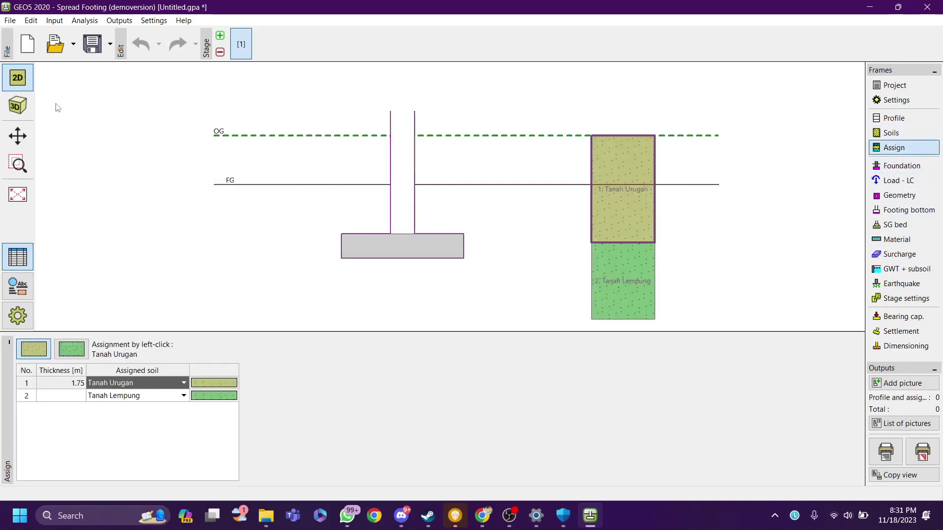
{"action": "left_click", "coordinate": [18, 105]}
{"action": "left_click_drag", "start_coordinate": [444, 149], "coordinate": [469, 149]}
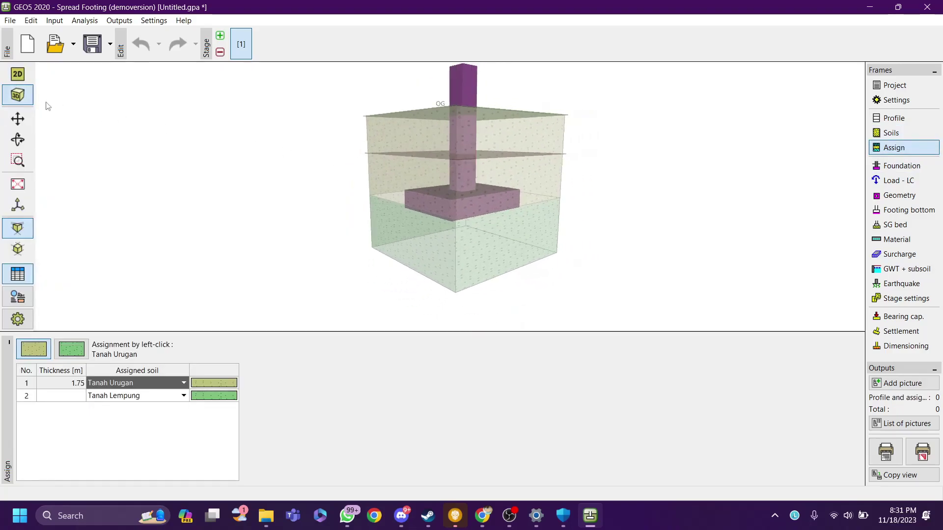
{"action": "left_click_drag", "start_coordinate": [311, 129], "coordinate": [421, 152]}
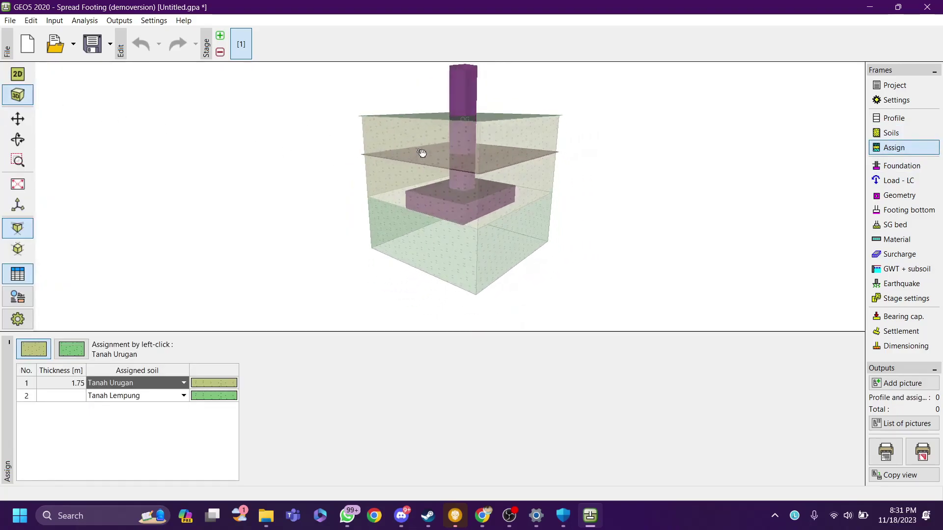
{"action": "left_click", "coordinate": [18, 75]}
Step: Open the foundation settings and bring the footing's depth dimensions into clear view
{"action": "left_click", "coordinate": [901, 166]}
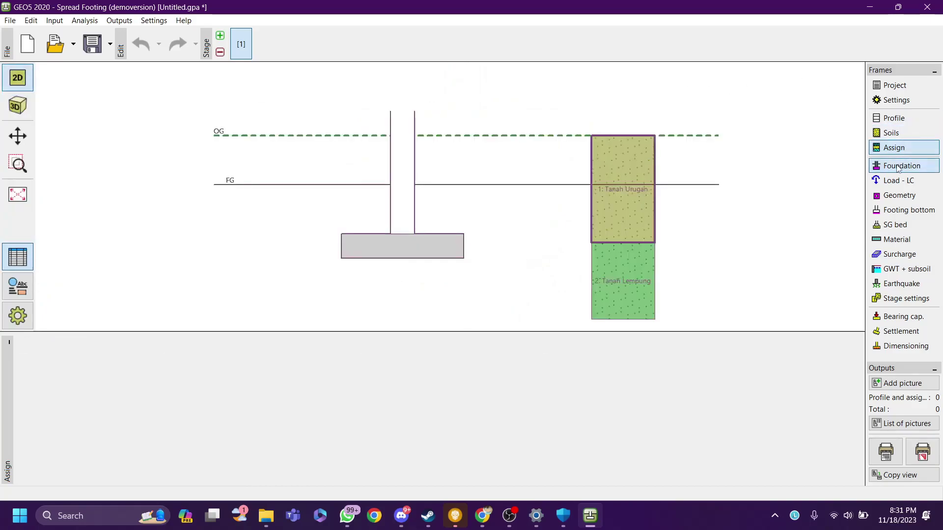
{"action": "mouse_move", "coordinate": [358, 227]}
{"action": "left_mouse_down"}
{"action": "mouse_move", "coordinate": [415, 179]}
{"action": "mouse_move", "coordinate": [429, 194]}
{"action": "mouse_move", "coordinate": [413, 185]}
{"action": "left_mouse_up"}
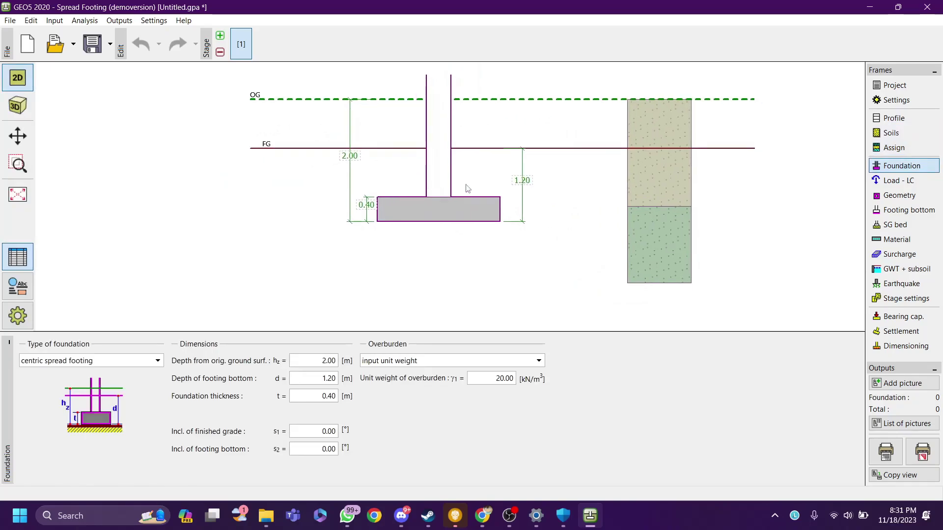
{"action": "mouse_move", "coordinate": [473, 168]}
{"action": "left_mouse_down"}
{"action": "mouse_move", "coordinate": [468, 185]}
{"action": "mouse_move", "coordinate": [464, 160]}
{"action": "mouse_move", "coordinate": [451, 168]}
{"action": "mouse_move", "coordinate": [427, 162]}
{"action": "mouse_move", "coordinate": [465, 160]}
{"action": "mouse_move", "coordinate": [461, 172]}
{"action": "left_mouse_up"}
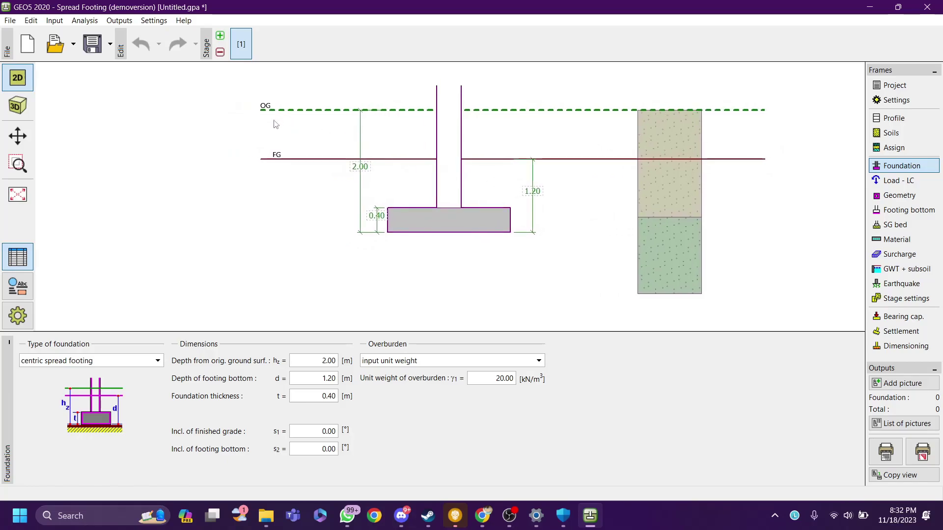
Step: Try the strip footing, eccentric spread footing and centric spread footing with steps as foundation types
{"action": "left_click", "coordinate": [141, 363]}
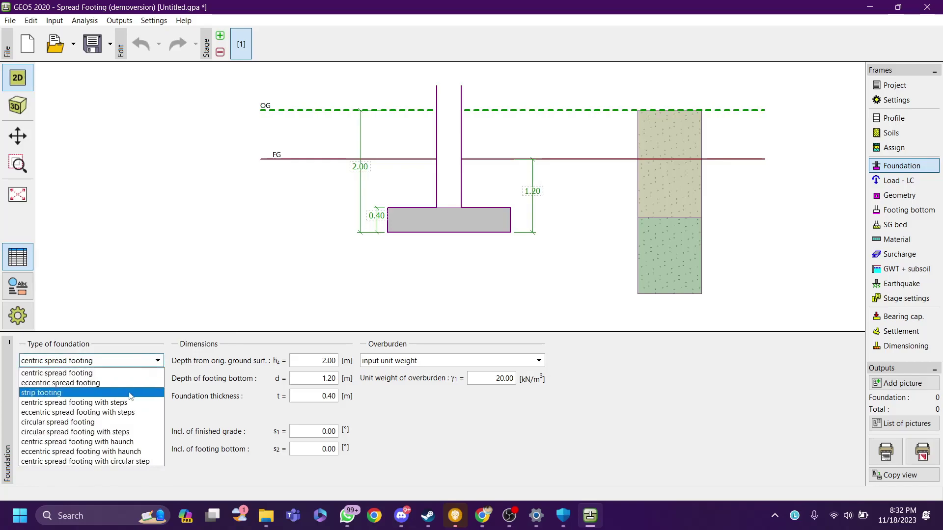
{"action": "left_click", "coordinate": [130, 392]}
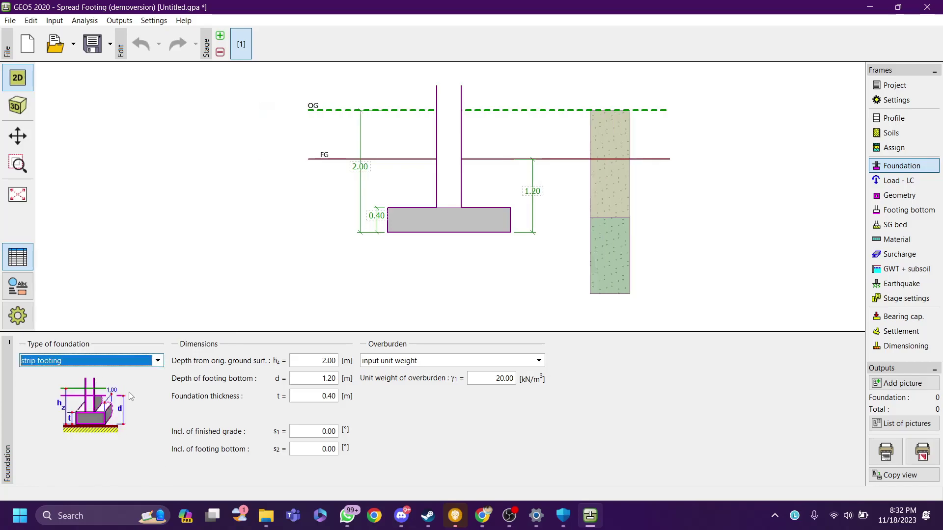
{"action": "left_click", "coordinate": [130, 365]}
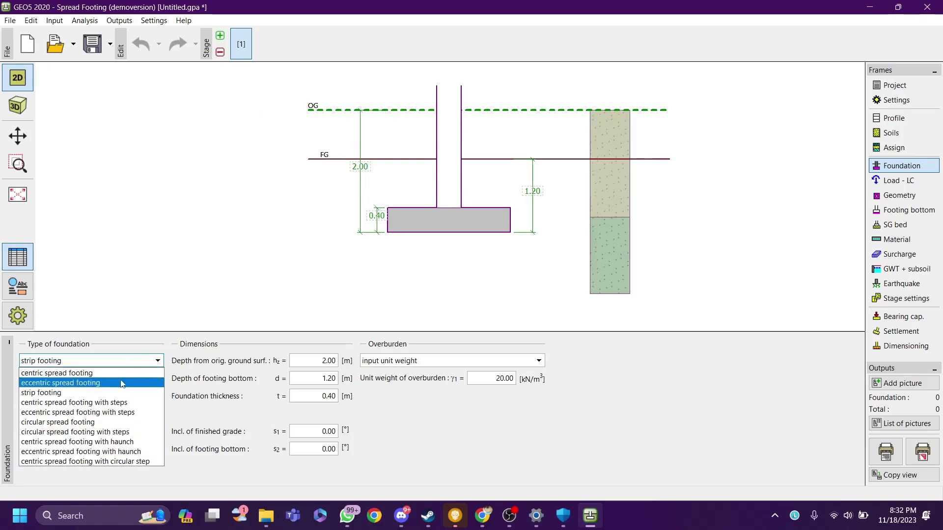
{"action": "left_click", "coordinate": [122, 384]}
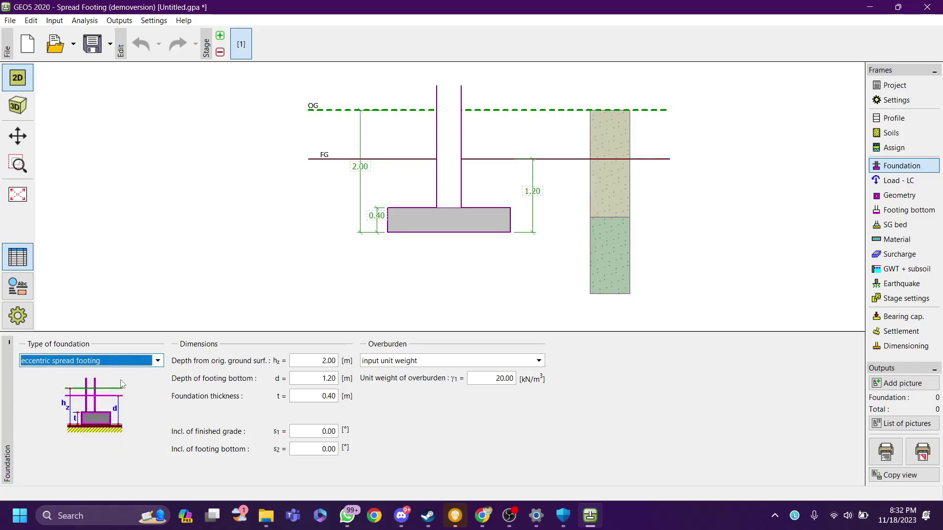
{"action": "left_click", "coordinate": [131, 369]}
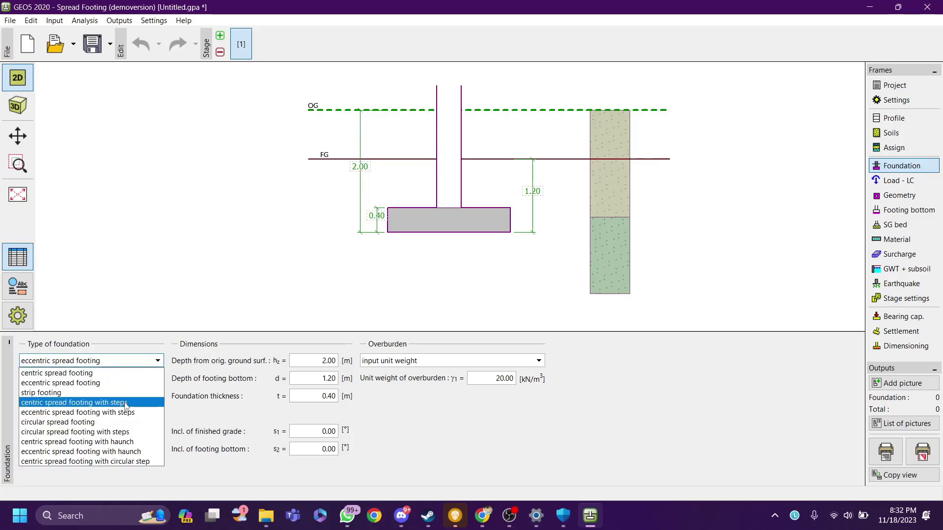
{"action": "left_click", "coordinate": [126, 404]}
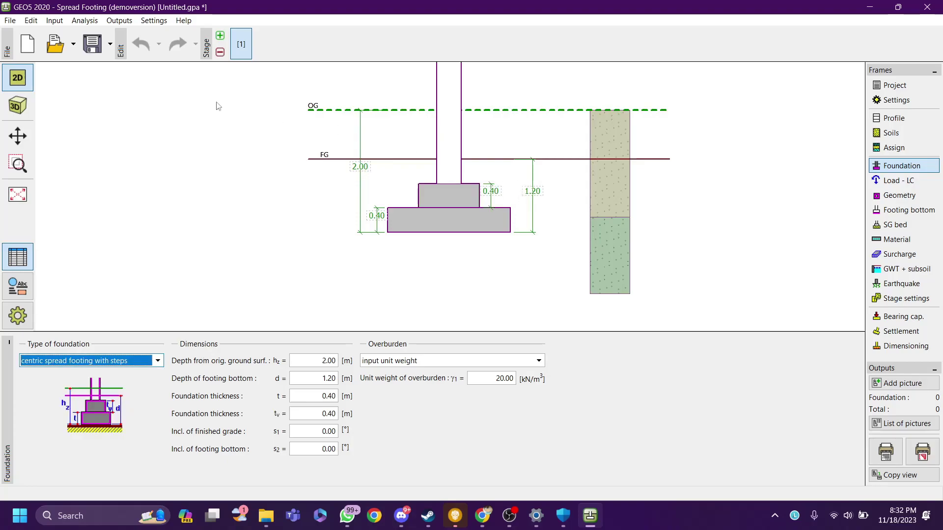
Step: Preview the stepped footing in 3D and try the circular spread footing and centric spread footing with haunch types
{"action": "left_click", "coordinate": [18, 106]}
{"action": "left_click_drag", "start_coordinate": [538, 235], "coordinate": [286, 186]}
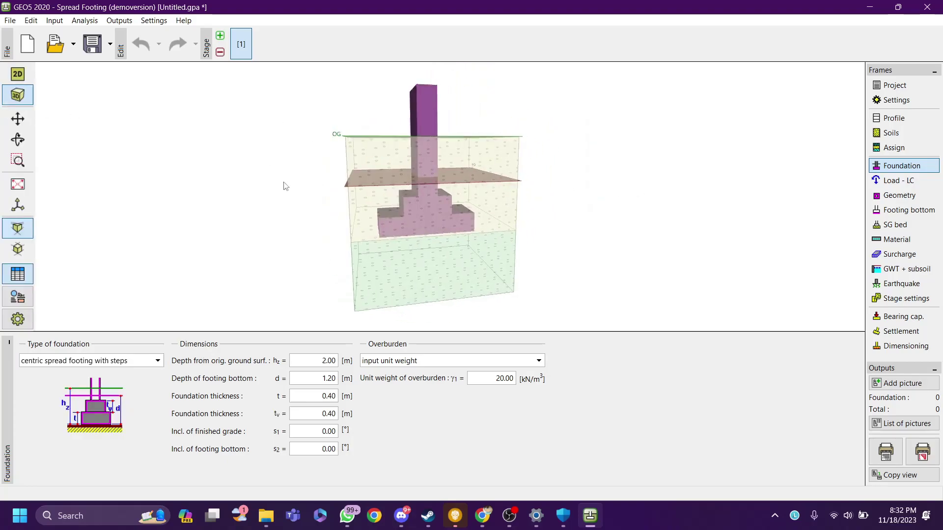
{"action": "left_click", "coordinate": [123, 358]}
{"action": "left_click", "coordinate": [102, 423]}
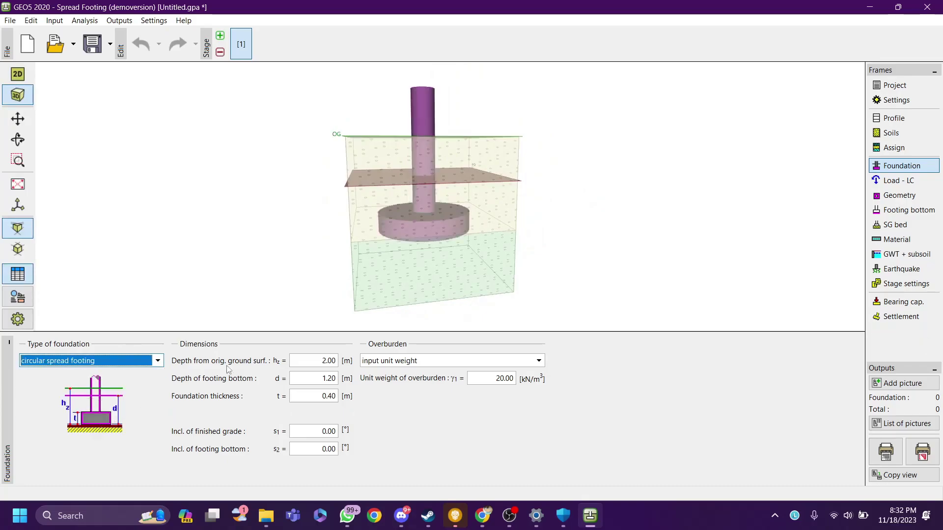
{"action": "left_click", "coordinate": [136, 362]}
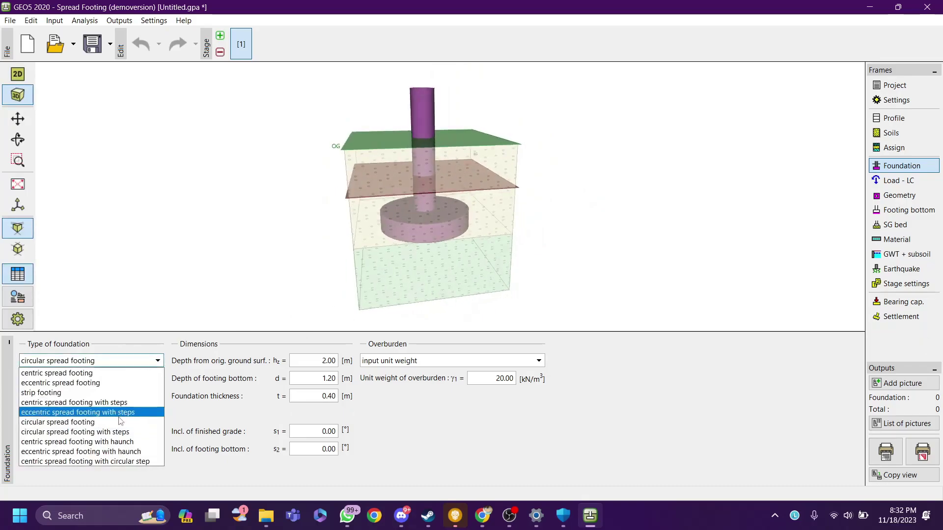
{"action": "left_click", "coordinate": [123, 443]}
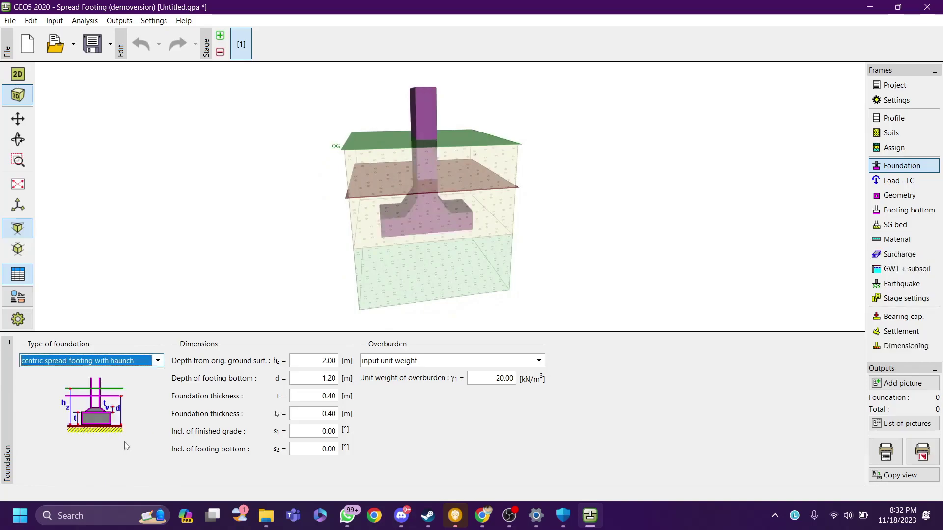
{"action": "left_click_drag", "start_coordinate": [420, 234], "coordinate": [508, 216]}
{"action": "scroll", "coordinate": [404, 216], "scroll_direction": "down", "scroll_amount": 4}
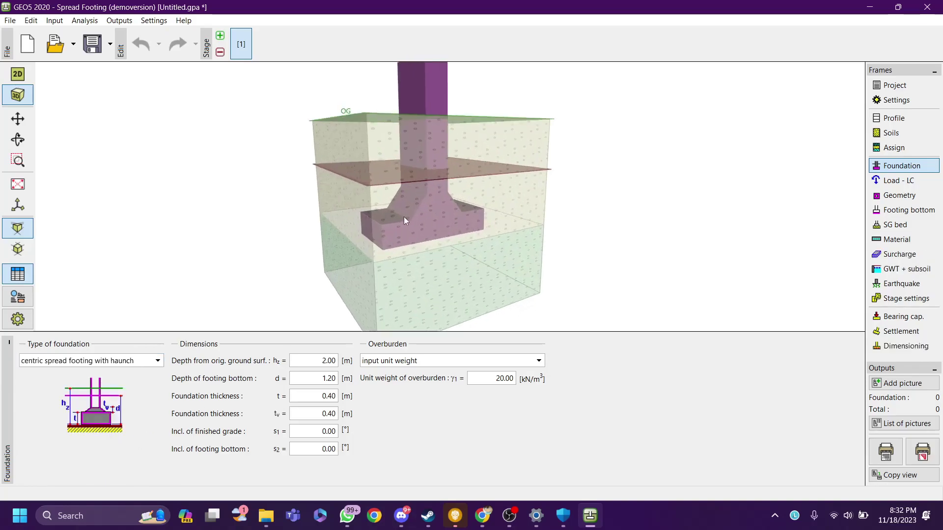
Step: Set the foundation type to centric spread footing and return to the 2D view
{"action": "left_click", "coordinate": [158, 361]}
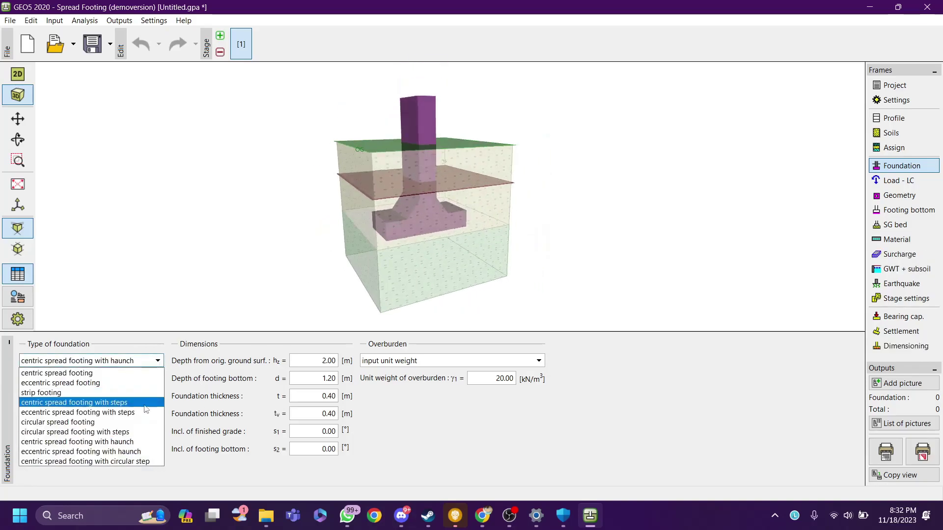
{"action": "left_click", "coordinate": [63, 370]}
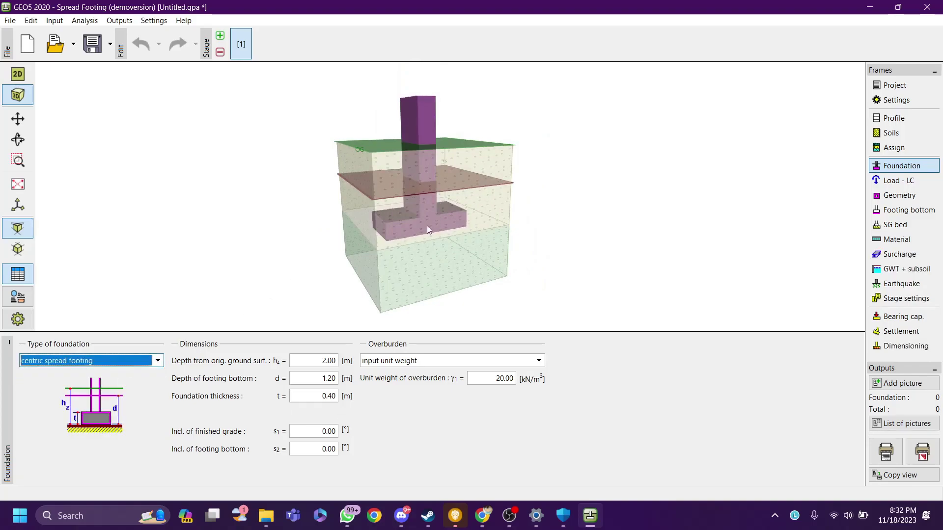
{"action": "left_click", "coordinate": [17, 73]}
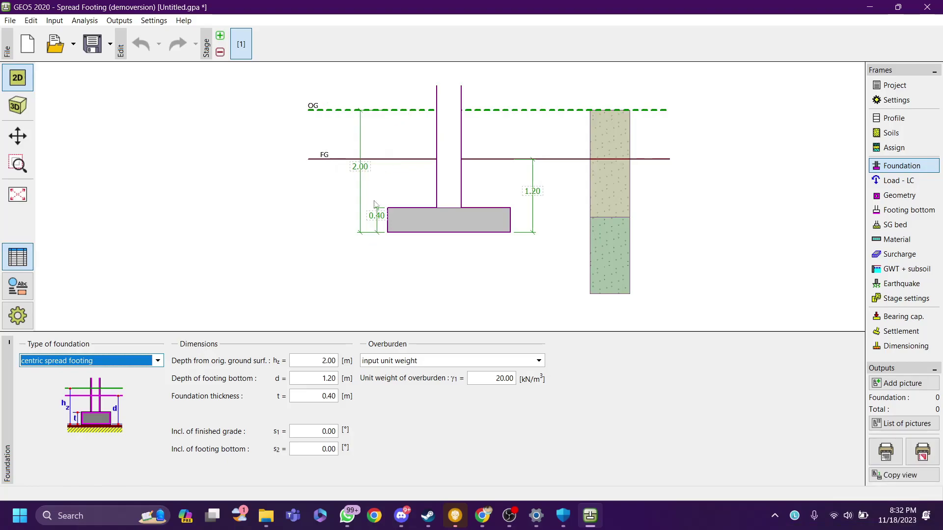
Step: Check the footing depth in the report's sketch and set the depth from original ground surface to 0.5 m
{"action": "double_click", "coordinate": [358, 166]}
{"action": "left_click", "coordinate": [363, 166]}
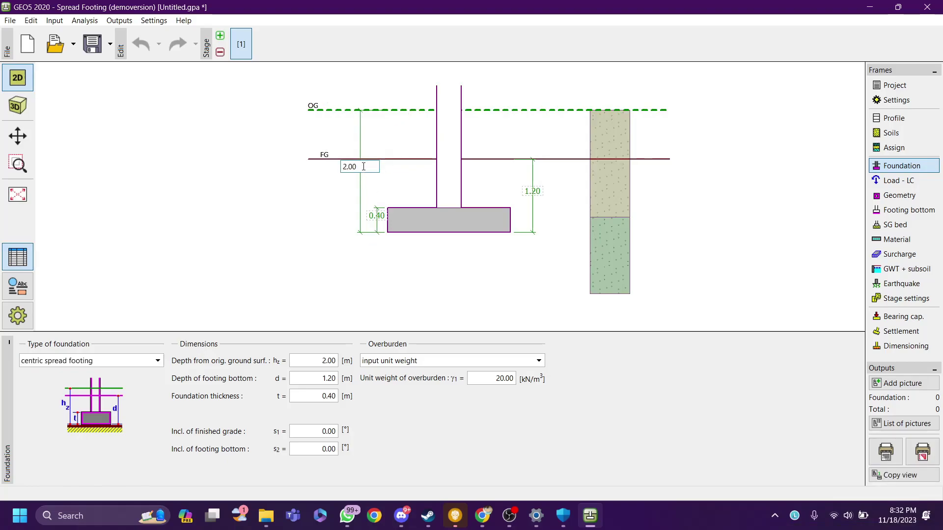
{"action": "left_click", "coordinate": [310, 360]}
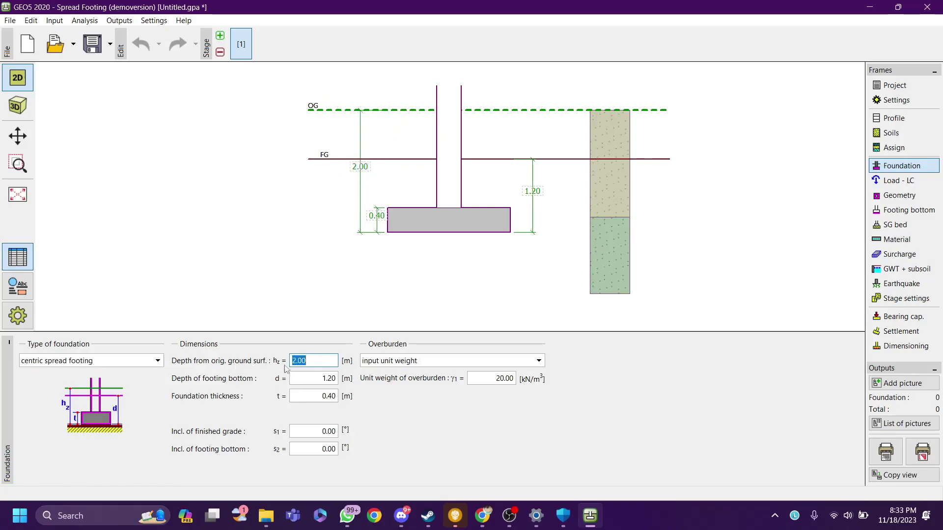
{"action": "left_click", "coordinate": [482, 516]}
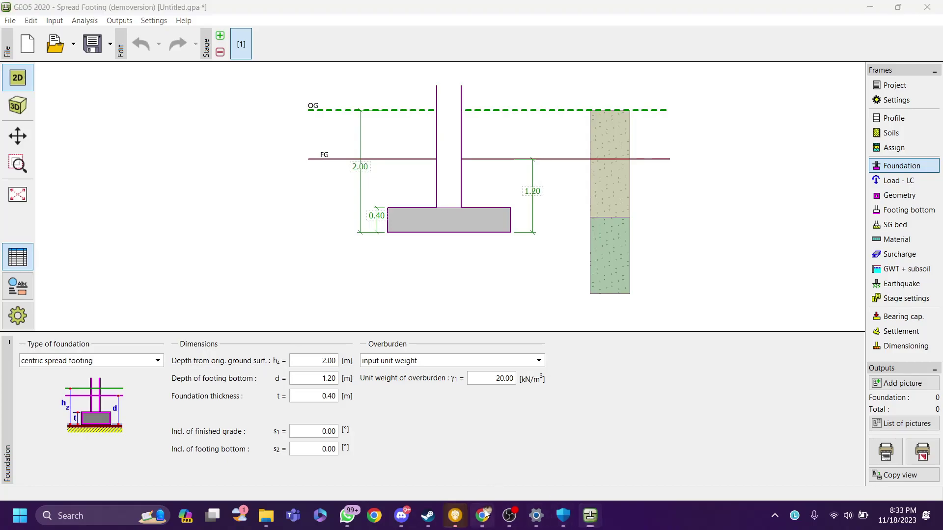
{"action": "scroll", "coordinate": [370, 330], "scroll_direction": "down", "scroll_amount": 2}
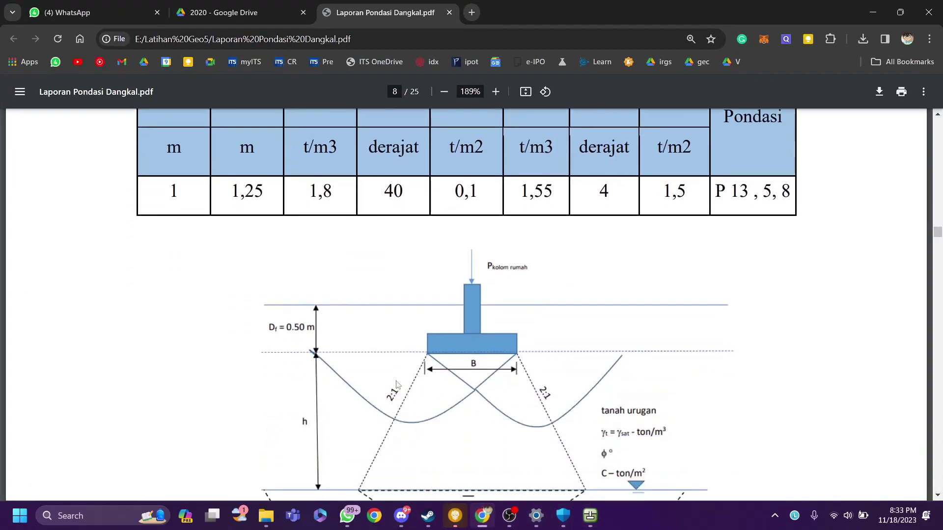
{"action": "left_click", "coordinate": [590, 515]}
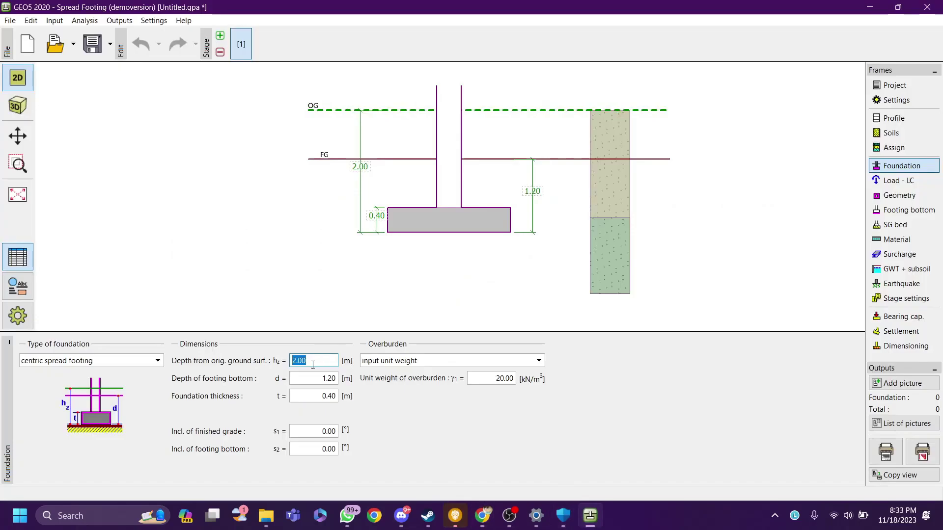
{"action": "type", "text": "0.5"}
{"action": "key", "text": "Tab"}
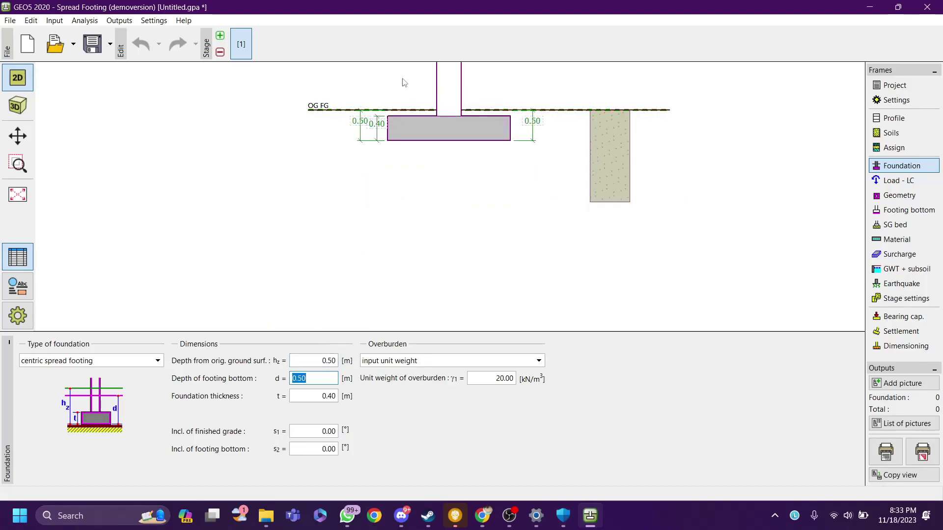
Step: Set the depth of footing bottom to 0.5 m
{"action": "scroll", "coordinate": [429, 139], "scroll_direction": "up", "scroll_amount": 3}
{"action": "scroll", "coordinate": [271, 253], "scroll_direction": "down", "scroll_amount": 3}
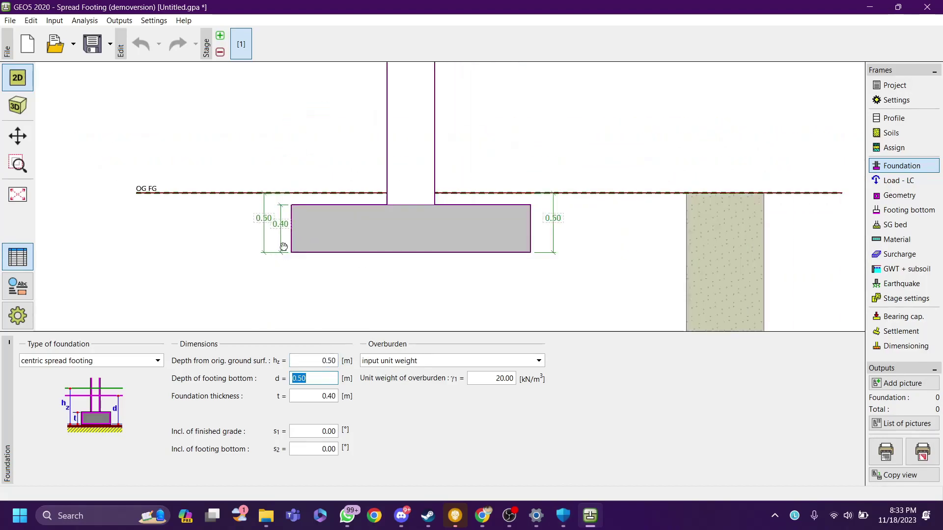
{"action": "left_click_drag", "start_coordinate": [281, 247], "coordinate": [336, 209]}
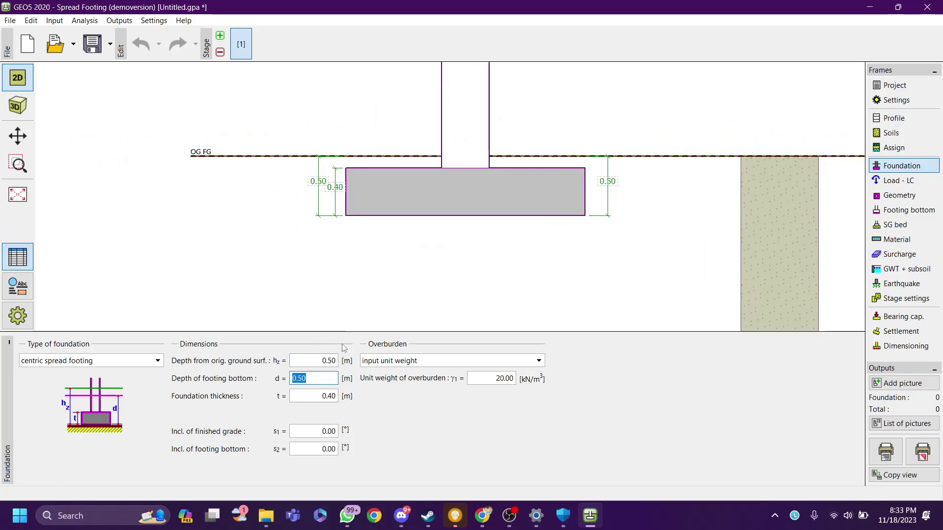
{"action": "left_click", "coordinate": [327, 381]}
{"action": "left_click_drag", "start_coordinate": [328, 381], "coordinate": [282, 378]}
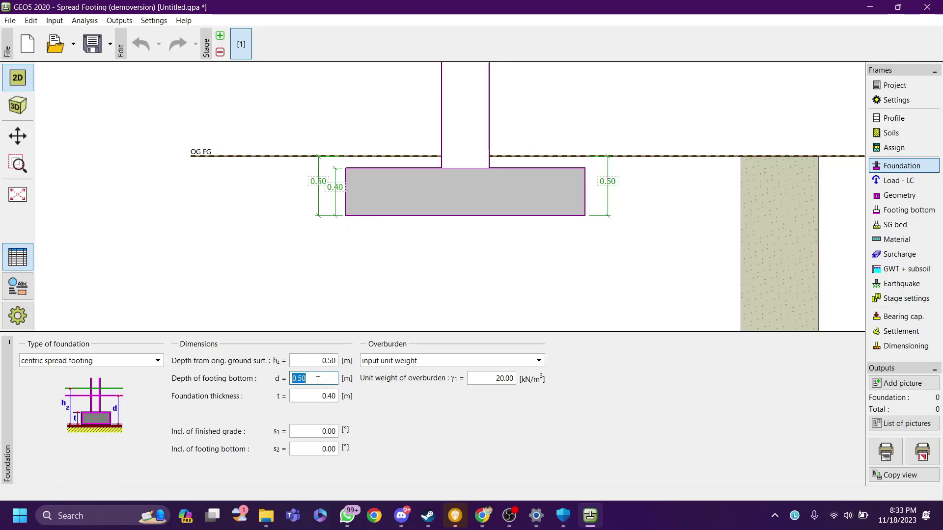
{"action": "type", "text": "0.5"}
{"action": "key", "text": "Tab"}
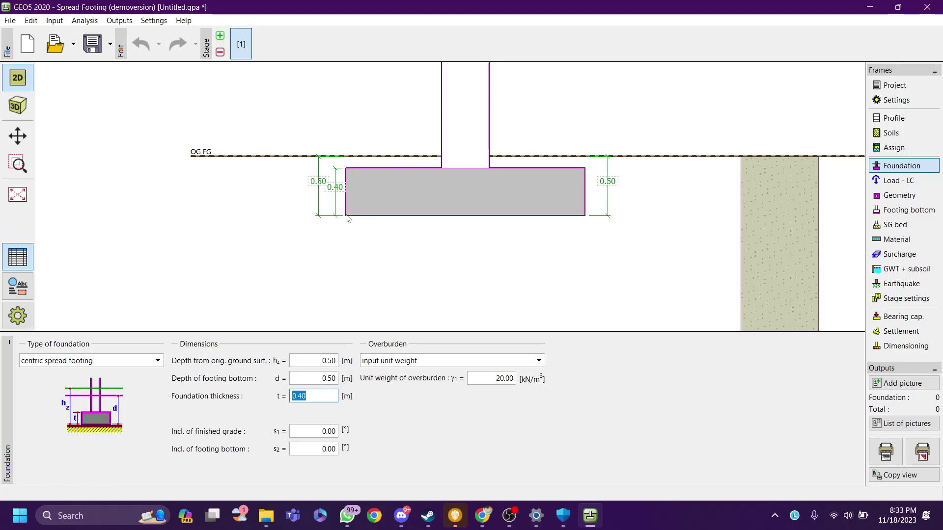
Step: Try to set the depth of footing bottom to 1 m
{"action": "double_click", "coordinate": [332, 379]}
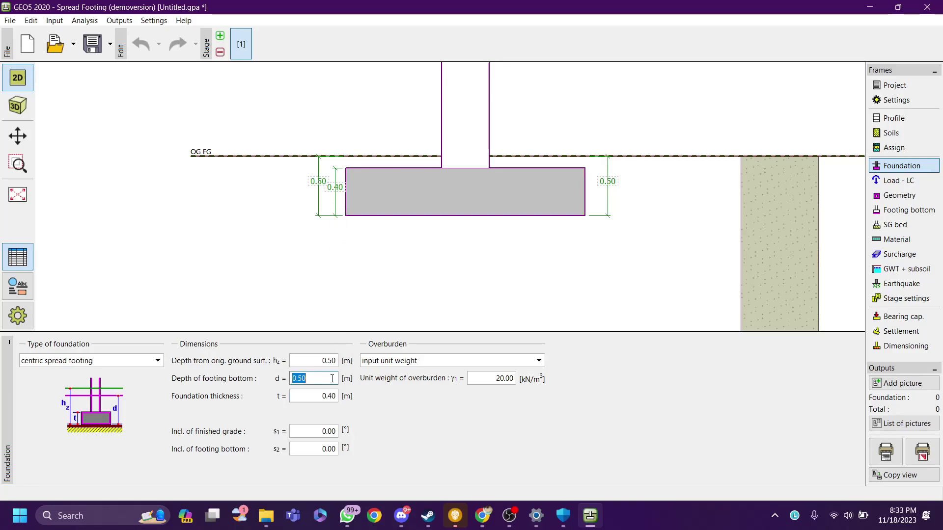
{"action": "type", "text": "1"}
{"action": "key", "text": "Return"}
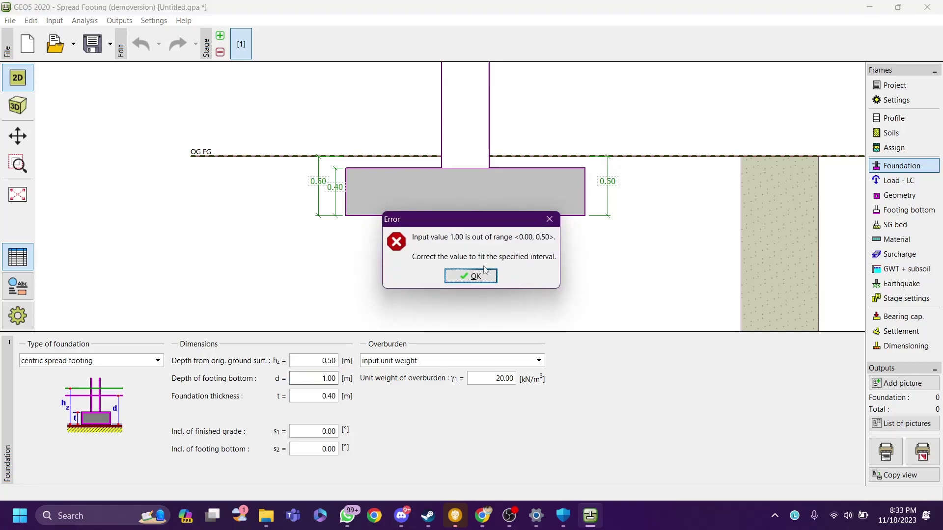
{"action": "left_click", "coordinate": [483, 271]}
{"action": "left_click", "coordinate": [307, 363]}
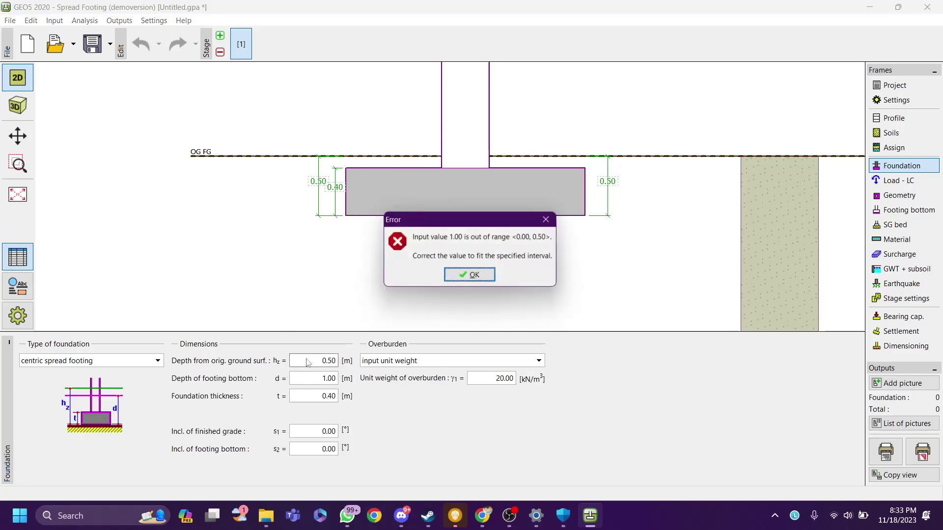
{"action": "key", "text": "Return"}
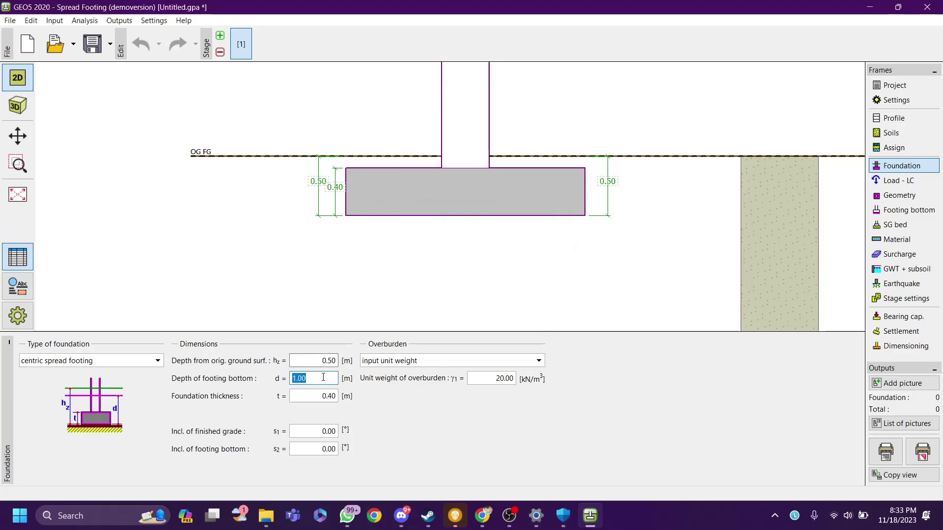
{"action": "type", "text": "-"}
{"action": "key", "text": "Tab"}
Step: Try a depth from original ground surface of 1 m and compare the two depth dimensions in the drawing
{"action": "left_click", "coordinate": [330, 359]}
{"action": "type", "text": "1"}
{"action": "key", "text": "Tab"}
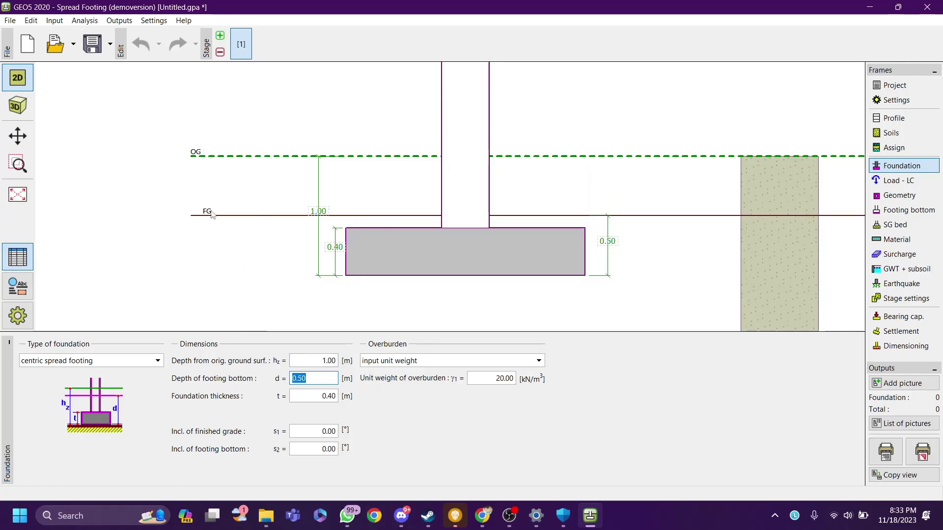
{"action": "left_click", "coordinate": [315, 379]}
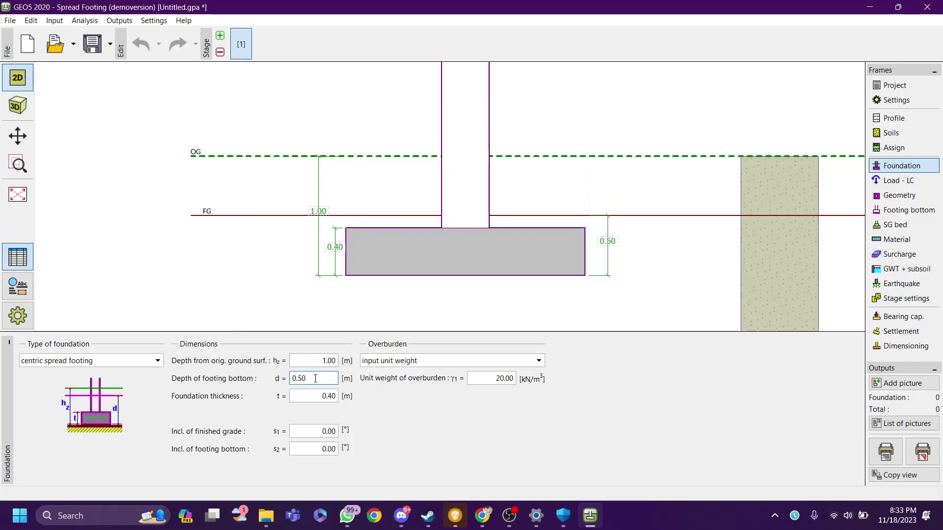
{"action": "key", "text": "Tab"}
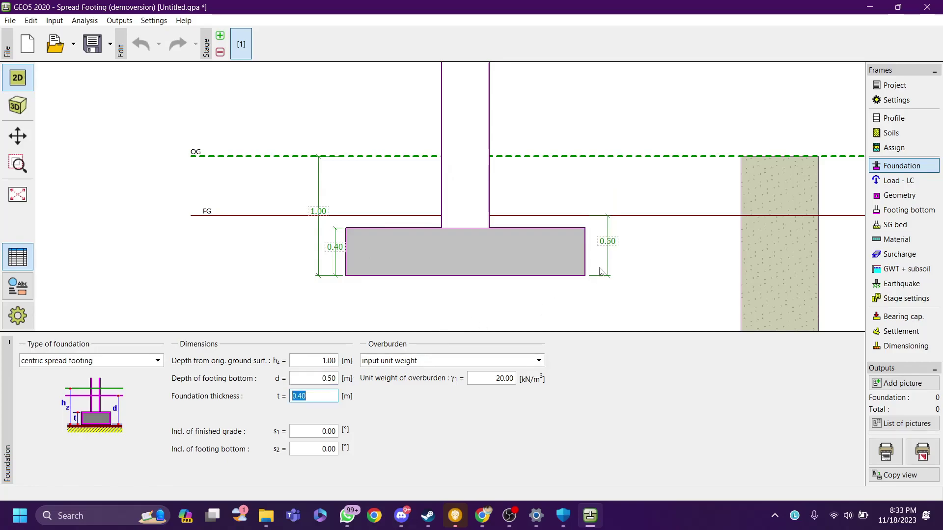
{"action": "left_click", "coordinate": [607, 241]}
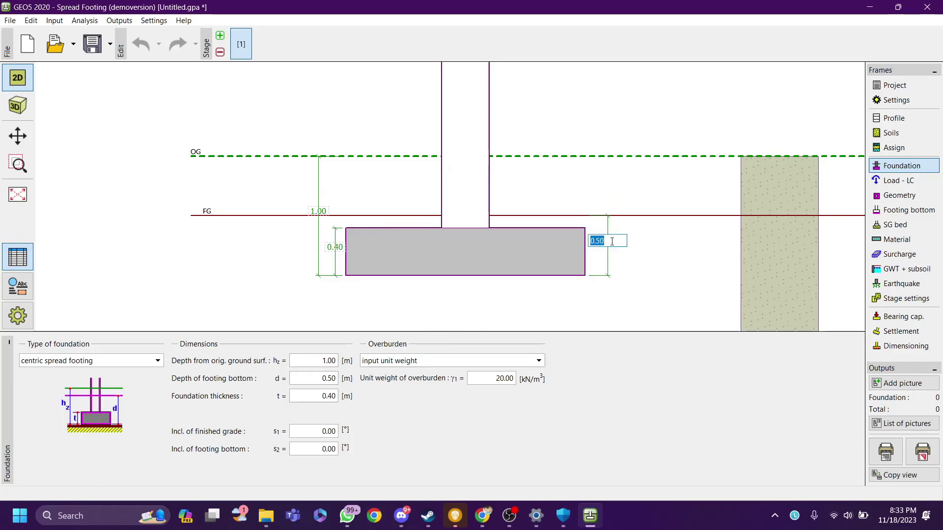
{"action": "left_click", "coordinate": [318, 211]}
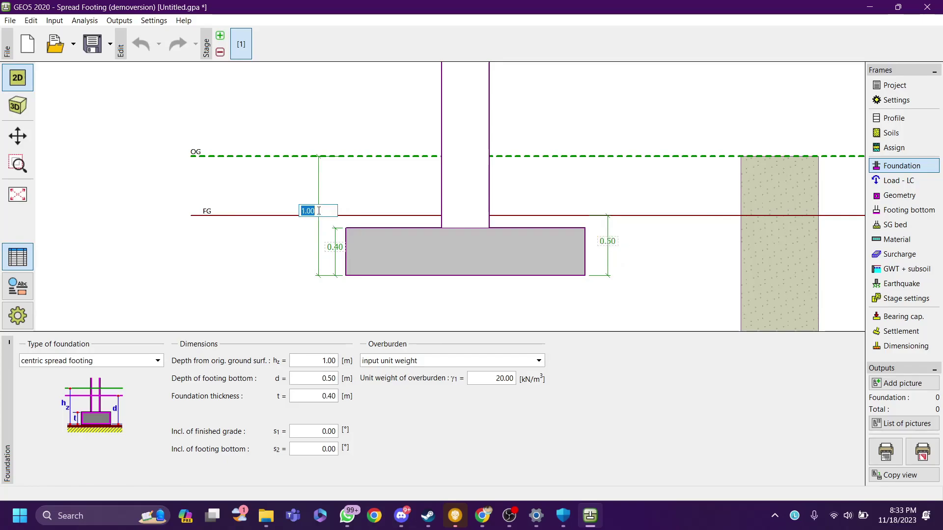
{"action": "left_click", "coordinate": [613, 241]}
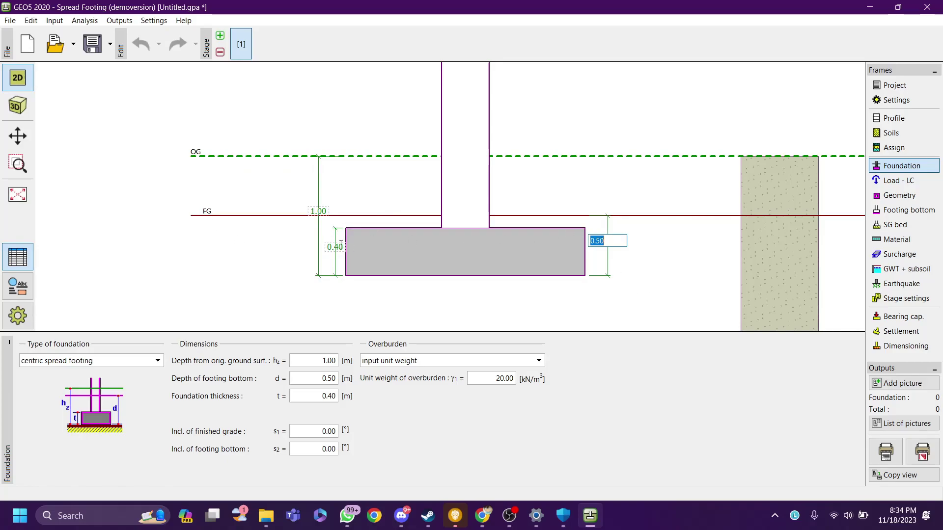
Step: Set the depth from original ground surface to 0.5 m using its dimension in the drawing
{"action": "left_click", "coordinate": [323, 213]}
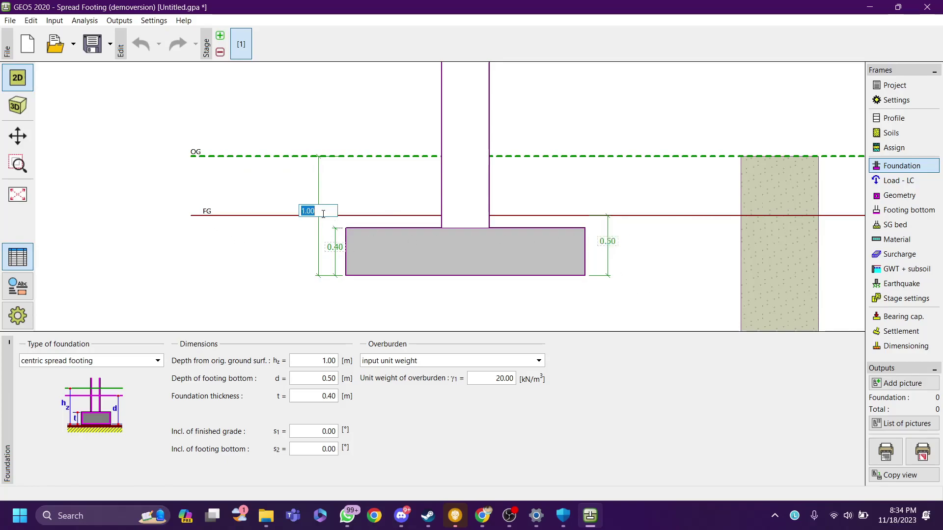
{"action": "type", "text": "0.5"}
{"action": "key", "text": "Return"}
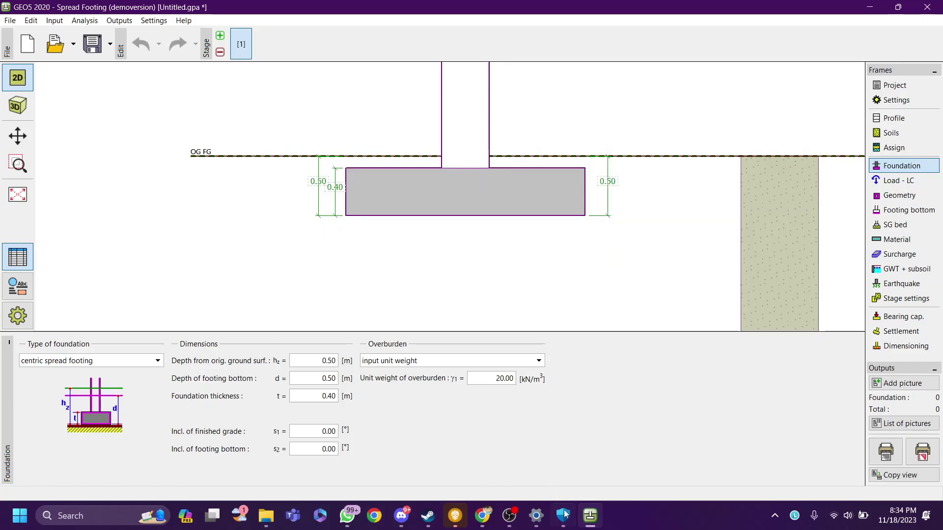
Step: Review the report's foundation data table and footing sketch, and set the foundation thickness to 0.3 m
{"action": "left_click", "coordinate": [481, 514]}
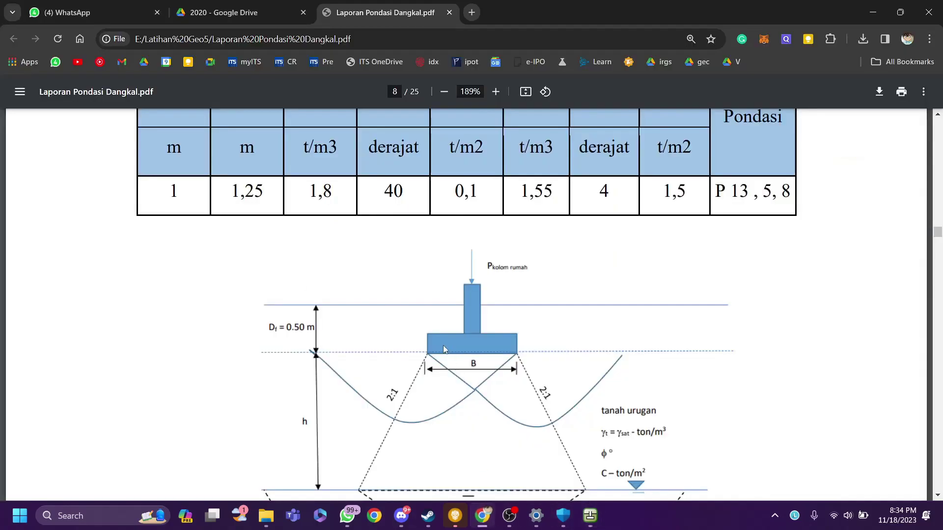
{"action": "scroll", "coordinate": [444, 349], "scroll_direction": "up", "scroll_amount": 3}
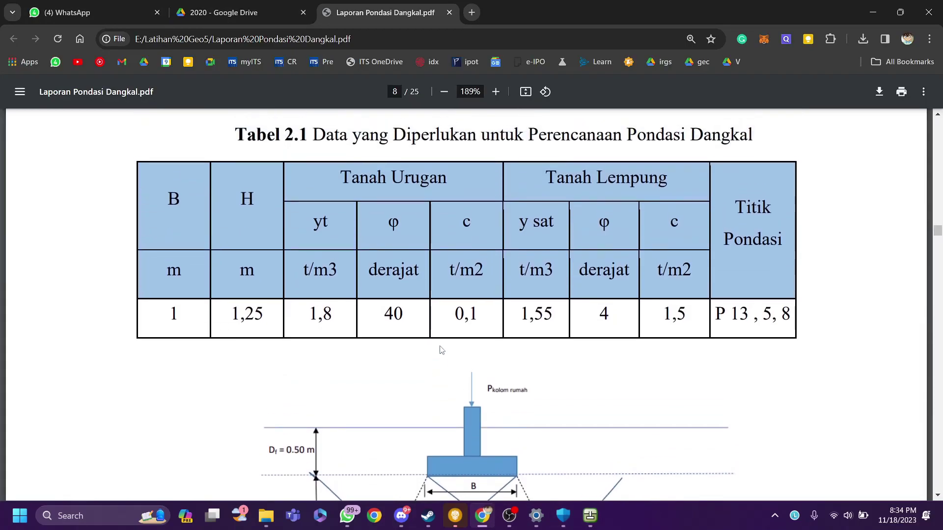
{"action": "scroll", "coordinate": [441, 350], "scroll_direction": "down", "scroll_amount": 5}
{"action": "scroll", "coordinate": [439, 352], "scroll_direction": "down", "scroll_amount": 2}
{"action": "scroll", "coordinate": [439, 352], "scroll_direction": "up", "scroll_amount": 10}
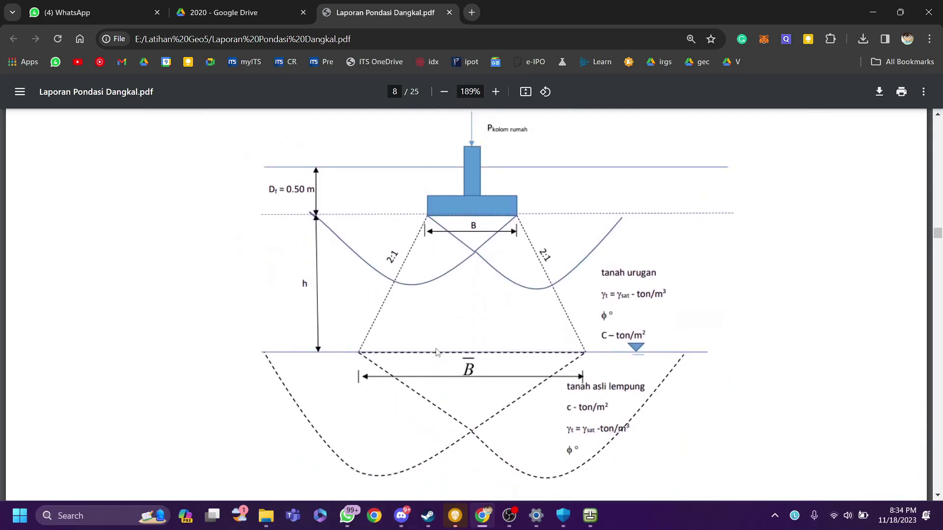
{"action": "scroll", "coordinate": [435, 348], "scroll_direction": "down", "scroll_amount": 10}
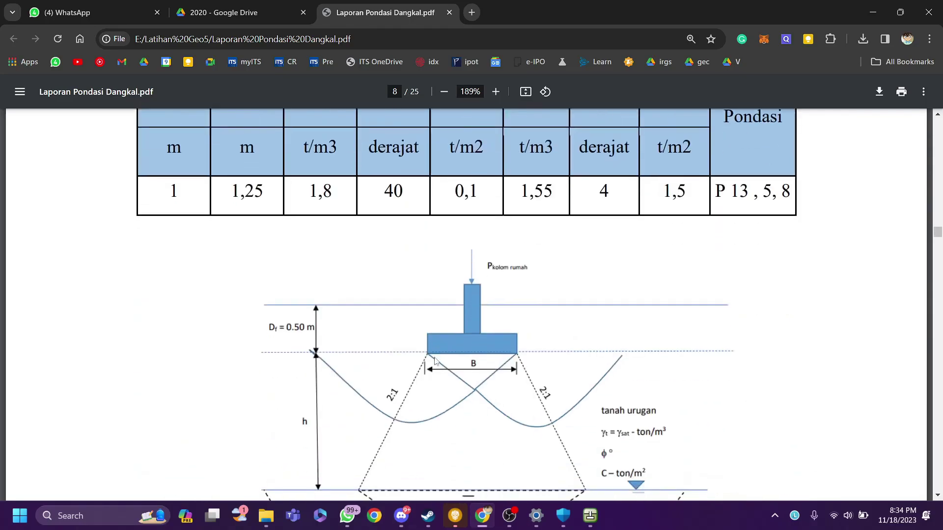
{"action": "left_click", "coordinate": [590, 516]}
{"action": "double_click", "coordinate": [343, 188]}
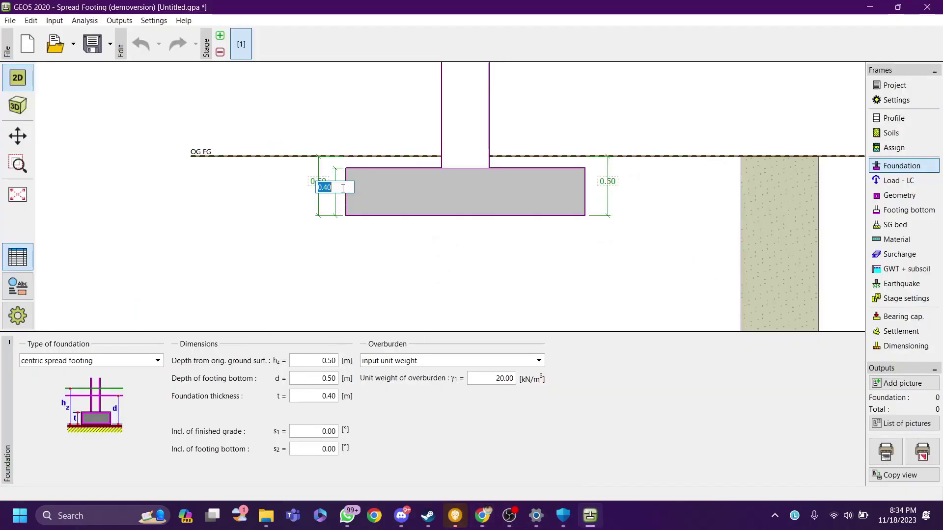
{"action": "type", "text": "0.3"}
{"action": "key", "text": "Return"}
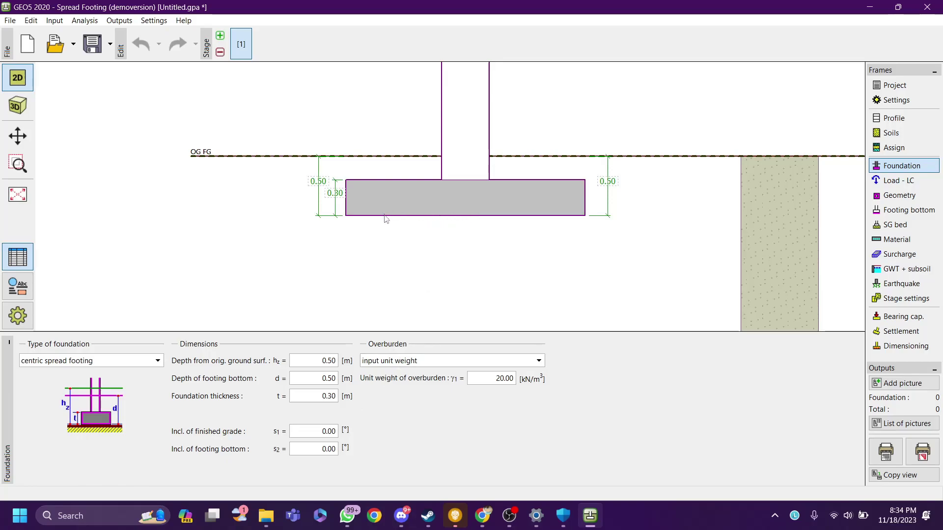
Step: Look through the available overburden input methods, keeping input unit weight
{"action": "left_click", "coordinate": [445, 365]}
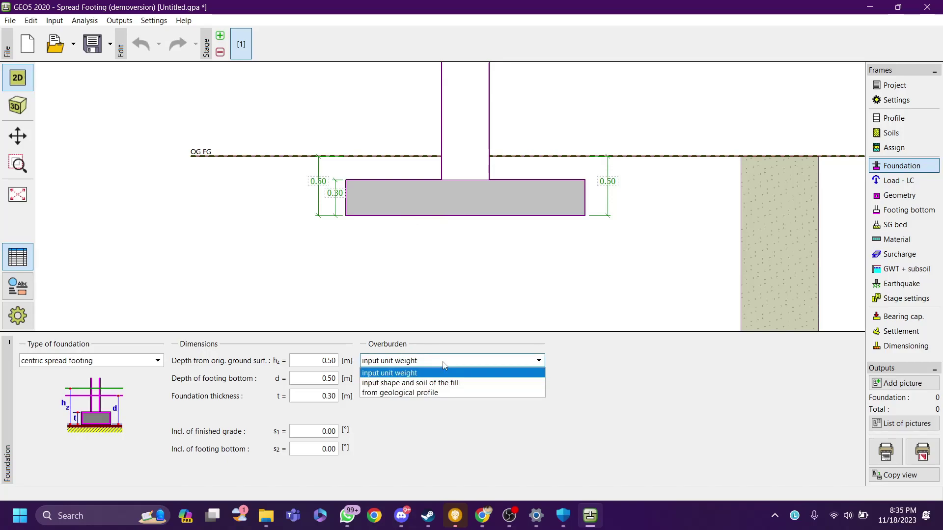
{"action": "left_click", "coordinate": [445, 365]}
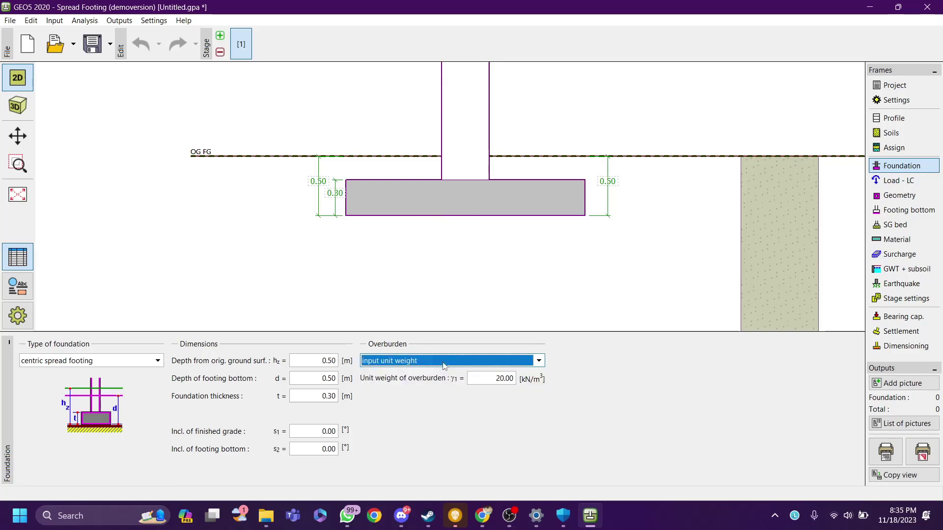
{"action": "left_click", "coordinate": [444, 363]}
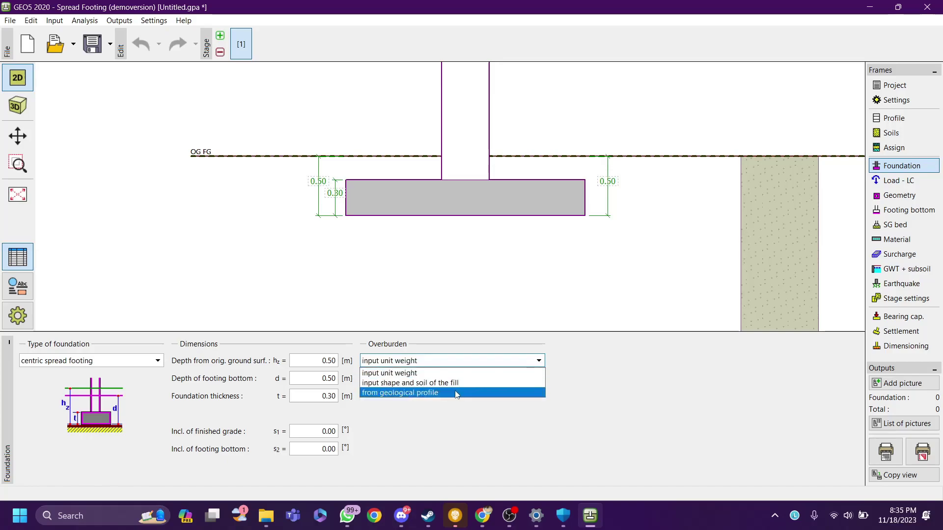
{"action": "left_click", "coordinate": [469, 365]}
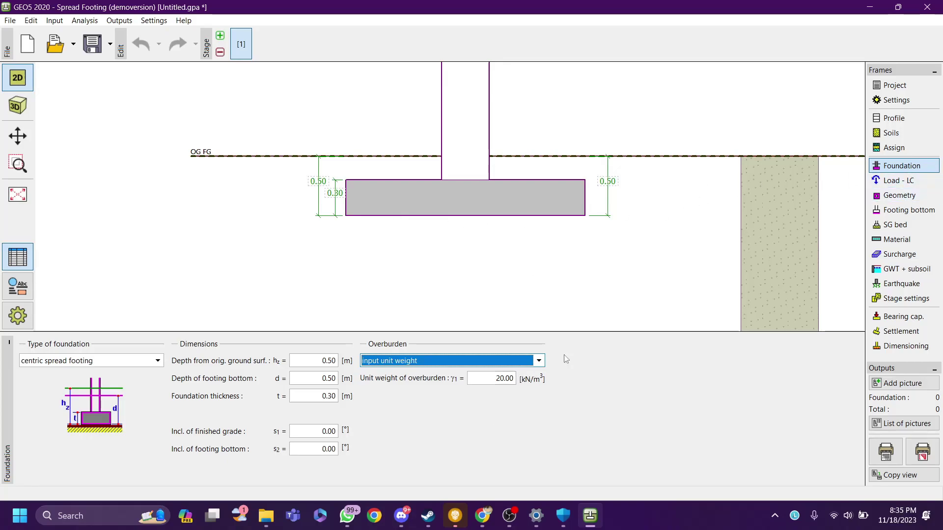
Step: Start a new load for the footing and set its vertical force N to 10 kN
{"action": "left_click", "coordinate": [933, 179]}
{"action": "left_click", "coordinate": [45, 346]}
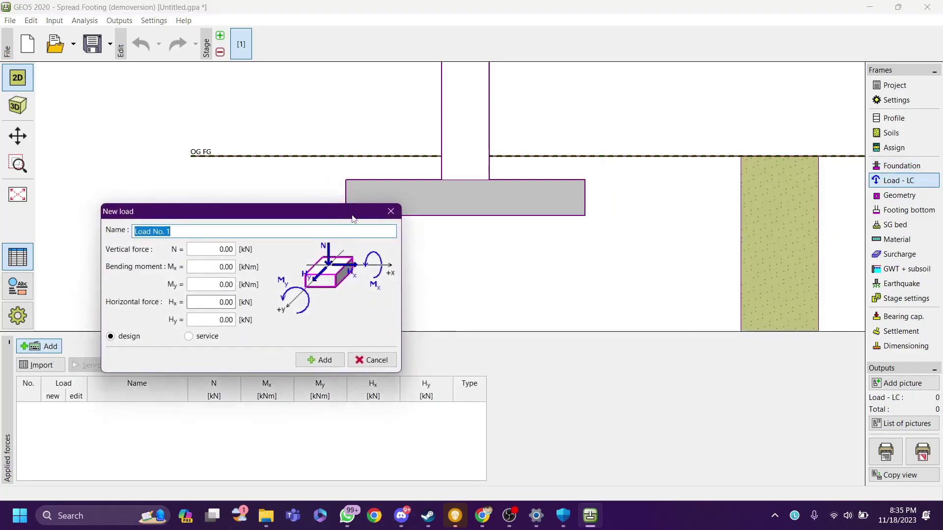
{"action": "left_click_drag", "start_coordinate": [352, 218], "coordinate": [434, 247]}
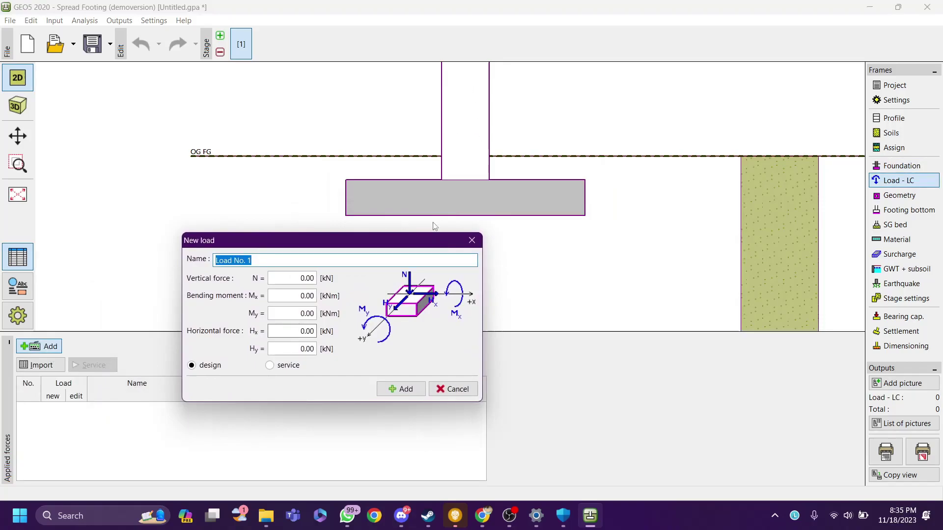
{"action": "left_click", "coordinate": [298, 281]}
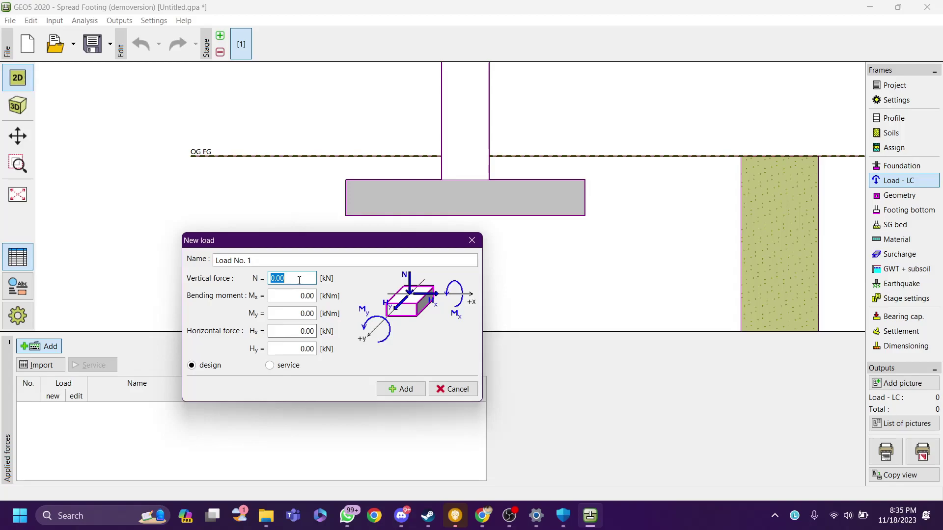
{"action": "type", "text": "10"}
{"action": "left_click", "coordinate": [312, 298]}
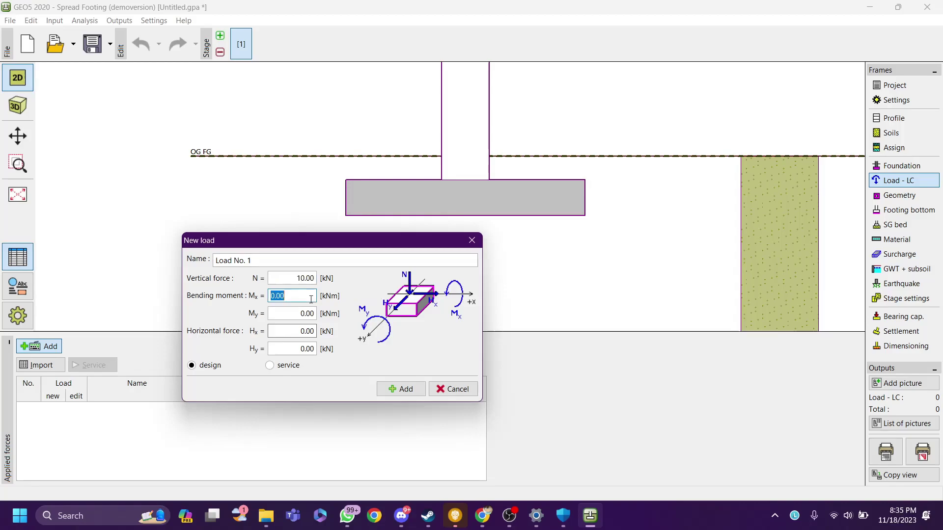
{"action": "left_click", "coordinate": [307, 310]}
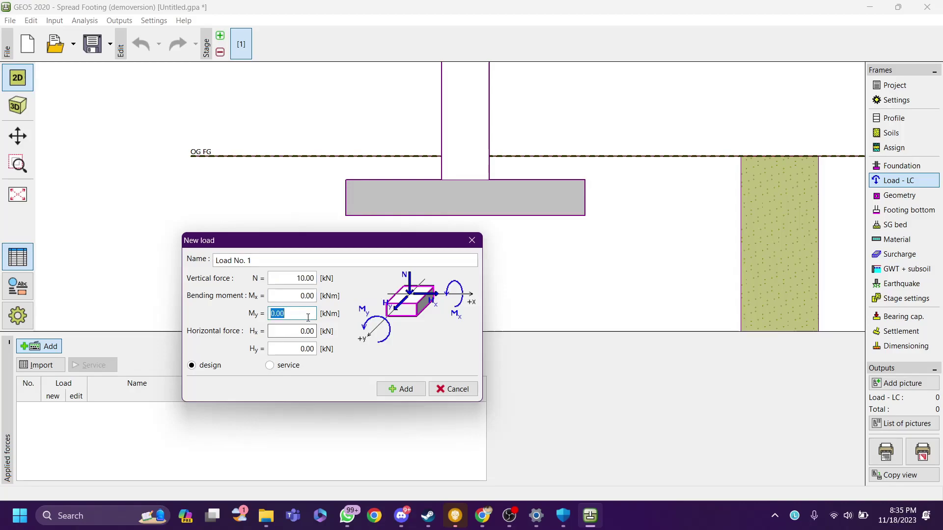
{"action": "left_click", "coordinate": [307, 314]}
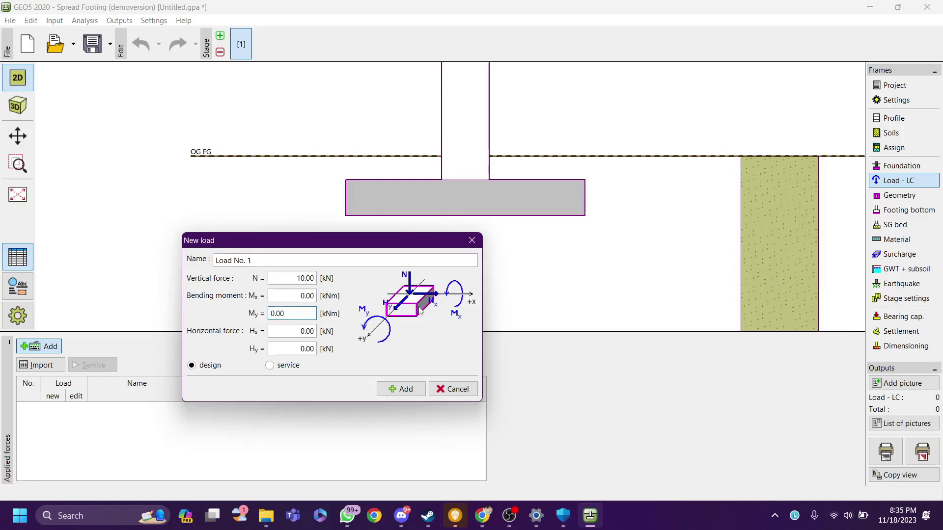
Step: Set the new load's bending moments Mx and My to 1 kNm each
{"action": "left_click", "coordinate": [308, 296]}
{"action": "type", "text": "1"}
{"action": "left_click", "coordinate": [301, 312]}
{"action": "type", "text": "1"}
{"action": "left_click", "coordinate": [312, 297]}
{"action": "left_click", "coordinate": [314, 278]}
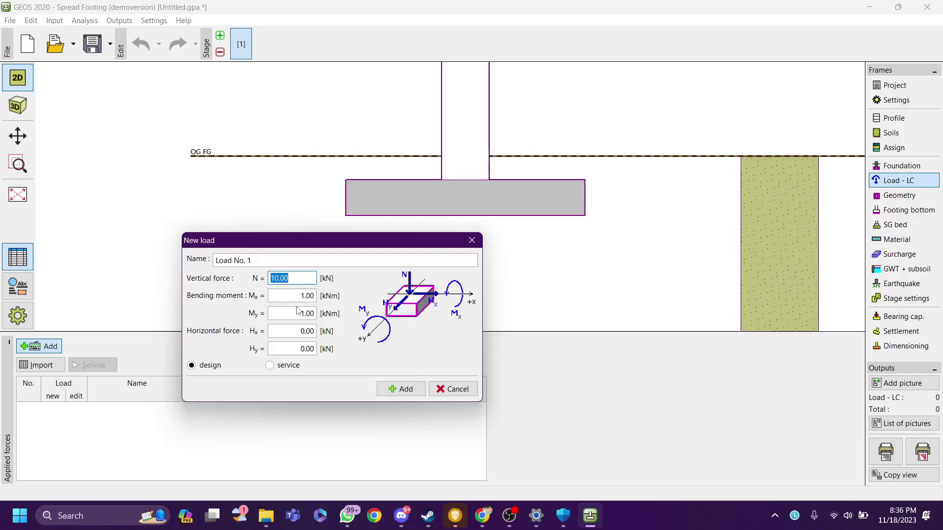
Step: Set the horizontal forces Hx and Hy to 1 kN each and add Load No. 1 as a design load
{"action": "left_click", "coordinate": [311, 334]}
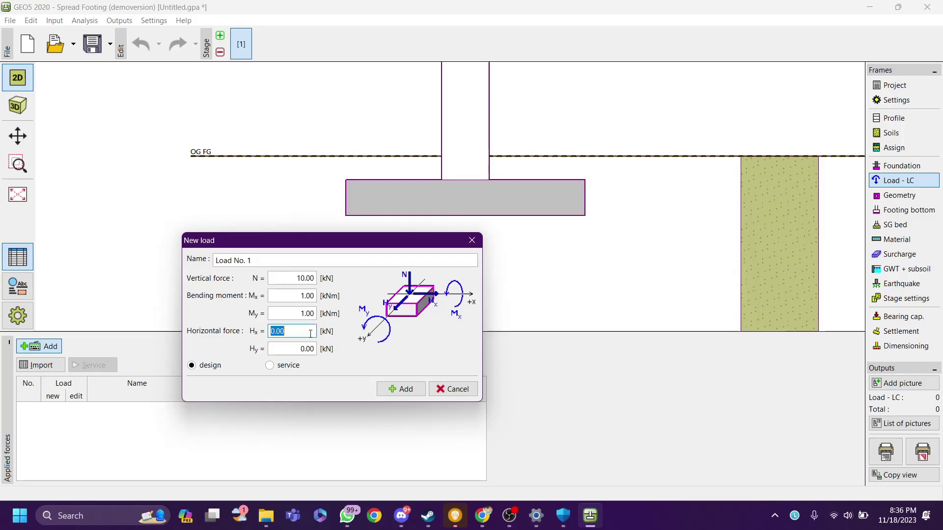
{"action": "type", "text": "1"}
{"action": "left_click", "coordinate": [310, 349]}
{"action": "type", "text": "1"}
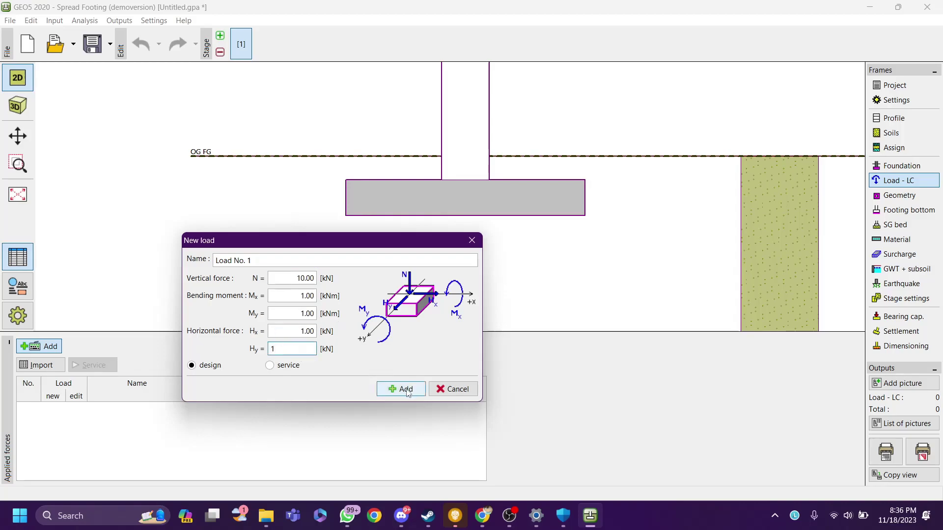
{"action": "left_click", "coordinate": [311, 260]}
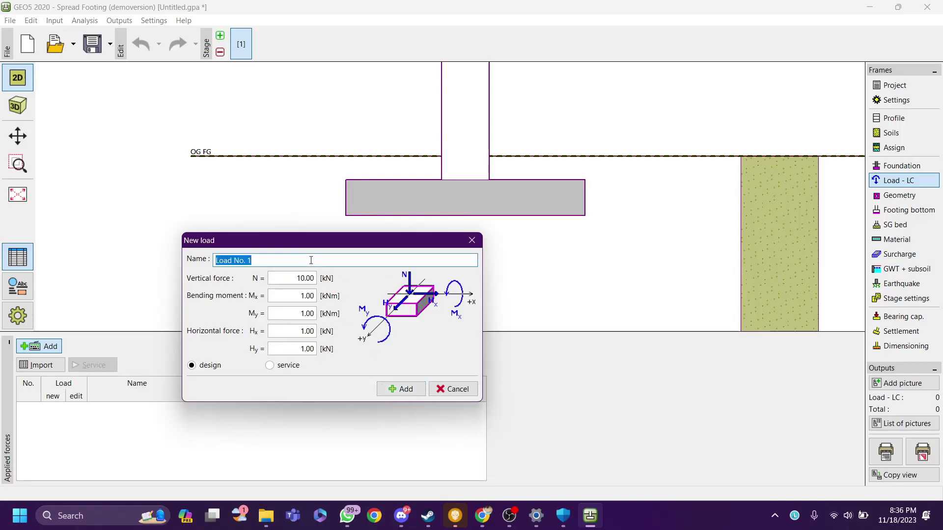
{"action": "left_click", "coordinate": [407, 389]}
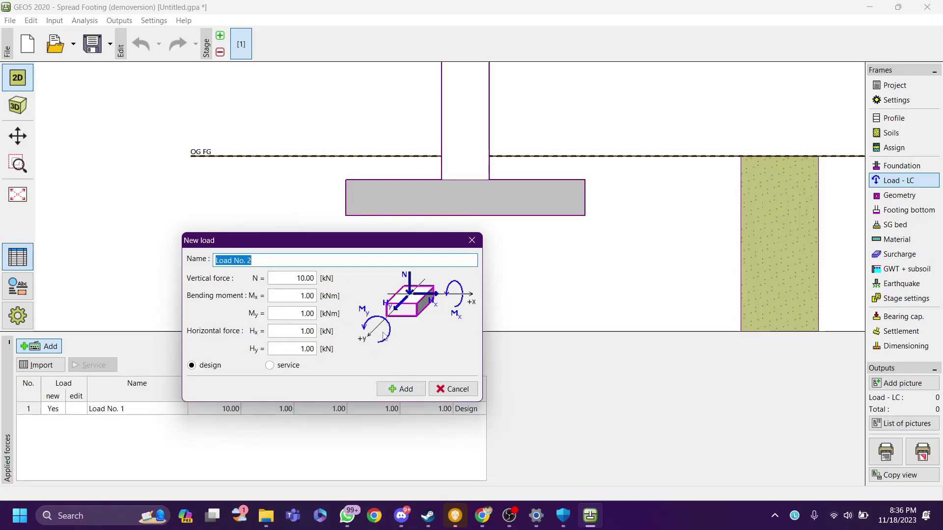
{"action": "left_click", "coordinate": [270, 261]}
{"action": "left_click", "coordinate": [272, 366]}
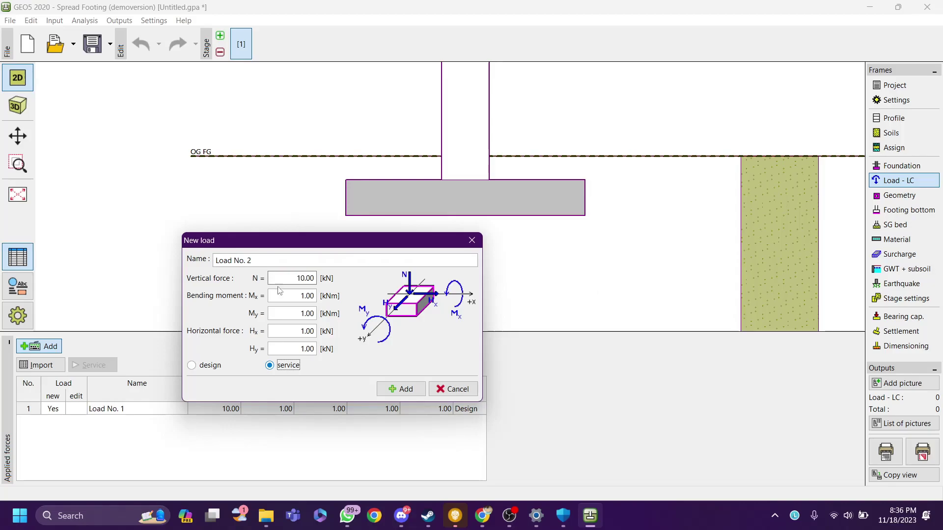
{"action": "left_click", "coordinate": [473, 240]}
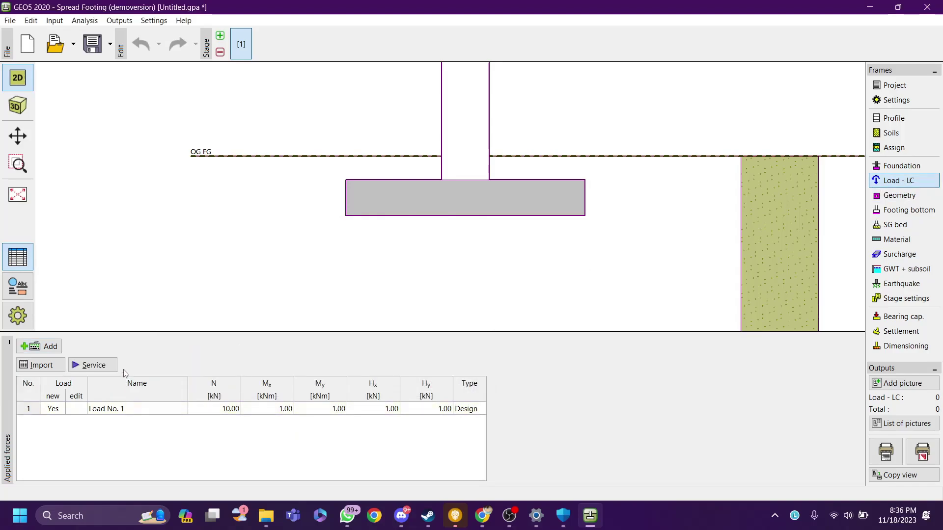
Step: Compare the footing's plan geometry with its foundation cross-section
{"action": "left_click", "coordinate": [899, 195]}
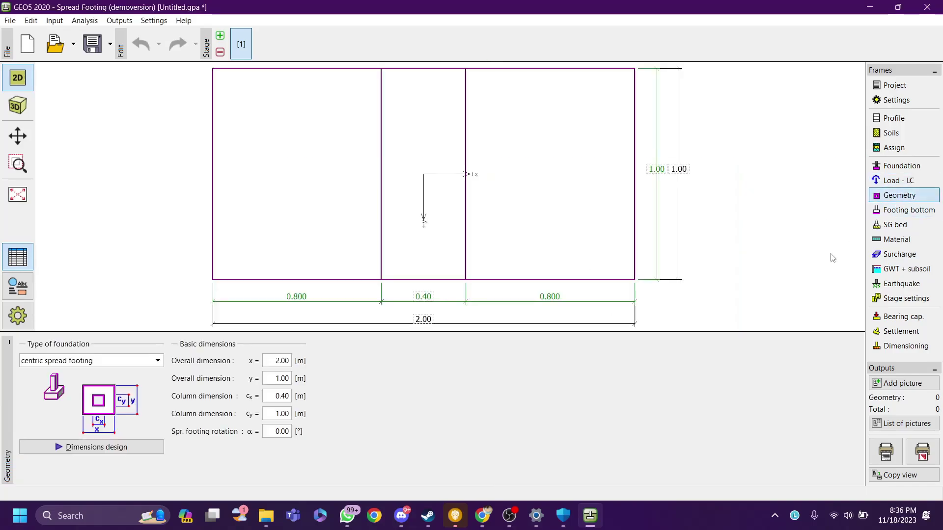
{"action": "scroll", "coordinate": [523, 188], "scroll_direction": "down", "scroll_amount": 3}
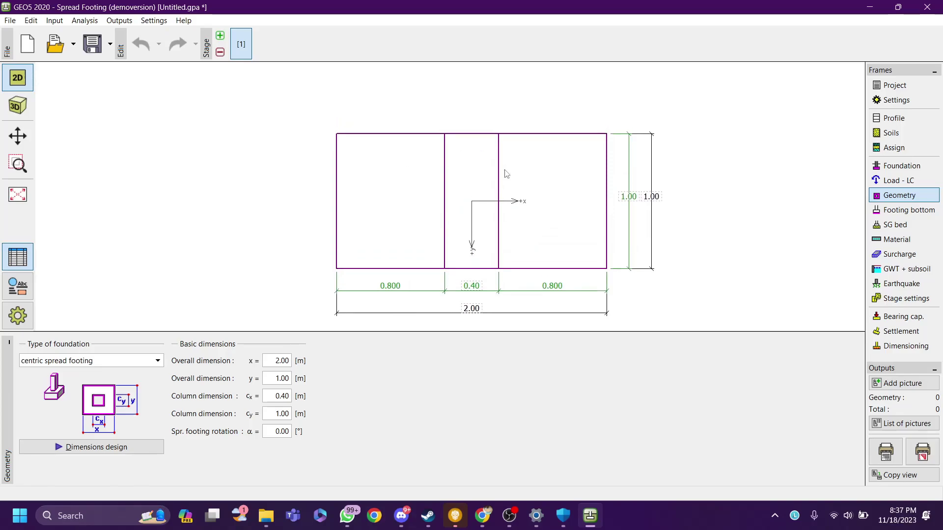
{"action": "left_click", "coordinate": [913, 166]}
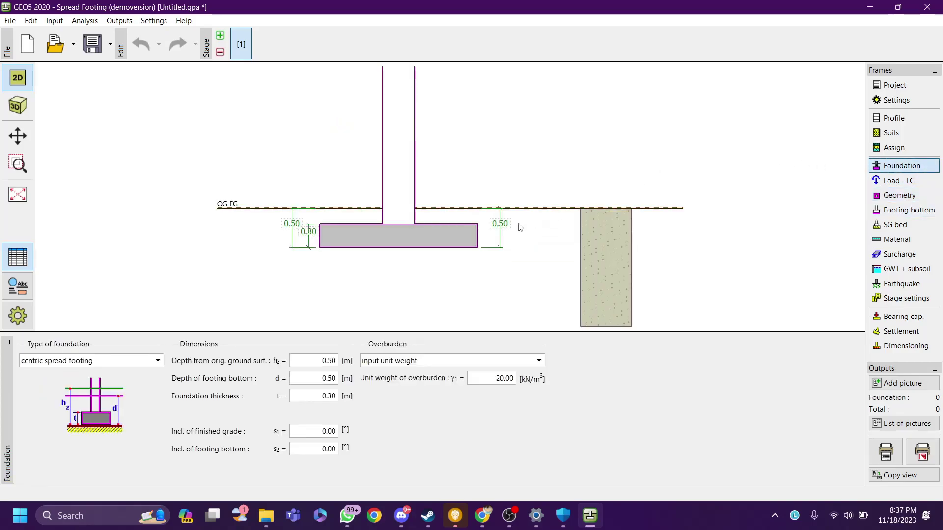
{"action": "left_click", "coordinate": [899, 195]}
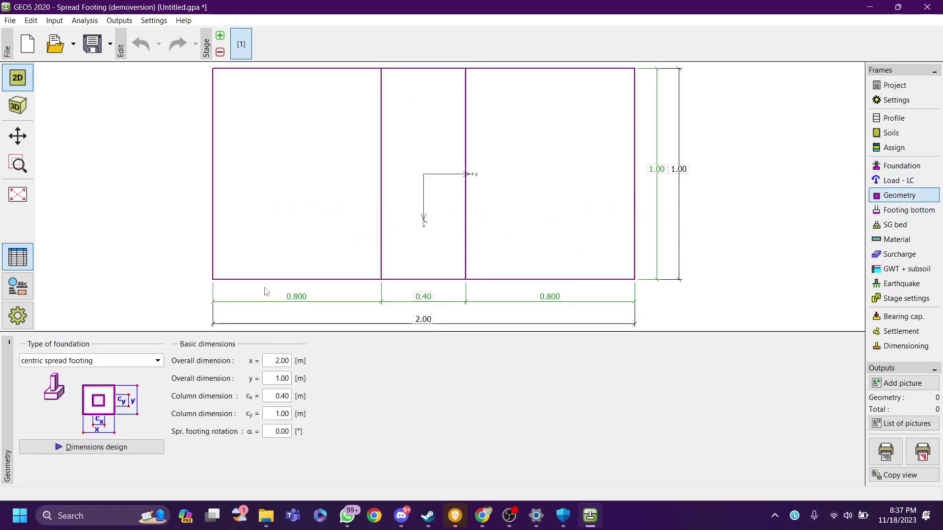
Step: Try the eccentric spread footing type and inspect the footing in 3D from above
{"action": "left_click", "coordinate": [93, 361]}
{"action": "left_click", "coordinate": [93, 363]}
{"action": "left_click", "coordinate": [94, 362]}
{"action": "left_click", "coordinate": [80, 383]}
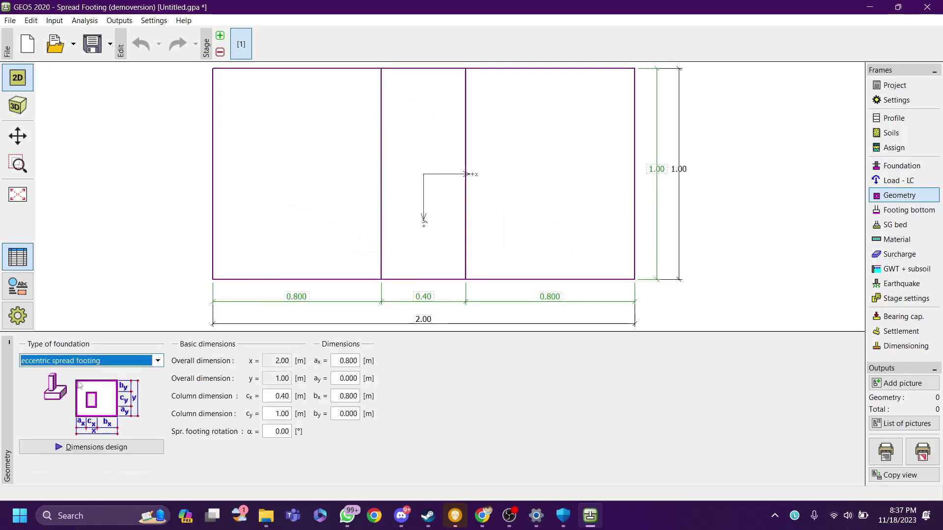
{"action": "left_click", "coordinate": [108, 363]}
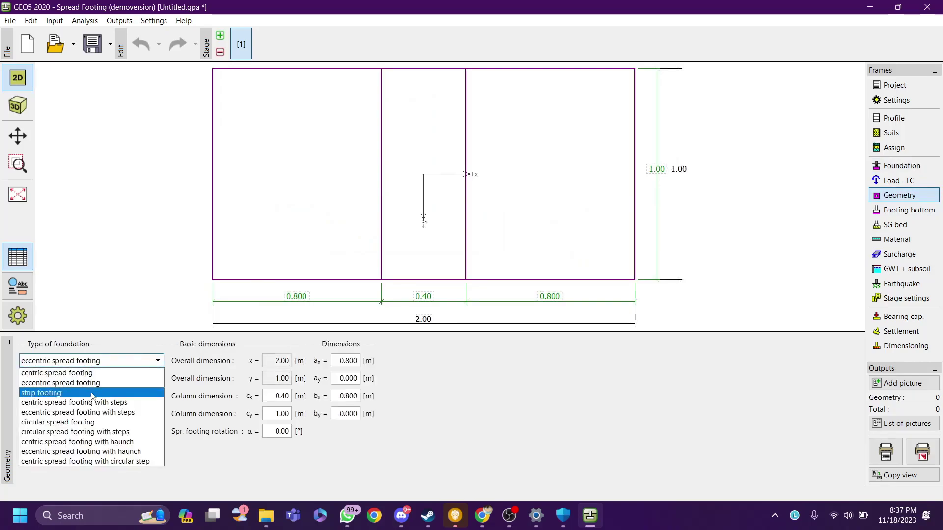
{"action": "left_click", "coordinate": [96, 384]}
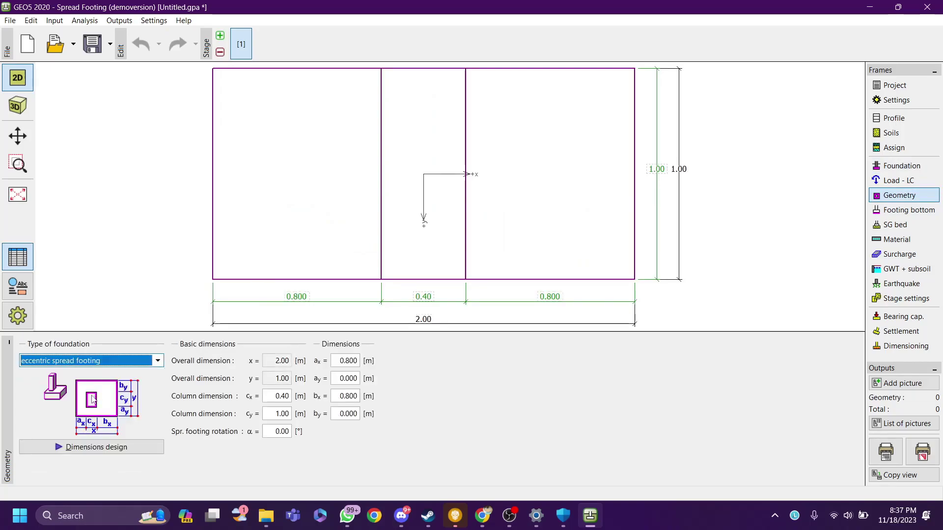
{"action": "left_click", "coordinate": [17, 105]}
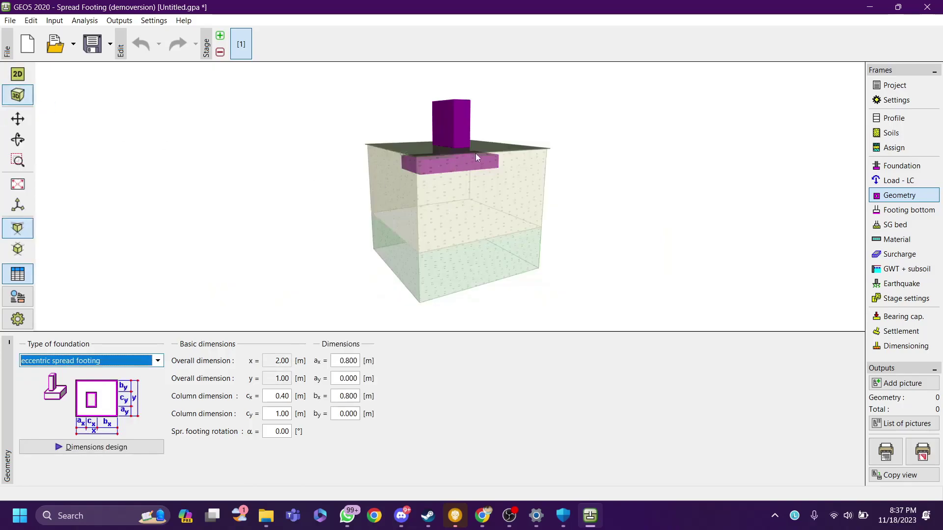
{"action": "left_click_drag", "start_coordinate": [477, 152], "coordinate": [255, 260]}
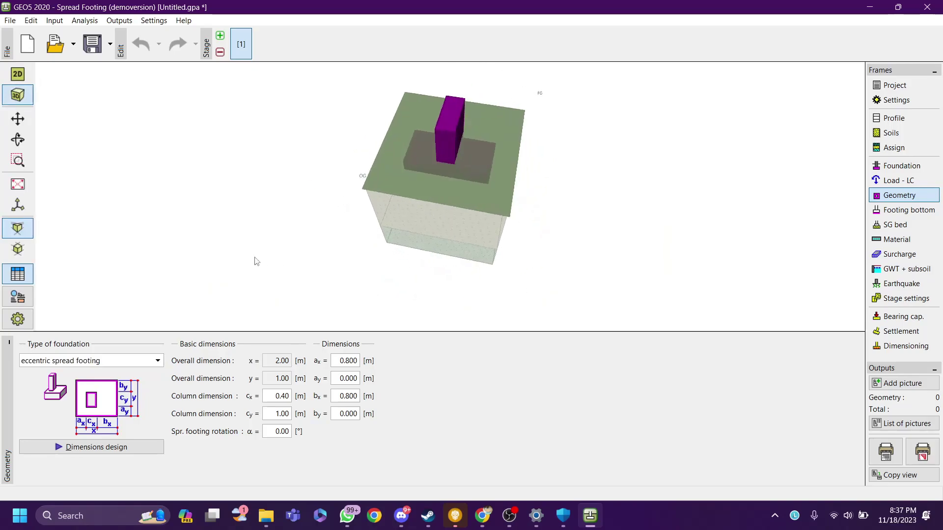
Step: Try the strip footing, circular spread footing and circular spread footing with steps types in the 3D view
{"action": "left_click", "coordinate": [77, 362]}
{"action": "left_click", "coordinate": [88, 399]}
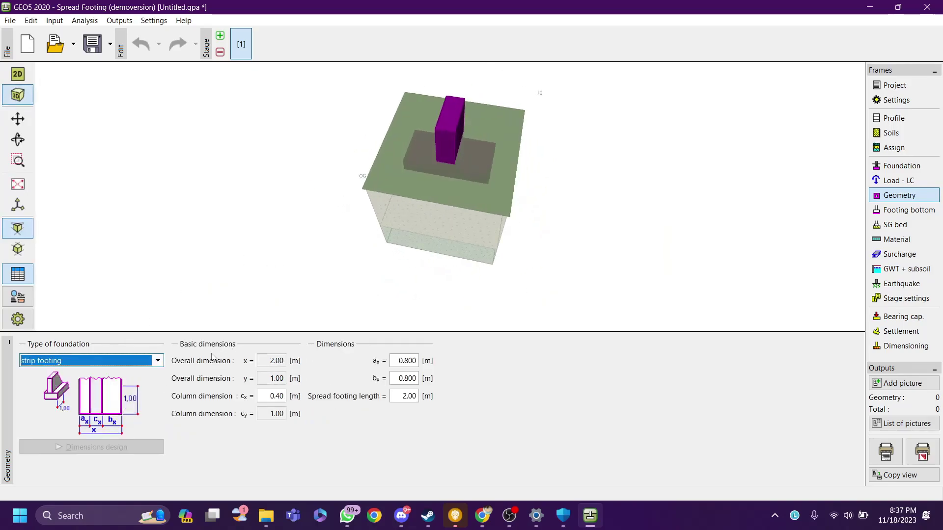
{"action": "left_click", "coordinate": [127, 364]}
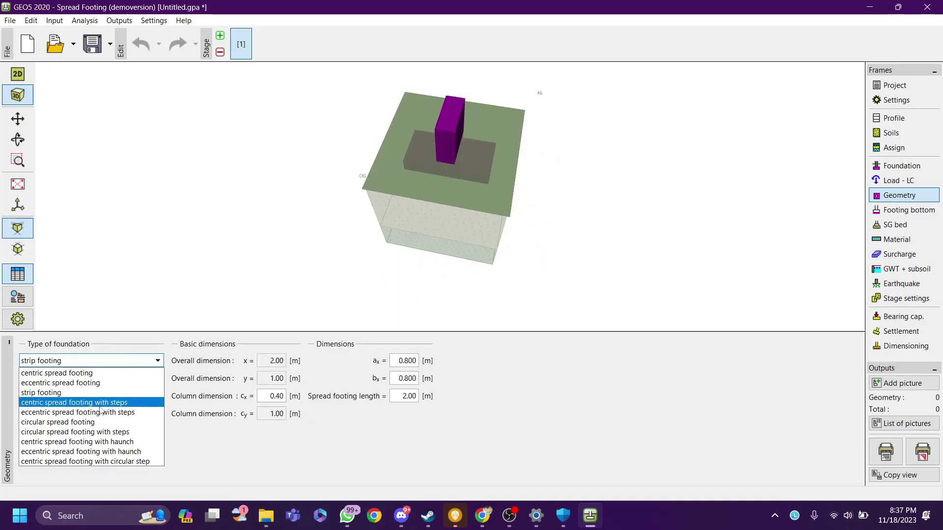
{"action": "left_click", "coordinate": [104, 423]}
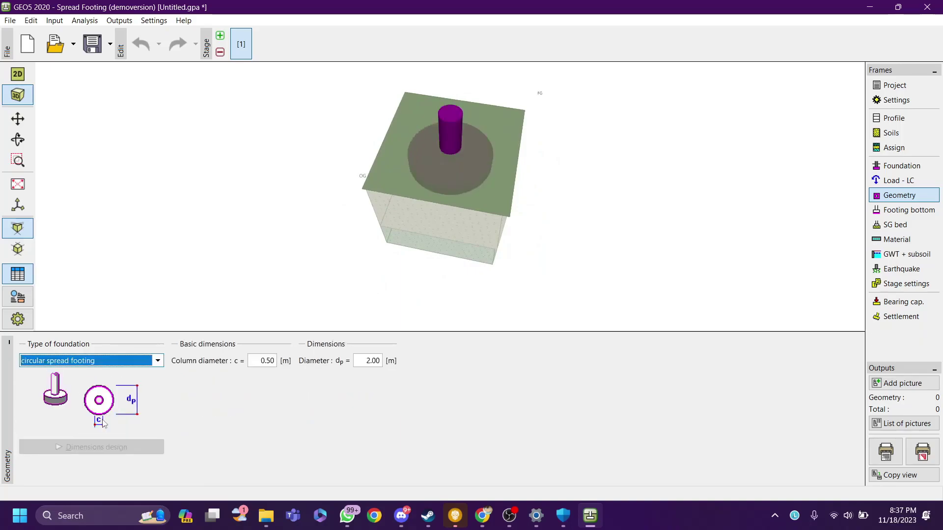
{"action": "left_click", "coordinate": [118, 364]}
{"action": "left_click", "coordinate": [113, 431]}
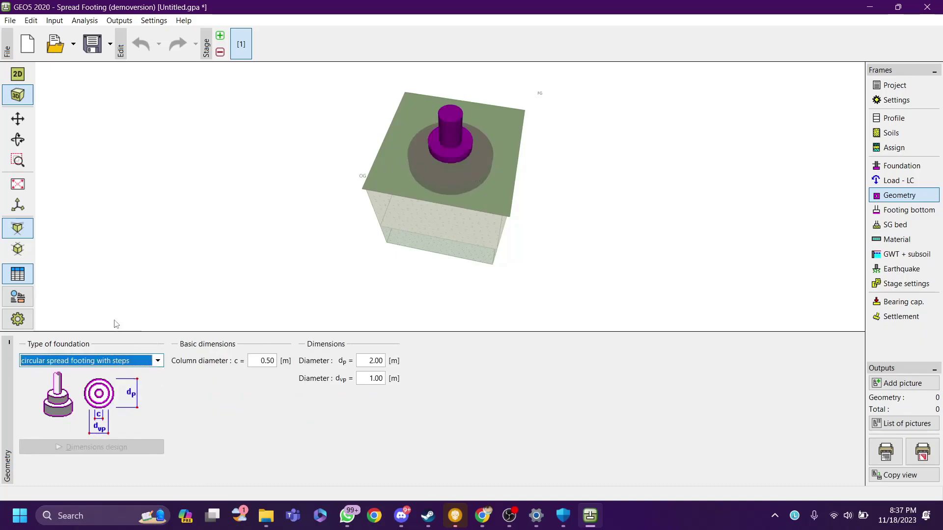
Step: Return to the 2D view and set the foundation type to centric spread footing
{"action": "left_click", "coordinate": [18, 74]}
{"action": "left_click", "coordinate": [116, 363]}
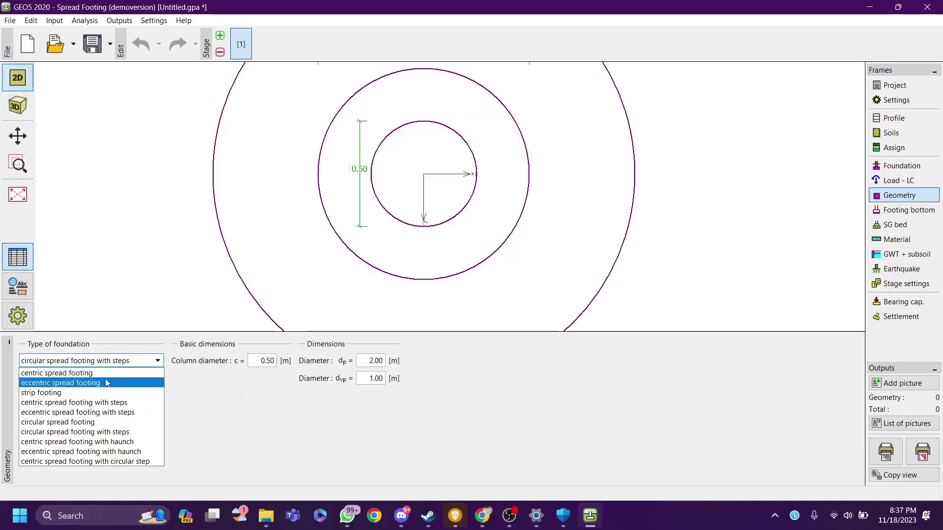
{"action": "left_click", "coordinate": [106, 373]}
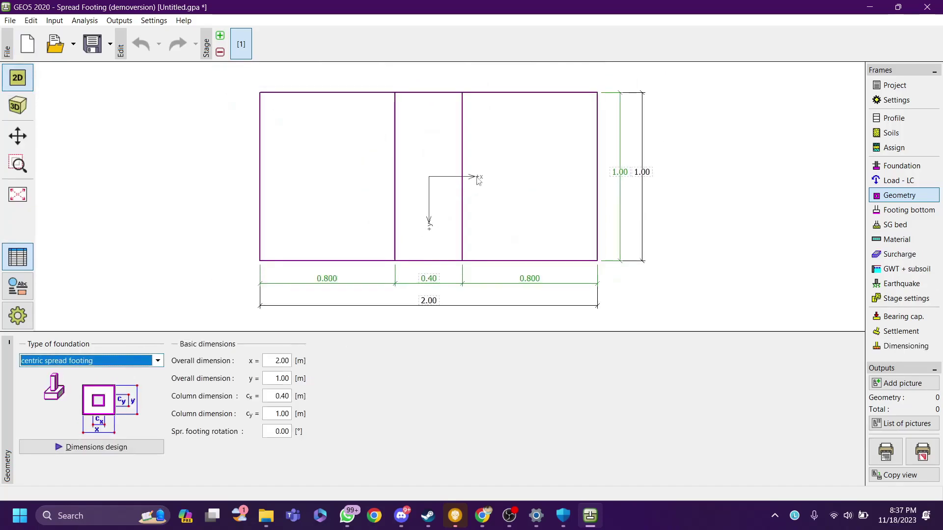
Step: Check the foundation width B in the PDF report's Table 2.1 and set the footing's overall x dimension to 1 m in GEO5
{"action": "left_click", "coordinate": [484, 517]}
{"action": "scroll", "coordinate": [487, 253], "scroll_direction": "up", "scroll_amount": 4}
{"action": "scroll", "coordinate": [431, 266], "scroll_direction": "up", "scroll_amount": 2}
{"action": "scroll", "coordinate": [432, 270], "scroll_direction": "down", "scroll_amount": 9}
{"action": "scroll", "coordinate": [431, 275], "scroll_direction": "up", "scroll_amount": 10}
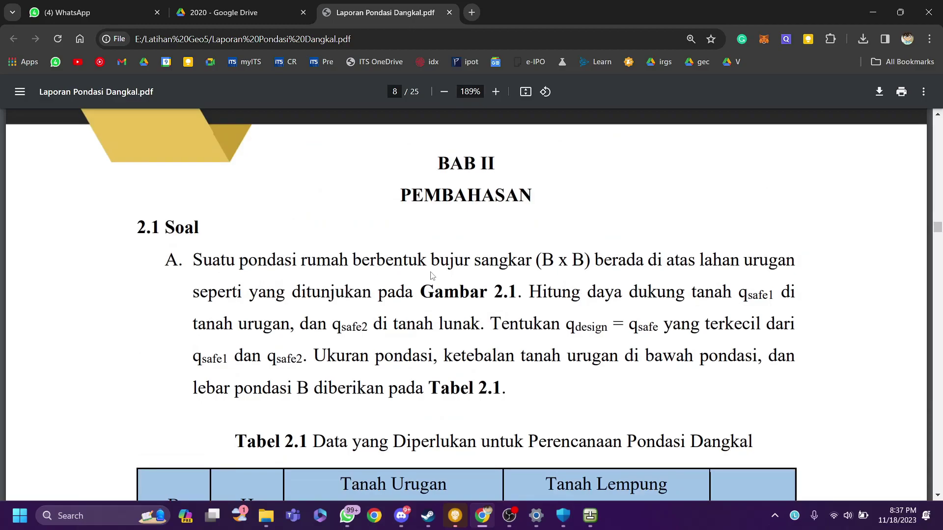
{"action": "scroll", "coordinate": [432, 275], "scroll_direction": "down", "scroll_amount": 5}
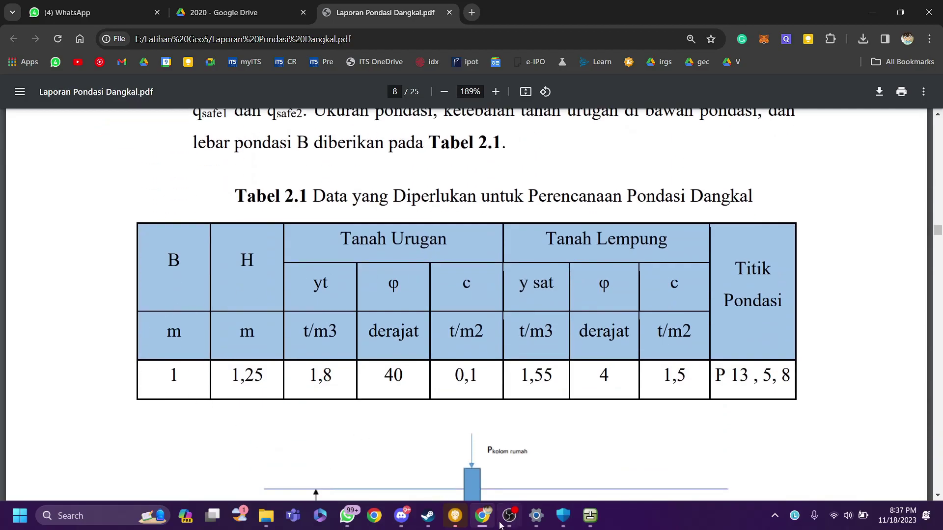
{"action": "left_click", "coordinate": [590, 515]}
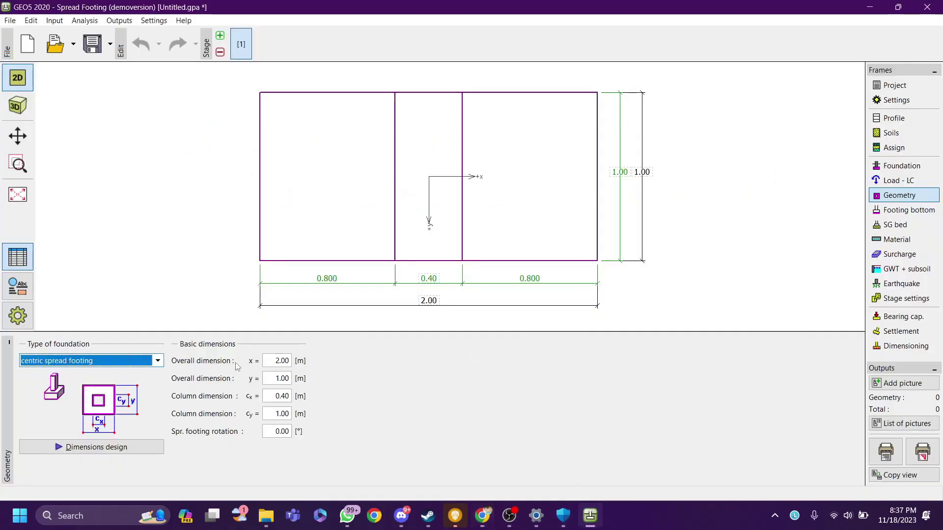
{"action": "left_click", "coordinate": [432, 300]}
{"action": "type", "text": "1"}
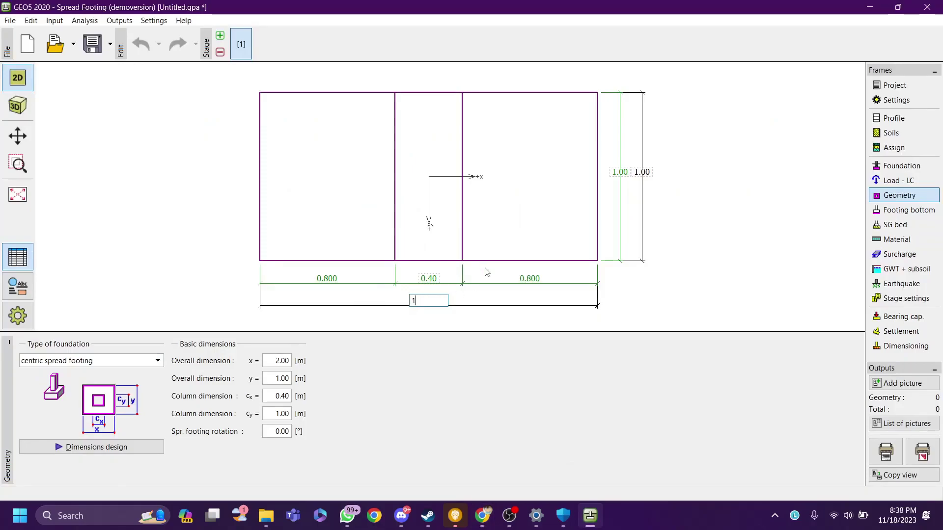
{"action": "key", "text": "Return"}
{"action": "left_click", "coordinate": [561, 173]}
{"action": "left_click", "coordinate": [592, 164]}
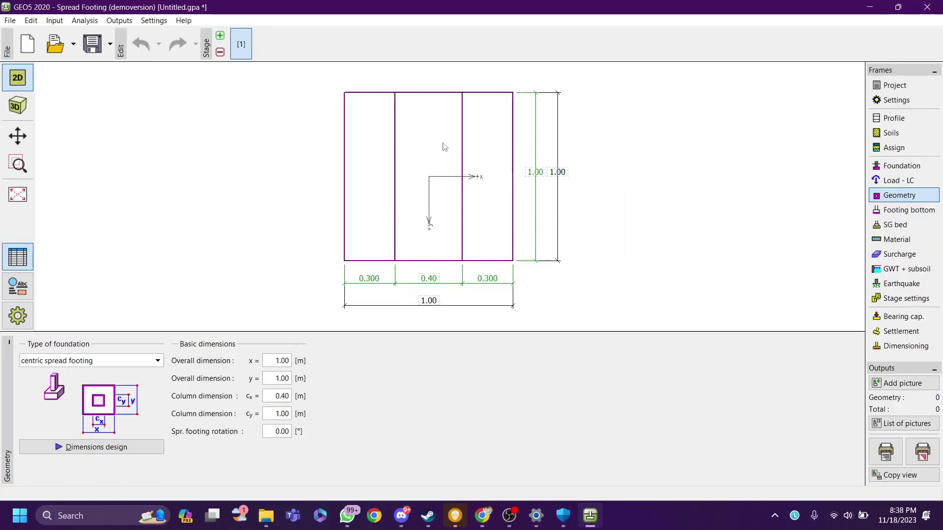
Step: Set the column dimension cy to 0.4 m using its dimension in the plan drawing
{"action": "left_click", "coordinate": [542, 172]}
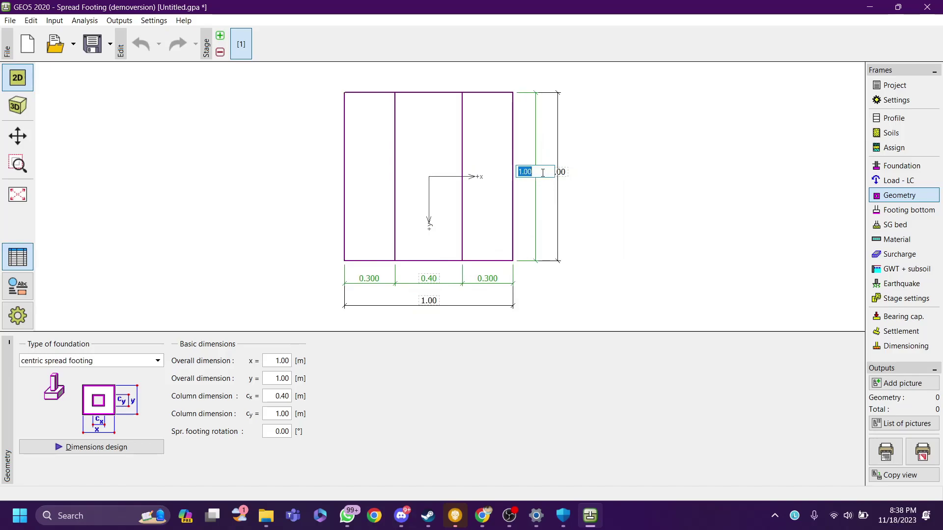
{"action": "type", "text": "0."}
{"action": "type", "text": "4444444444"}
{"action": "key", "text": "BackSpace"}
{"action": "key", "text": "BackSpace"}
{"action": "key", "text": "BackSpace"}
{"action": "key", "text": "BackSpace"}
{"action": "key", "text": "BackSpace"}
{"action": "key", "text": "BackSpace"}
{"action": "key", "text": "BackSpace"}
{"action": "key", "text": "BackSpace"}
{"action": "key", "text": "BackSpace"}
{"action": "key", "text": "BackSpace"}
{"action": "key", "text": "BackSpace"}
{"action": "key", "text": "BackSpace"}
{"action": "type", "text": "4"}
{"action": "key", "text": "BackSpace"}
{"action": "type", "text": "0.4"}
{"action": "key", "text": "Return"}
Step: Check the column's cx dimension and inspect the footing from another angle in the 3D view, ending in 2D
{"action": "left_click", "coordinate": [434, 279]}
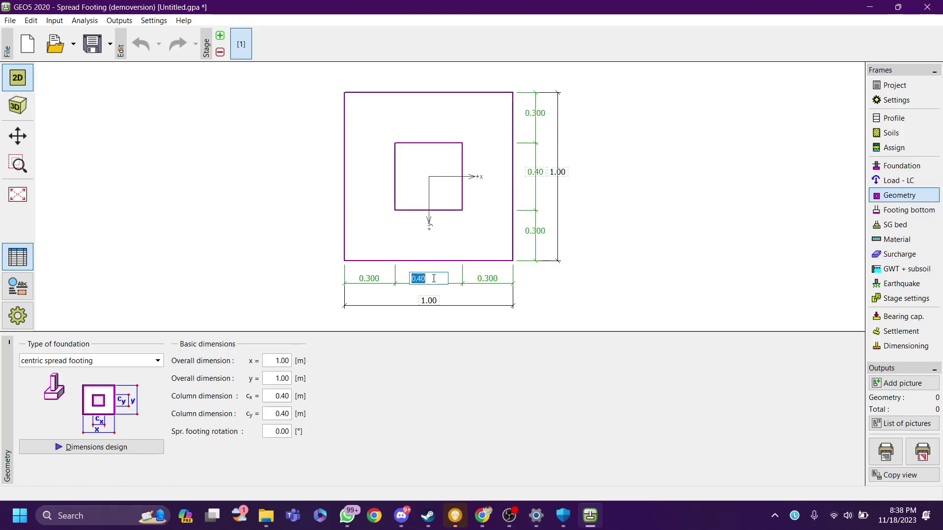
{"action": "left_click", "coordinate": [591, 258]}
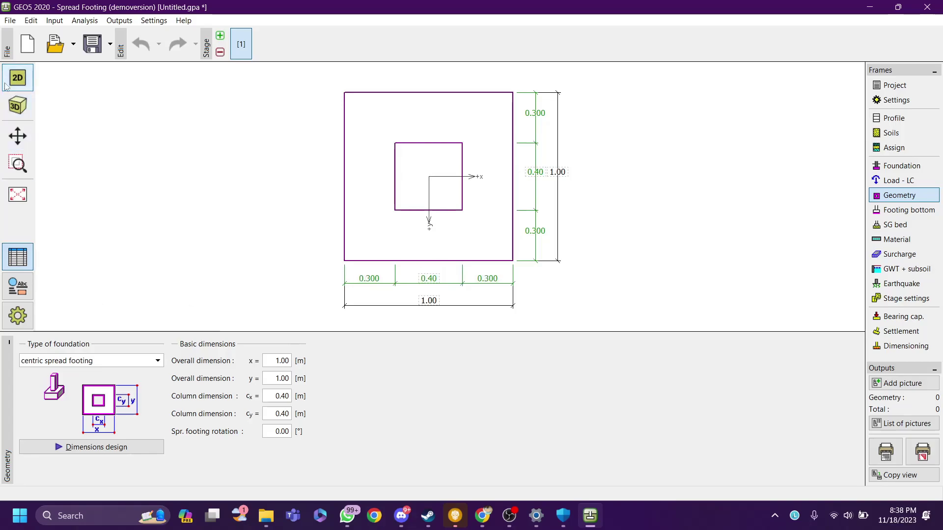
{"action": "left_click", "coordinate": [17, 105]}
{"action": "left_click_drag", "start_coordinate": [451, 150], "coordinate": [393, 146]}
{"action": "left_click", "coordinate": [10, 73]}
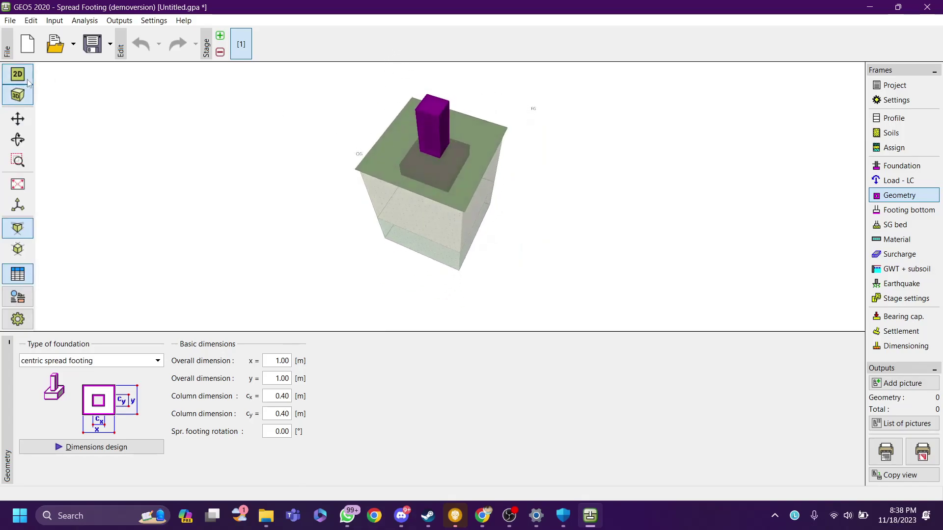
Step: Review the footing bottom options and the list of defined soils
{"action": "left_click", "coordinate": [929, 211]}
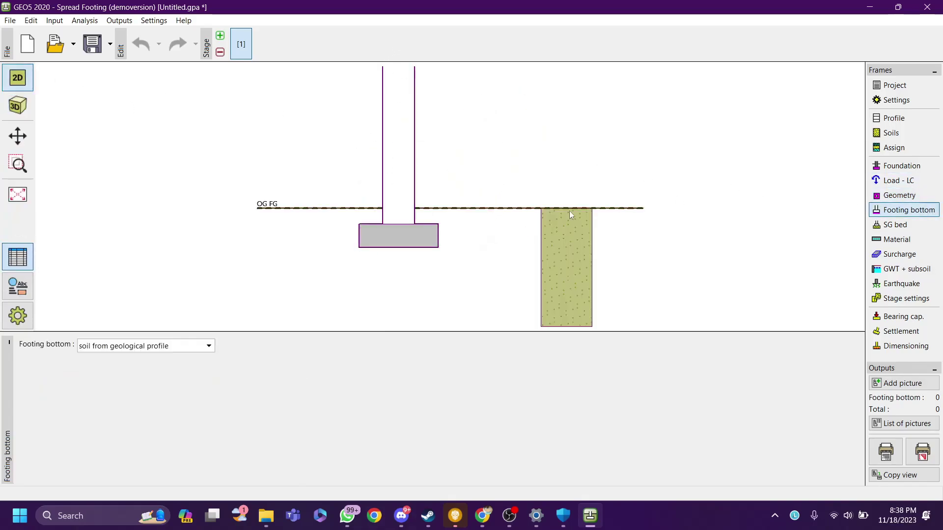
{"action": "left_click", "coordinate": [136, 347]}
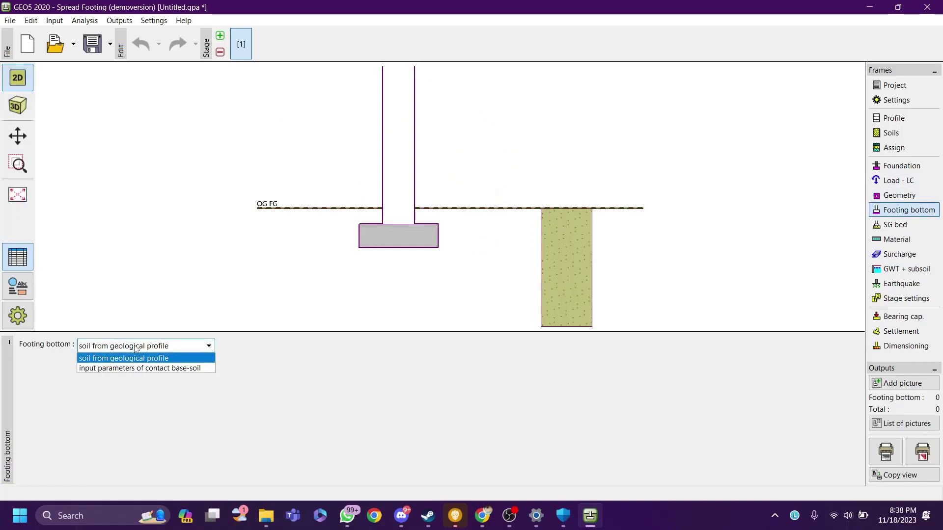
{"action": "left_click", "coordinate": [137, 347]}
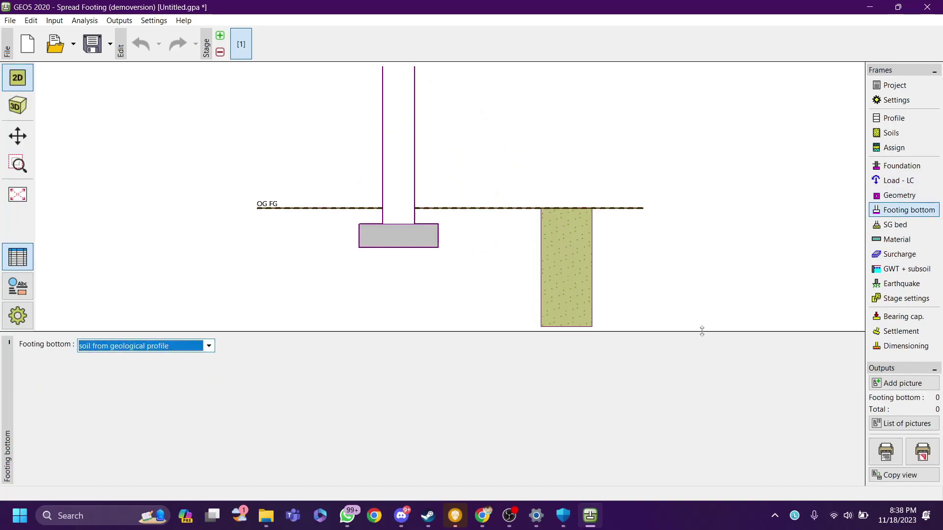
{"action": "left_click", "coordinate": [907, 136]}
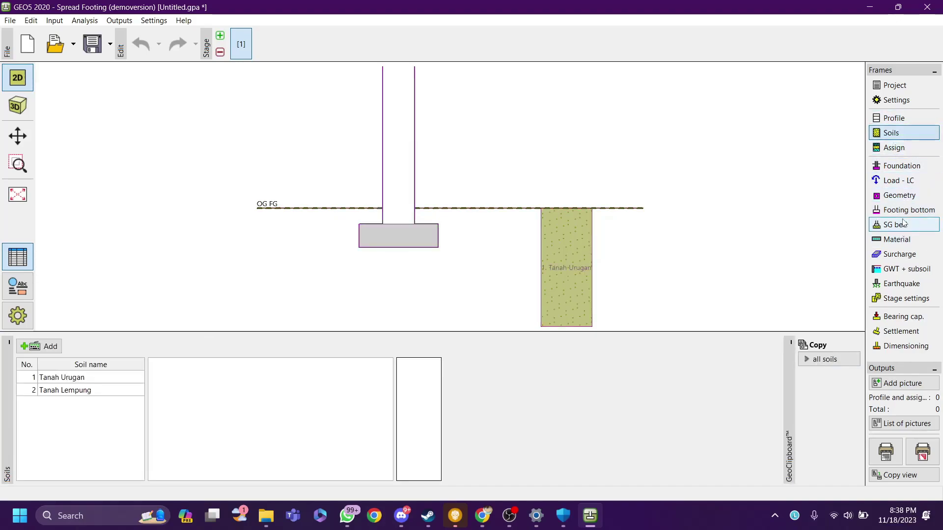
{"action": "left_click", "coordinate": [903, 210]}
Step: Try input parameters of contact base-soil for the footing bottom, and restore soil from geological profile
{"action": "left_click", "coordinate": [189, 354]}
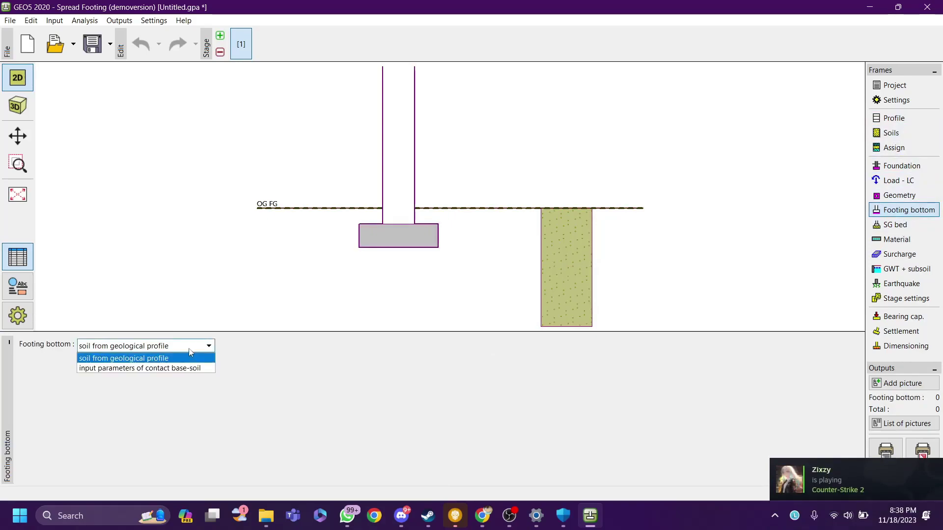
{"action": "left_click", "coordinate": [189, 363]}
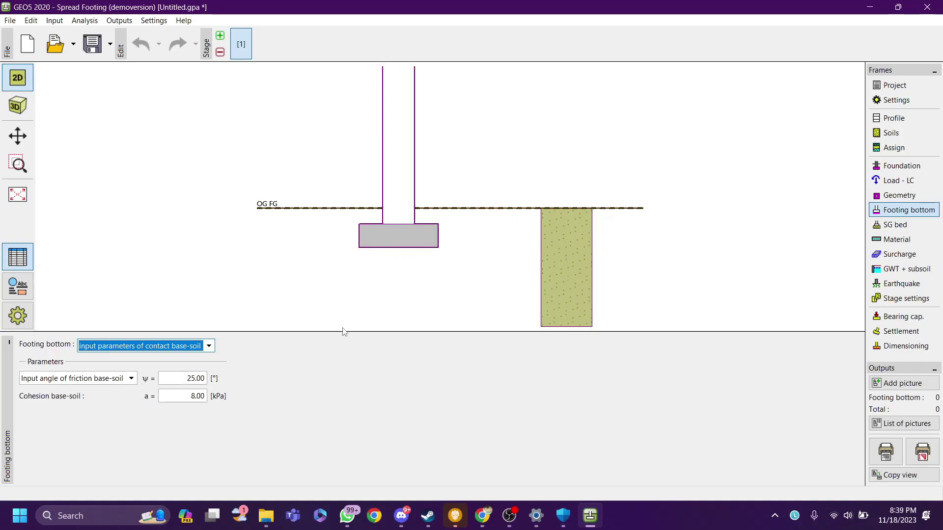
{"action": "left_click", "coordinate": [195, 345]}
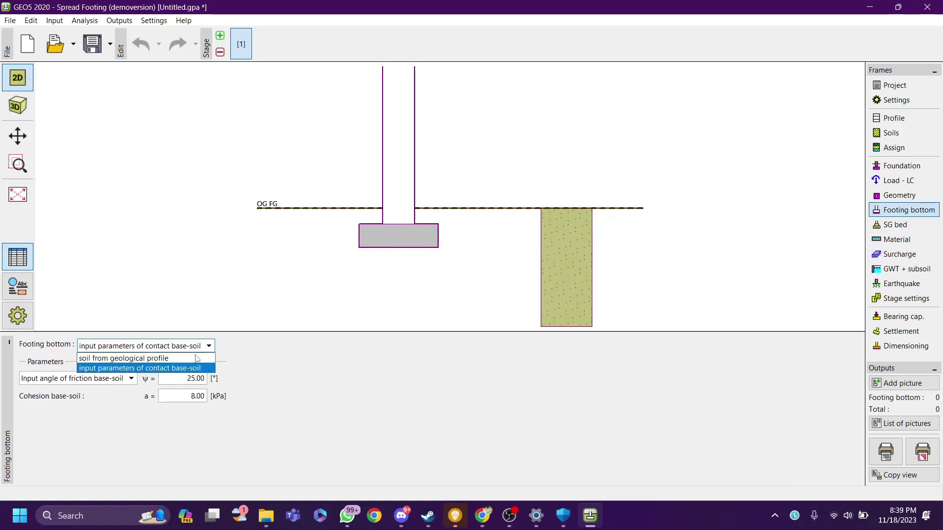
{"action": "left_click", "coordinate": [194, 361]}
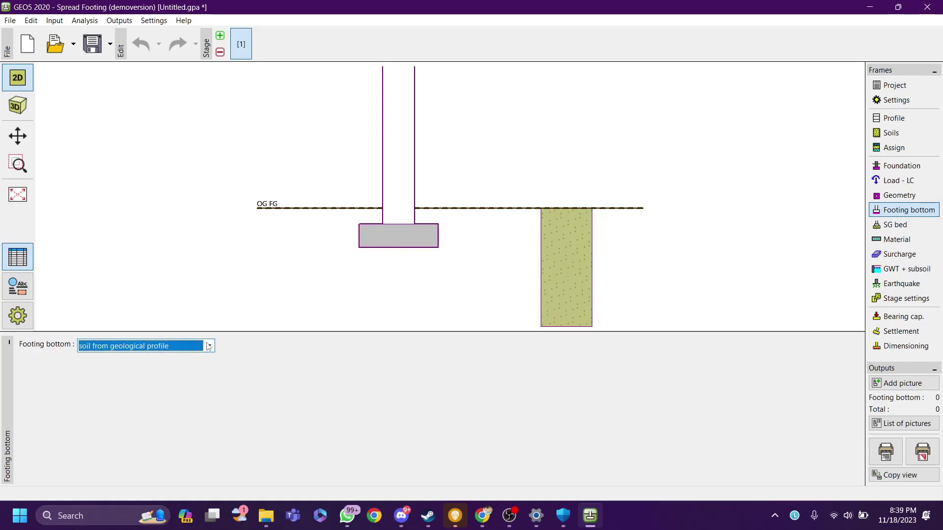
Step: Try enabling the sand-gravel bed under the footing and look through its bed material options
{"action": "left_click", "coordinate": [912, 226]}
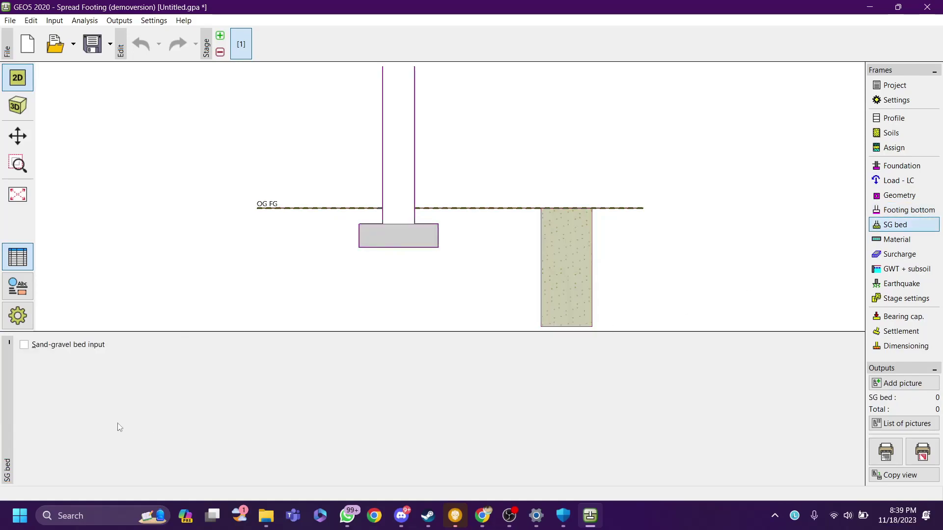
{"action": "left_click", "coordinate": [50, 346]}
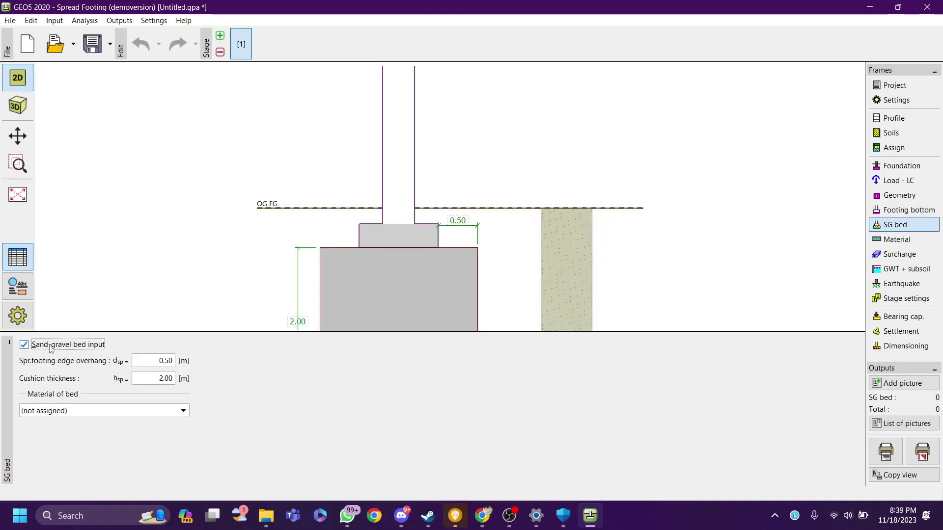
{"action": "scroll", "coordinate": [400, 255], "scroll_direction": "up", "scroll_amount": 3}
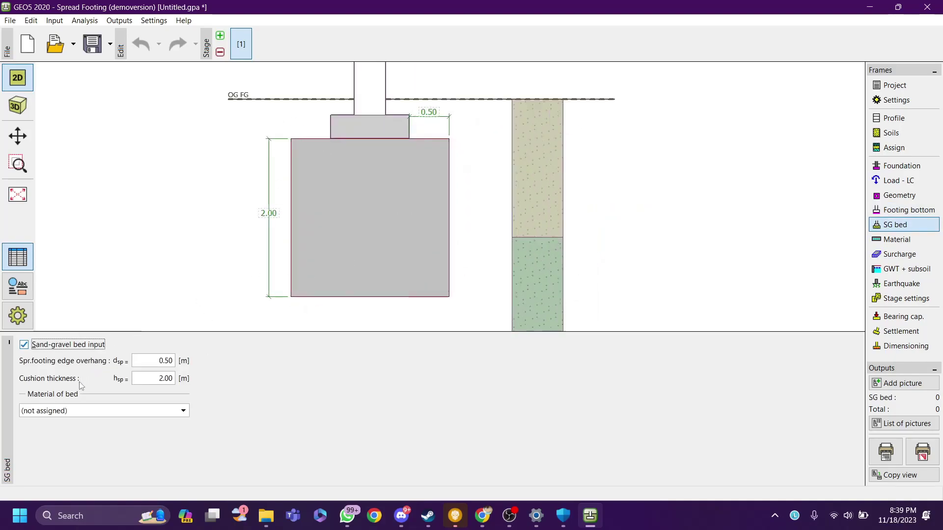
{"action": "left_click", "coordinate": [68, 411]}
{"action": "left_click", "coordinate": [77, 410]}
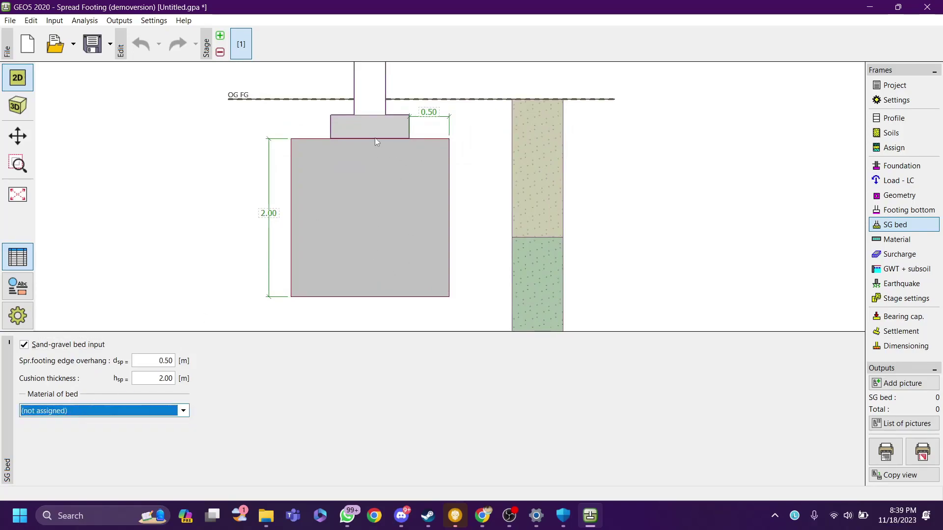
{"action": "scroll", "coordinate": [351, 129], "scroll_direction": "down", "scroll_amount": 2}
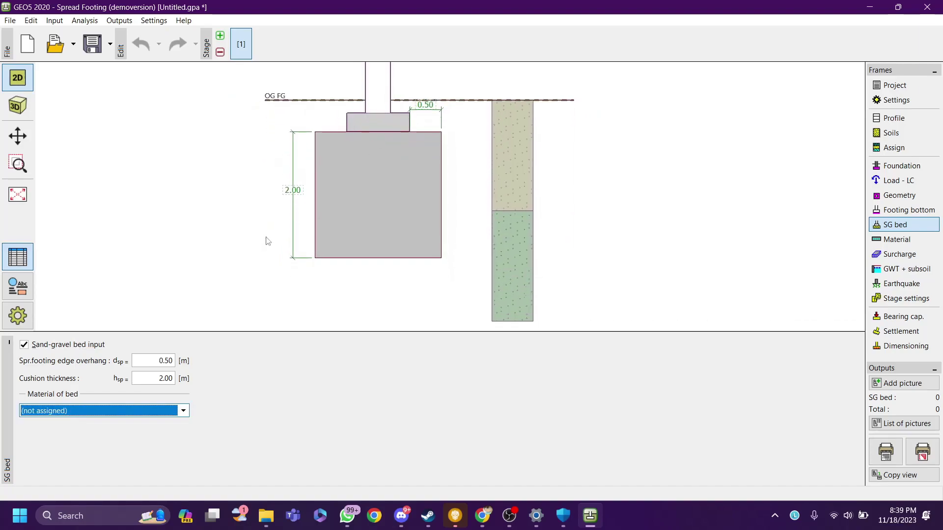
{"action": "left_click", "coordinate": [118, 411]}
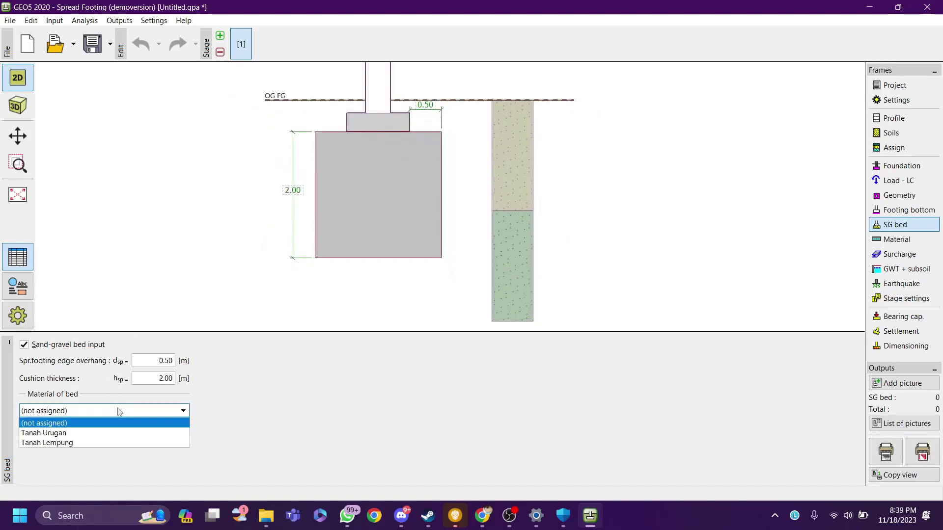
{"action": "left_click", "coordinate": [118, 411]}
Step: Try Tanah Urugan and Tanah Lempung as the bed material, and turn the sand-gravel bed input off
{"action": "left_click", "coordinate": [891, 133]}
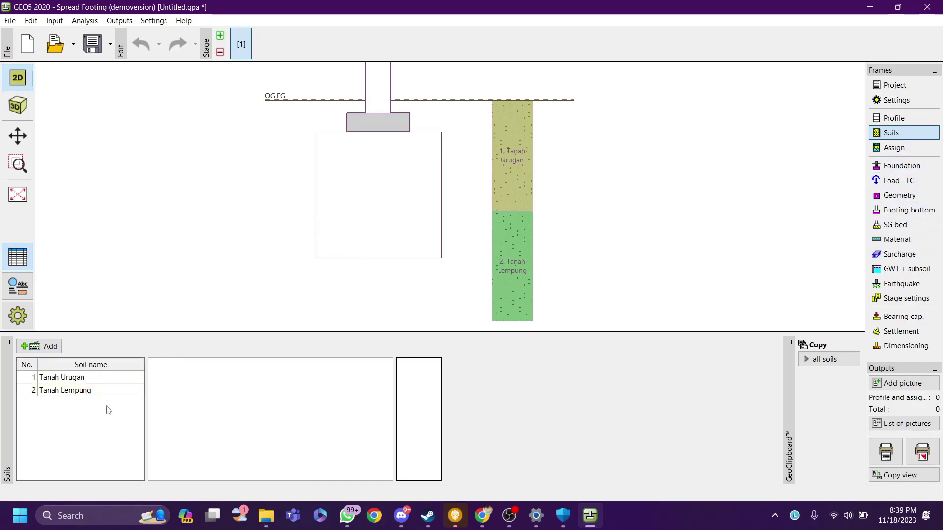
{"action": "left_click", "coordinate": [916, 227]}
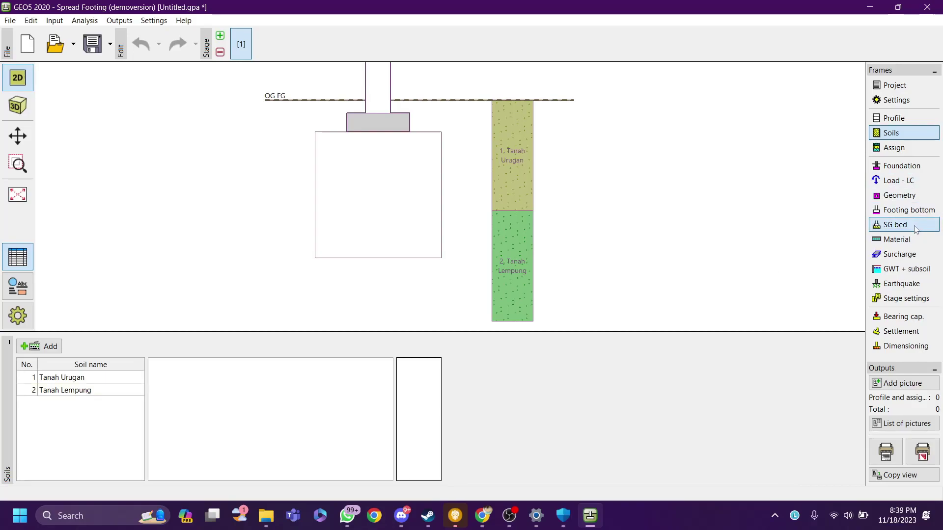
{"action": "left_click", "coordinate": [117, 415]}
{"action": "left_click", "coordinate": [101, 433]}
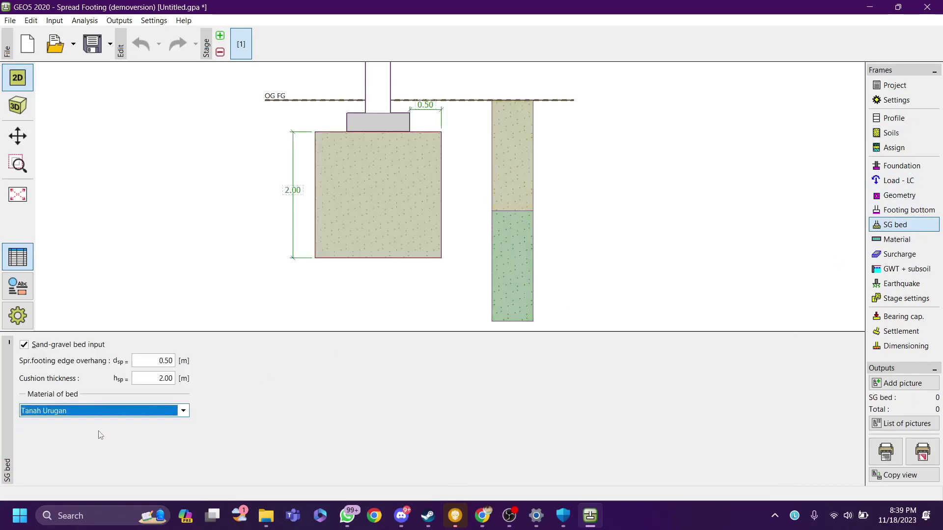
{"action": "left_click", "coordinate": [116, 415]}
{"action": "left_click", "coordinate": [108, 442]}
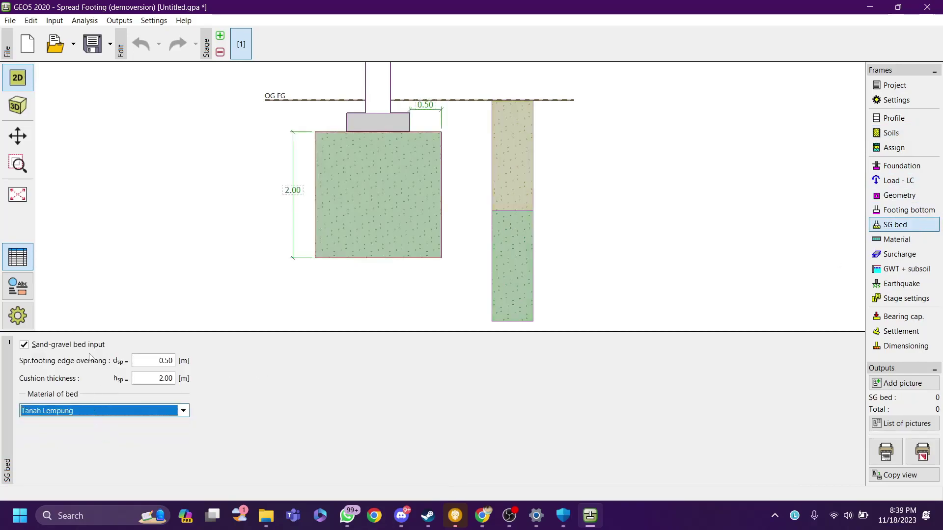
{"action": "left_click", "coordinate": [29, 346]}
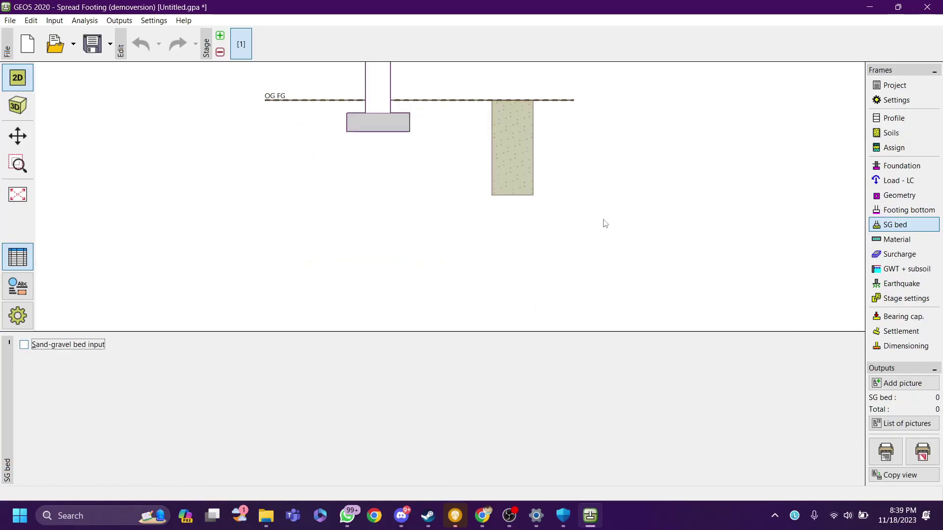
Step: Set the unit weight of the structure to 24 kN/m³ in the material settings
{"action": "left_click", "coordinate": [898, 240]}
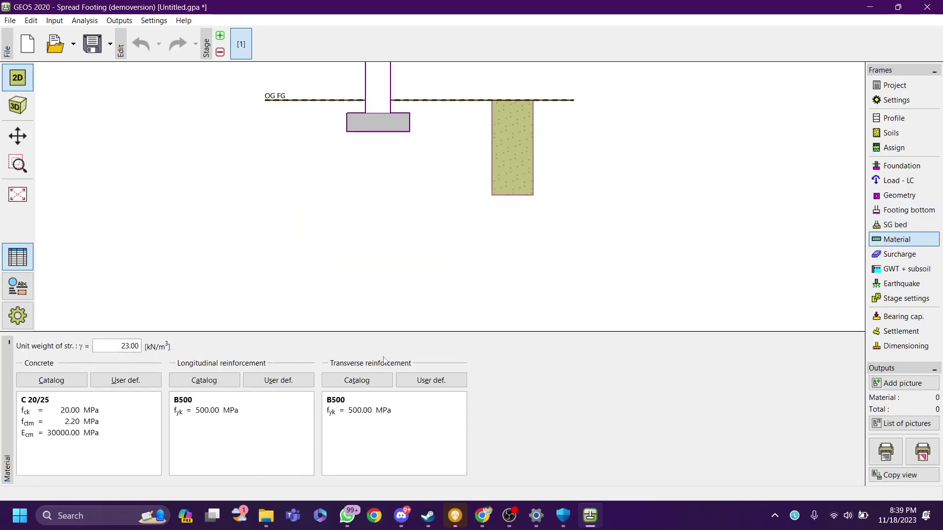
{"action": "left_click", "coordinate": [127, 345]}
{"action": "left_click", "coordinate": [103, 346]}
{"action": "type", "text": "4"}
{"action": "key", "text": "Return"}
Step: Review the compressive strength, tensile strength and elasticity modulus in the user-defined concrete editor
{"action": "left_click", "coordinate": [100, 381]}
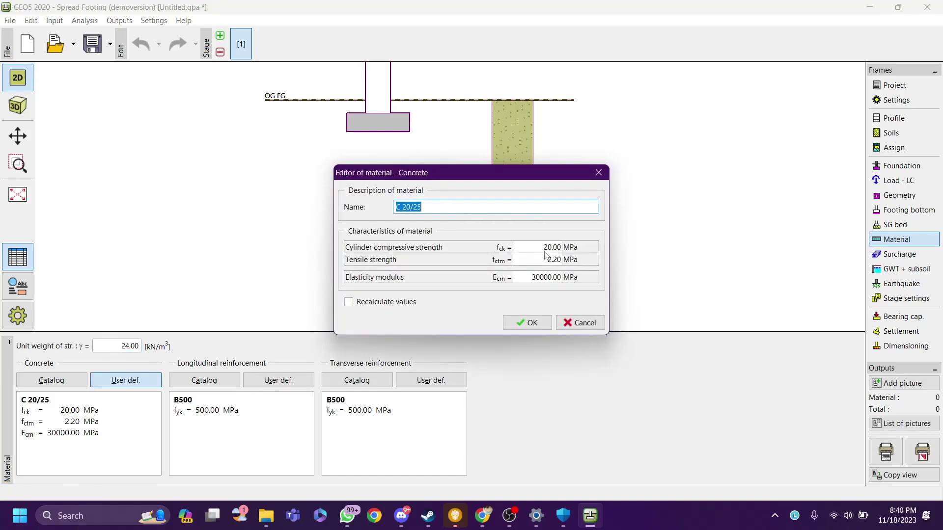
{"action": "left_click", "coordinate": [560, 249]}
{"action": "left_click", "coordinate": [554, 260]}
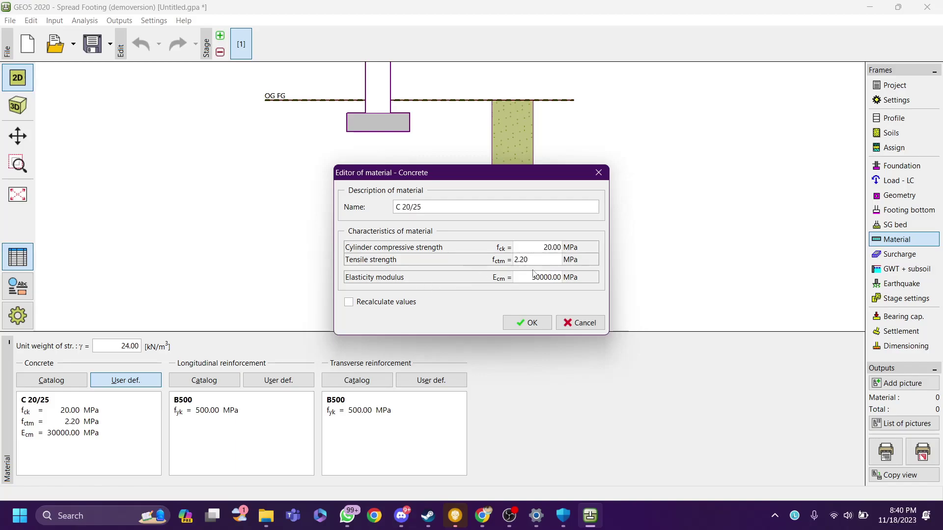
{"action": "left_click", "coordinate": [545, 278]}
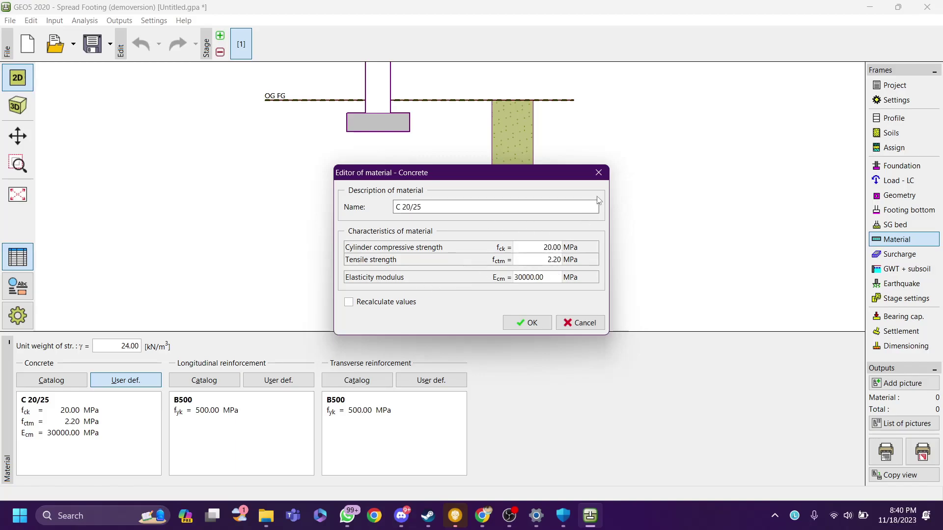
{"action": "left_click", "coordinate": [598, 173]}
Step: Choose concrete grade C 25/30 from the material catalog
{"action": "left_click", "coordinate": [51, 380]}
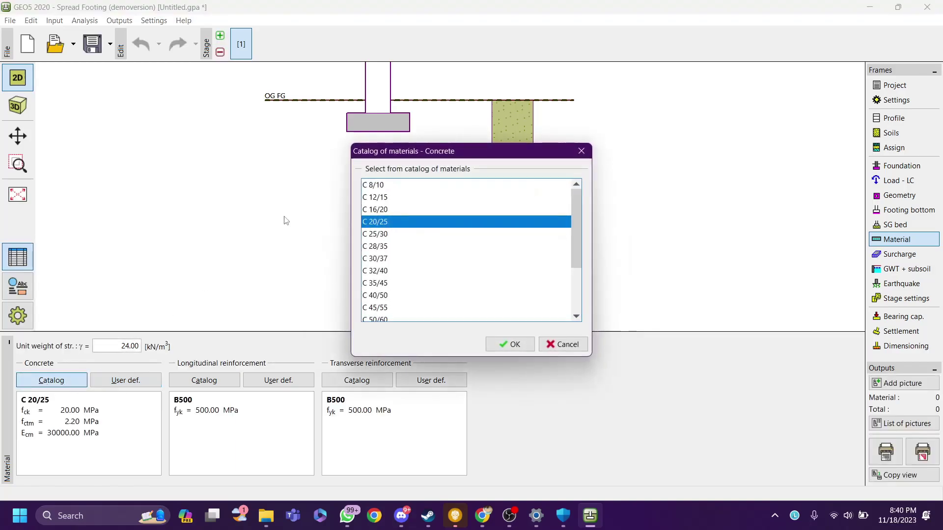
{"action": "left_click", "coordinate": [403, 247]}
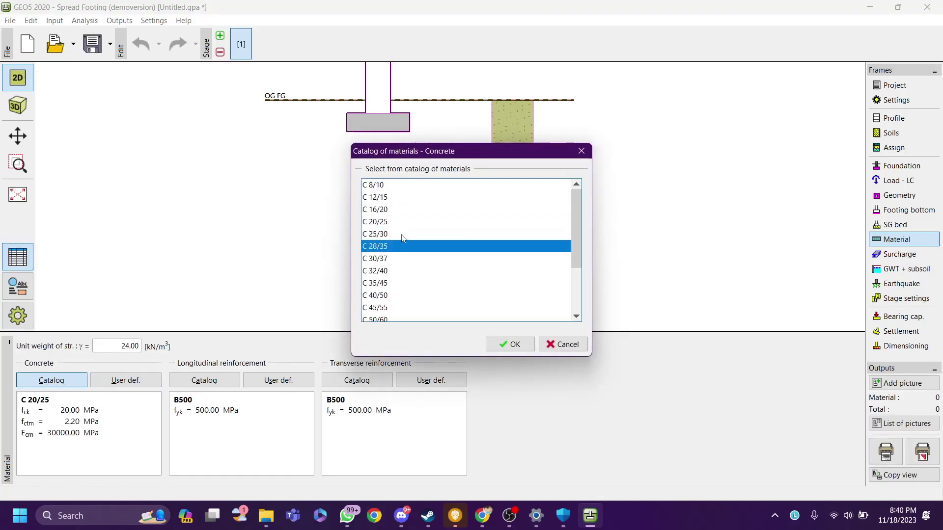
{"action": "left_click", "coordinate": [403, 237]}
{"action": "left_click", "coordinate": [509, 345]}
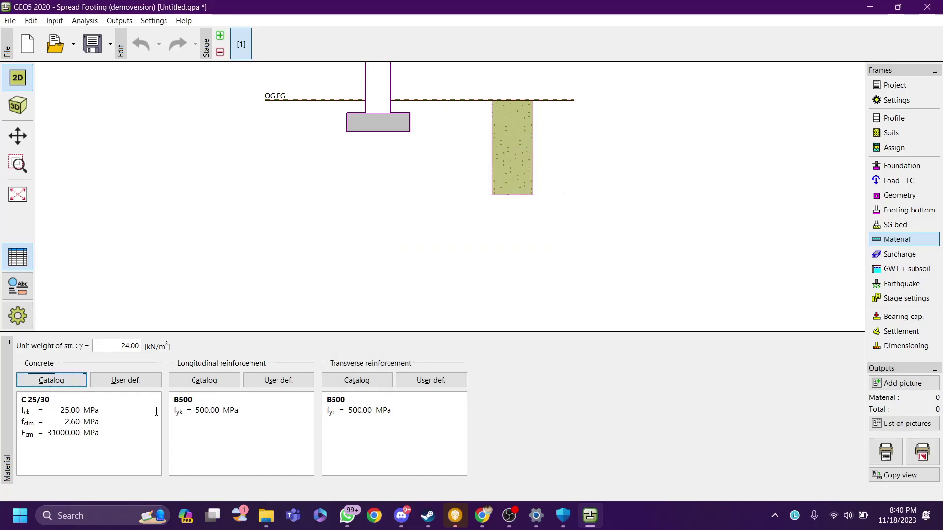
Step: Set both the longitudinal and transverse reinforcement steel to B420 from the catalog
{"action": "left_click", "coordinate": [204, 380]}
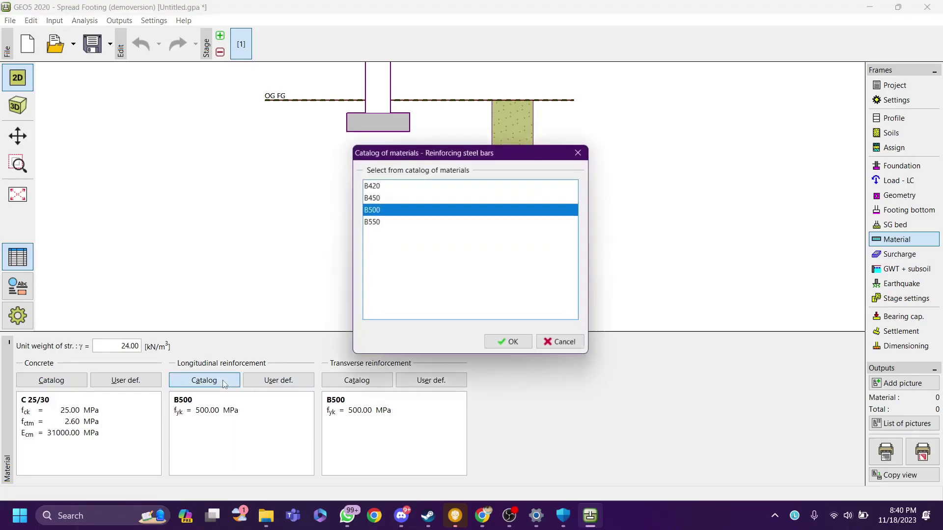
{"action": "left_click", "coordinate": [389, 187]}
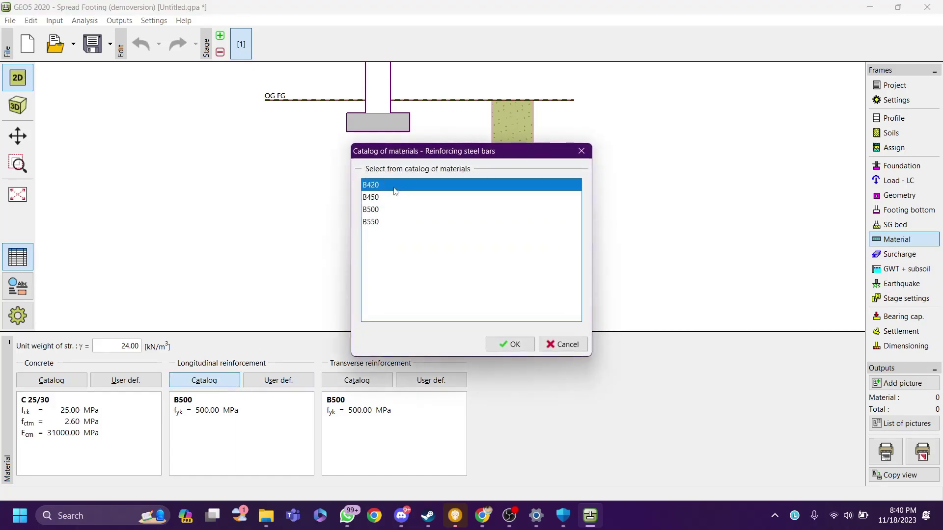
{"action": "left_click", "coordinate": [508, 344]}
{"action": "left_click", "coordinate": [357, 380]}
{"action": "left_click", "coordinate": [445, 192]}
{"action": "left_click", "coordinate": [446, 190]}
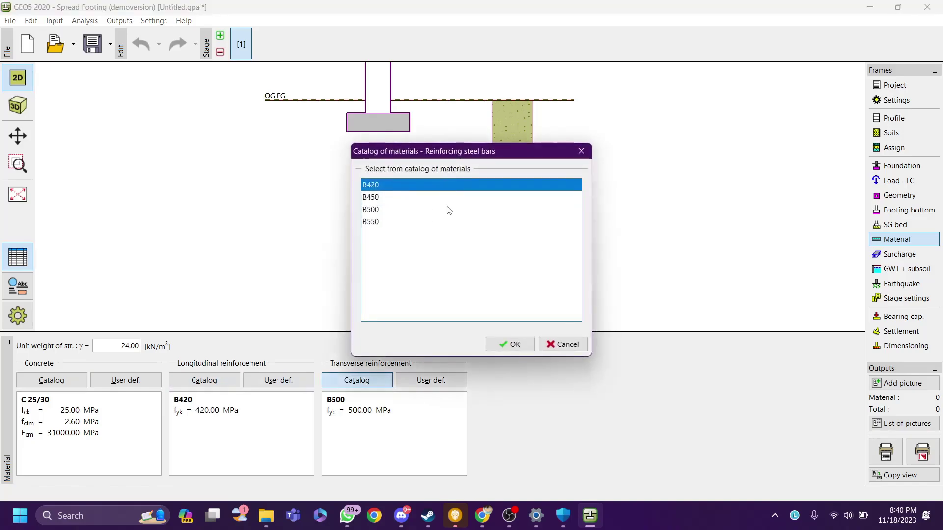
{"action": "left_click", "coordinate": [508, 345]}
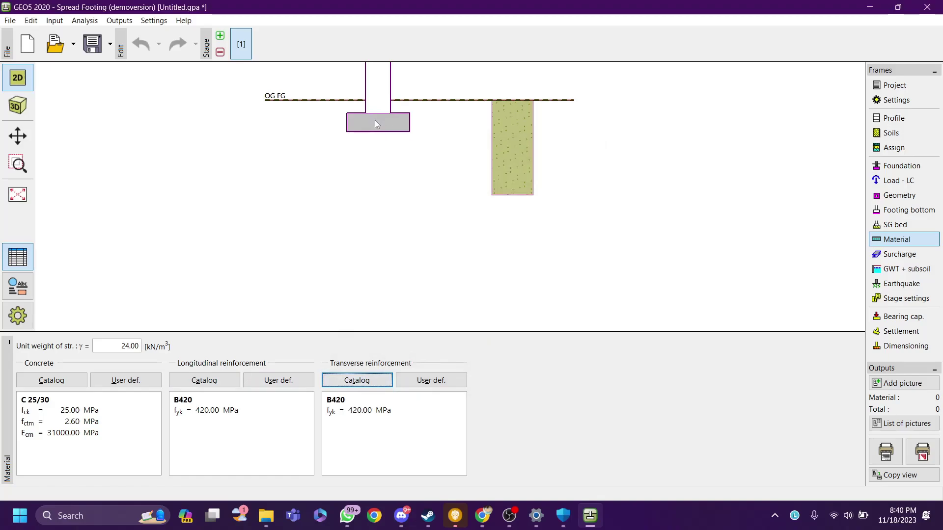
{"action": "left_click_drag", "start_coordinate": [385, 116], "coordinate": [377, 135]}
{"action": "scroll", "coordinate": [368, 150], "scroll_direction": "up", "scroll_amount": 1}
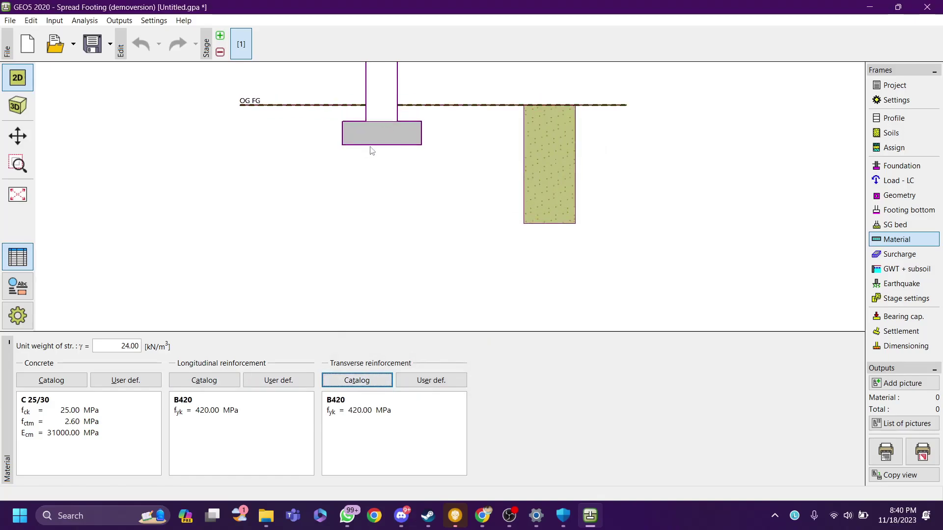
{"action": "left_click", "coordinate": [899, 253]}
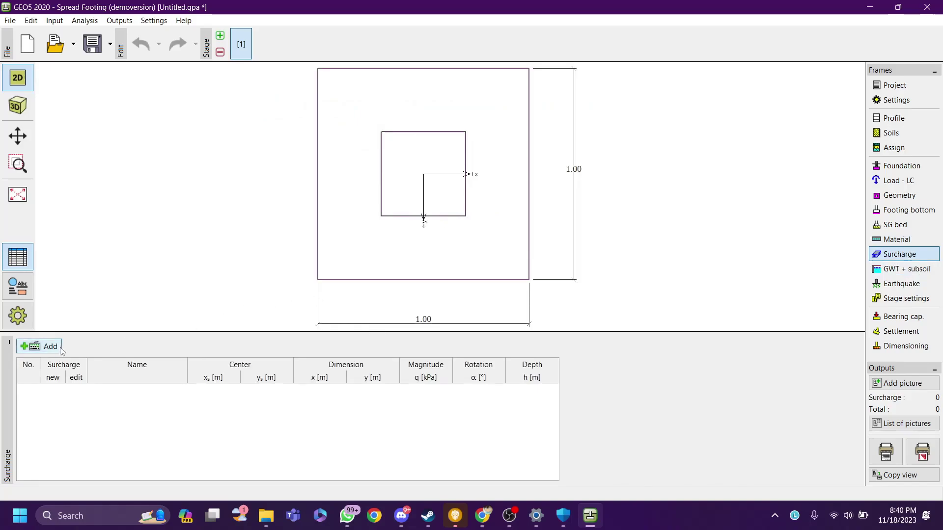
{"action": "left_click", "coordinate": [49, 347]}
{"action": "key", "text": "BackSpace"}
{"action": "key", "text": "ctrl+z"}
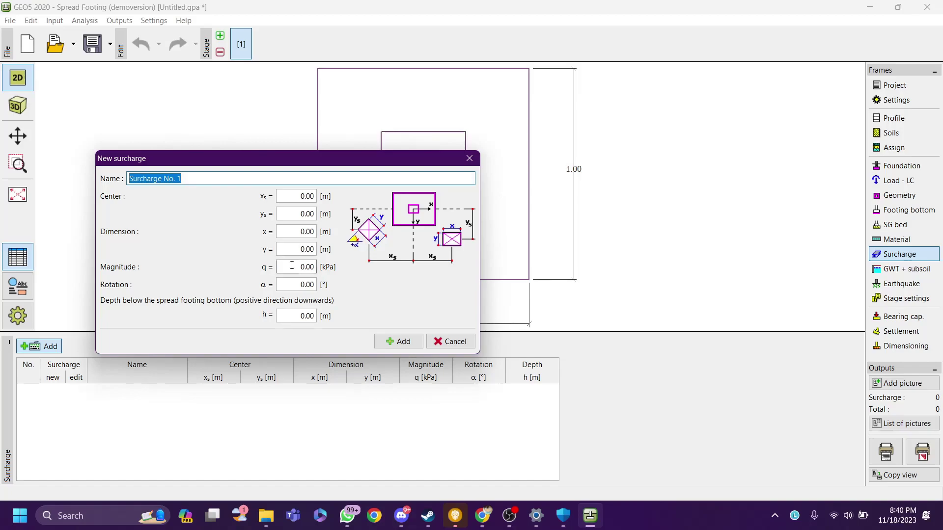
{"action": "left_click", "coordinate": [470, 158]}
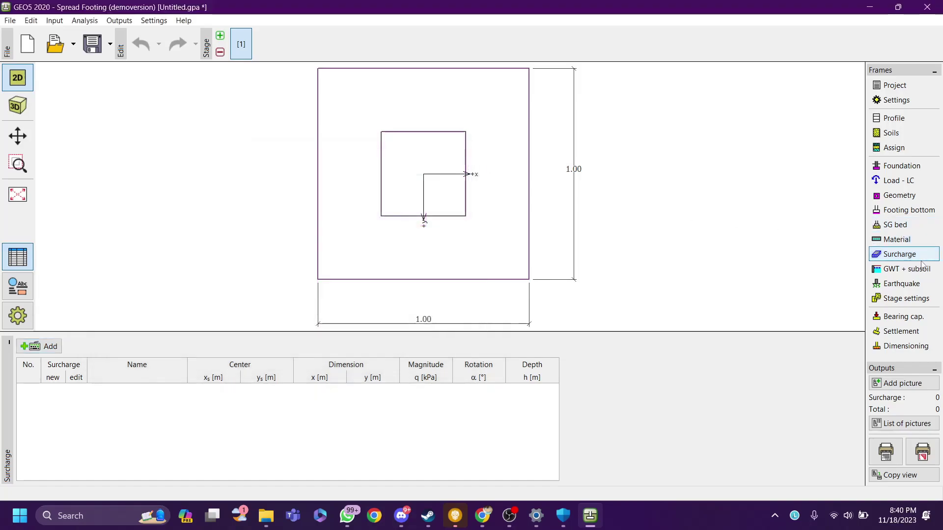
Step: Check the foundation data table and soil layer sketch in the PDF report for the ground water depth
{"action": "left_click", "coordinate": [903, 269]}
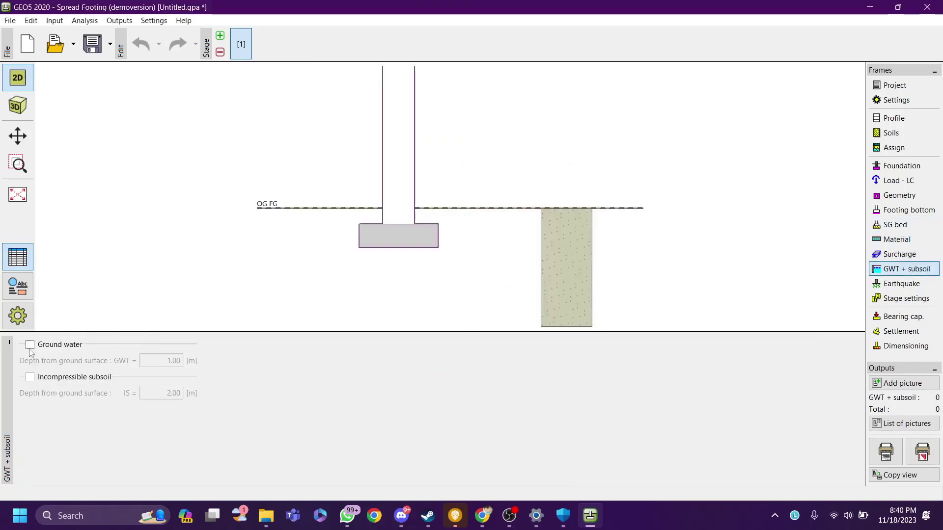
{"action": "left_click", "coordinate": [482, 515]}
{"action": "scroll", "coordinate": [454, 324], "scroll_direction": "down", "scroll_amount": 8}
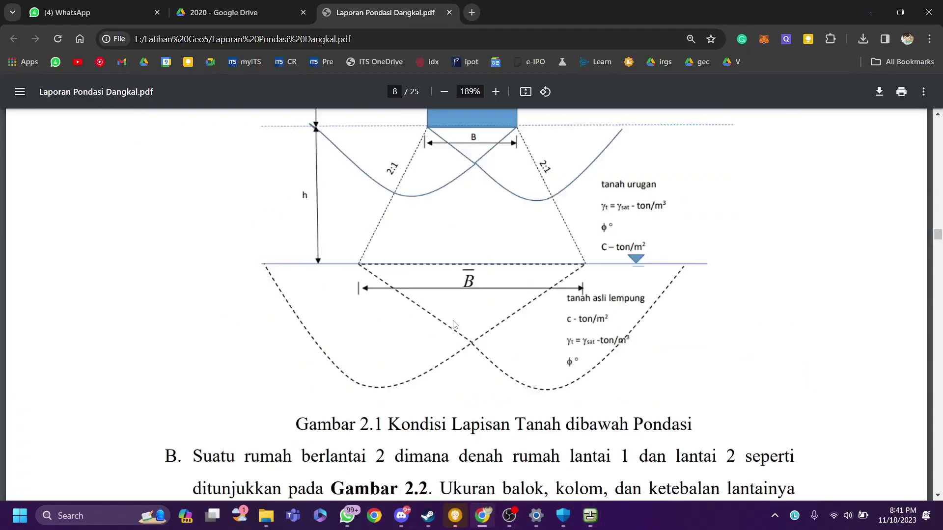
{"action": "scroll", "coordinate": [454, 325], "scroll_direction": "up", "scroll_amount": 6}
{"action": "scroll", "coordinate": [454, 325], "scroll_direction": "up", "scroll_amount": 7}
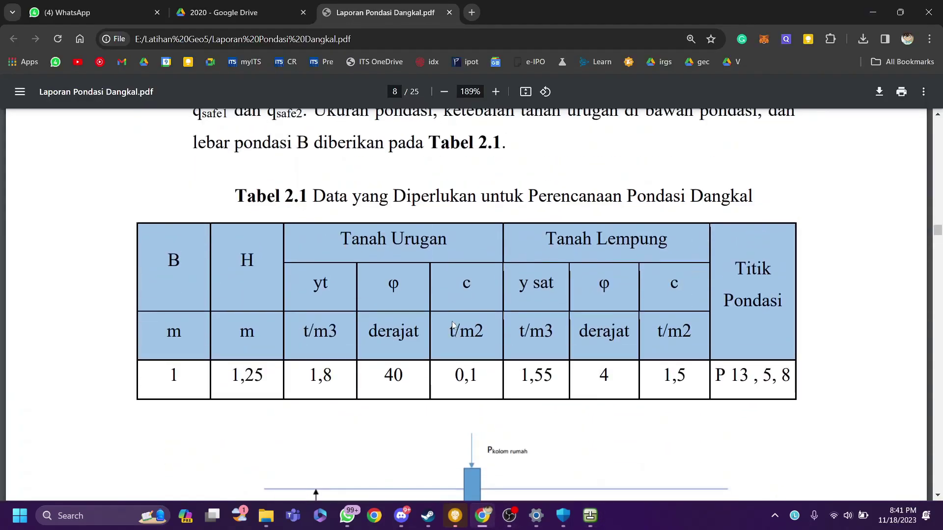
{"action": "scroll", "coordinate": [450, 325], "scroll_direction": "down", "scroll_amount": 5}
{"action": "scroll", "coordinate": [450, 324], "scroll_direction": "down", "scroll_amount": 3}
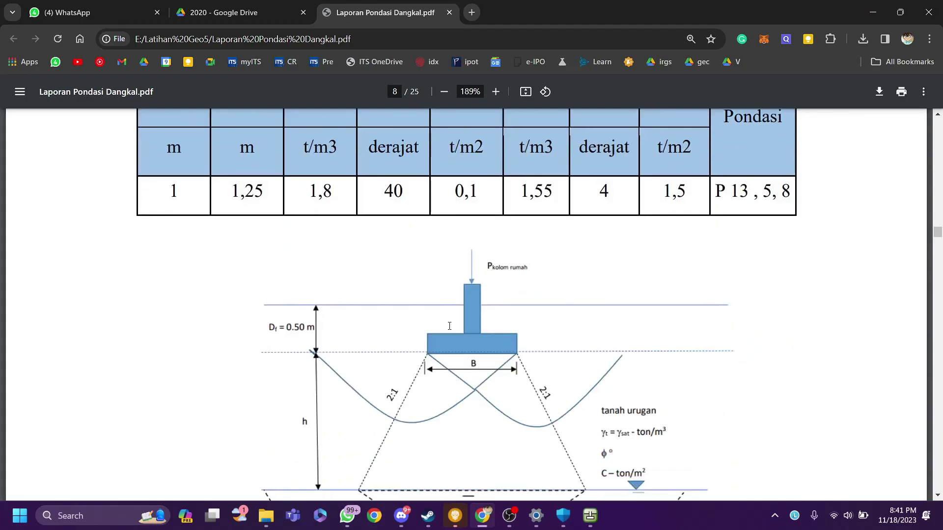
{"action": "scroll", "coordinate": [450, 326], "scroll_direction": "down", "scroll_amount": 1}
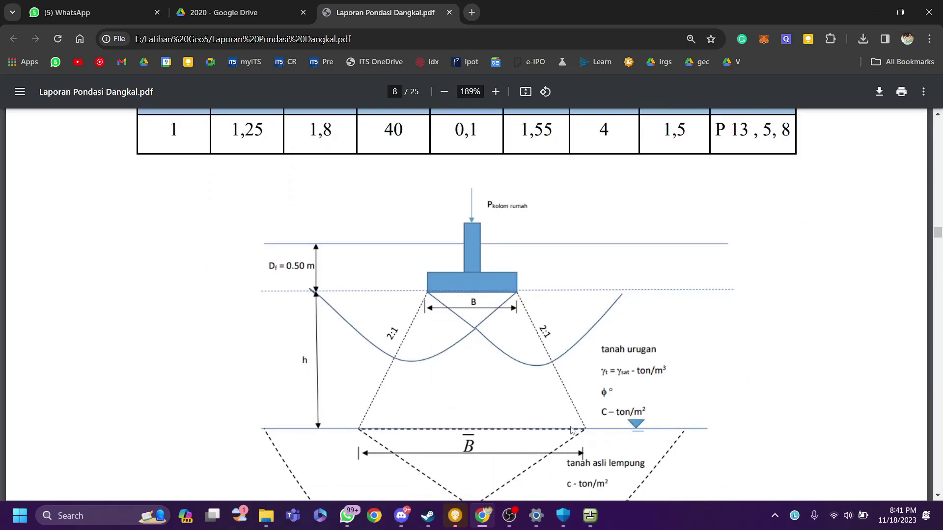
{"action": "scroll", "coordinate": [571, 430], "scroll_direction": "down", "scroll_amount": 1}
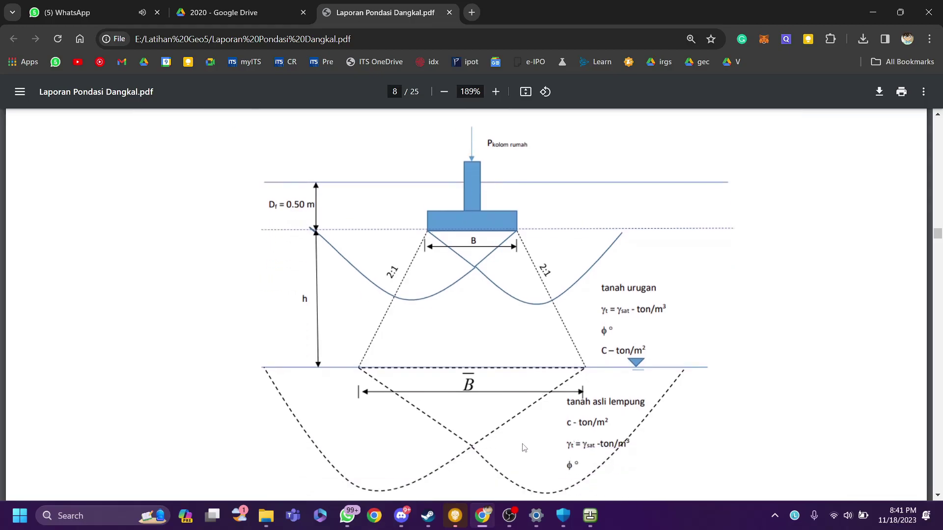
Step: Switch back to GEO5 and enable ground water at a depth of 1.75 m from the ground surface
{"action": "left_click", "coordinate": [490, 514]}
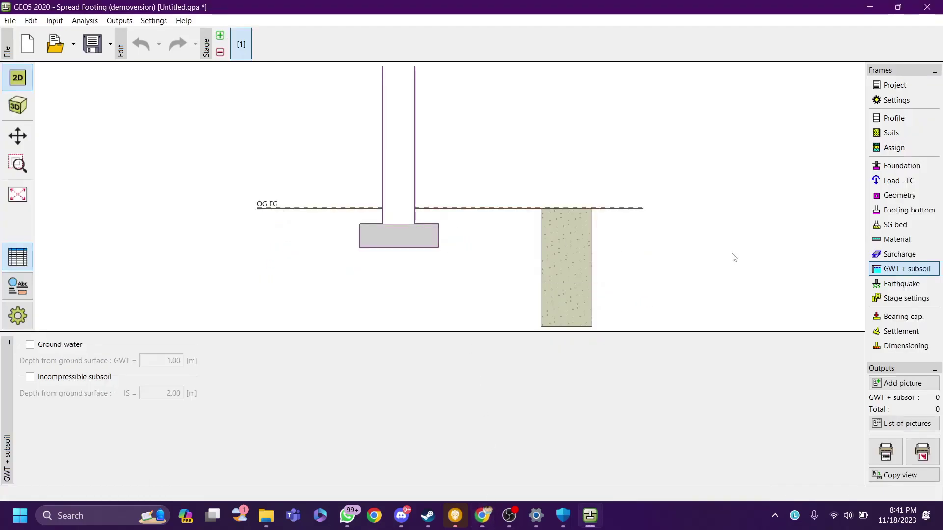
{"action": "left_click", "coordinate": [30, 344]}
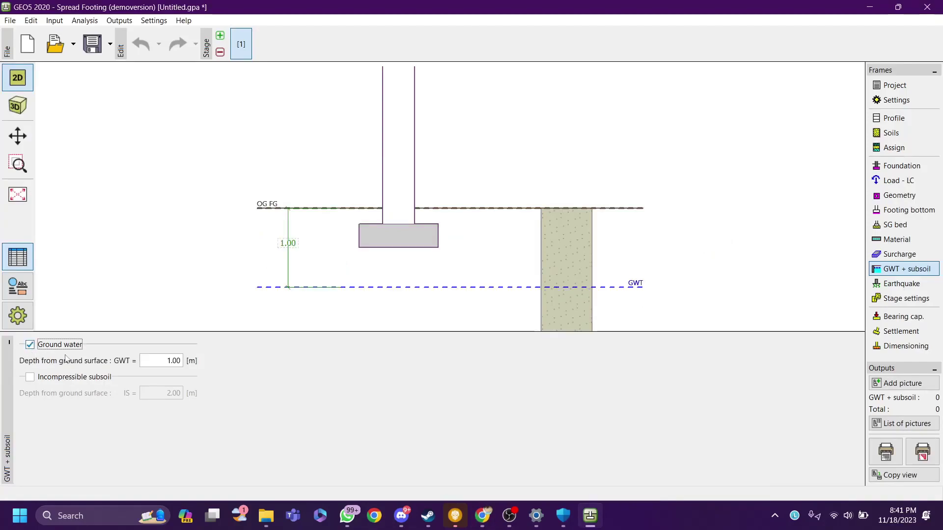
{"action": "left_click", "coordinate": [178, 361]}
{"action": "type", "text": "1"}
{"action": "key", "text": "BackSpace"}
{"action": "type", "text": "75"}
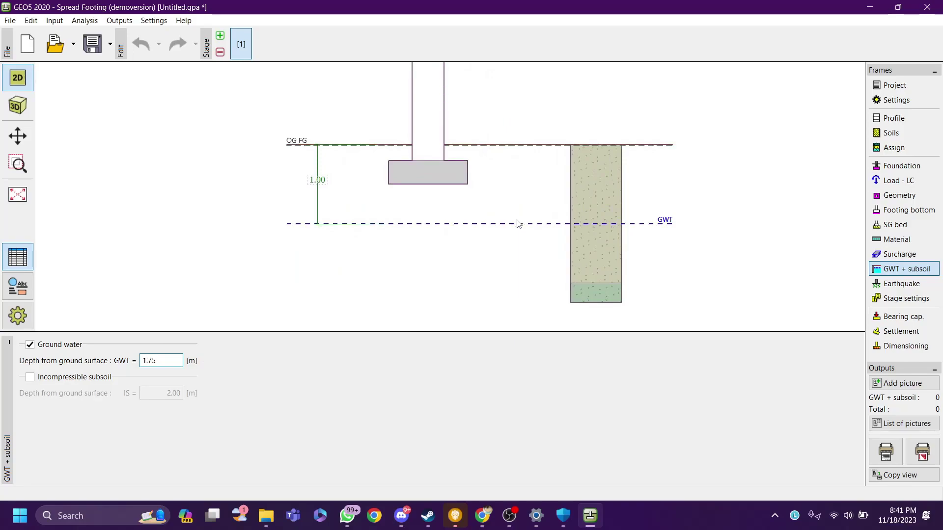
{"action": "key", "text": "Return"}
{"action": "scroll", "coordinate": [545, 213], "scroll_direction": "down", "scroll_amount": 1}
{"action": "left_click_drag", "start_coordinate": [557, 249], "coordinate": [547, 219]}
{"action": "scroll", "coordinate": [570, 236], "scroll_direction": "up", "scroll_amount": 2}
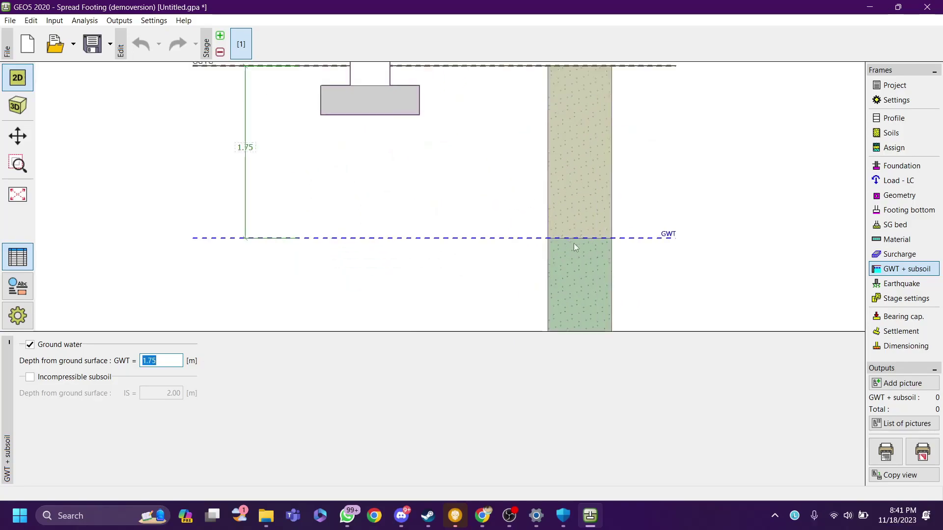
{"action": "left_click", "coordinate": [913, 285]}
{"action": "left_click", "coordinate": [28, 345]}
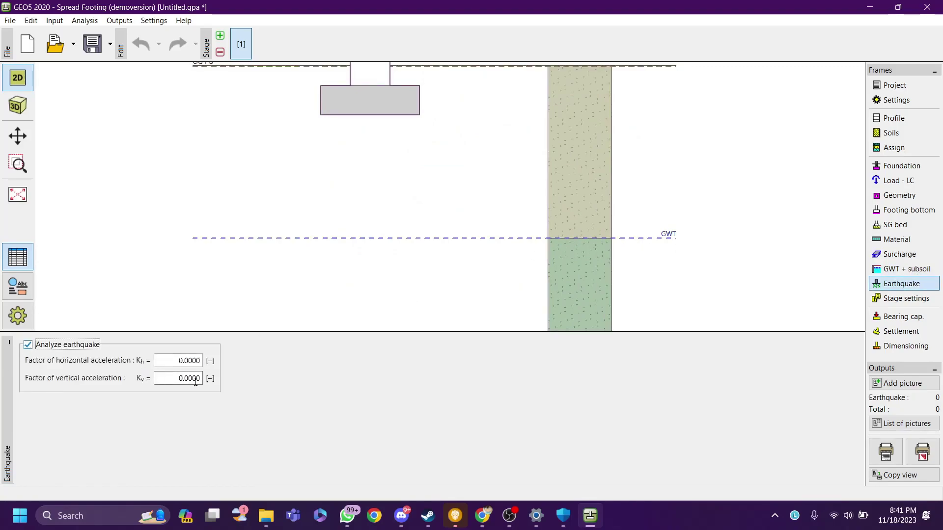
{"action": "left_click", "coordinate": [28, 345]}
Step: Try the accidental and seismic design situations in the stage settings and return to permanent
{"action": "left_click", "coordinate": [887, 299]}
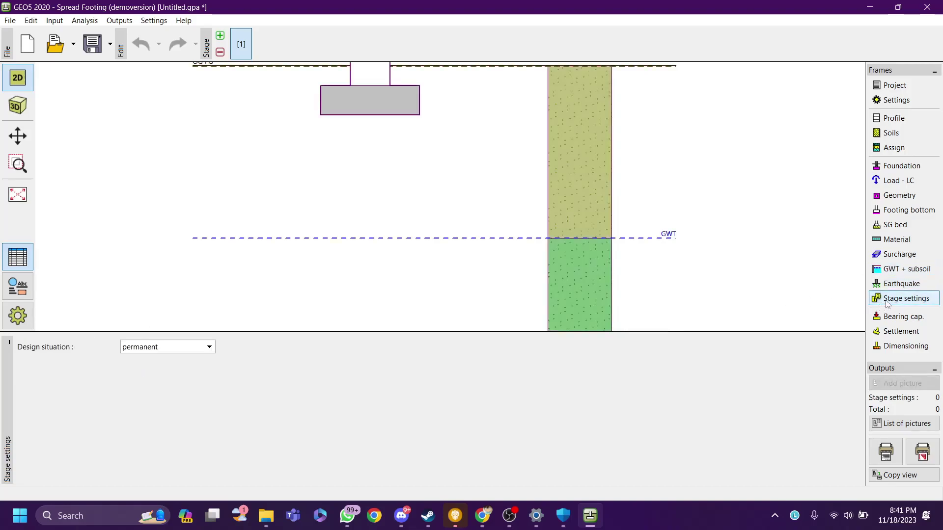
{"action": "scroll", "coordinate": [491, 183], "scroll_direction": "down", "scroll_amount": 2}
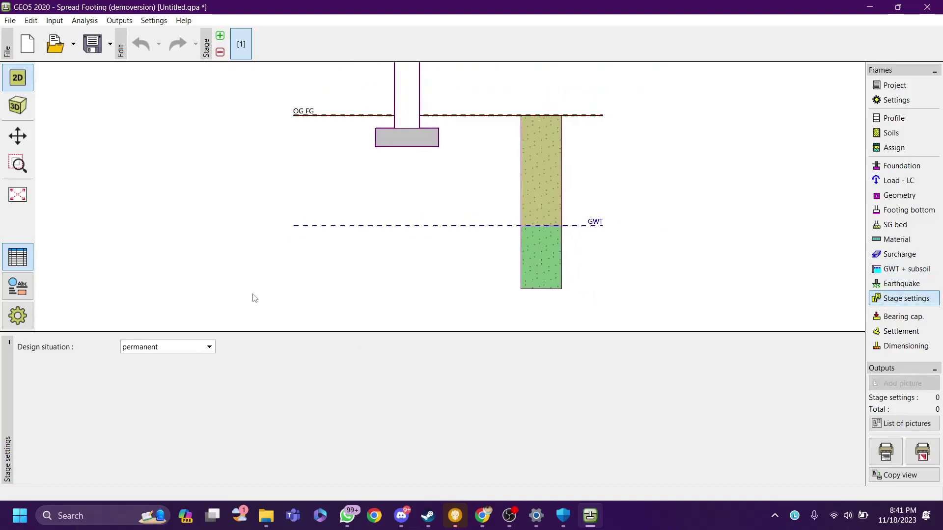
{"action": "left_click", "coordinate": [185, 347]}
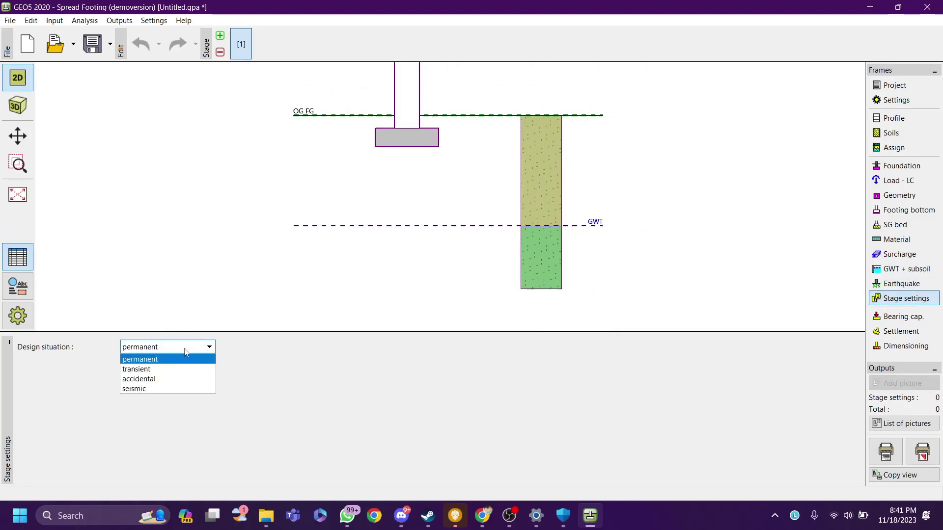
{"action": "left_click", "coordinate": [184, 352]}
{"action": "left_click", "coordinate": [166, 350]}
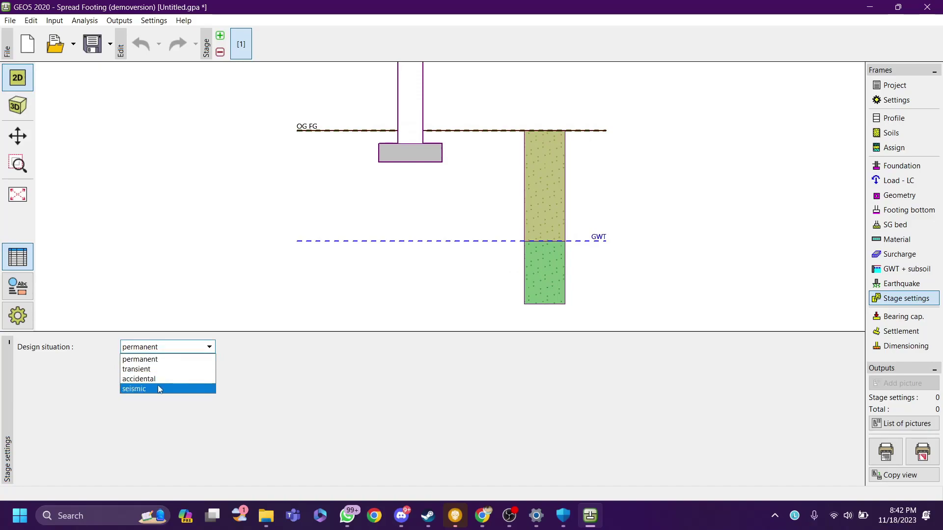
{"action": "left_click", "coordinate": [160, 379]}
{"action": "left_click", "coordinate": [169, 352]}
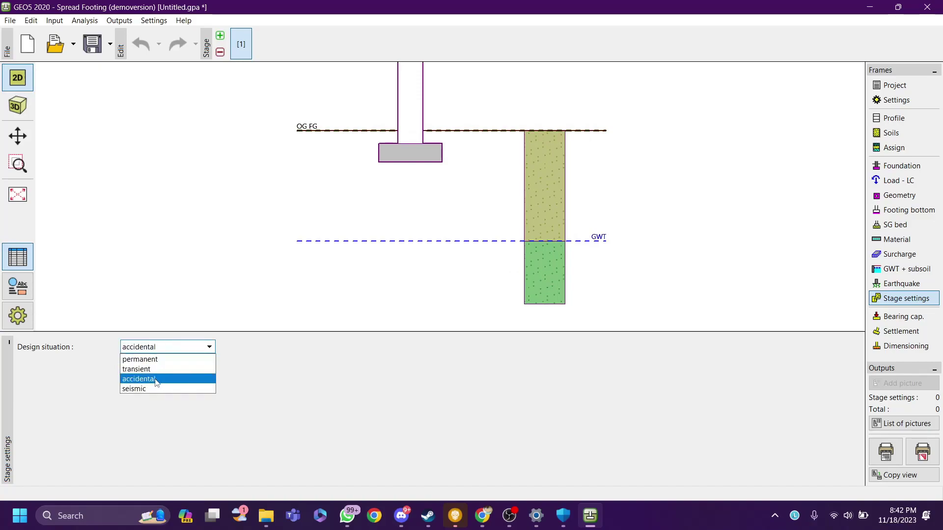
{"action": "left_click", "coordinate": [154, 391]}
{"action": "left_click", "coordinate": [169, 350]}
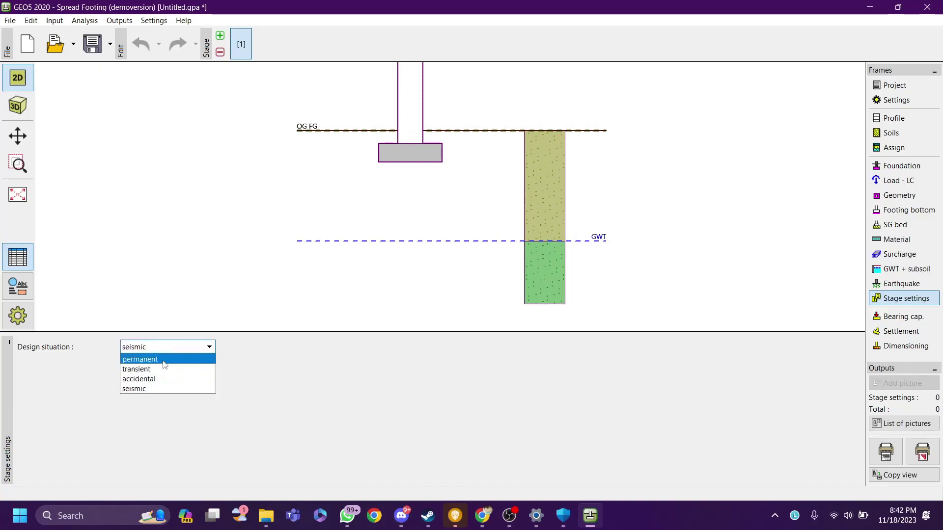
{"action": "left_click", "coordinate": [166, 360]}
{"action": "scroll", "coordinate": [537, 199], "scroll_direction": "up", "scroll_amount": 3}
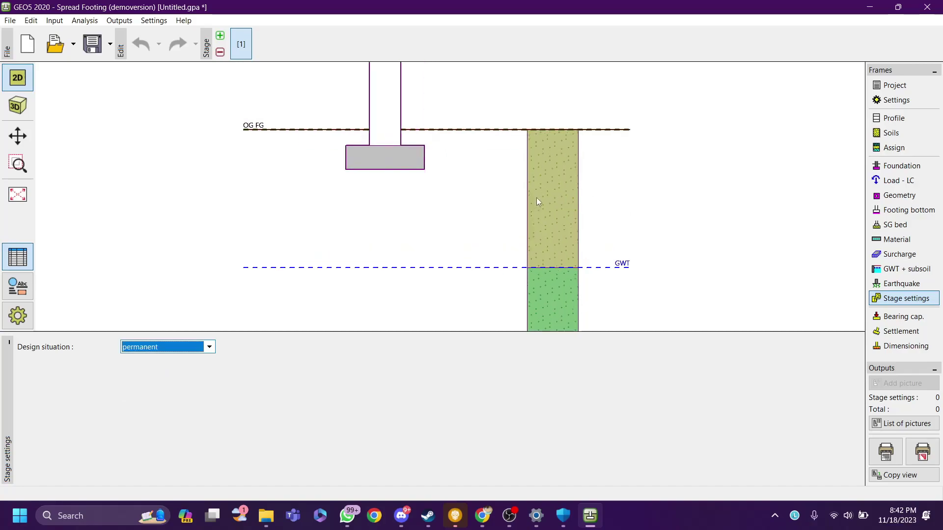
{"action": "scroll", "coordinate": [547, 148], "scroll_direction": "down", "scroll_amount": 2}
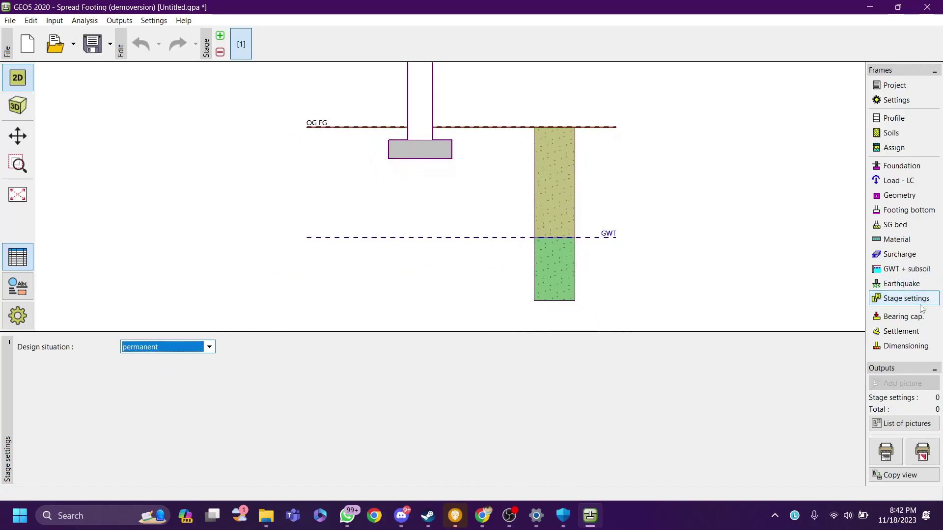
Step: Run the bearing capacity verification and review its vertical, load eccentricity and horizontal checks
{"action": "left_click", "coordinate": [897, 320]}
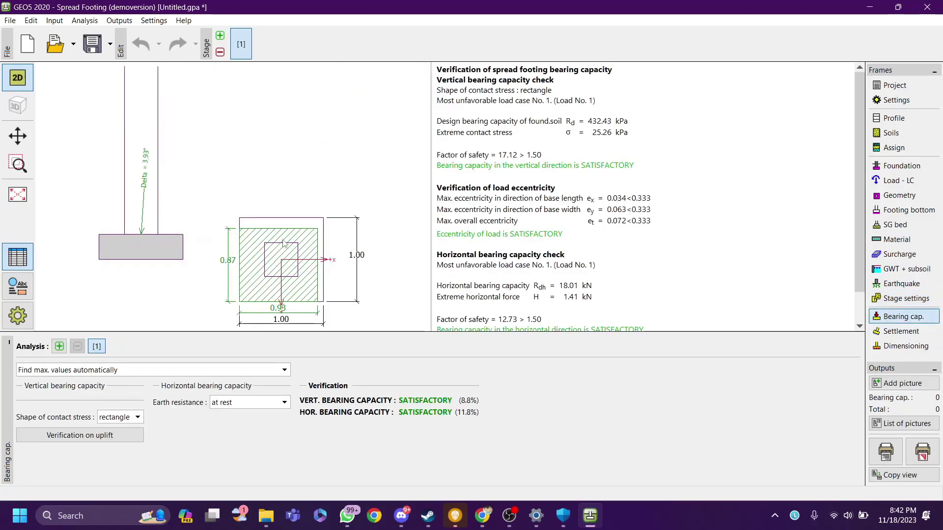
{"action": "scroll", "coordinate": [495, 155], "scroll_direction": "down", "scroll_amount": 1}
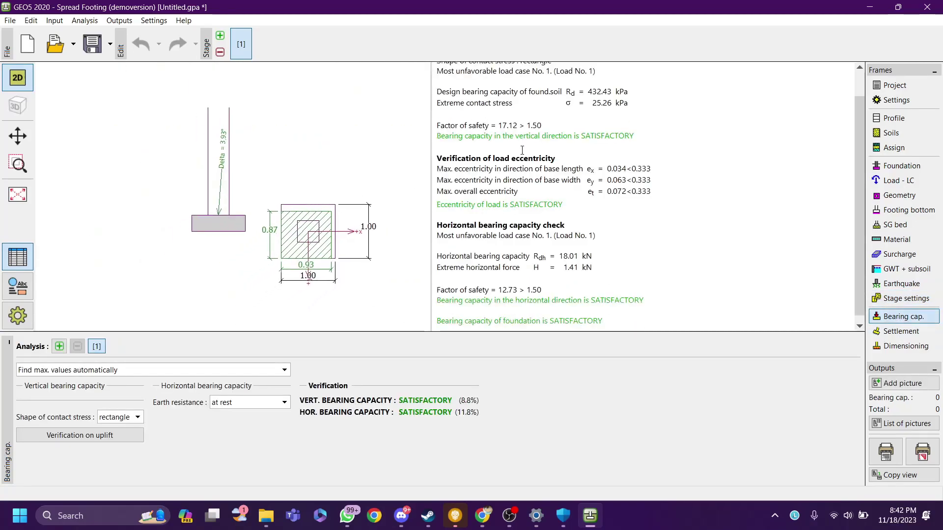
{"action": "scroll", "coordinate": [521, 140], "scroll_direction": "up", "scroll_amount": 1}
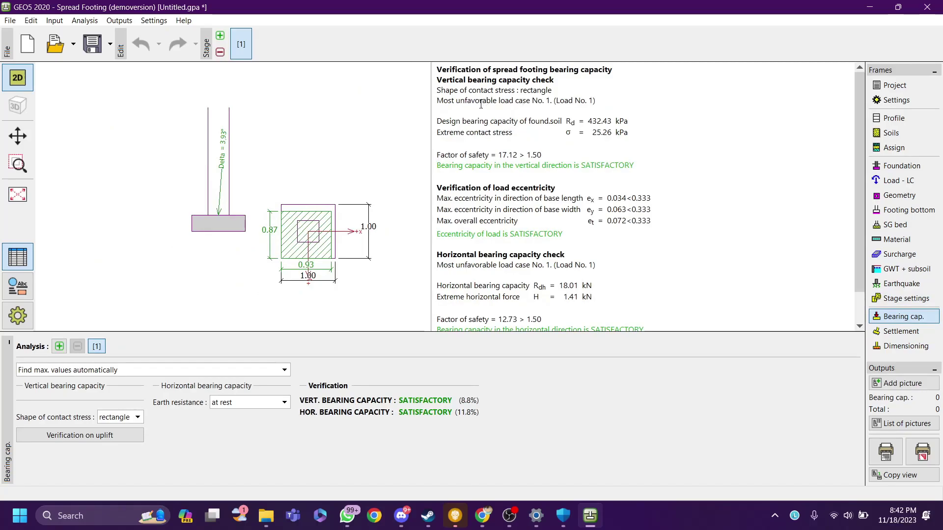
{"action": "scroll", "coordinate": [481, 104], "scroll_direction": "down", "scroll_amount": 1}
{"action": "scroll", "coordinate": [491, 231], "scroll_direction": "up", "scroll_amount": 1}
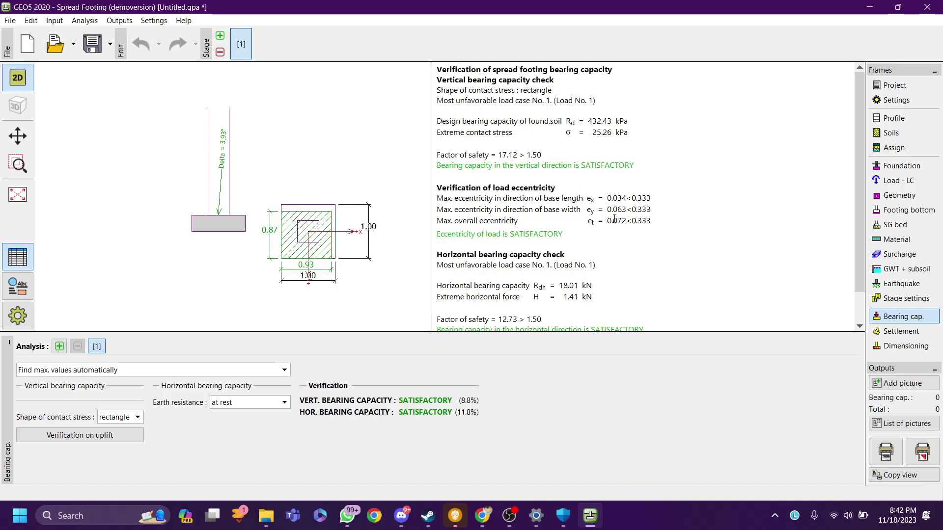
{"action": "scroll", "coordinate": [604, 245], "scroll_direction": "down", "scroll_amount": 2}
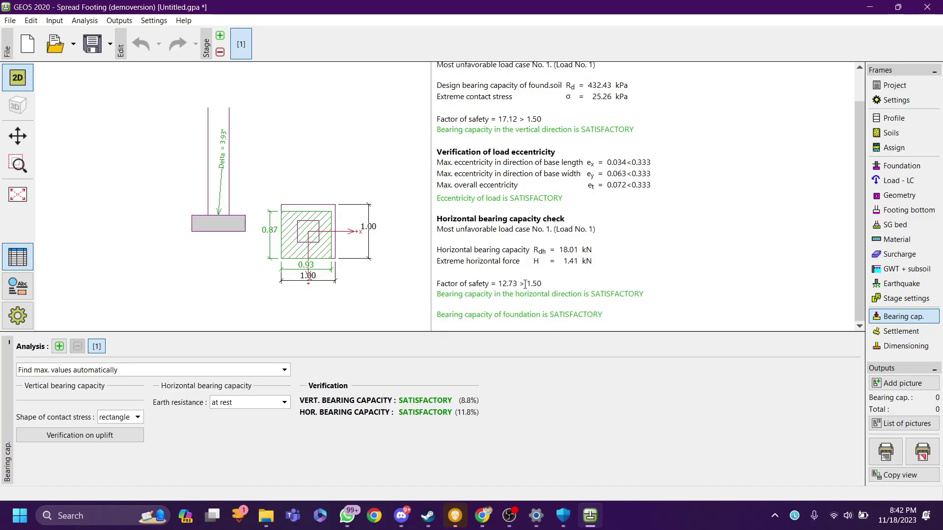
{"action": "scroll", "coordinate": [542, 279], "scroll_direction": "up", "scroll_amount": 2}
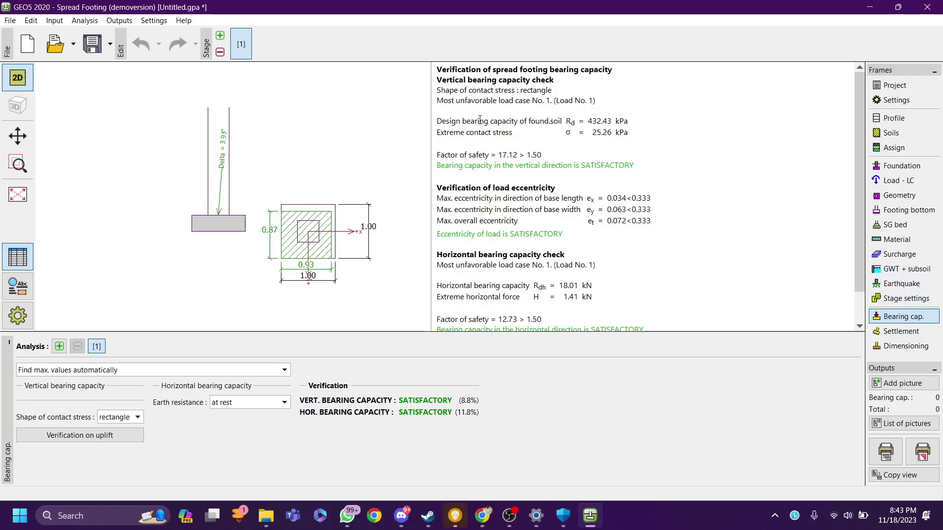
Step: Examine the load selection options of the bearing capacity analysis and the list of defined loads, keeping Find max. values automatically
{"action": "left_click", "coordinate": [272, 374]}
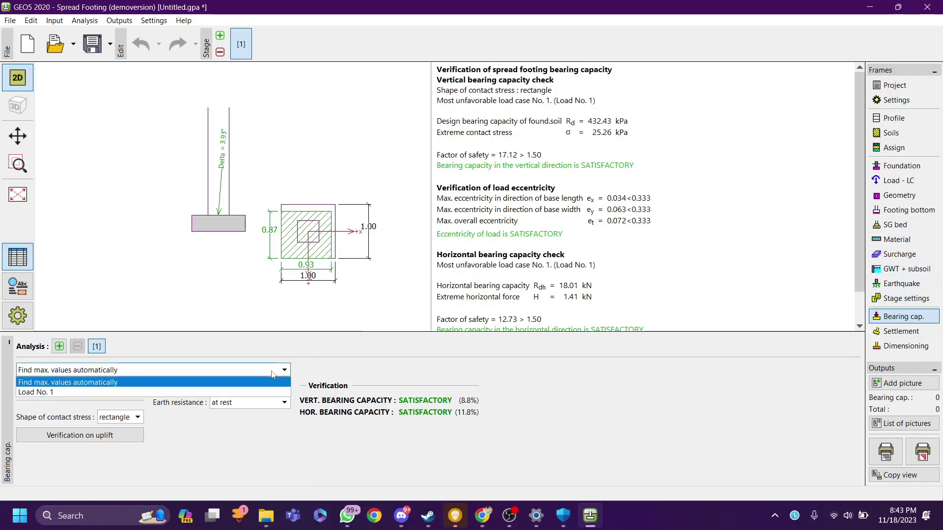
{"action": "left_click", "coordinate": [273, 375]}
{"action": "left_click", "coordinate": [273, 374]}
{"action": "left_click", "coordinate": [275, 375]}
{"action": "left_click", "coordinate": [260, 375]}
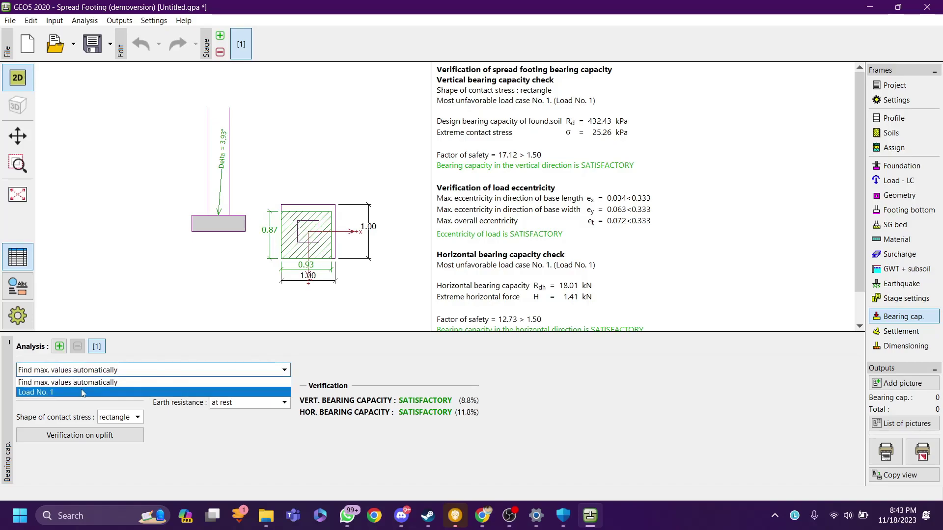
{"action": "left_click", "coordinate": [96, 382]}
{"action": "left_click", "coordinate": [109, 373]}
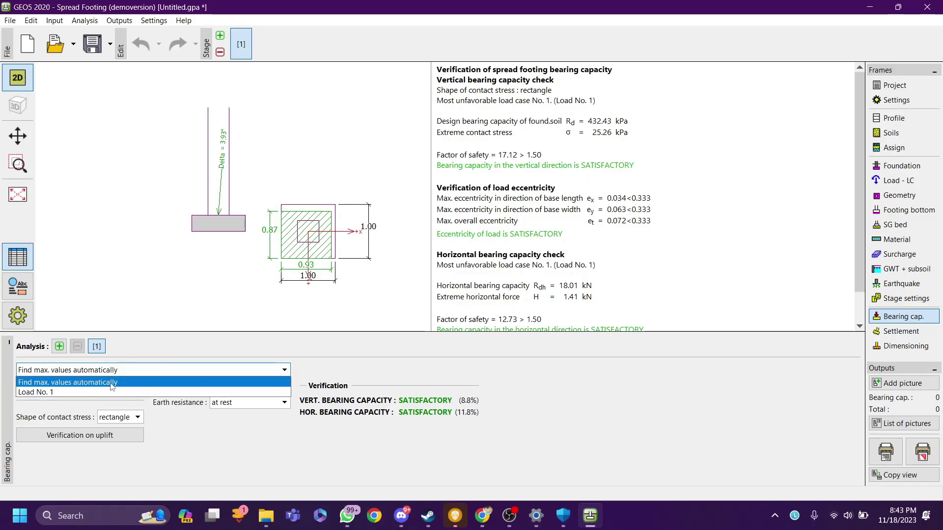
{"action": "left_click", "coordinate": [126, 383]}
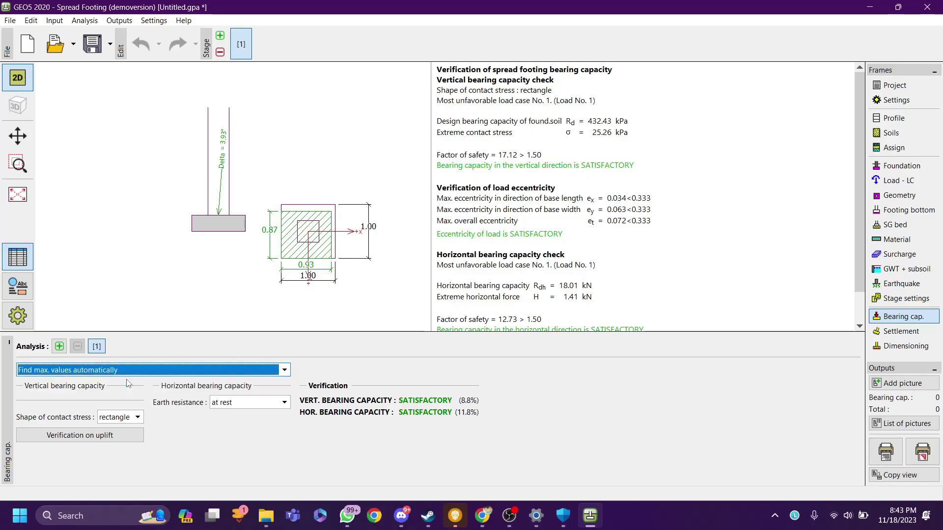
{"action": "left_click", "coordinate": [136, 371]}
{"action": "left_click", "coordinate": [135, 371]}
{"action": "left_click", "coordinate": [904, 182]}
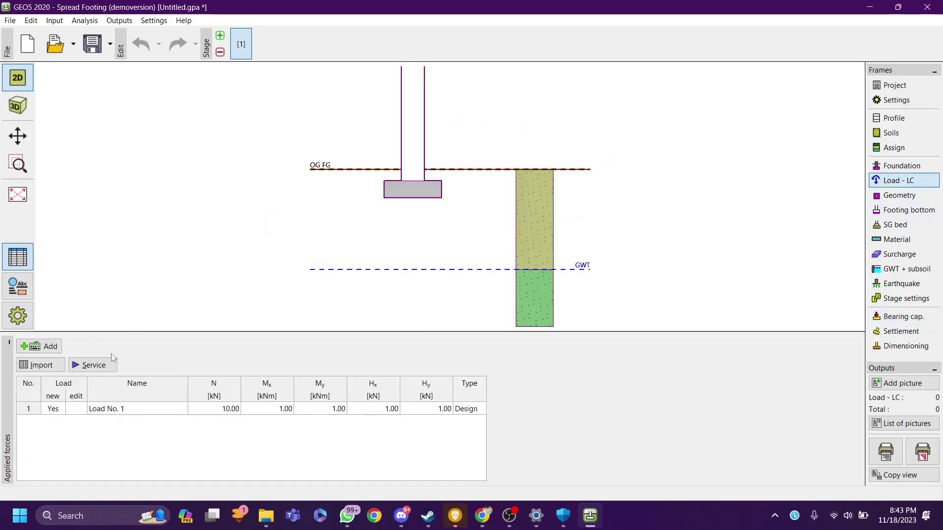
{"action": "left_click", "coordinate": [925, 318]}
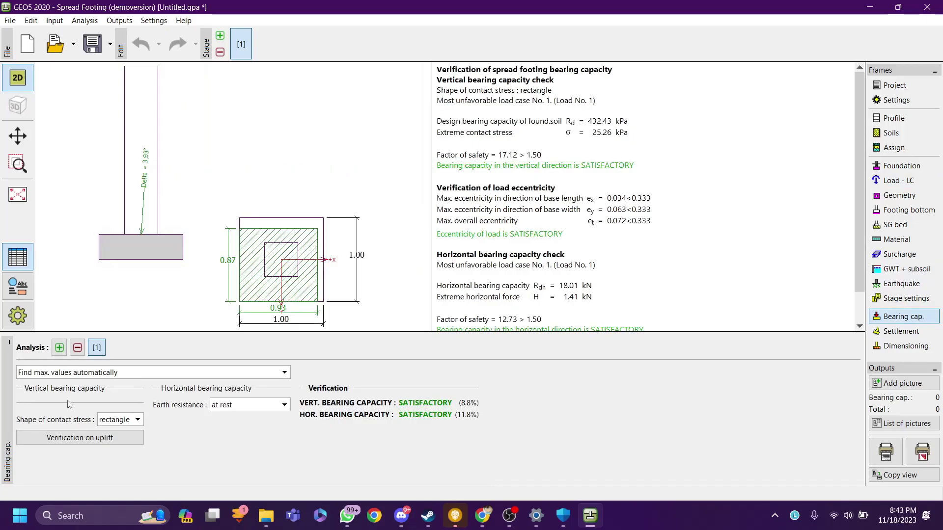
Step: Examine the load selection, contact stress shape and earth resistance options of the bearing capacity analysis, keeping their current settings
{"action": "left_click", "coordinate": [80, 376]}
{"action": "left_click", "coordinate": [93, 383]}
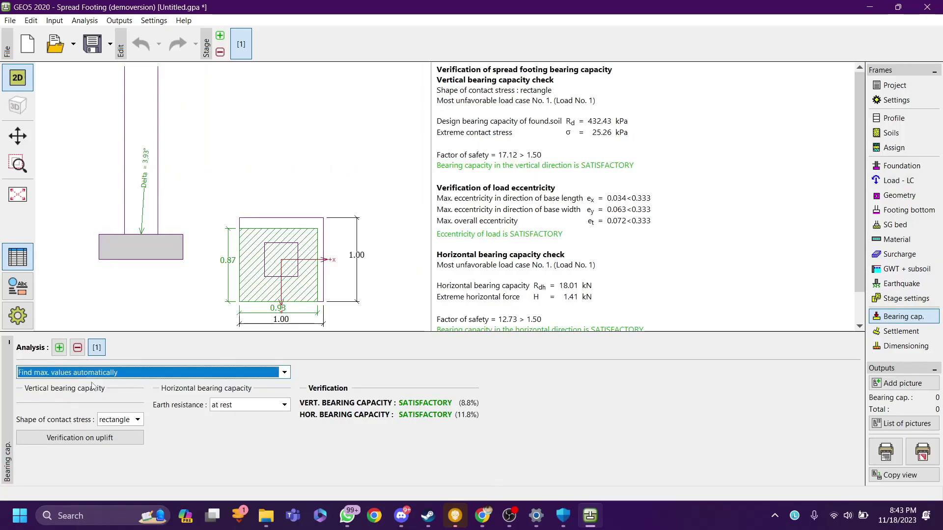
{"action": "left_click", "coordinate": [123, 420]}
{"action": "left_click", "coordinate": [121, 426]}
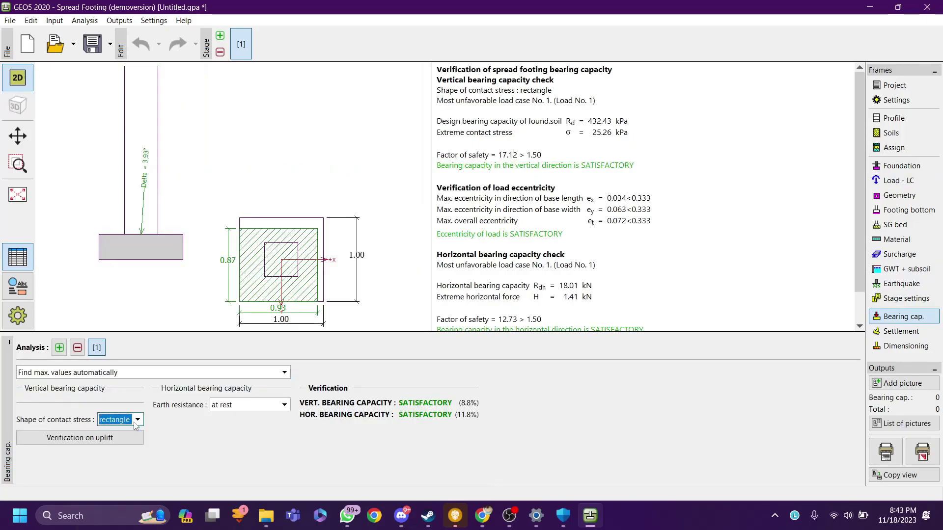
{"action": "left_click", "coordinate": [248, 409]}
{"action": "left_click", "coordinate": [247, 409]}
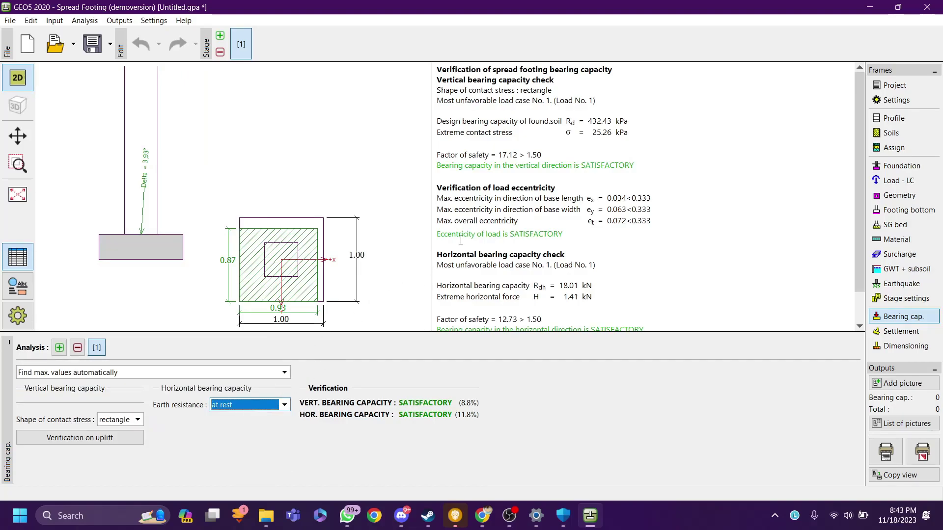
{"action": "scroll", "coordinate": [448, 255], "scroll_direction": "down", "scroll_amount": 1}
{"action": "scroll", "coordinate": [557, 261], "scroll_direction": "up", "scroll_amount": 1}
Step: Start a new design load in the applied loads list and set its vertical force to 100 kN
{"action": "left_click", "coordinate": [898, 180]}
{"action": "left_click", "coordinate": [107, 407]}
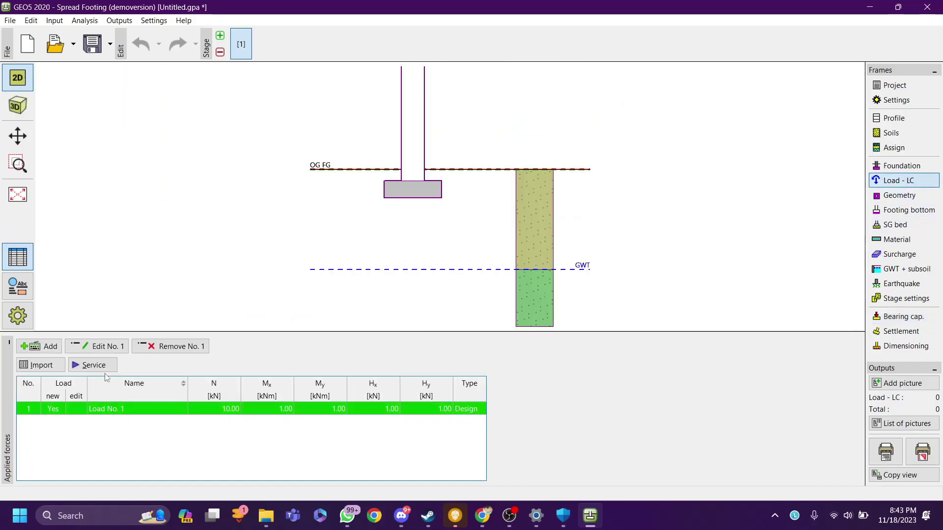
{"action": "left_click", "coordinate": [47, 346]}
{"action": "double_click", "coordinate": [214, 249]}
{"action": "left_click", "coordinate": [195, 249]}
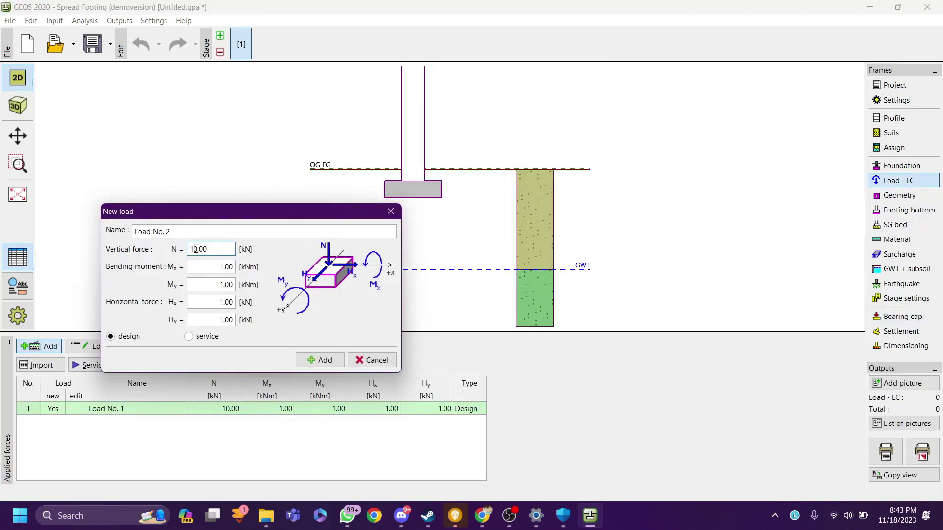
{"action": "type", "text": "0"}
{"action": "left_click", "coordinate": [217, 250]}
Step: Set both bending moments to 10 kNm and both horizontal forces to 10 kN, and add the design load
{"action": "double_click", "coordinate": [205, 267]}
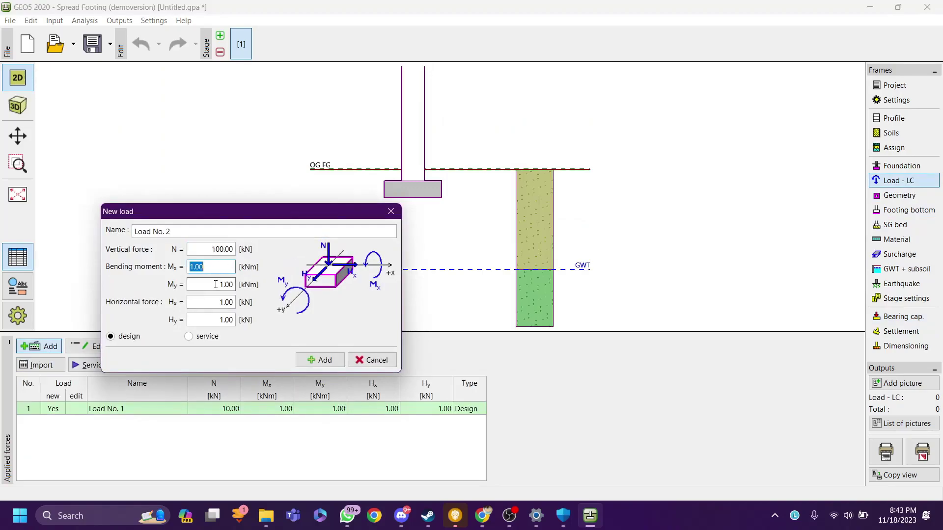
{"action": "type", "text": "10"}
{"action": "key", "text": "Tab"}
{"action": "type", "text": "10"}
{"action": "key", "text": "Tab"}
{"action": "type", "text": "10"}
{"action": "key", "text": "Tab"}
{"action": "type", "text": "10"}
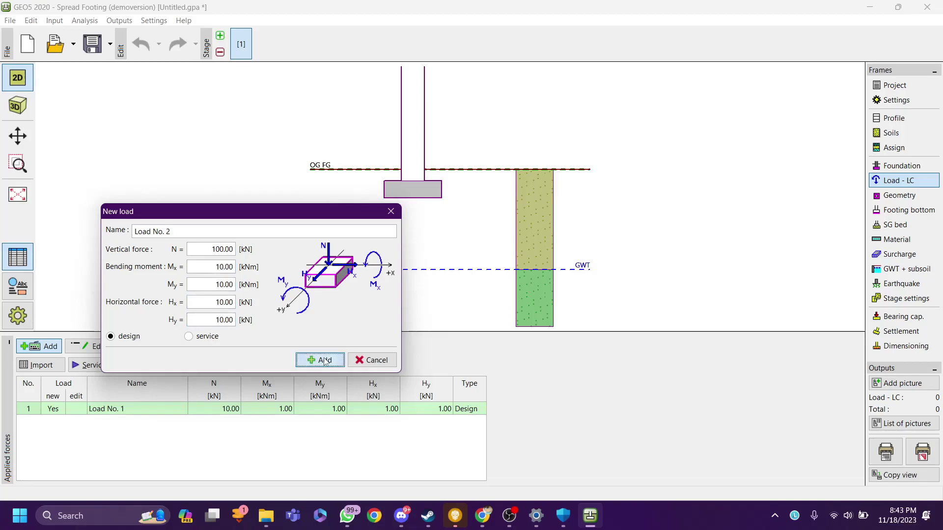
{"action": "left_click", "coordinate": [318, 360]}
Step: Add a service load named "Load No. 3 service" with the same forces and moments, and finish adding loads
{"action": "left_click", "coordinate": [188, 337]}
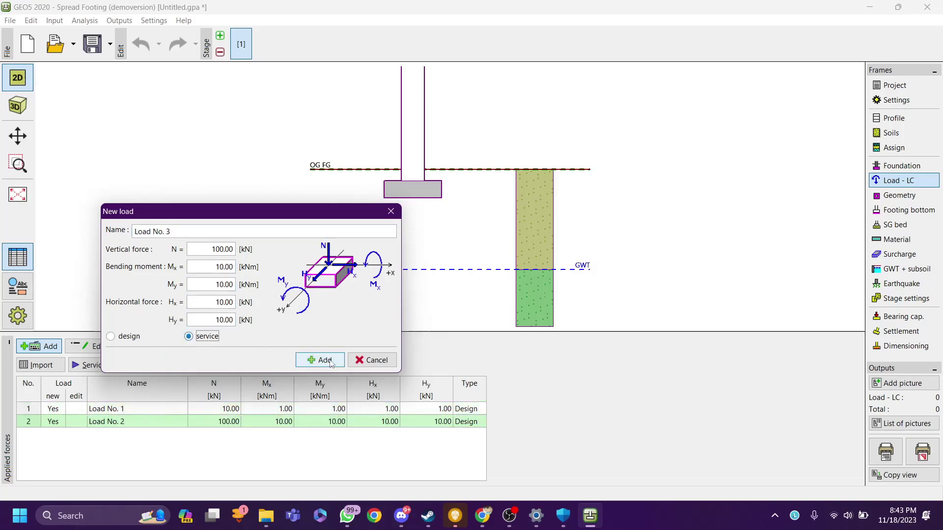
{"action": "double_click", "coordinate": [205, 230]}
{"action": "left_click", "coordinate": [206, 230]}
{"action": "type", "text": "s4ervice"}
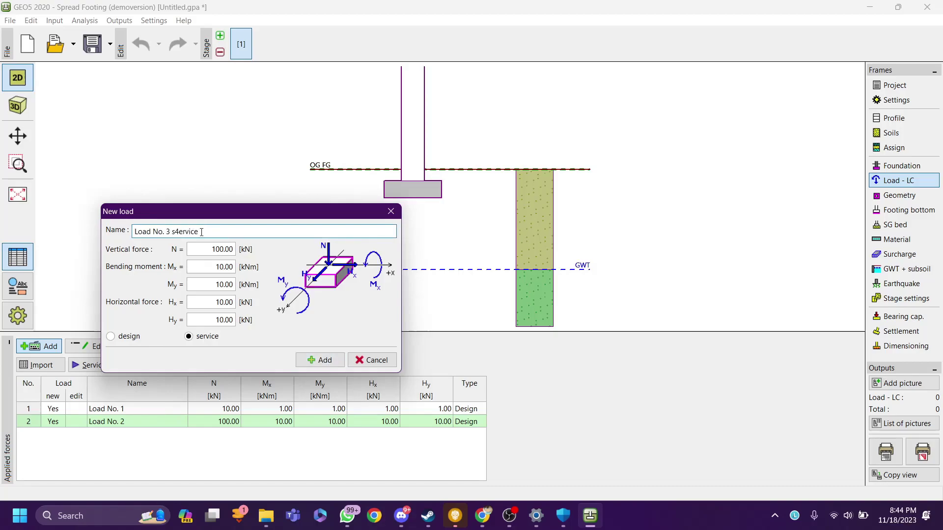
{"action": "key", "text": "BackSpace"}
{"action": "left_click", "coordinate": [320, 359]}
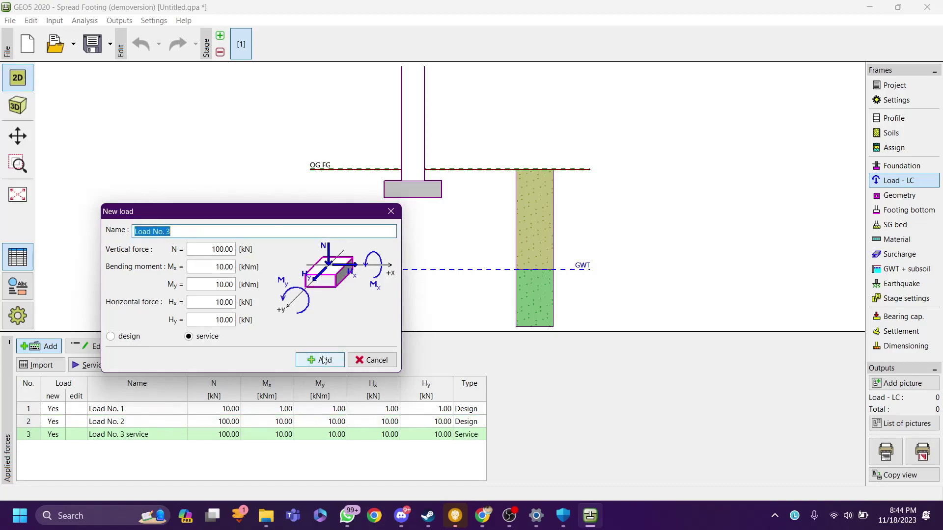
{"action": "left_click", "coordinate": [391, 212]}
Step: Rerun the bearing capacity verification with the added loads and review the vertical, eccentricity and horizontal checks
{"action": "left_click", "coordinate": [903, 316]}
{"action": "scroll", "coordinate": [589, 255], "scroll_direction": "down", "scroll_amount": 1}
{"action": "scroll", "coordinate": [548, 230], "scroll_direction": "up", "scroll_amount": 1}
{"action": "scroll", "coordinate": [549, 196], "scroll_direction": "down", "scroll_amount": 1}
{"action": "scroll", "coordinate": [551, 147], "scroll_direction": "up", "scroll_amount": 1}
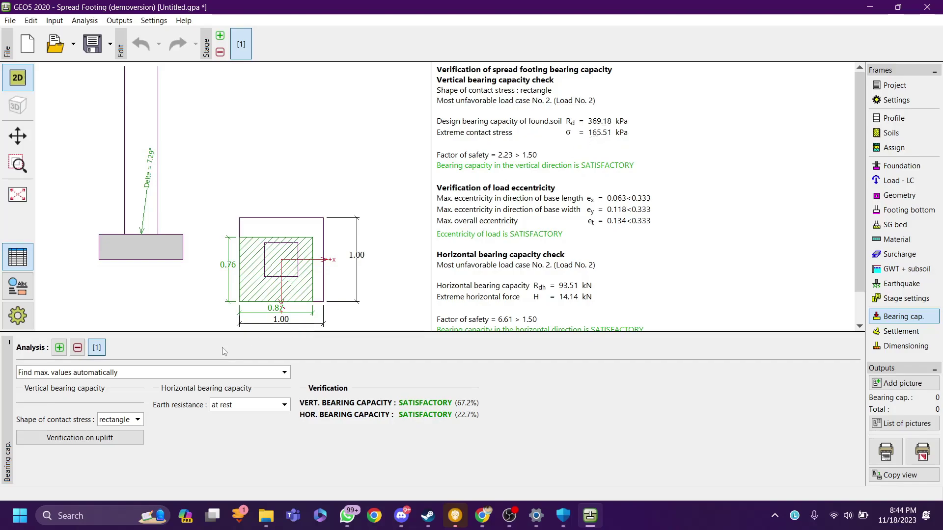
Step: Compare the bearing capacity results for Load No. 2 and Load No. 1, and return to Find max. values automatically
{"action": "left_click", "coordinate": [189, 373]}
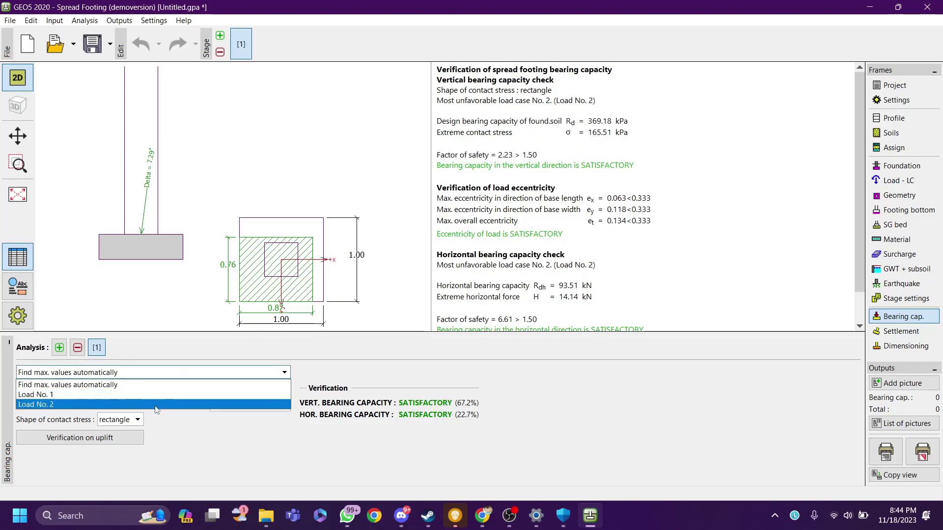
{"action": "left_click", "coordinate": [155, 404]}
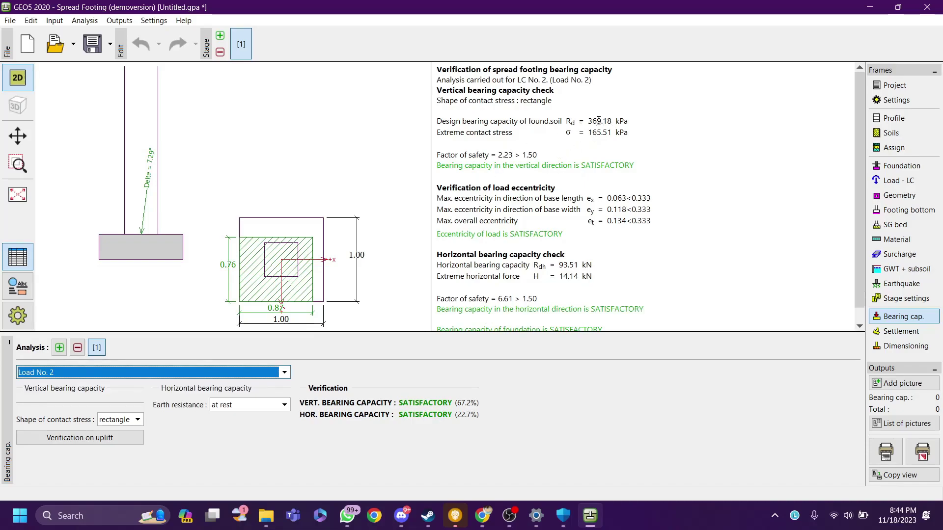
{"action": "left_click", "coordinate": [63, 375]}
{"action": "left_click", "coordinate": [56, 398]}
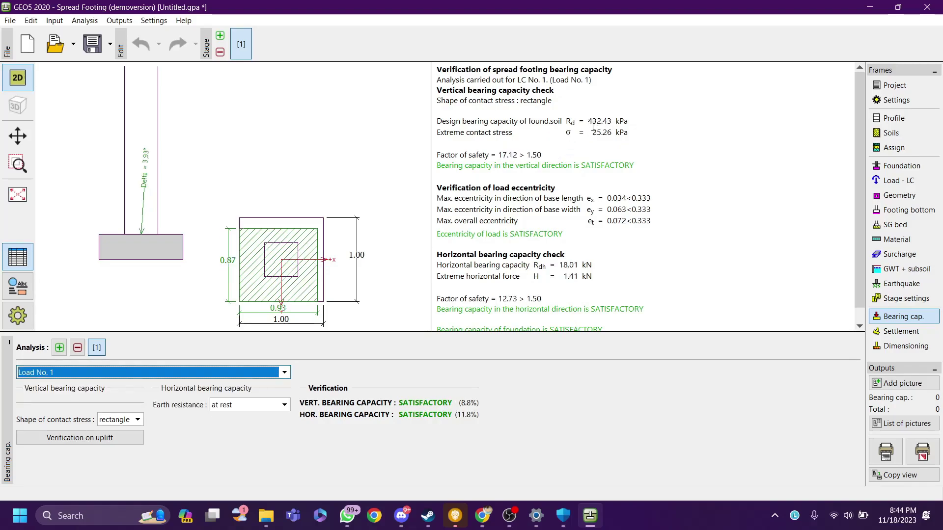
{"action": "scroll", "coordinate": [599, 175], "scroll_direction": "down", "scroll_amount": 1}
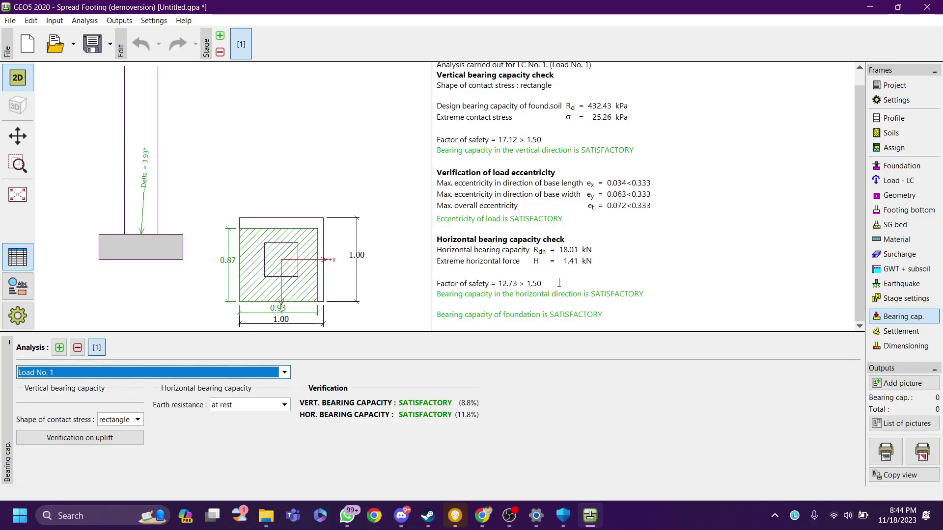
{"action": "left_click", "coordinate": [233, 375]}
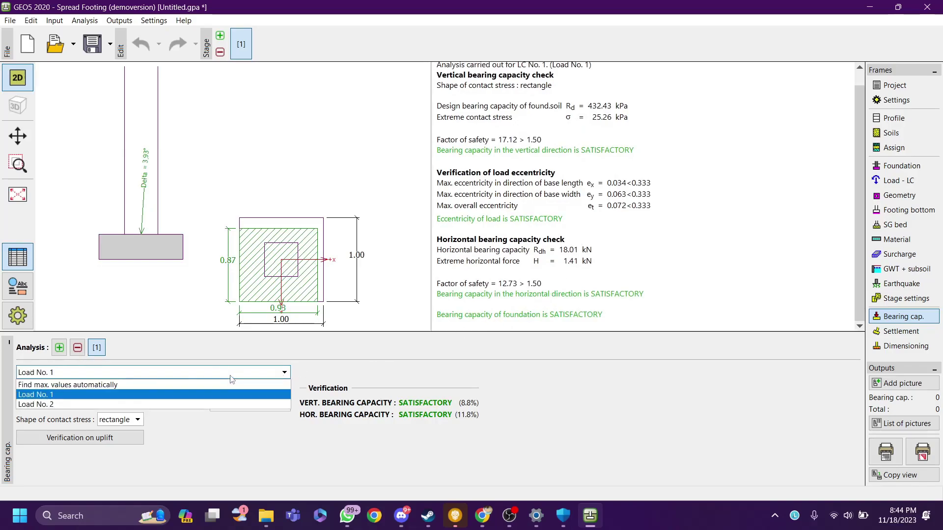
{"action": "left_click", "coordinate": [210, 385]}
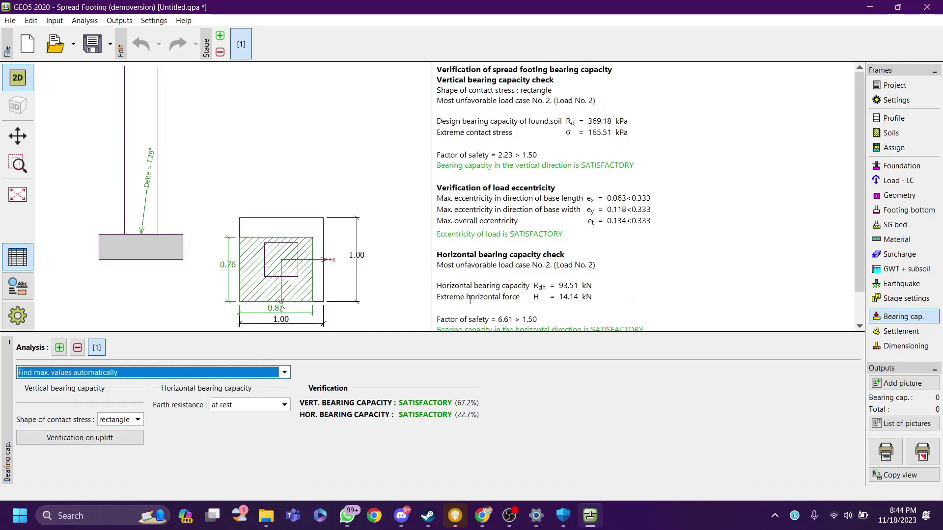
Step: Run the settlement analysis and examine the stress diagram, foundation settlement, influence zone depth and rotation results
{"action": "left_click", "coordinate": [900, 331]}
{"action": "scroll", "coordinate": [338, 201], "scroll_direction": "down", "scroll_amount": 2}
{"action": "left_click_drag", "start_coordinate": [220, 157], "coordinate": [244, 144]}
{"action": "left_click_drag", "start_coordinate": [240, 177], "coordinate": [251, 166]}
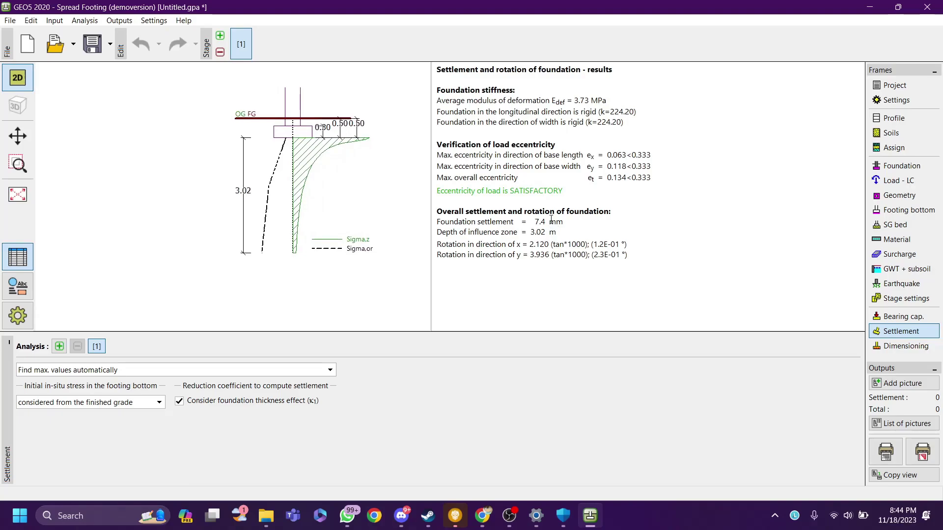
{"action": "scroll", "coordinate": [303, 148], "scroll_direction": "up", "scroll_amount": 1}
{"action": "scroll", "coordinate": [303, 147], "scroll_direction": "up", "scroll_amount": 2}
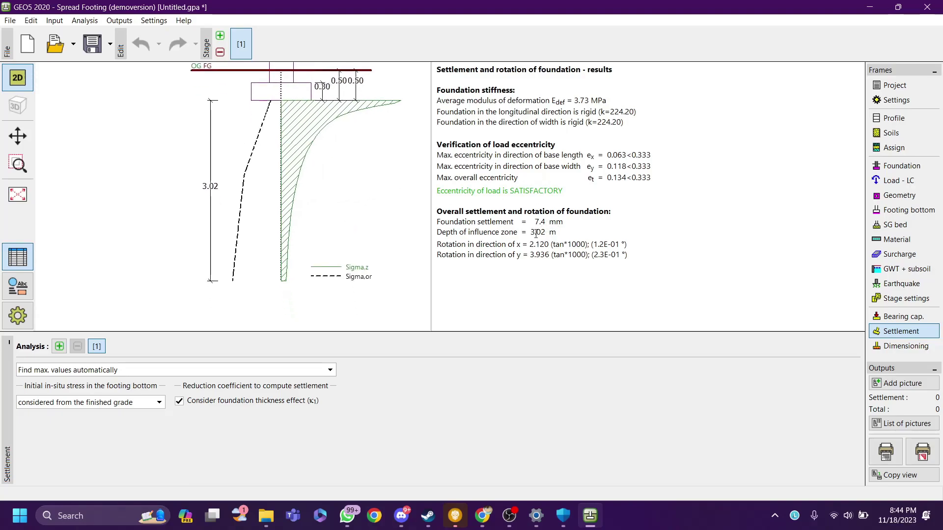
{"action": "scroll", "coordinate": [289, 249], "scroll_direction": "up", "scroll_amount": 2}
{"action": "scroll", "coordinate": [289, 250], "scroll_direction": "down", "scroll_amount": 2}
{"action": "left_click_drag", "start_coordinate": [304, 234], "coordinate": [297, 253]}
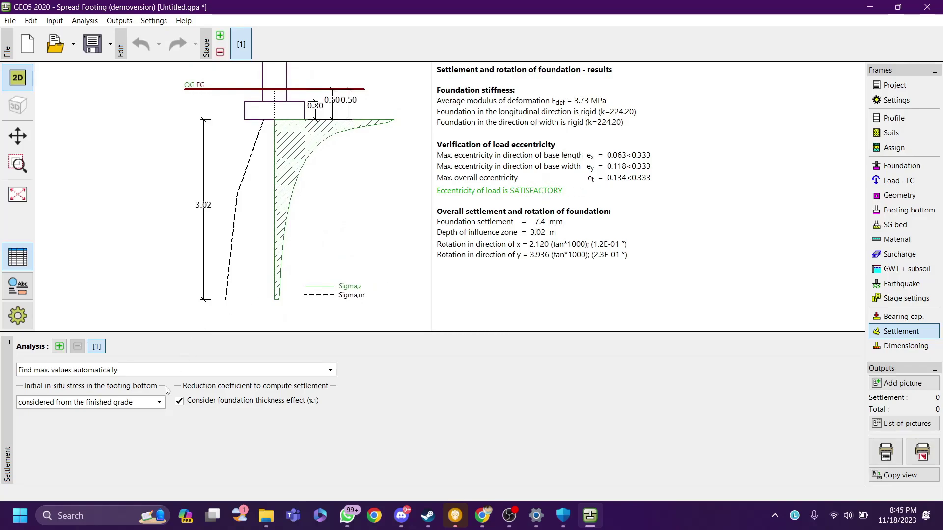
Step: Run the footing dimensioning and review the plan, sections, reinforcement settings and verification results
{"action": "left_click", "coordinate": [905, 345]}
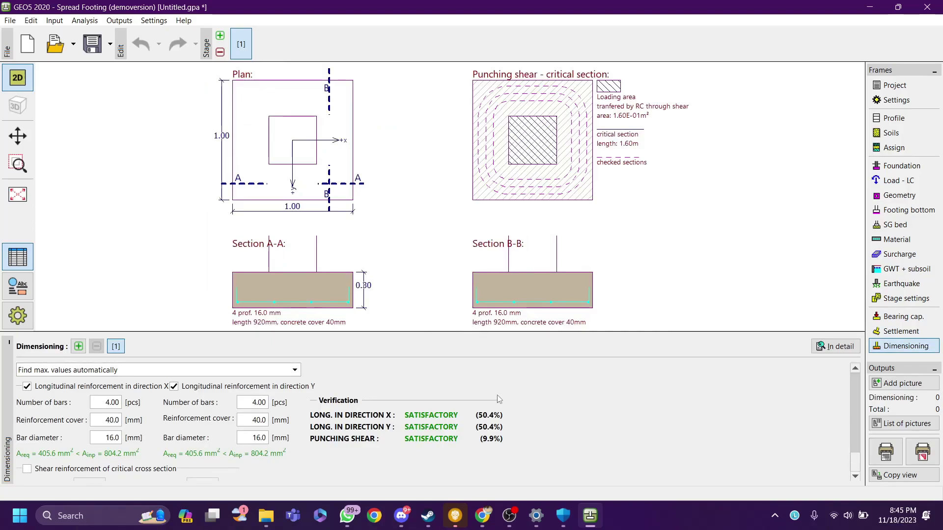
{"action": "scroll", "coordinate": [295, 205], "scroll_direction": "down", "scroll_amount": 1}
{"action": "mouse_move", "coordinate": [304, 205]}
{"action": "left_mouse_down"}
{"action": "mouse_move", "coordinate": [303, 191]}
{"action": "mouse_move", "coordinate": [328, 191]}
{"action": "left_mouse_up"}
{"action": "scroll", "coordinate": [279, 420], "scroll_direction": "down", "scroll_amount": 3}
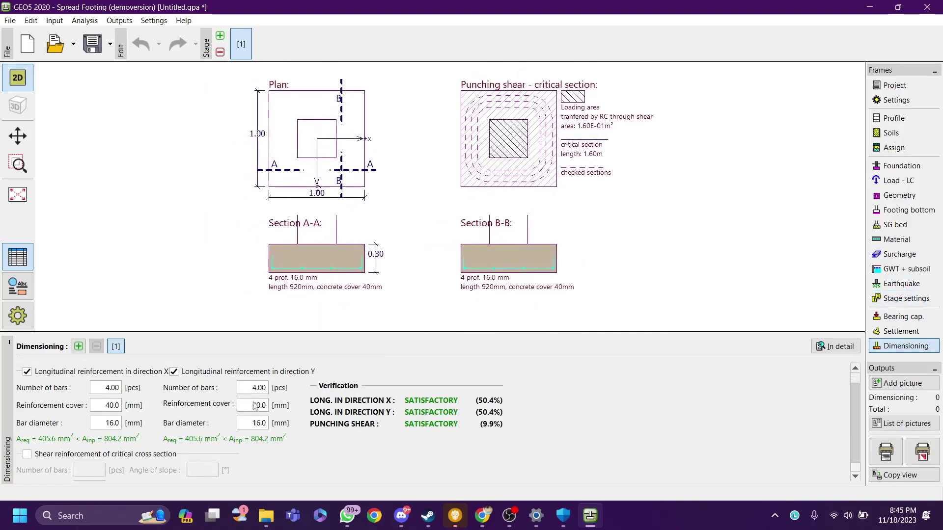
{"action": "scroll", "coordinate": [255, 407], "scroll_direction": "up", "scroll_amount": 3}
Step: Check the load choices available for dimensioning, keeping Find max. values automatically
{"action": "left_click", "coordinate": [264, 372]}
{"action": "left_click", "coordinate": [265, 373]}
{"action": "left_click", "coordinate": [216, 372]}
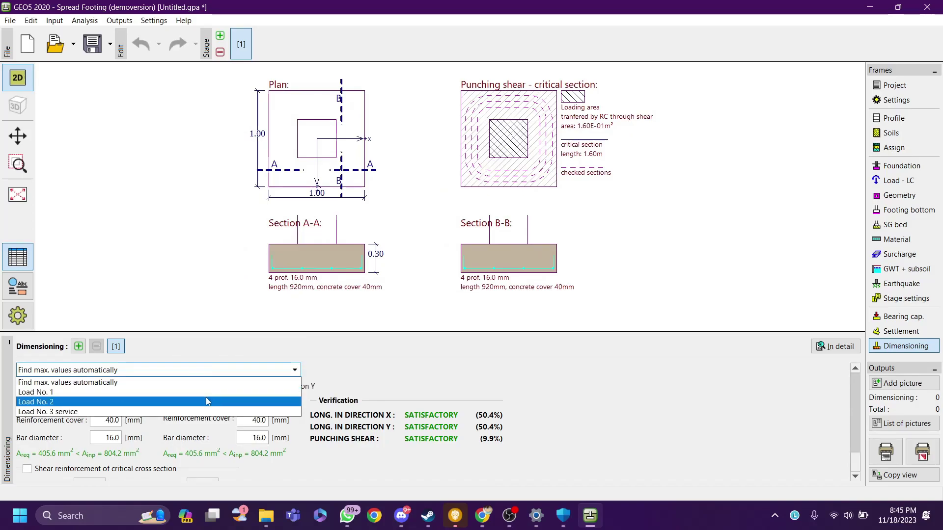
{"action": "left_click", "coordinate": [220, 376]}
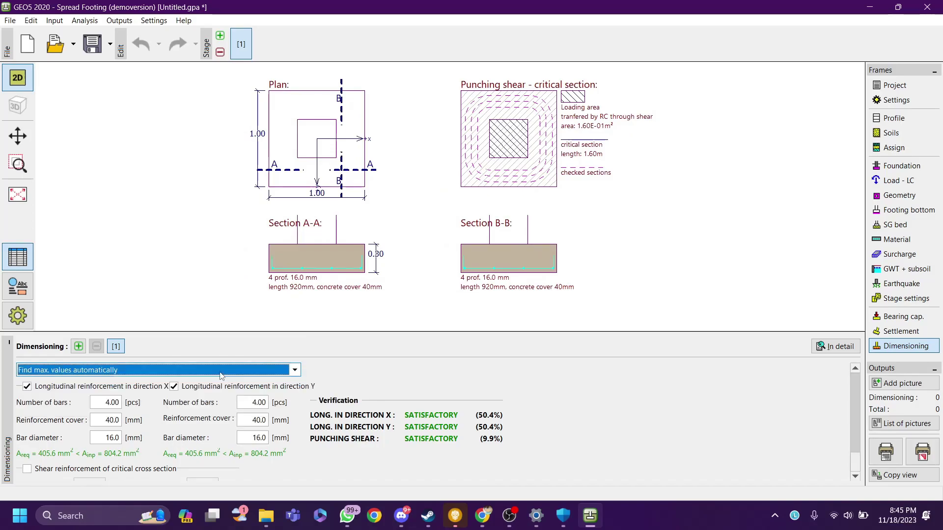
Step: Examine the longitudinal reinforcement's bar number, cover and diameter against the bars drawn in Section A-A
{"action": "scroll", "coordinate": [372, 374], "scroll_direction": "down", "scroll_amount": 1}
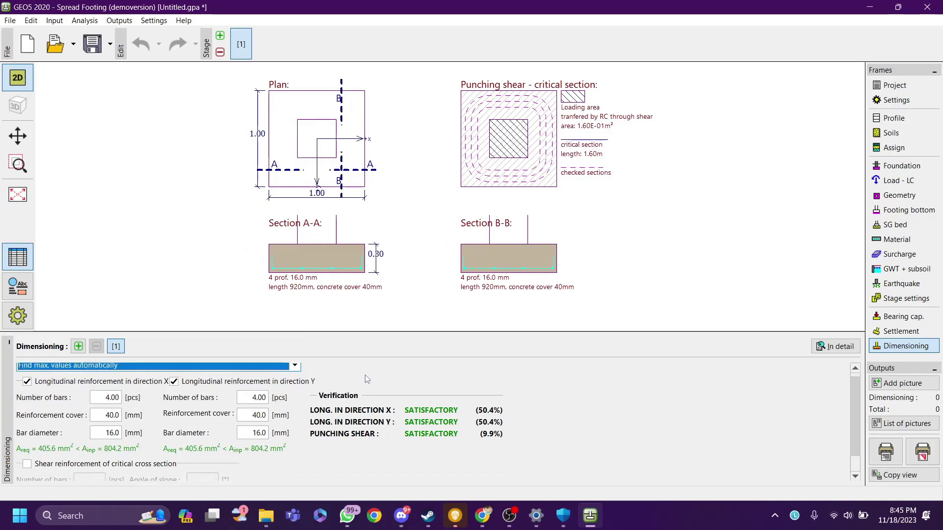
{"action": "scroll", "coordinate": [367, 379], "scroll_direction": "down", "scroll_amount": 1}
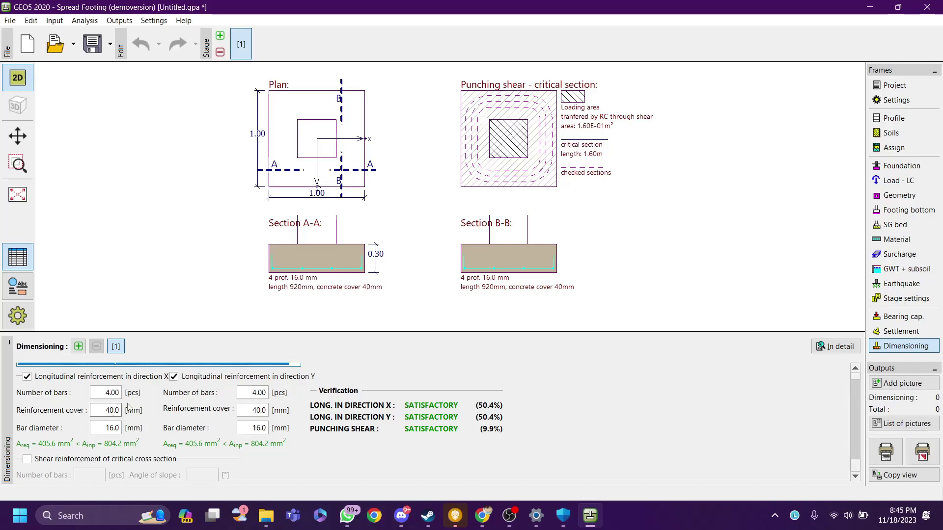
{"action": "scroll", "coordinate": [276, 267], "scroll_direction": "up", "scroll_amount": 5}
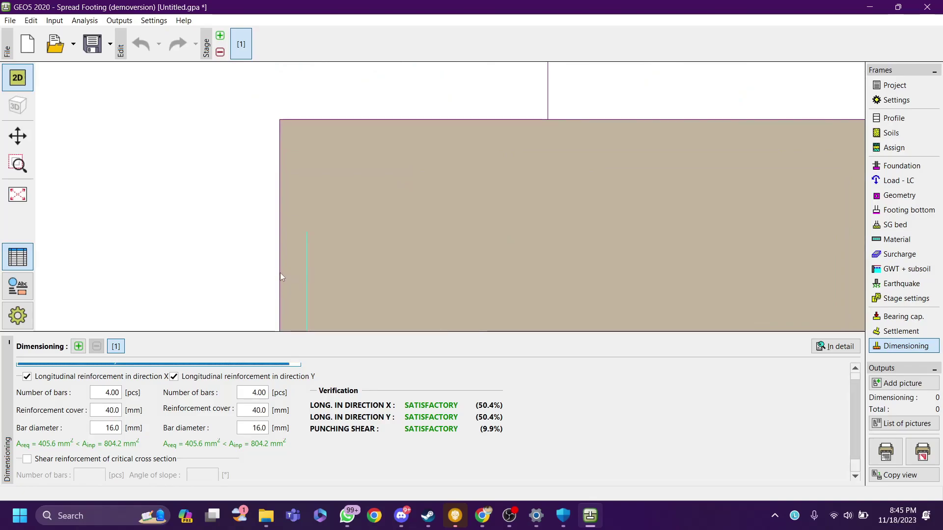
{"action": "scroll", "coordinate": [256, 326], "scroll_direction": "down", "scroll_amount": 1}
{"action": "scroll", "coordinate": [178, 395], "scroll_direction": "down", "scroll_amount": 1}
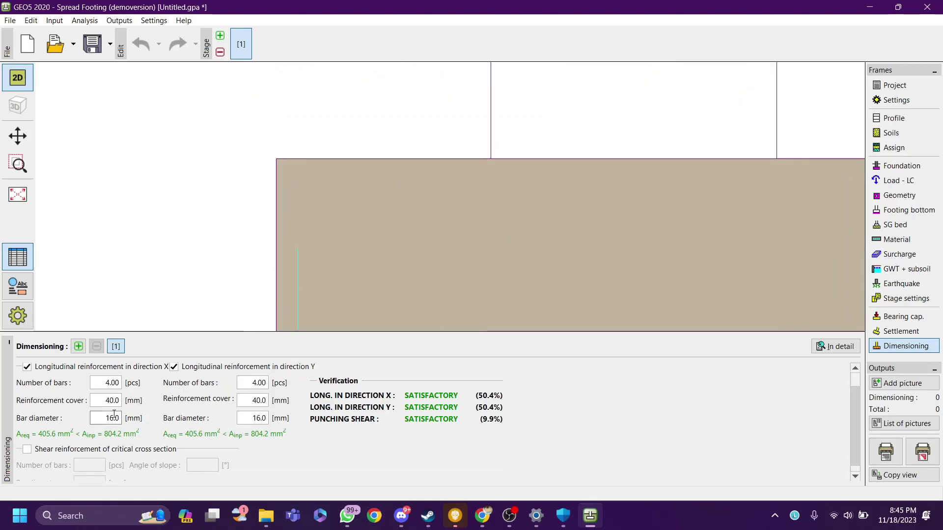
{"action": "scroll", "coordinate": [345, 244], "scroll_direction": "down", "scroll_amount": 3}
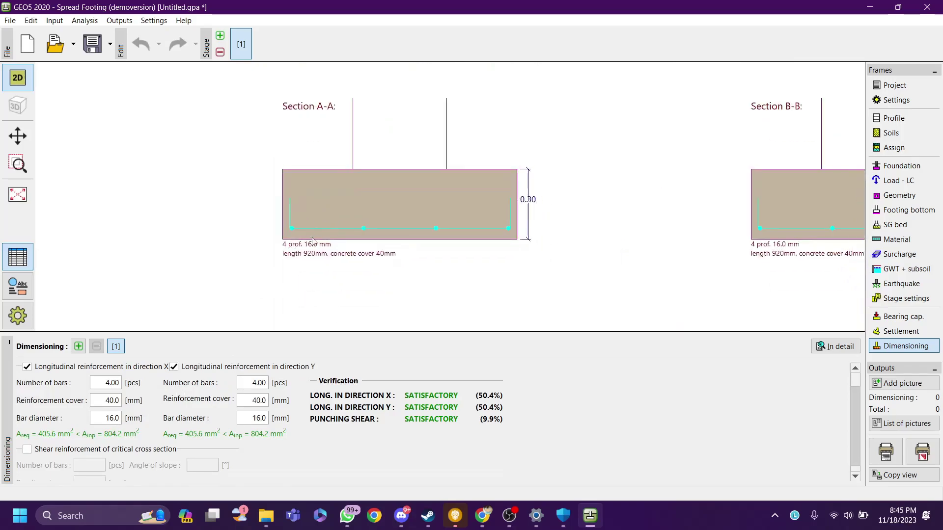
{"action": "scroll", "coordinate": [312, 238], "scroll_direction": "up", "scroll_amount": 2}
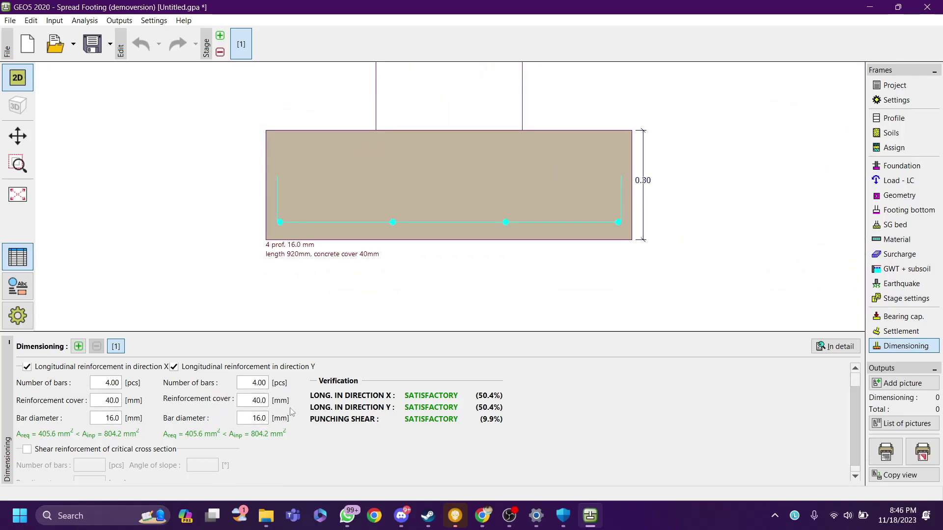
Step: Try shear reinforcement of the critical cross section and switch it off again
{"action": "left_click", "coordinate": [27, 450]}
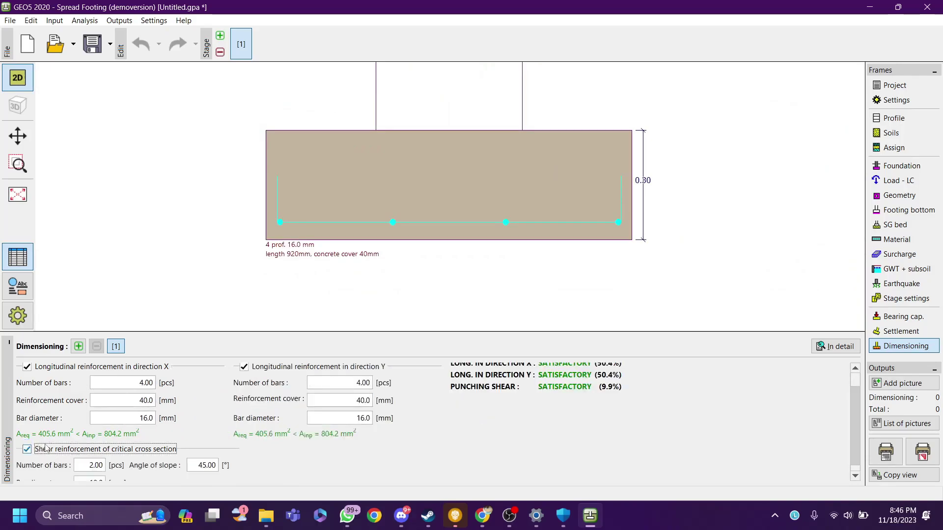
{"action": "scroll", "coordinate": [240, 423], "scroll_direction": "down", "scroll_amount": 1}
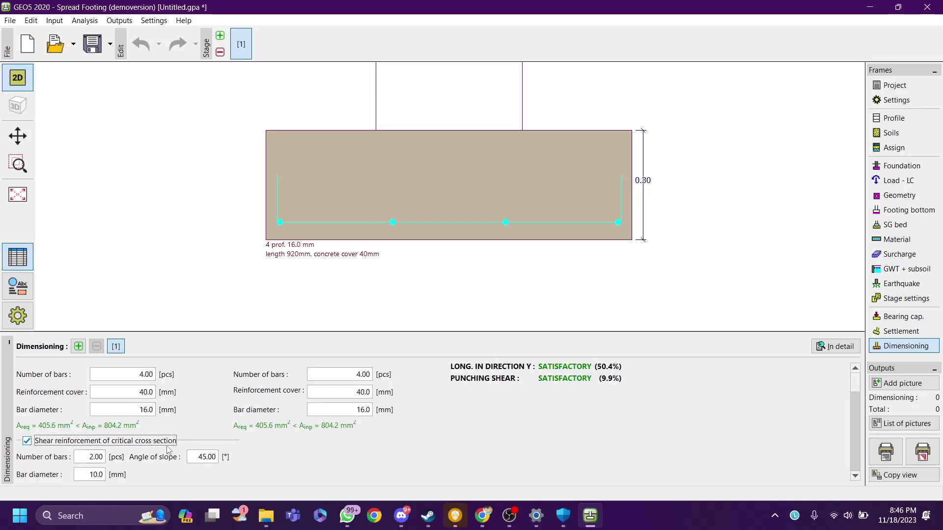
{"action": "left_click", "coordinate": [27, 442]}
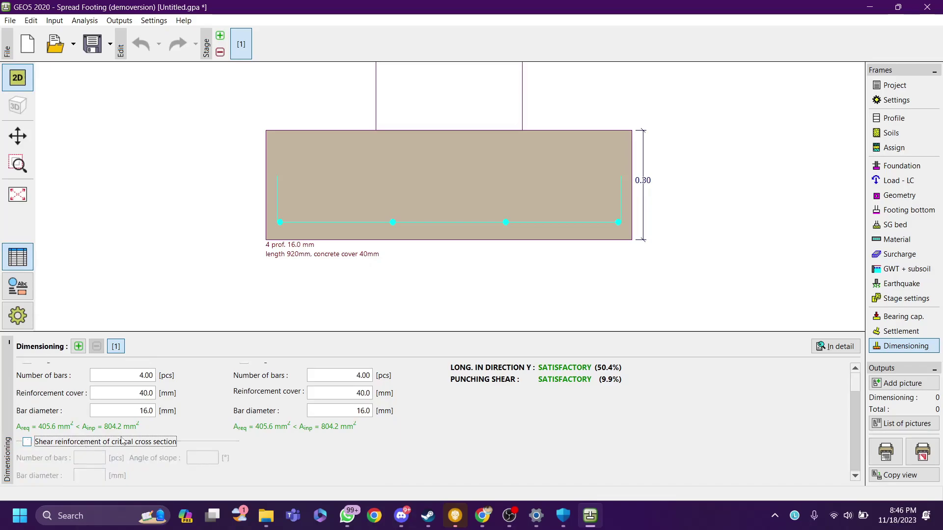
{"action": "scroll", "coordinate": [160, 410], "scroll_direction": "up", "scroll_amount": 3}
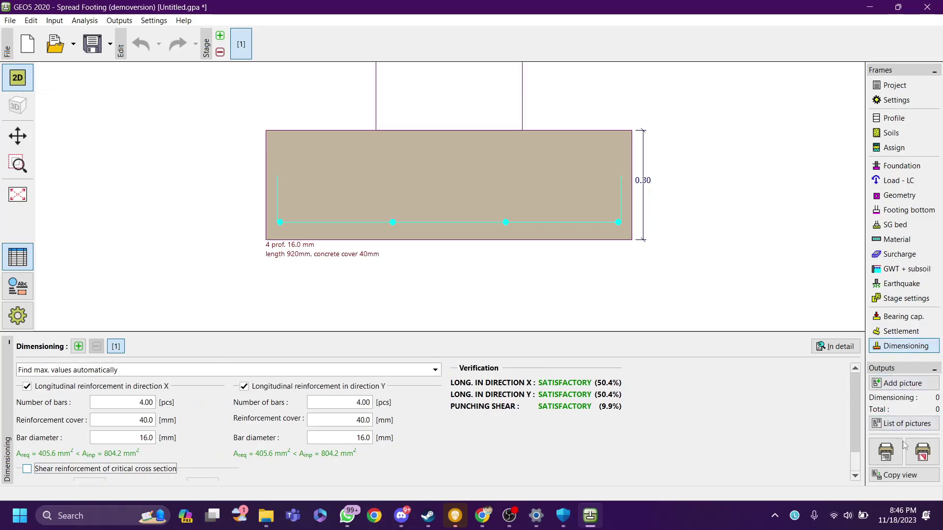
Step: Generate the analysis report and read through its soil parameters, footing geometry and material data
{"action": "left_click", "coordinate": [886, 450]}
{"action": "scroll", "coordinate": [301, 241], "scroll_direction": "down", "scroll_amount": 15}
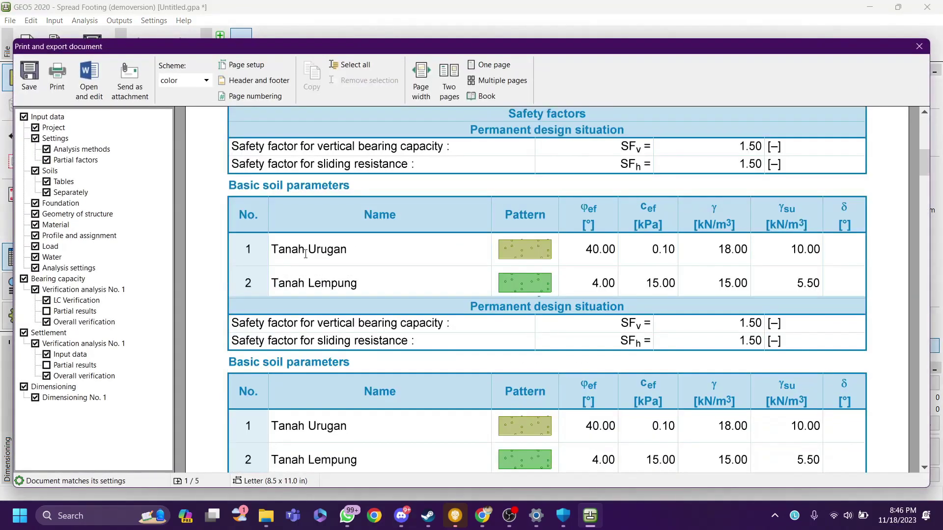
{"action": "scroll", "coordinate": [338, 260], "scroll_direction": "down", "scroll_amount": 5}
{"action": "scroll", "coordinate": [338, 260], "scroll_direction": "up", "scroll_amount": 10}
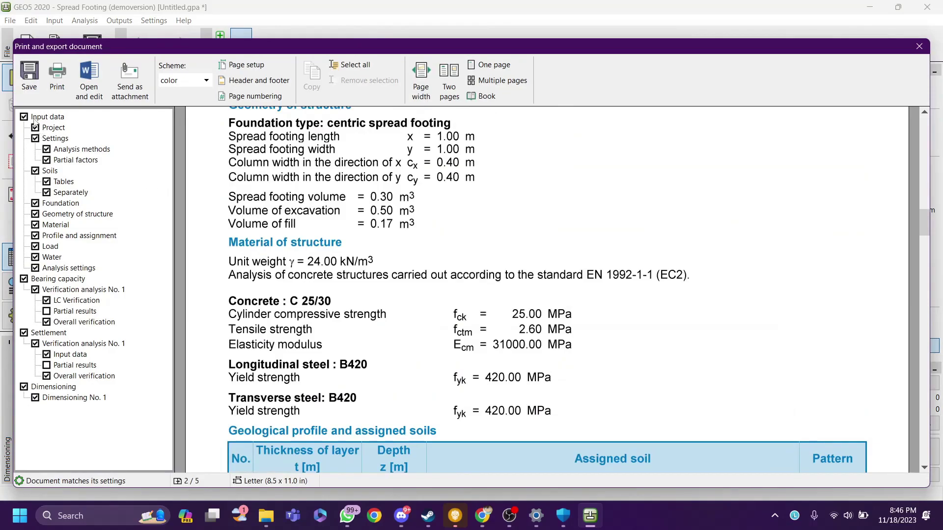
Step: Exclude the input data from the report, and try leaving out the bearing capacity and settlement sections before including both again
{"action": "left_click", "coordinate": [24, 117]}
{"action": "left_click", "coordinate": [24, 117]}
{"action": "left_click", "coordinate": [24, 117]}
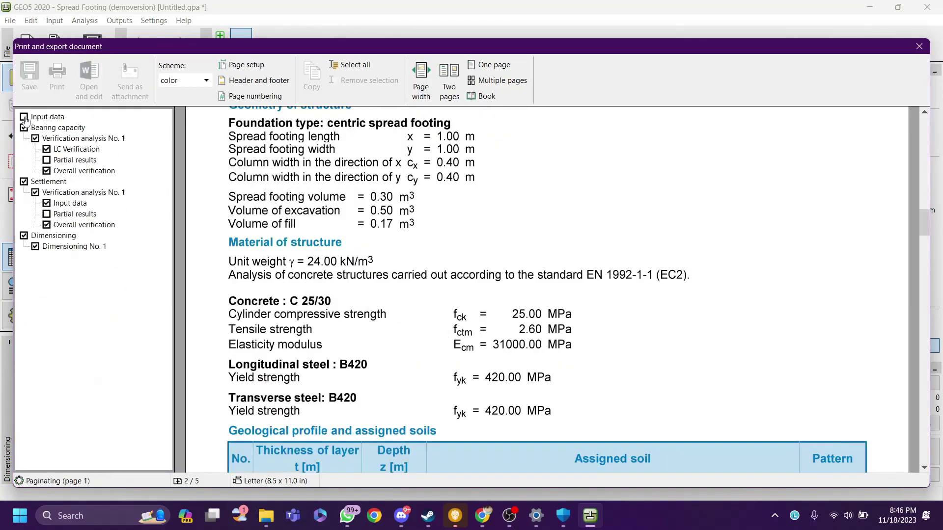
{"action": "left_click", "coordinate": [25, 128]}
{"action": "left_click", "coordinate": [24, 140]}
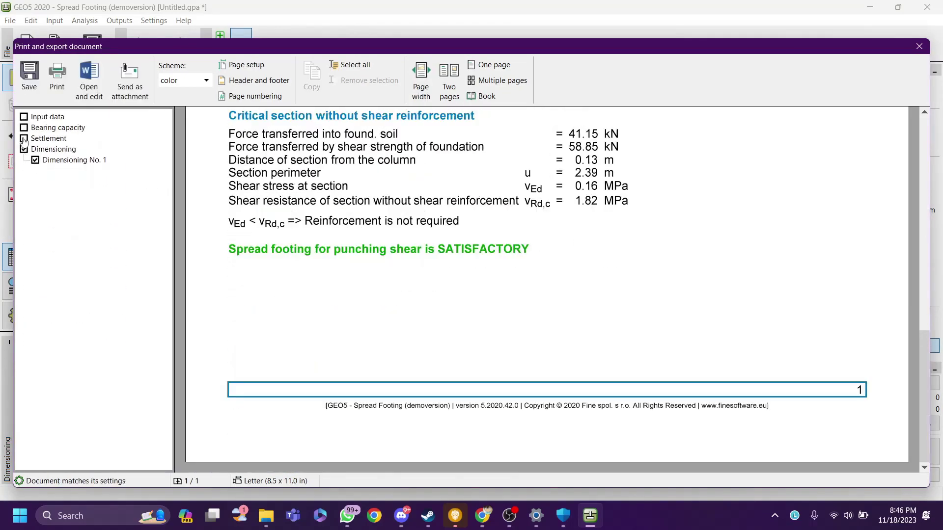
{"action": "left_click", "coordinate": [24, 140]}
{"action": "left_click", "coordinate": [24, 128]}
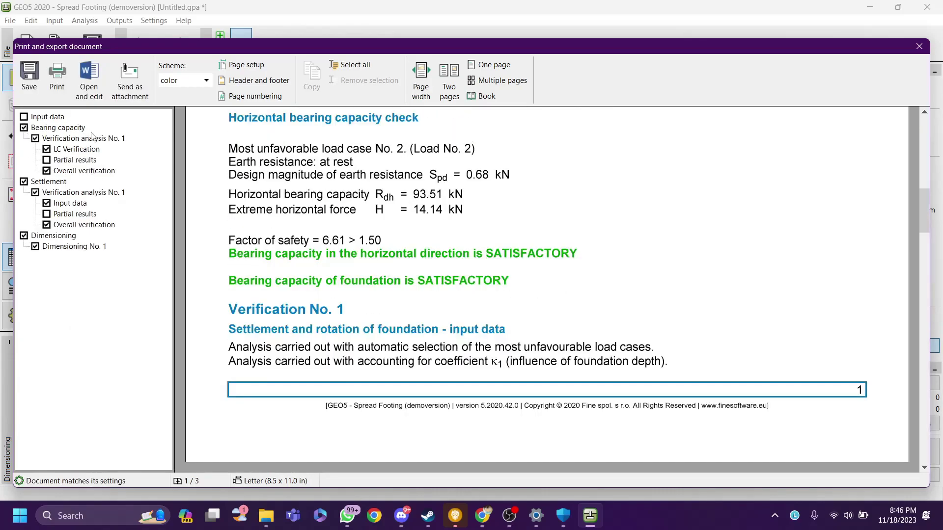
Step: Read the bearing capacity verification in the shortened report, then include the input data again and close the report
{"action": "scroll", "coordinate": [400, 206], "scroll_direction": "up", "scroll_amount": 8}
{"action": "scroll", "coordinate": [412, 206], "scroll_direction": "up", "scroll_amount": 6}
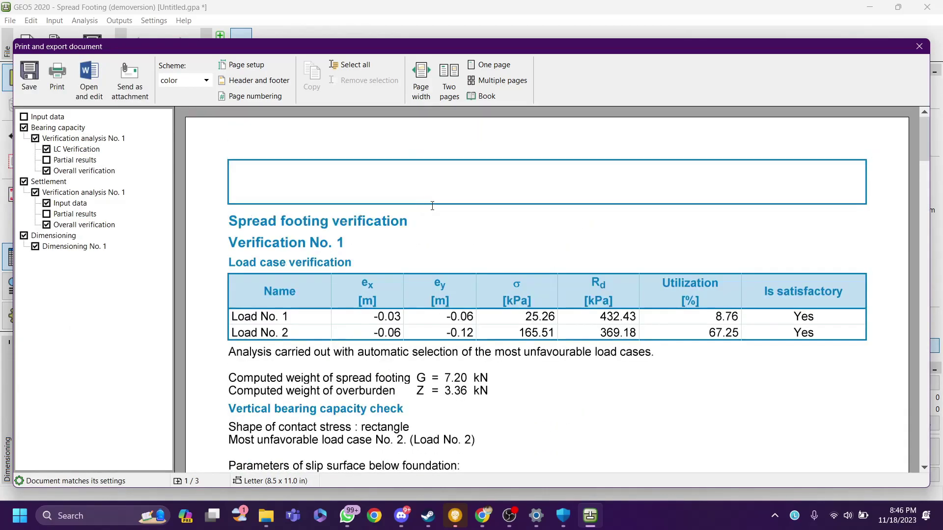
{"action": "scroll", "coordinate": [404, 273], "scroll_direction": "down", "scroll_amount": 10}
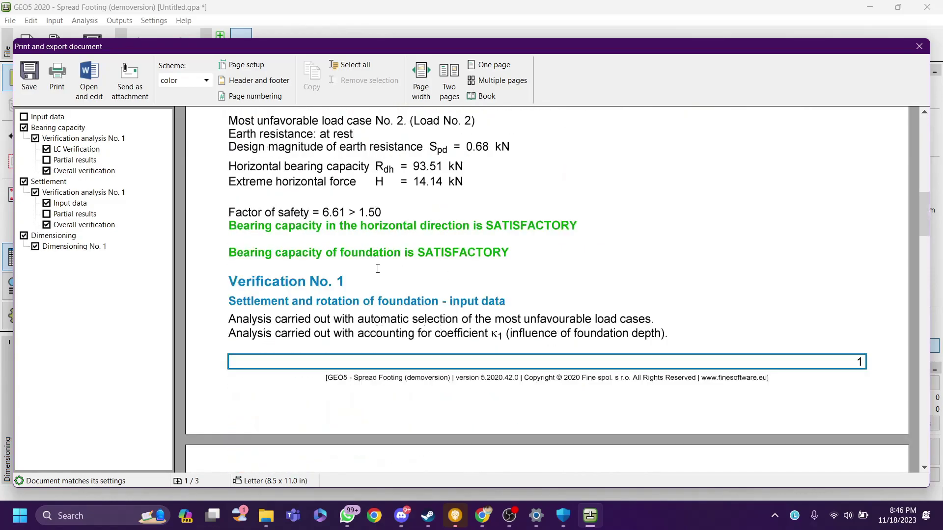
{"action": "left_click", "coordinate": [24, 117]}
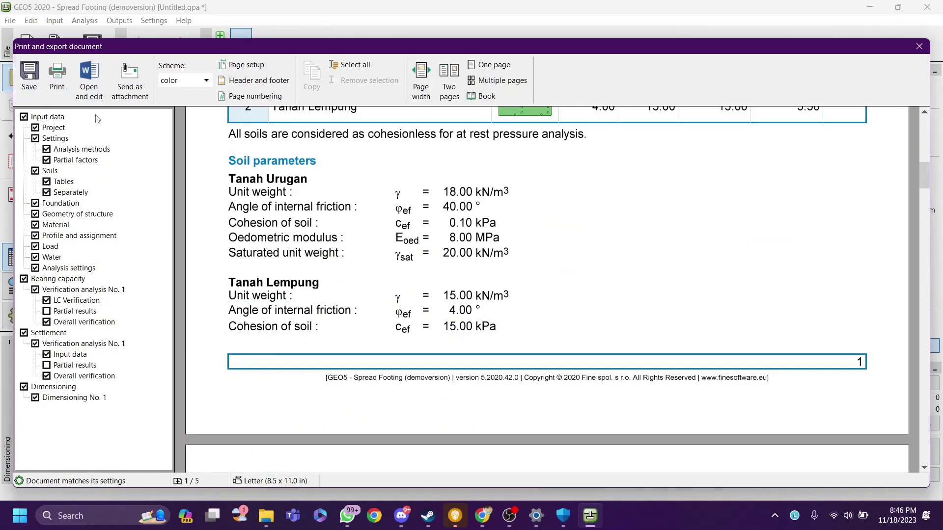
{"action": "left_click", "coordinate": [919, 46]}
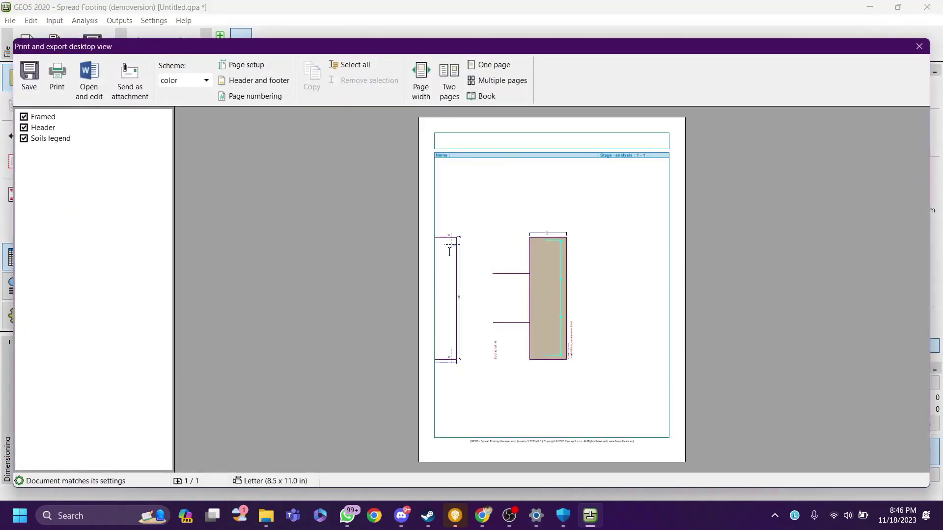
Step: Preview the printable dimensioning drawing with the plan and both sections in view, without the header and soils legend
{"action": "left_click", "coordinate": [920, 48]}
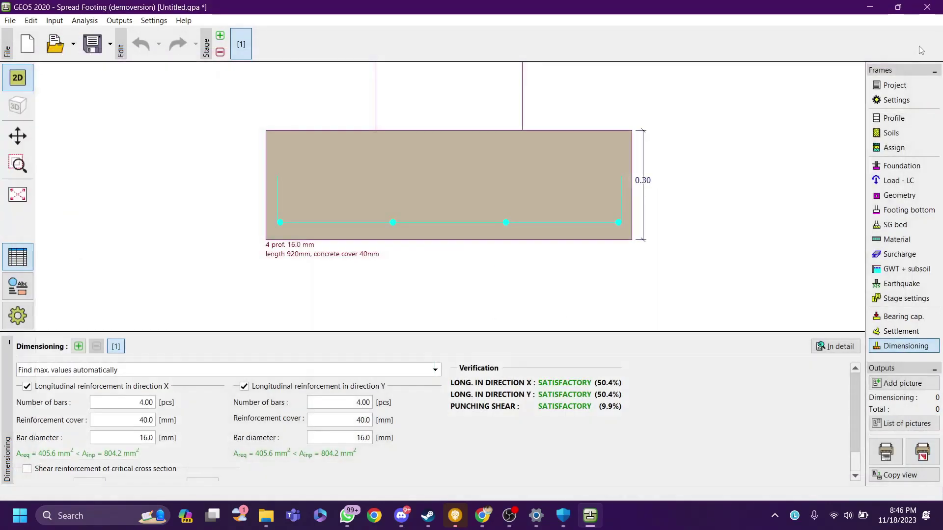
{"action": "scroll", "coordinate": [596, 166], "scroll_direction": "down", "scroll_amount": 8}
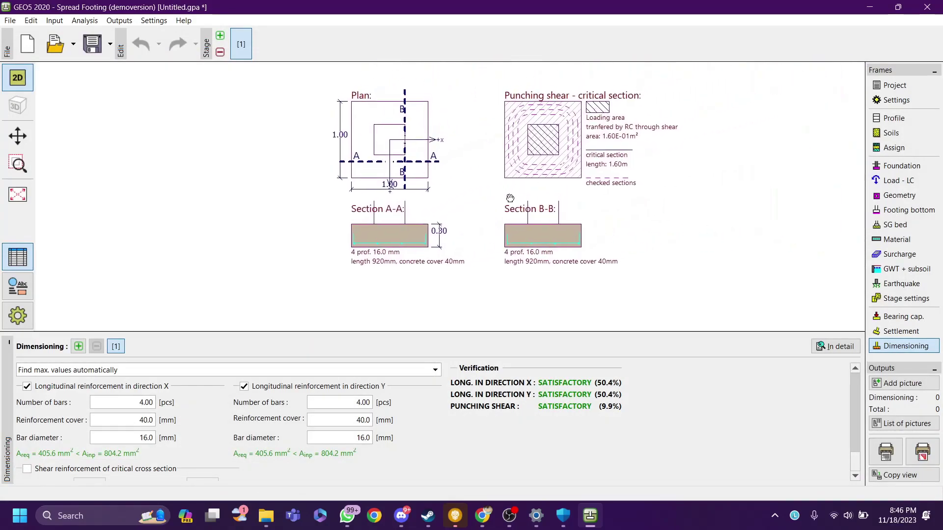
{"action": "left_click", "coordinate": [922, 451]}
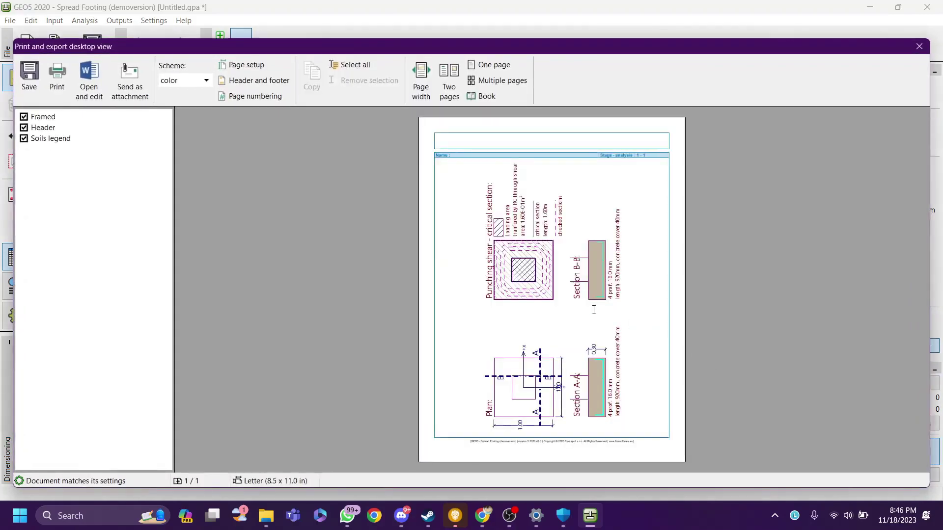
{"action": "left_click", "coordinate": [24, 139]}
{"action": "left_click", "coordinate": [24, 127]}
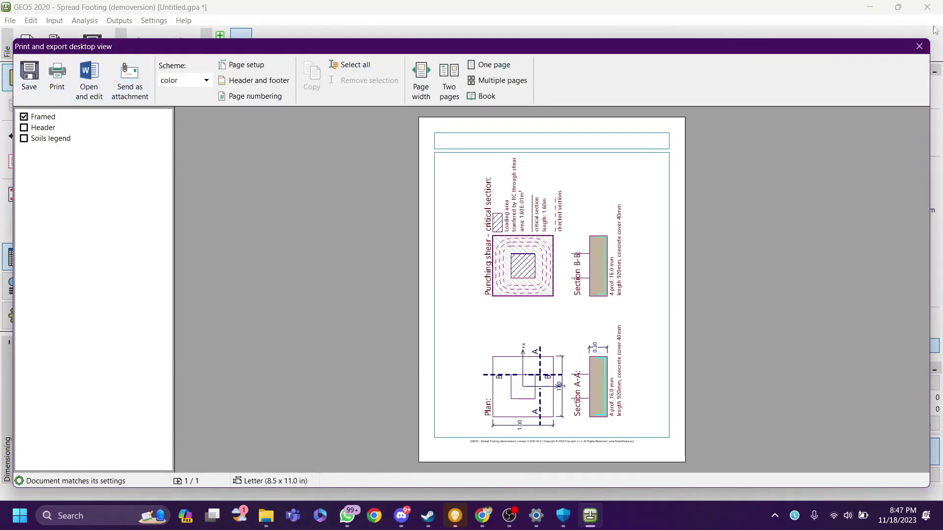
{"action": "left_click", "coordinate": [919, 46]}
Step: Review the bearing capacity checks and the settlement results with their stress diagram
{"action": "left_click", "coordinate": [903, 317]}
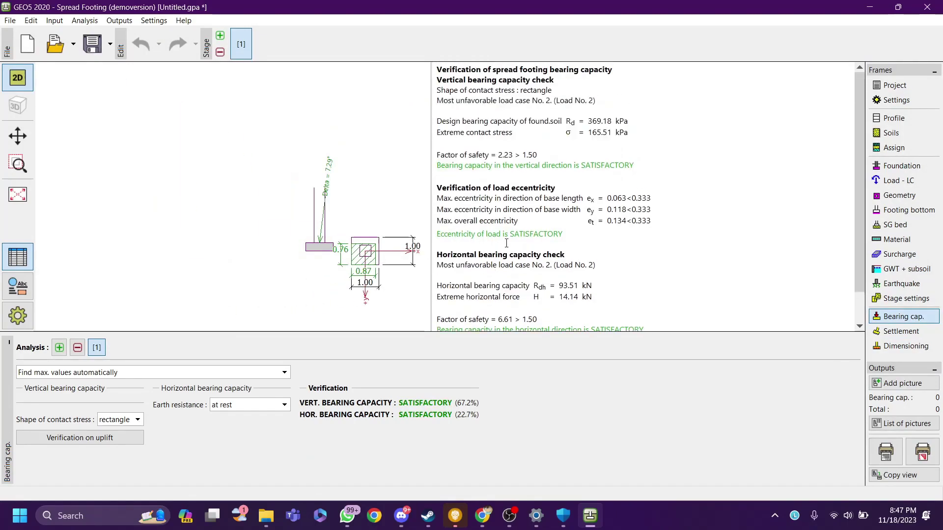
{"action": "left_click", "coordinate": [876, 332]}
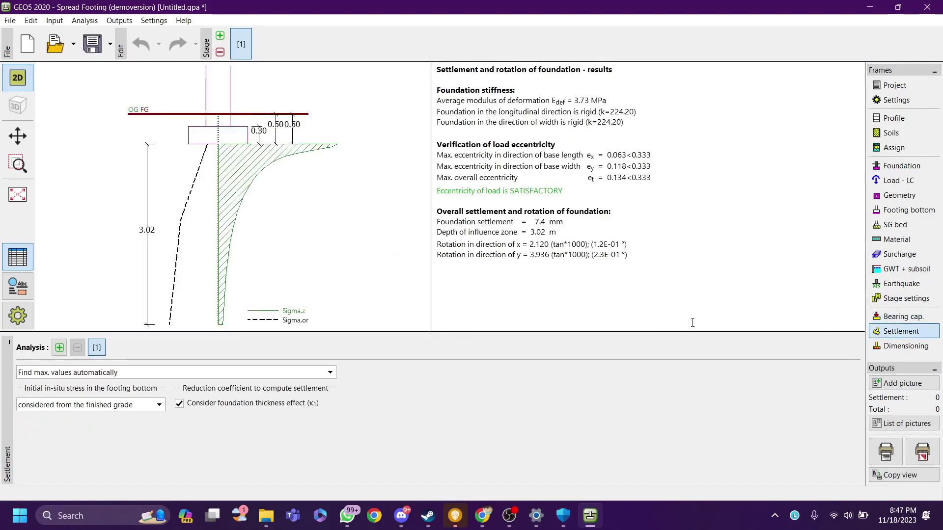
{"action": "left_click_drag", "start_coordinate": [348, 205], "coordinate": [314, 207]}
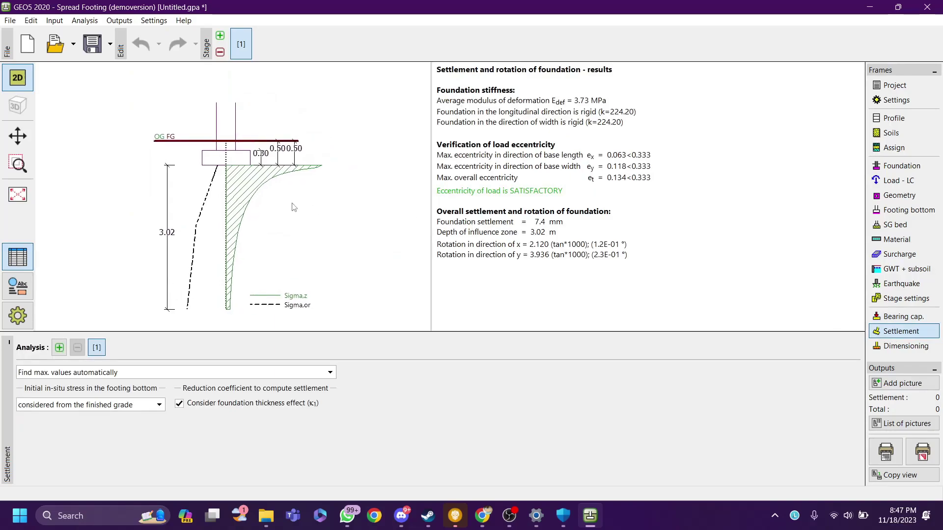
{"action": "scroll", "coordinate": [293, 206], "scroll_direction": "up", "scroll_amount": 1}
{"action": "left_click", "coordinate": [917, 319]}
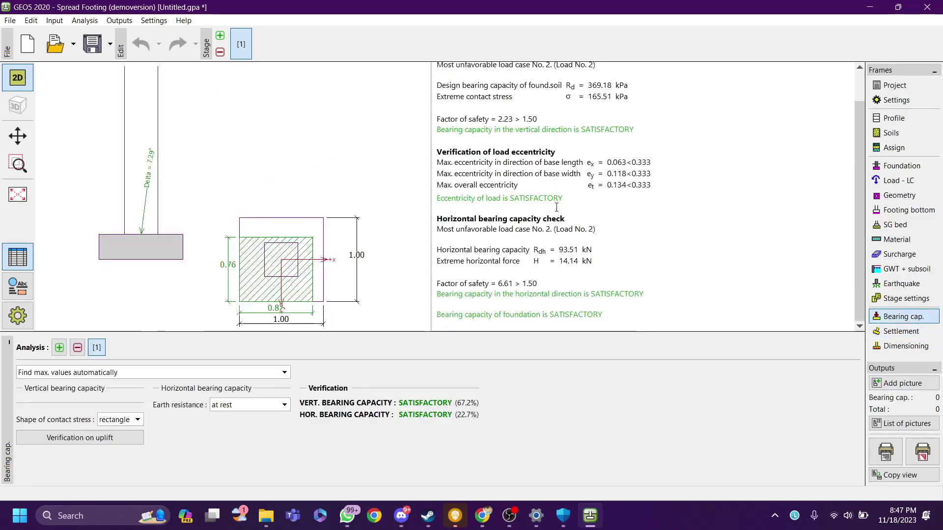
Step: Add construction stages 2 and 3, then return to stage 1
{"action": "left_click", "coordinate": [224, 37]}
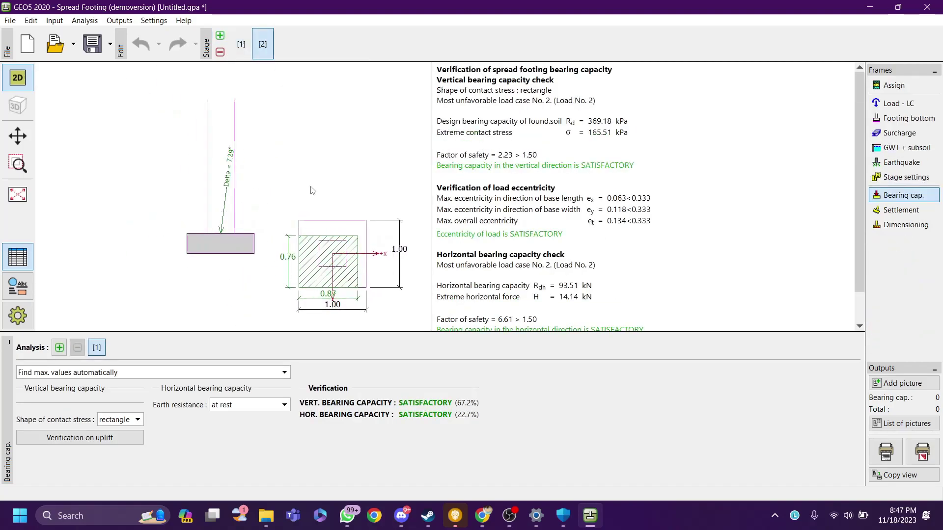
{"action": "left_click", "coordinate": [241, 45]}
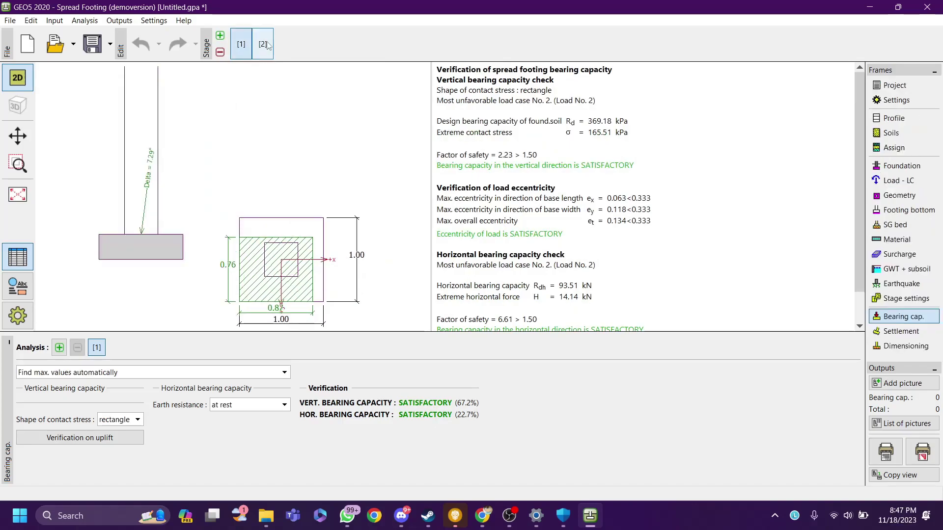
{"action": "left_click", "coordinate": [220, 36]}
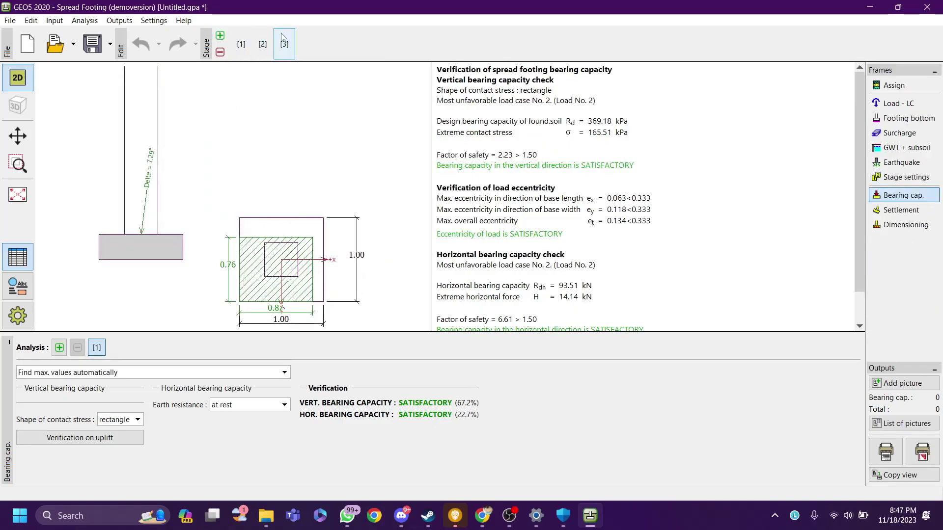
{"action": "left_click", "coordinate": [241, 44]}
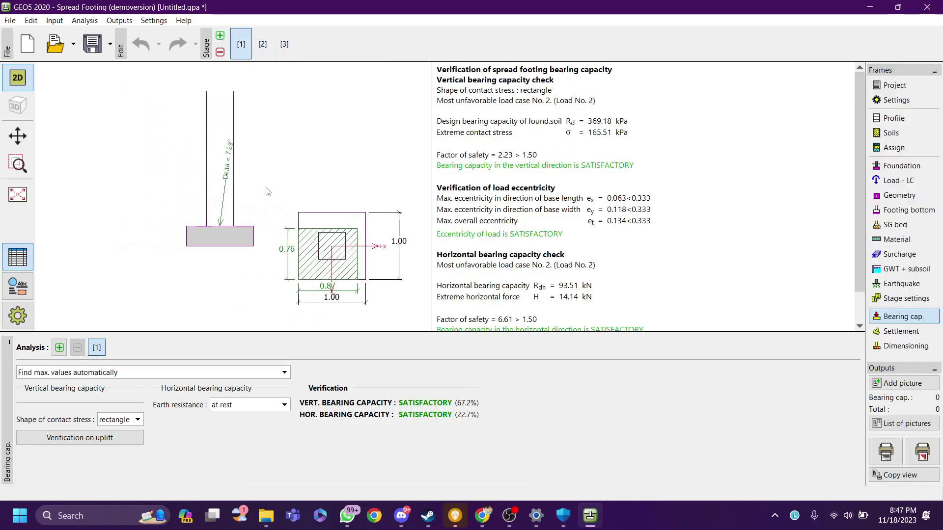
Step: Compare the bearing capacity verification and footing drawings across stages 1, 2 and 3, ending on stage 1
{"action": "scroll", "coordinate": [234, 206], "scroll_direction": "down", "scroll_amount": 2}
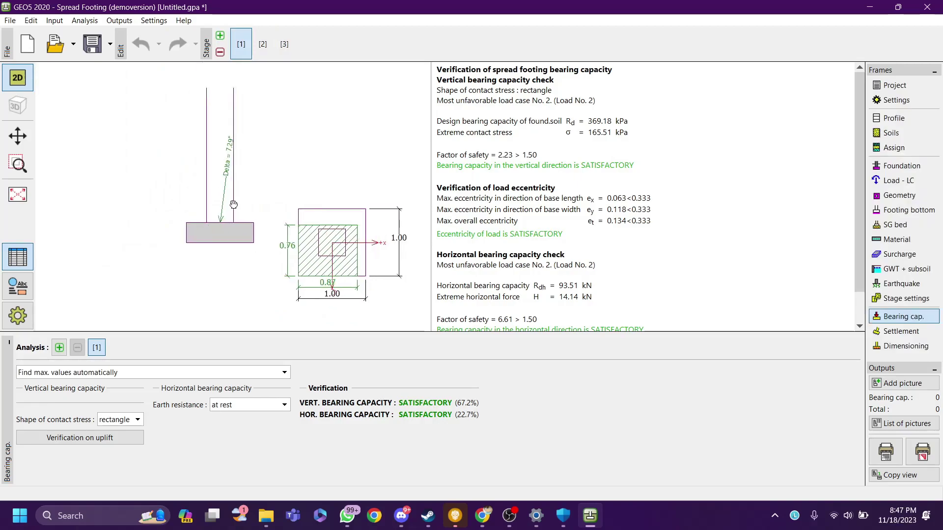
{"action": "scroll", "coordinate": [260, 144], "scroll_direction": "down", "scroll_amount": 2}
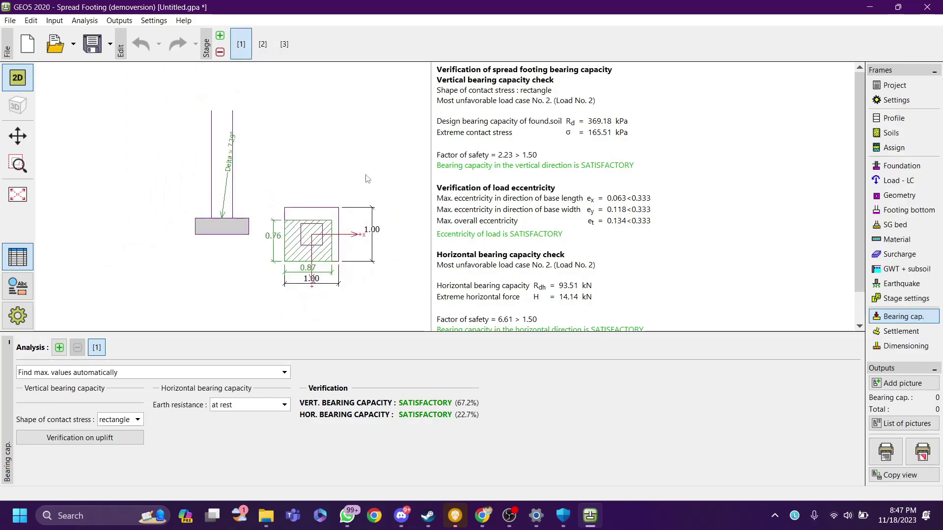
{"action": "left_click", "coordinate": [263, 44]}
{"action": "scroll", "coordinate": [239, 179], "scroll_direction": "up", "scroll_amount": 2}
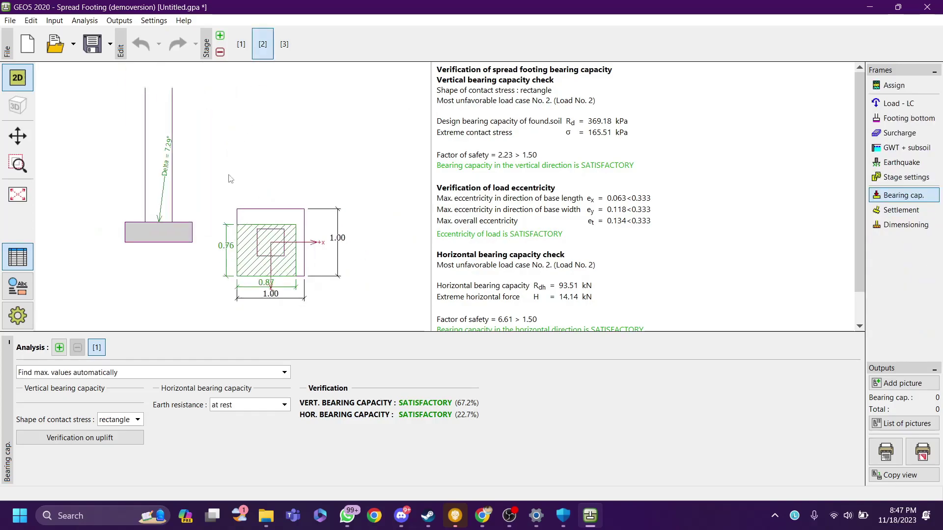
{"action": "left_click", "coordinate": [284, 44]}
{"action": "left_click", "coordinate": [242, 44]}
{"action": "scroll", "coordinate": [294, 157], "scroll_direction": "down", "scroll_amount": 2}
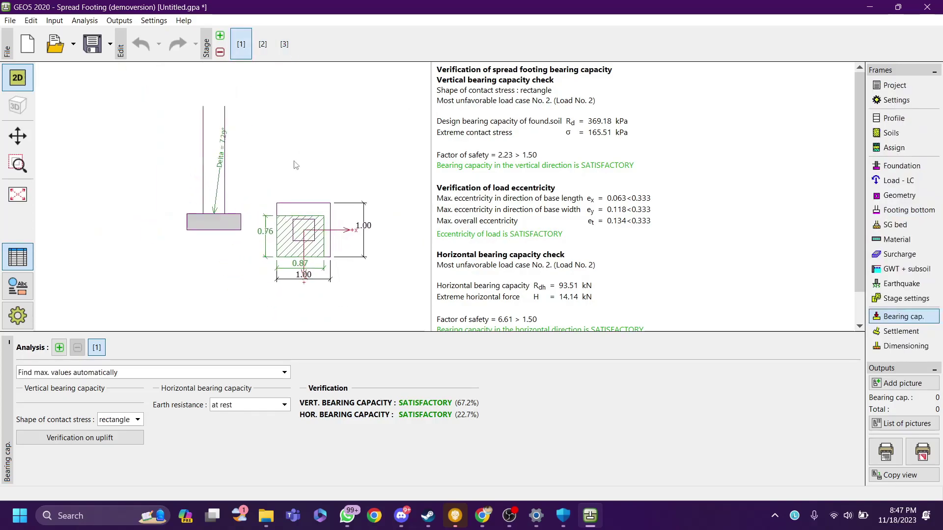
{"action": "scroll", "coordinate": [575, 211], "scroll_direction": "down", "scroll_amount": 2}
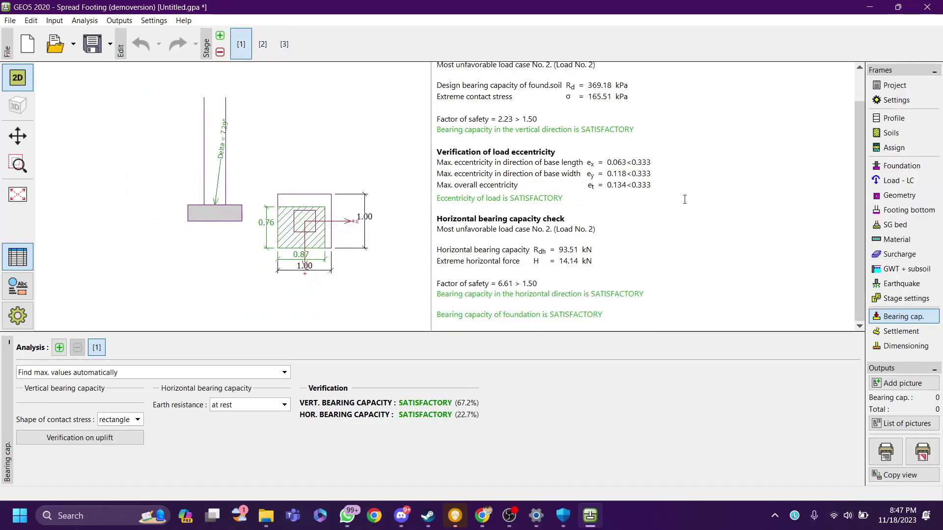
Step: Check the foundation settlement and rotation results for stage 1
{"action": "left_click", "coordinate": [918, 346]}
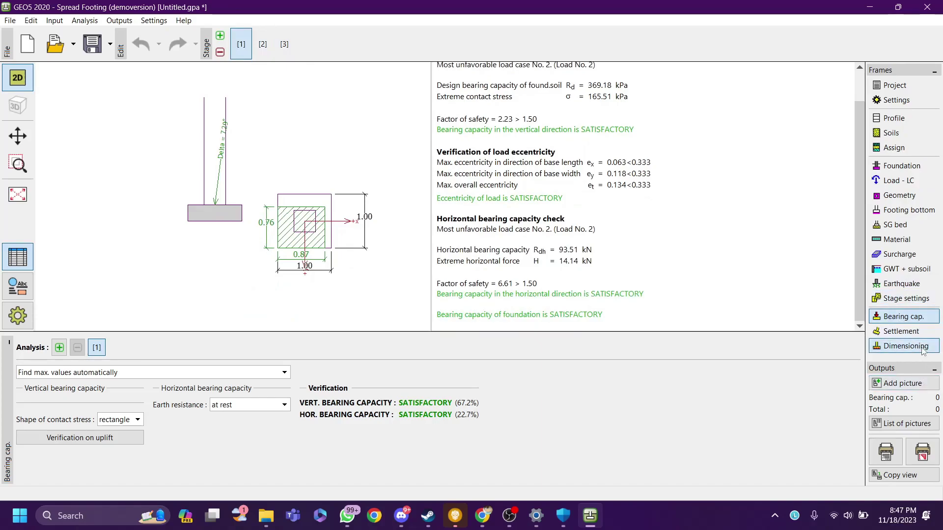
{"action": "left_click", "coordinate": [919, 331]}
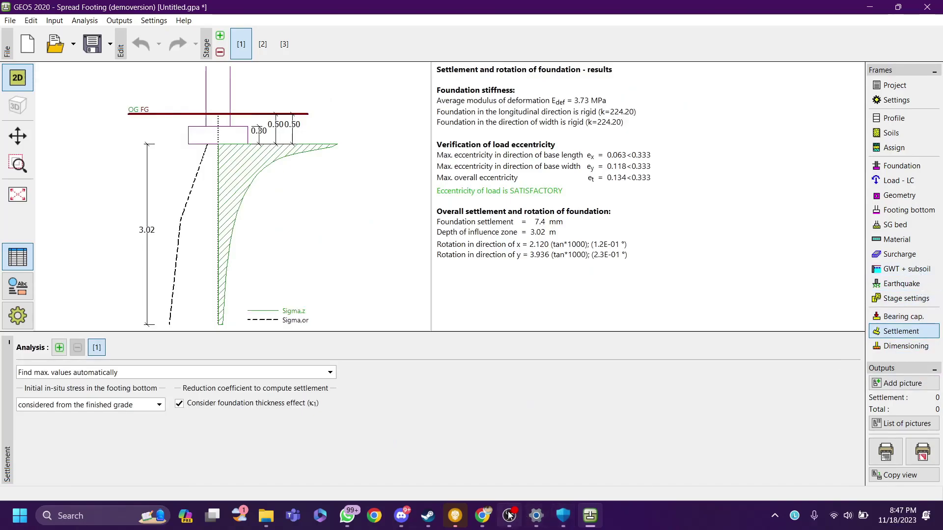
{"action": "mouse_move", "coordinate": [509, 515]}
Step: Enable the earthquake analysis for stage 1
{"action": "left_click", "coordinate": [903, 284]}
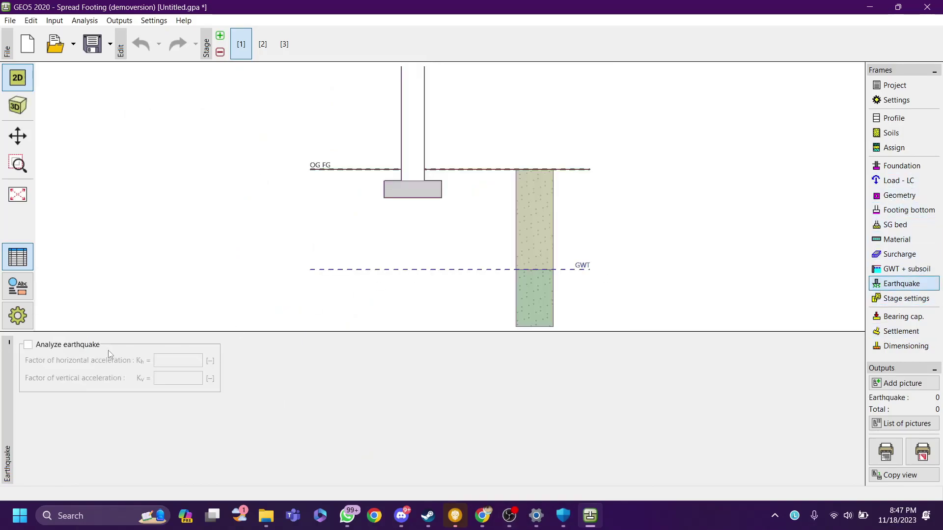
{"action": "left_click", "coordinate": [68, 346]}
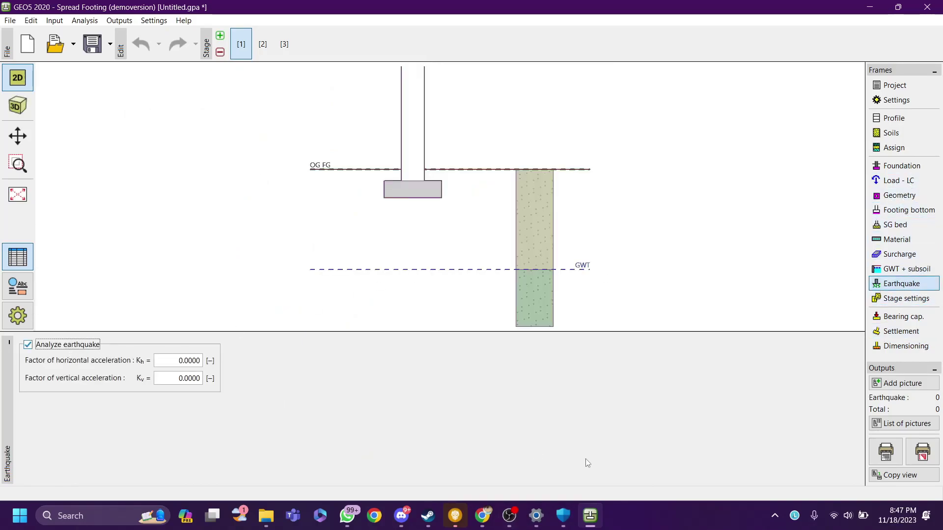
{"action": "left_click", "coordinate": [509, 515]}
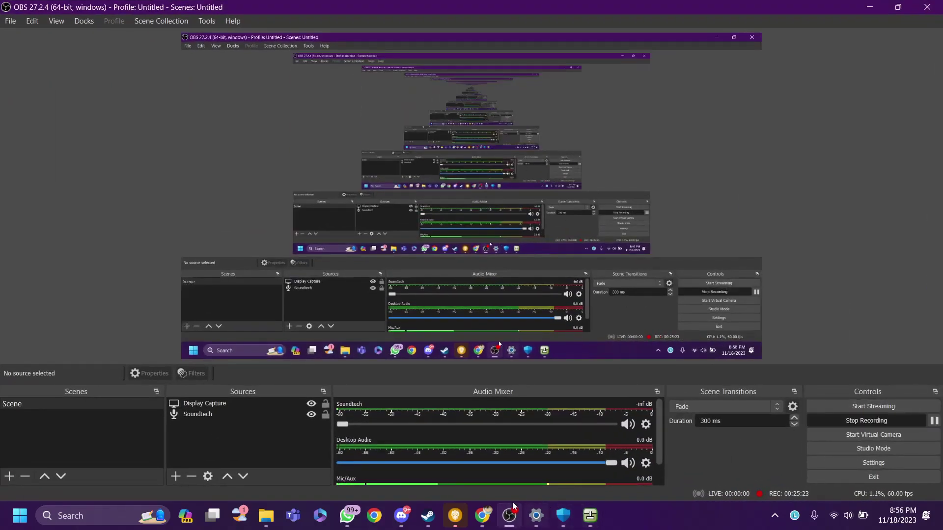
{"action": "left_click", "coordinate": [510, 516]}
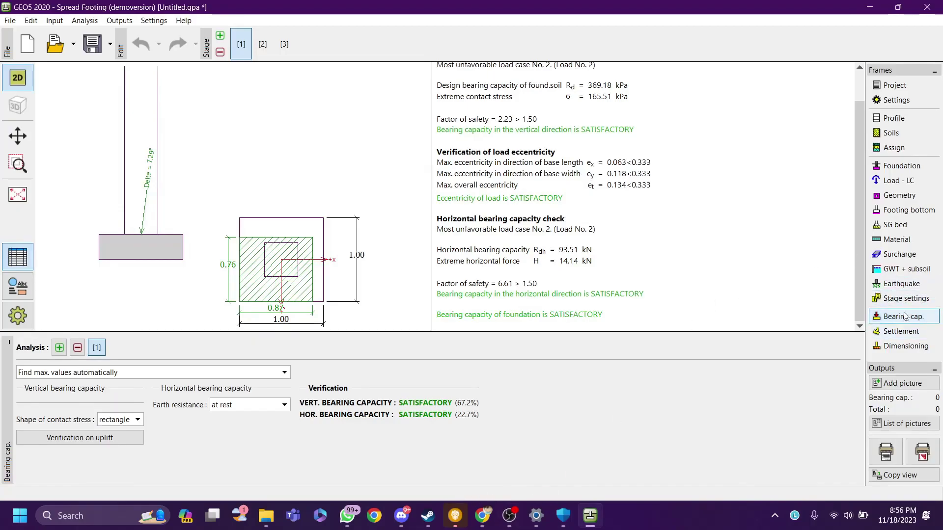
Step: Switch to Chrome and skim the PDF "Mencari Kv dan Kh pada Geo5", returning to its first page
{"action": "left_click", "coordinate": [905, 290]}
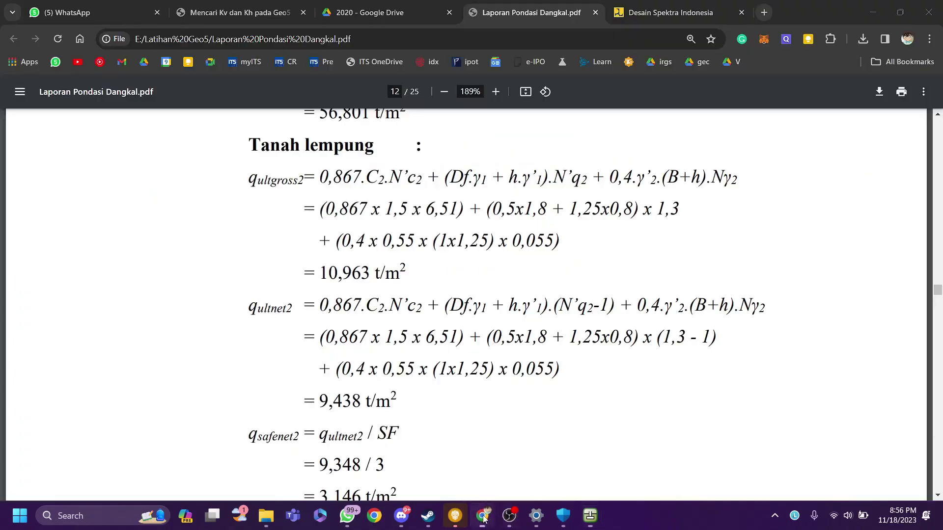
{"action": "left_click", "coordinate": [482, 516]}
{"action": "left_click", "coordinate": [245, 3]}
{"action": "scroll", "coordinate": [438, 168], "scroll_direction": "down", "scroll_amount": 10}
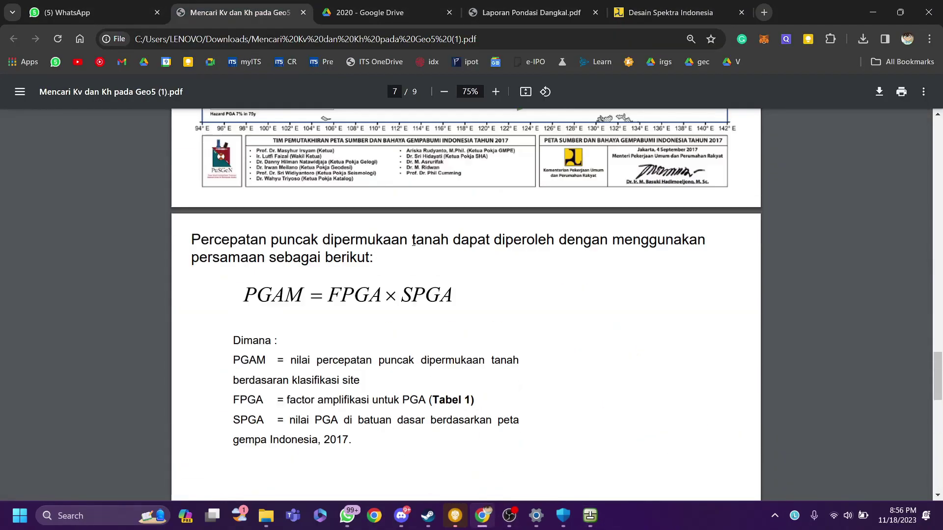
{"action": "scroll", "coordinate": [436, 148], "scroll_direction": "up", "scroll_amount": 15}
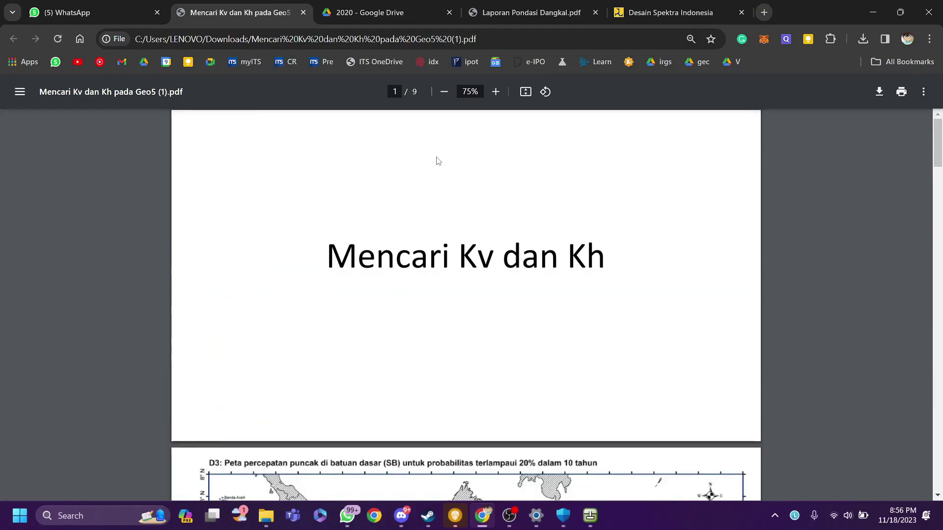
Step: Skim the peak ground acceleration hazard maps up to page 5 of the Kv and Kh PDF
{"action": "scroll", "coordinate": [439, 161], "scroll_direction": "down", "scroll_amount": 20}
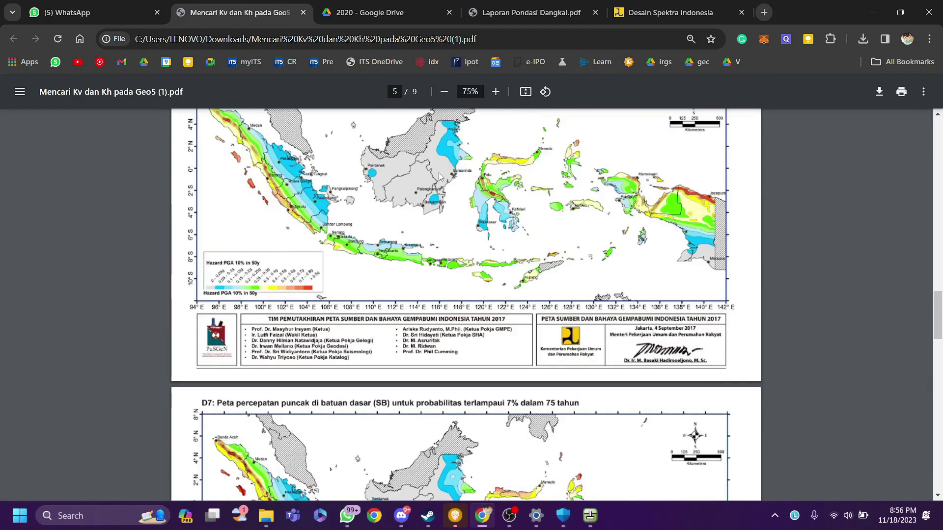
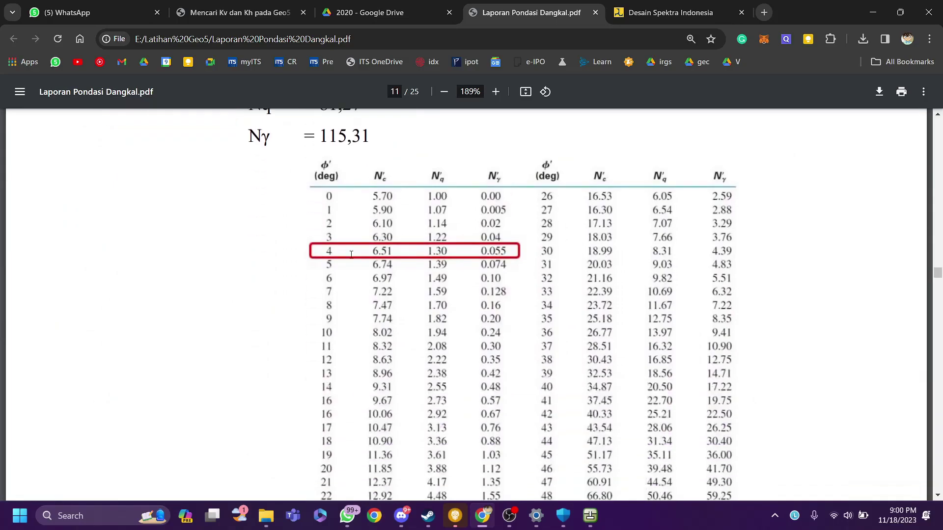
Step: Read the fill soil (Tanah urugan) bearing capacity calculation, from qultnet1 to qsafe1, on page 12 of Laporan Pondasi Dangkal.pdf
{"action": "scroll", "coordinate": [350, 255], "scroll_direction": "down", "scroll_amount": 5}
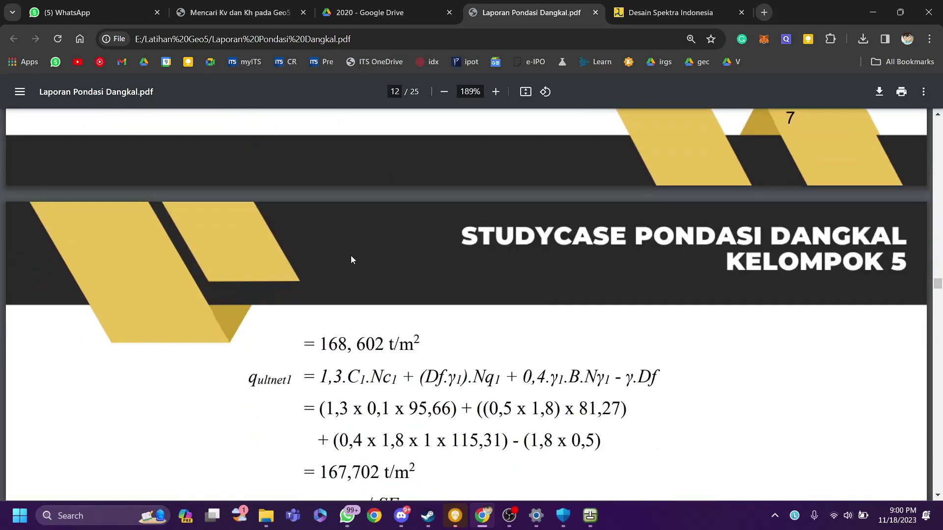
{"action": "scroll", "coordinate": [361, 188], "scroll_direction": "up", "scroll_amount": 3}
{"action": "scroll", "coordinate": [454, 205], "scroll_direction": "down", "scroll_amount": 12}
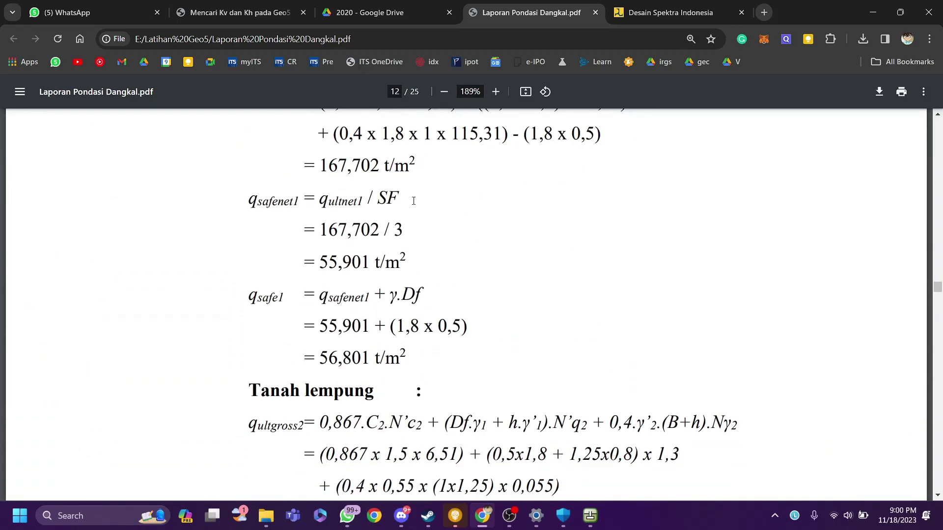
{"action": "scroll", "coordinate": [324, 209], "scroll_direction": "up", "scroll_amount": 3}
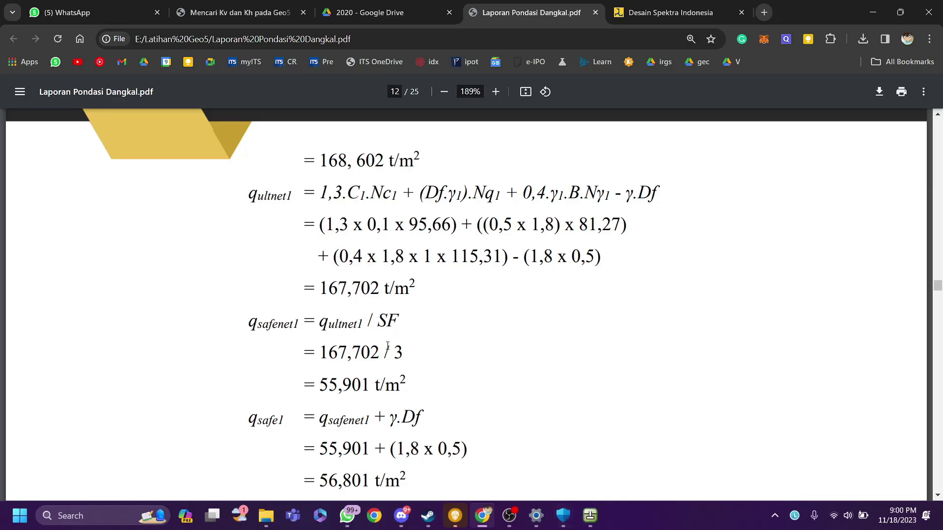
{"action": "scroll", "coordinate": [388, 345], "scroll_direction": "down", "scroll_amount": 1}
{"action": "scroll", "coordinate": [398, 329], "scroll_direction": "up", "scroll_amount": 1}
{"action": "scroll", "coordinate": [395, 329], "scroll_direction": "down", "scroll_amount": 2}
{"action": "scroll", "coordinate": [408, 285], "scroll_direction": "up", "scroll_amount": 2}
{"action": "scroll", "coordinate": [408, 285], "scroll_direction": "down", "scroll_amount": 4}
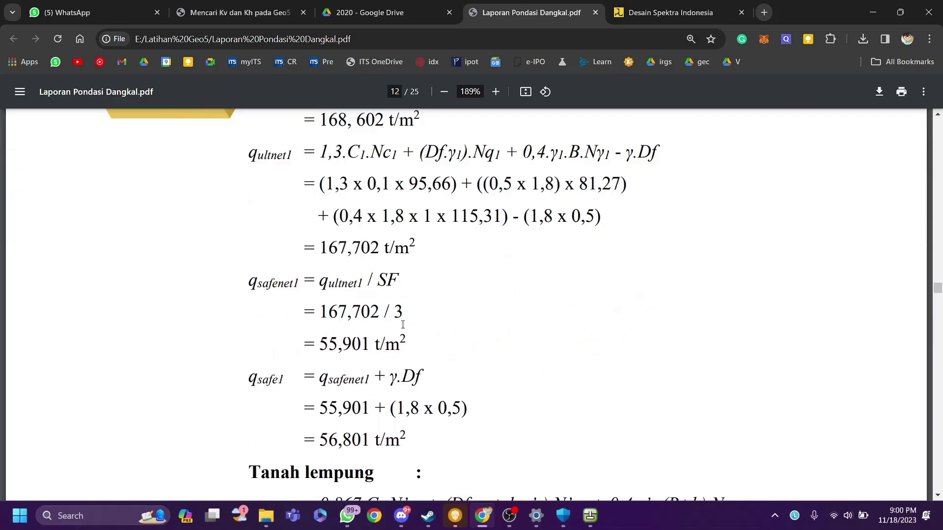
{"action": "scroll", "coordinate": [344, 187], "scroll_direction": "up", "scroll_amount": 3}
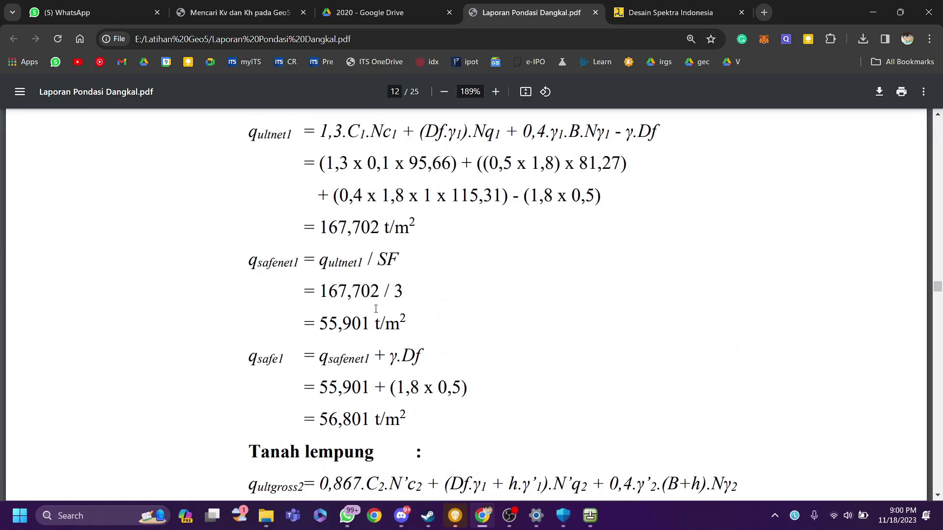
{"action": "scroll", "coordinate": [418, 321], "scroll_direction": "down", "scroll_amount": 3}
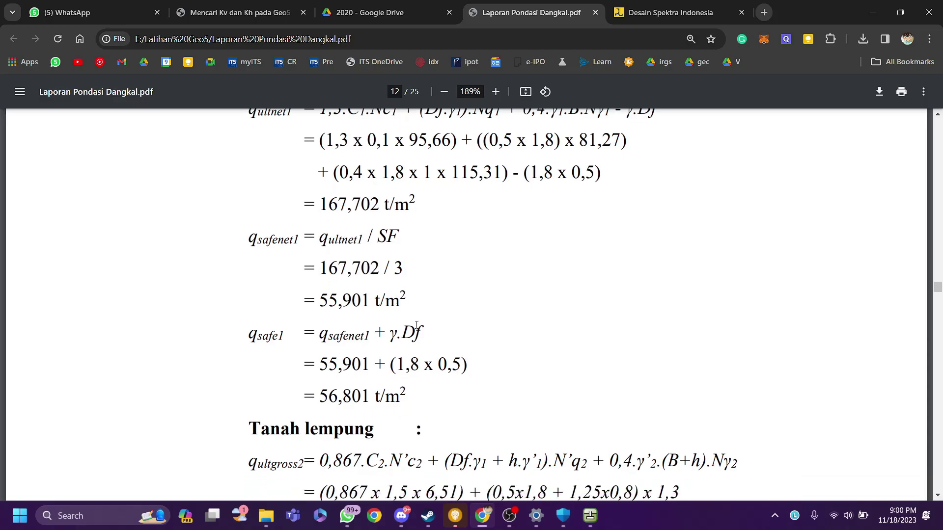
Step: Read the clay (Tanah lempung) bearing capacity calculation, from qultgross2 to qsafe2, in the report
{"action": "scroll", "coordinate": [405, 273], "scroll_direction": "down", "scroll_amount": 2}
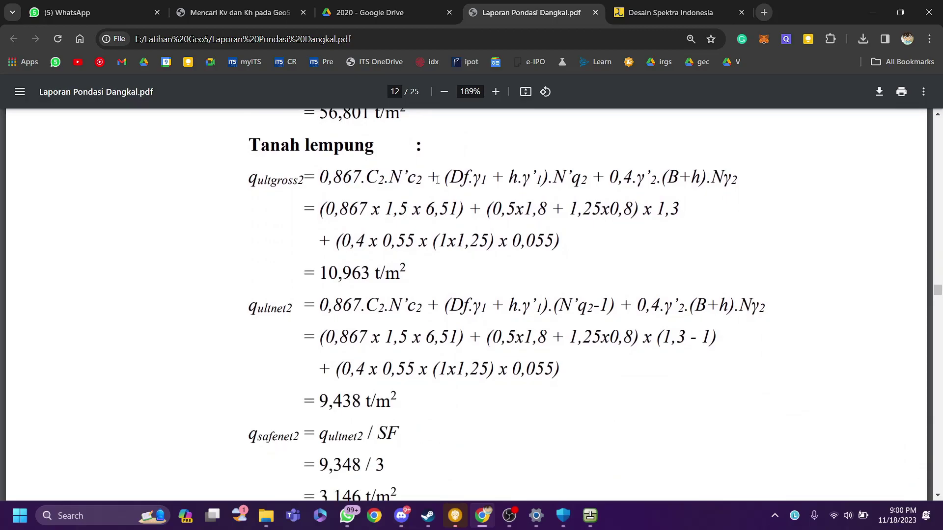
{"action": "scroll", "coordinate": [437, 181], "scroll_direction": "down", "scroll_amount": 1}
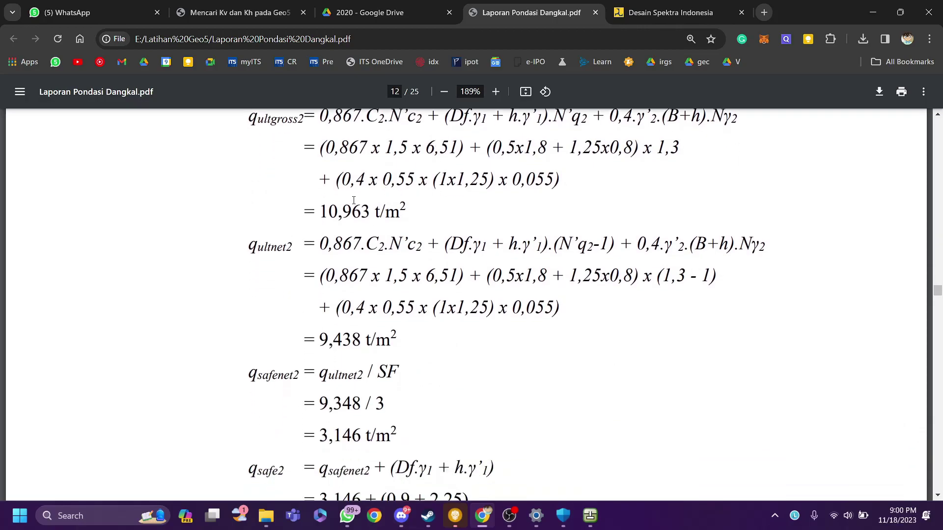
{"action": "scroll", "coordinate": [325, 284], "scroll_direction": "down", "scroll_amount": 1}
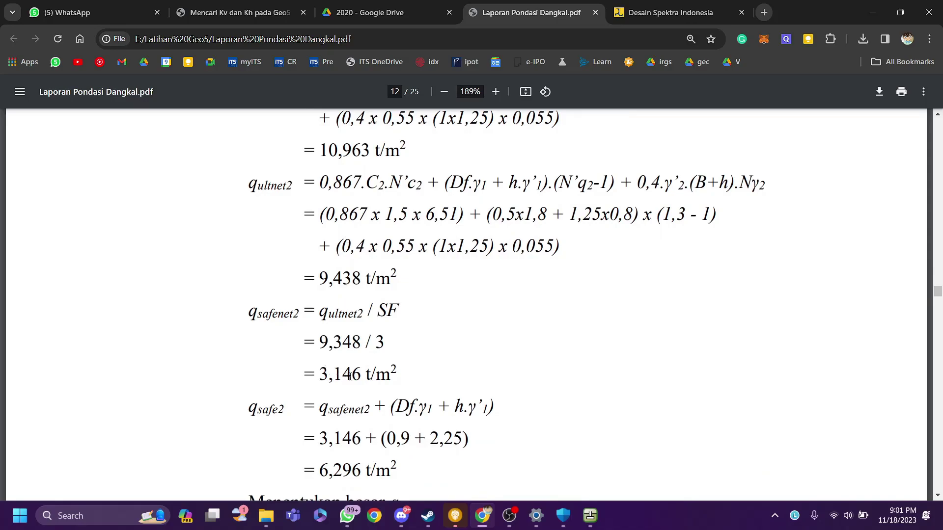
{"action": "scroll", "coordinate": [349, 376], "scroll_direction": "down", "scroll_amount": 1}
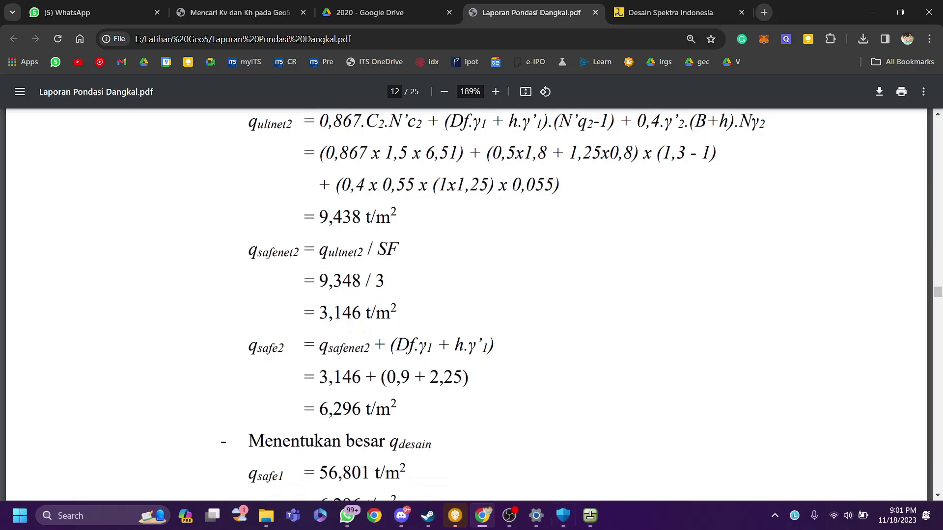
Step: Switch to GEO5 and review the stage 1 bearing capacity verification, including load eccentricity and the horizontal check
{"action": "left_click", "coordinate": [590, 515]}
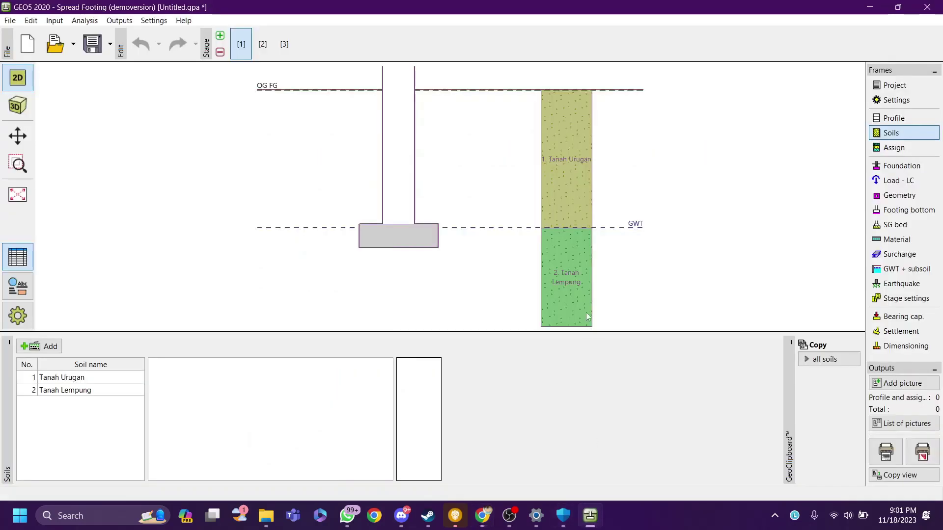
{"action": "left_click", "coordinate": [902, 317]}
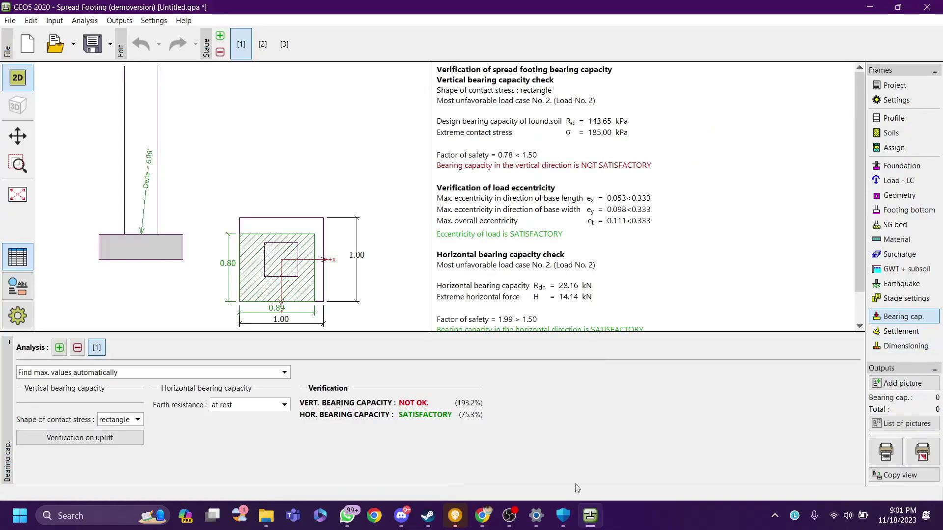
{"action": "mouse_move", "coordinate": [590, 520]}
{"action": "scroll", "coordinate": [602, 156], "scroll_direction": "down", "scroll_amount": 1}
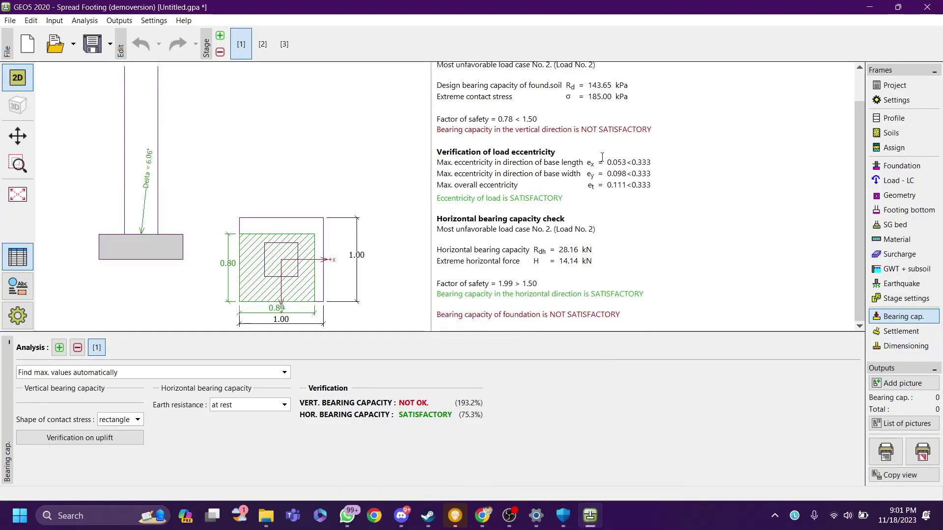
{"action": "scroll", "coordinate": [602, 156], "scroll_direction": "up", "scroll_amount": 1}
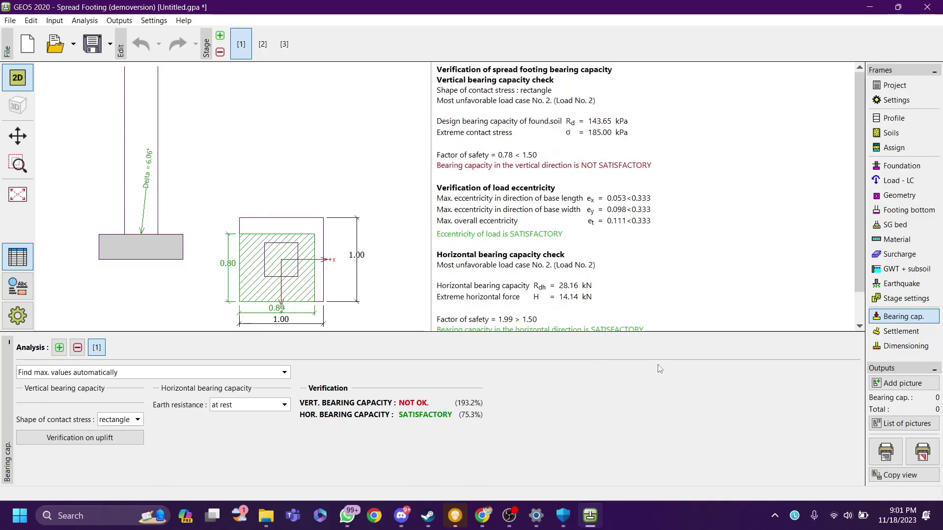
Step: Examine the foundation geometry of stage 1 against the soil layers and groundwater level
{"action": "left_click", "coordinate": [888, 166]}
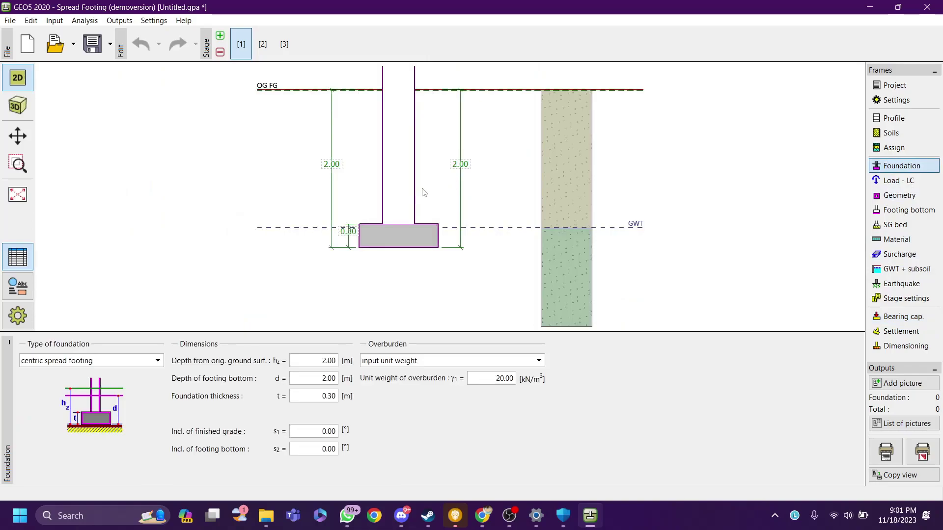
{"action": "scroll", "coordinate": [424, 192], "scroll_direction": "down", "scroll_amount": 2}
{"action": "scroll", "coordinate": [436, 234], "scroll_direction": "up", "scroll_amount": 1}
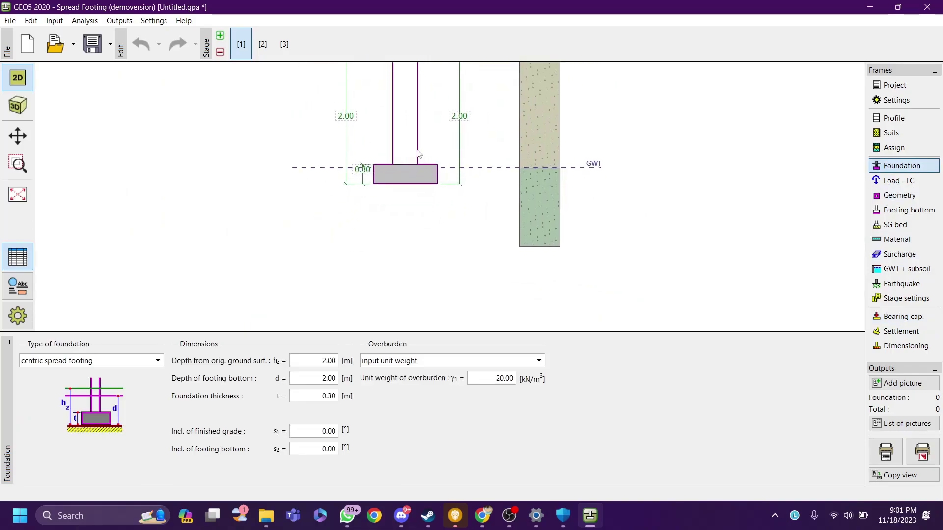
{"action": "scroll", "coordinate": [419, 153], "scroll_direction": "up", "scroll_amount": 1}
{"action": "left_click_drag", "start_coordinate": [419, 158], "coordinate": [421, 181]}
{"action": "scroll", "coordinate": [421, 172], "scroll_direction": "down", "scroll_amount": 2}
{"action": "mouse_move", "coordinate": [470, 200]}
{"action": "left_mouse_down"}
{"action": "mouse_move", "coordinate": [452, 204]}
{"action": "mouse_move", "coordinate": [457, 220]}
{"action": "left_mouse_up"}
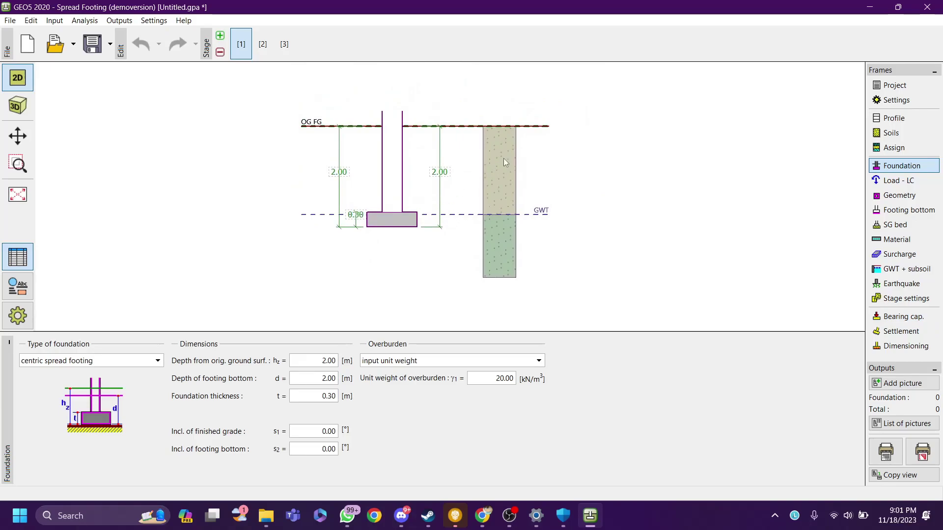
{"action": "scroll", "coordinate": [496, 142], "scroll_direction": "up", "scroll_amount": 1}
{"action": "left_click_drag", "start_coordinate": [494, 137], "coordinate": [501, 132]}
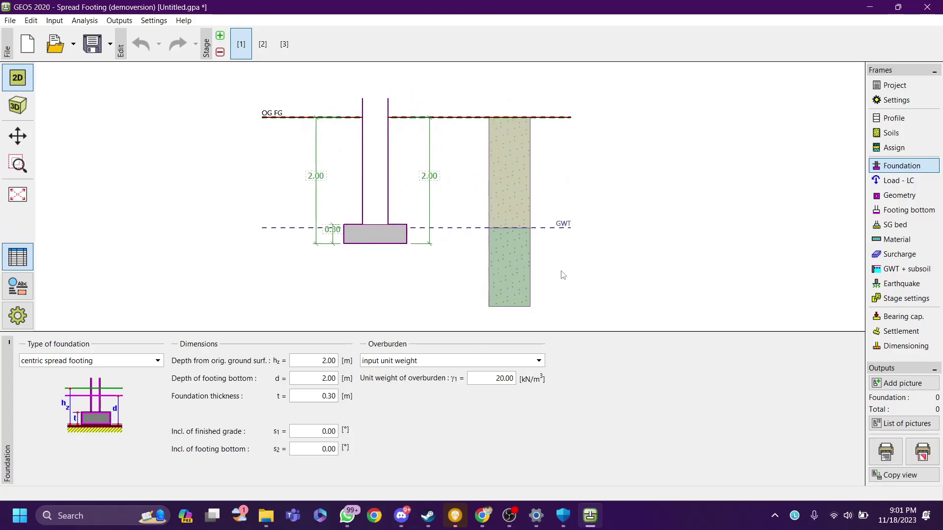
Step: Switch to Chrome and review the qsafe design choice, the footing diagram and the Tabel 2.1 design data in Laporan Pondasi Dangkal.pdf
{"action": "left_click", "coordinate": [484, 515]}
{"action": "scroll", "coordinate": [452, 250], "scroll_direction": "down", "scroll_amount": 5}
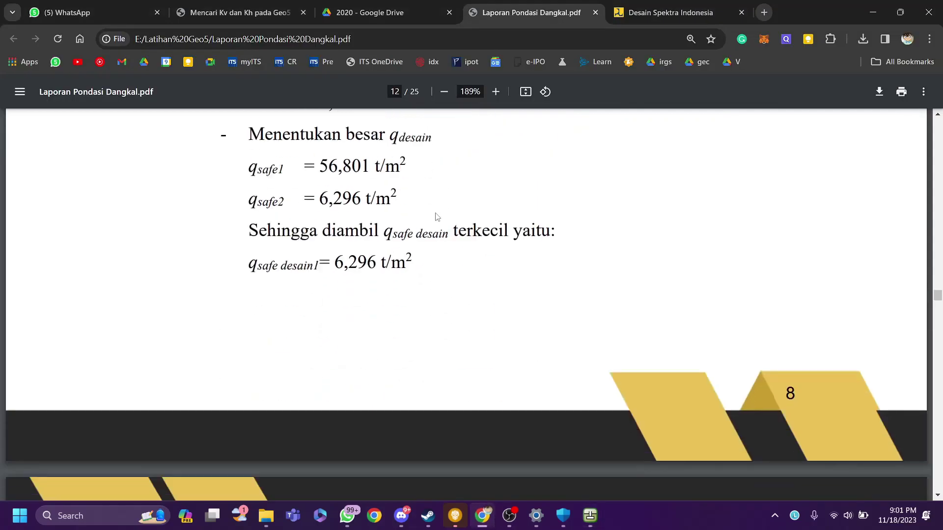
{"action": "scroll", "coordinate": [452, 249], "scroll_direction": "up", "scroll_amount": 15}
{"action": "scroll", "coordinate": [451, 249], "scroll_direction": "up", "scroll_amount": 20}
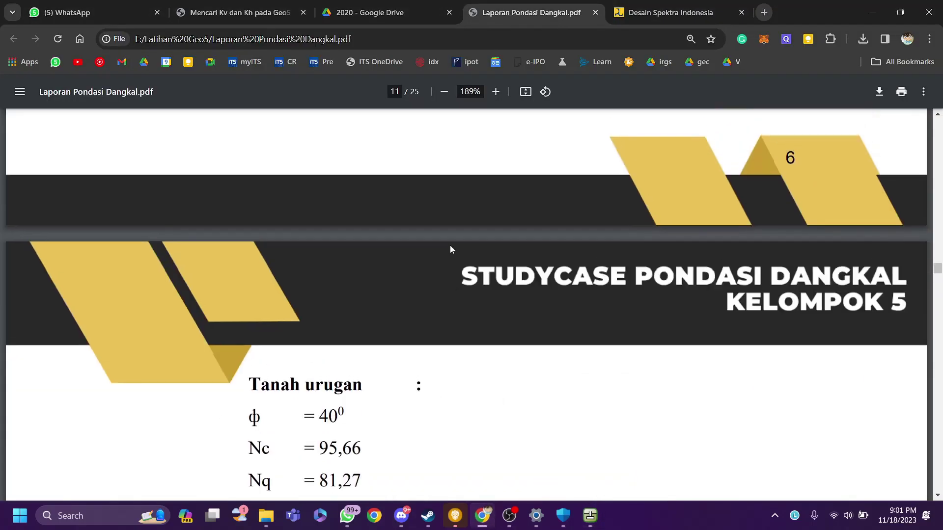
{"action": "scroll", "coordinate": [453, 250], "scroll_direction": "up", "scroll_amount": 20}
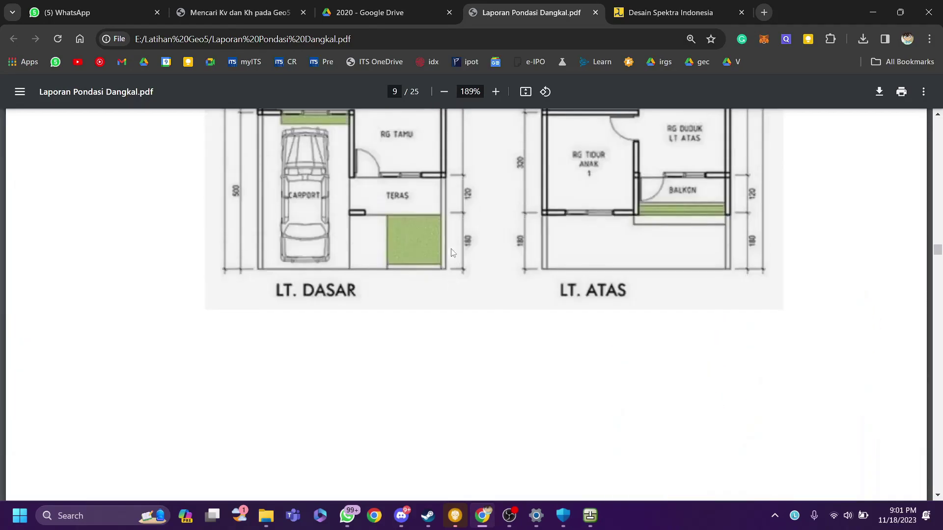
{"action": "scroll", "coordinate": [452, 253], "scroll_direction": "up", "scroll_amount": 15}
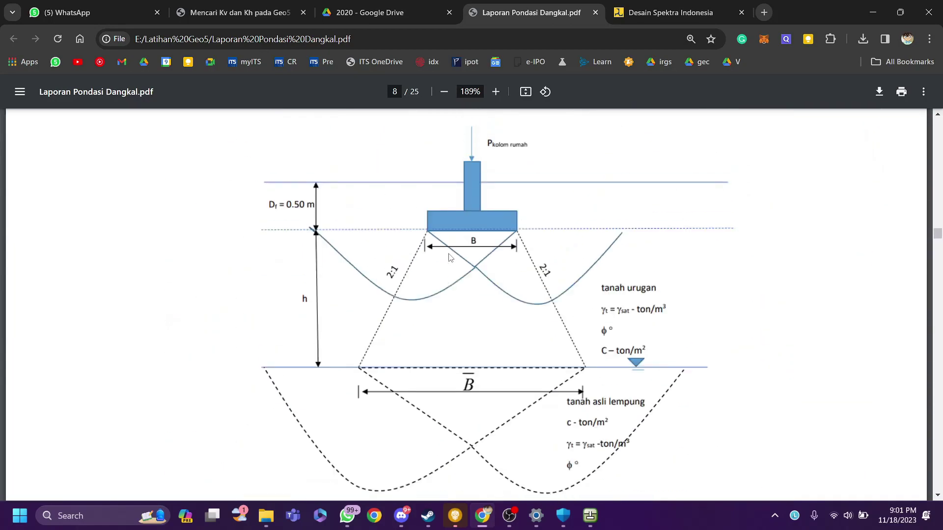
{"action": "scroll", "coordinate": [450, 256], "scroll_direction": "up", "scroll_amount": 3}
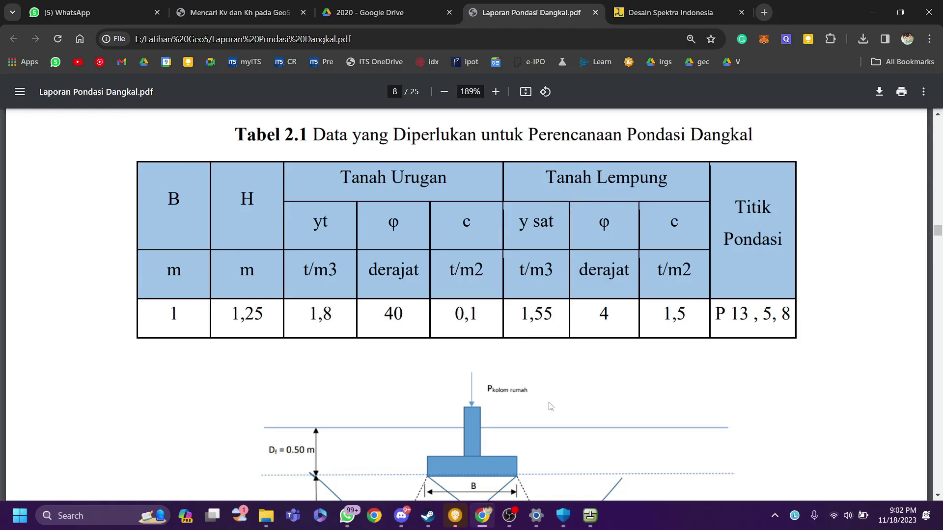
Step: Switch to GEO5 and view the Save as options for the spread footing file, closing them without saving
{"action": "left_click", "coordinate": [588, 517]}
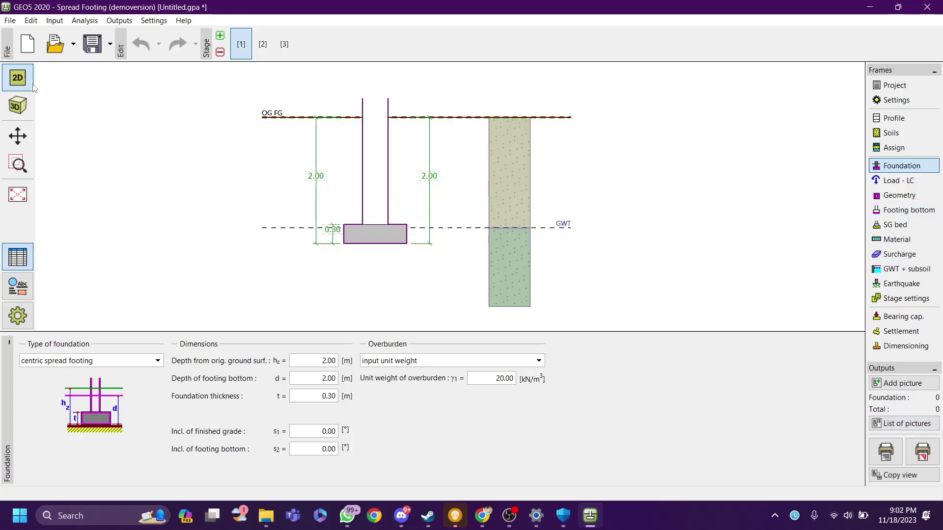
{"action": "left_click", "coordinate": [9, 21]}
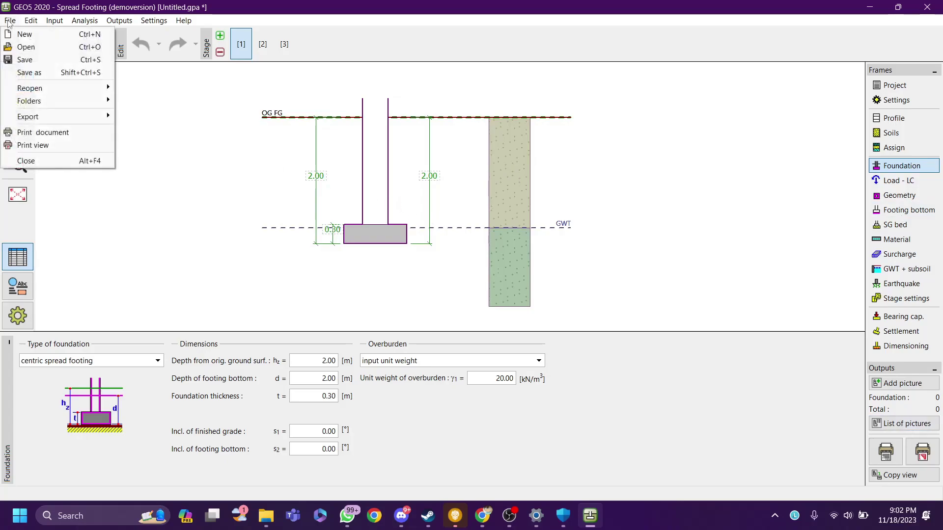
{"action": "left_click", "coordinate": [27, 73]}
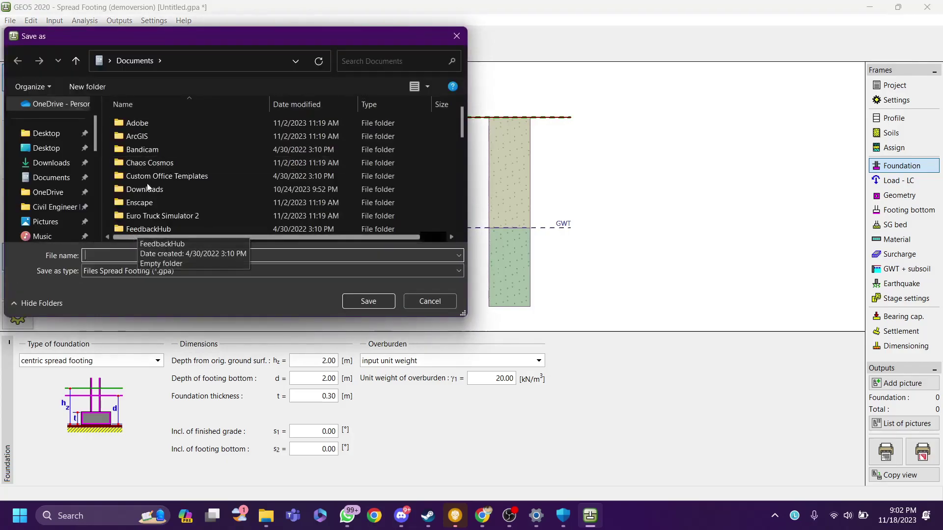
{"action": "scroll", "coordinate": [153, 184], "scroll_direction": "down", "scroll_amount": 3}
{"action": "scroll", "coordinate": [163, 185], "scroll_direction": "up", "scroll_amount": 3}
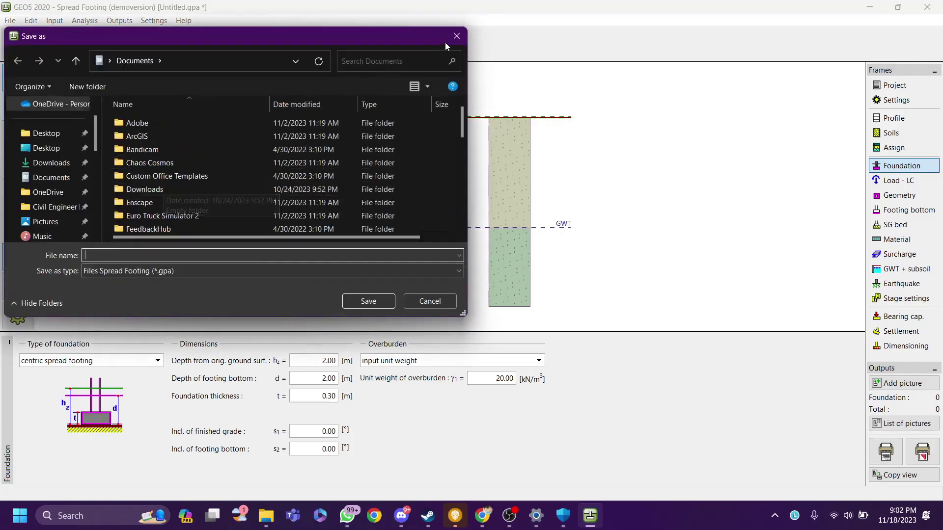
{"action": "left_click", "coordinate": [456, 36]}
Step: Frame the foundation drawing and preview it in the print and export desktop view, closing the preview without exporting
{"action": "scroll", "coordinate": [559, 242], "scroll_direction": "down", "scroll_amount": 2}
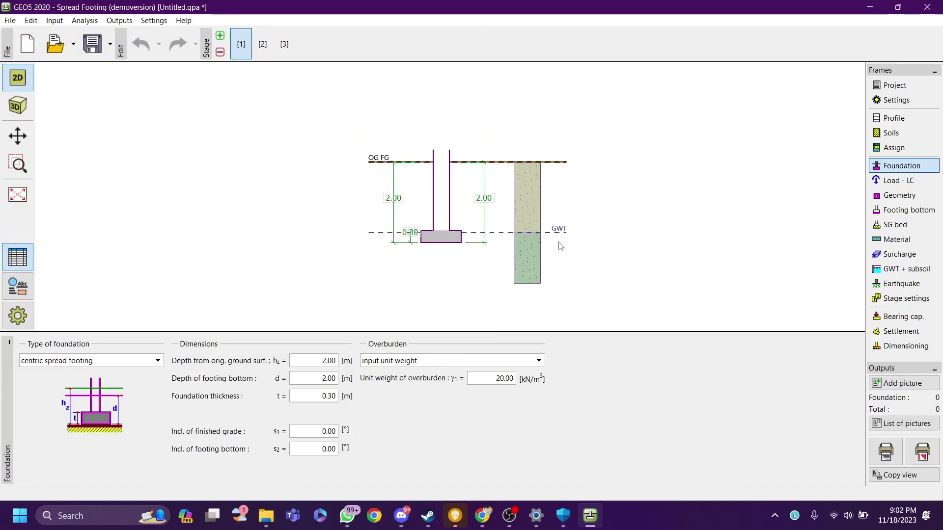
{"action": "scroll", "coordinate": [560, 242], "scroll_direction": "up", "scroll_amount": 2}
{"action": "left_click_drag", "start_coordinate": [561, 240], "coordinate": [574, 216]}
{"action": "scroll", "coordinate": [575, 215], "scroll_direction": "down", "scroll_amount": 1}
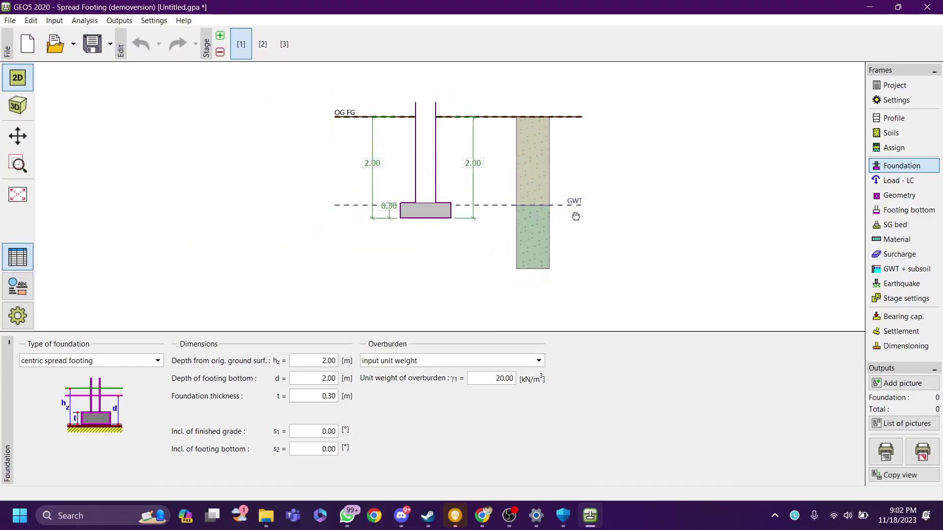
{"action": "left_click", "coordinate": [929, 454]}
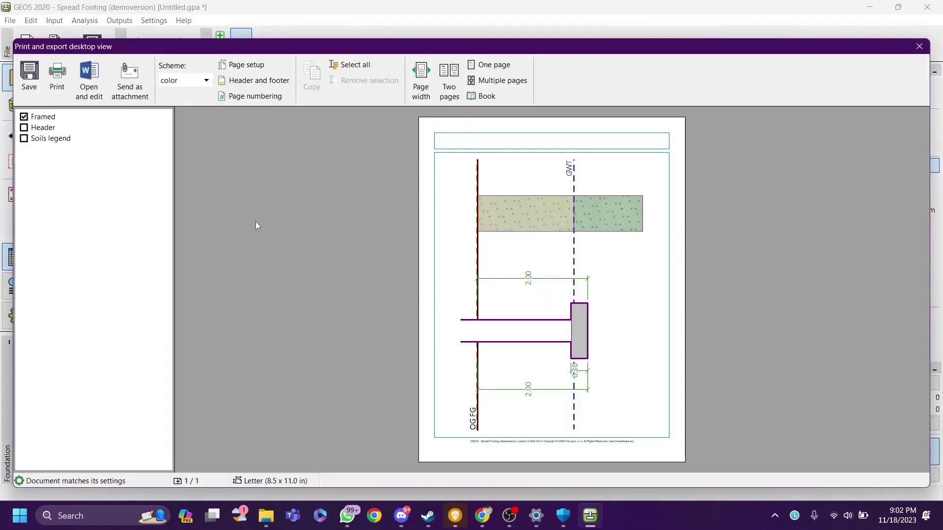
{"action": "left_click", "coordinate": [919, 46]}
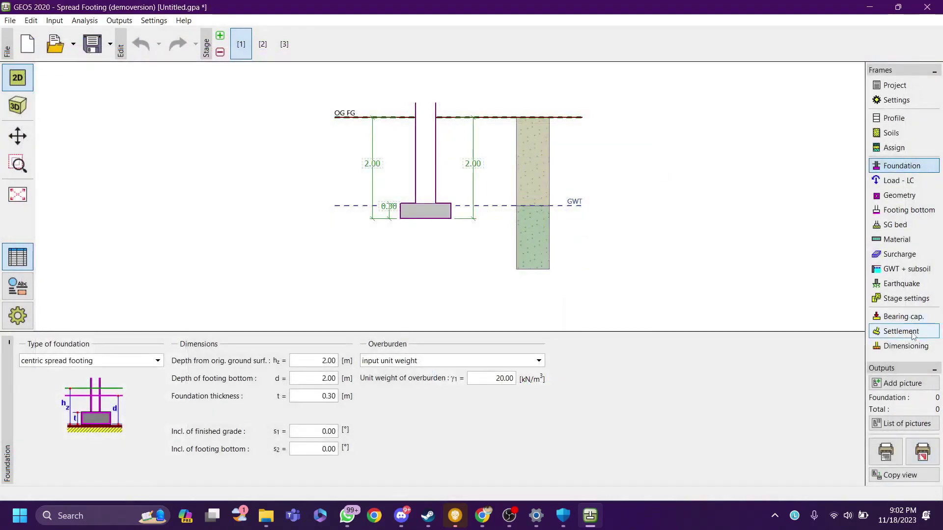
Step: Go through the stage 1 bearing capacity, settlement and dimensioning results, returning to bearing capacity
{"action": "left_click", "coordinate": [903, 316]}
{"action": "left_click", "coordinate": [902, 331]}
{"action": "left_click", "coordinate": [921, 347]}
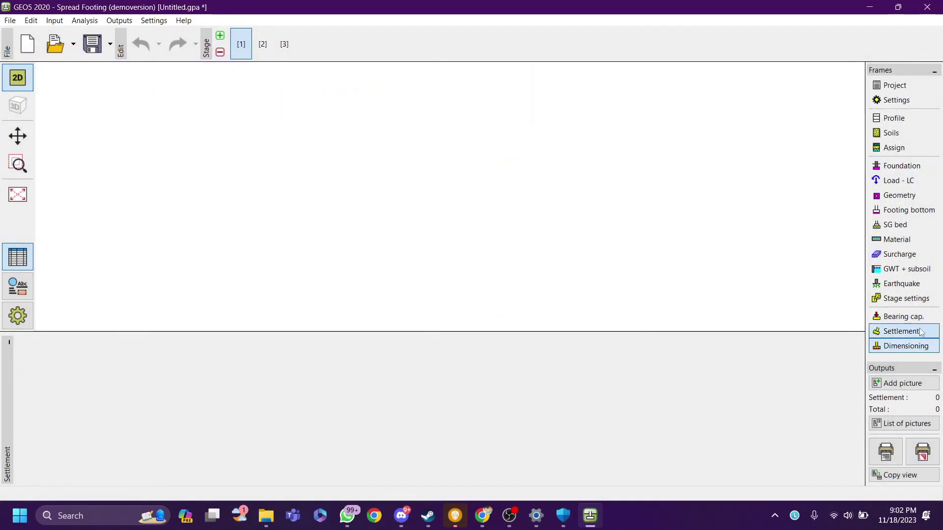
{"action": "left_click", "coordinate": [911, 316]}
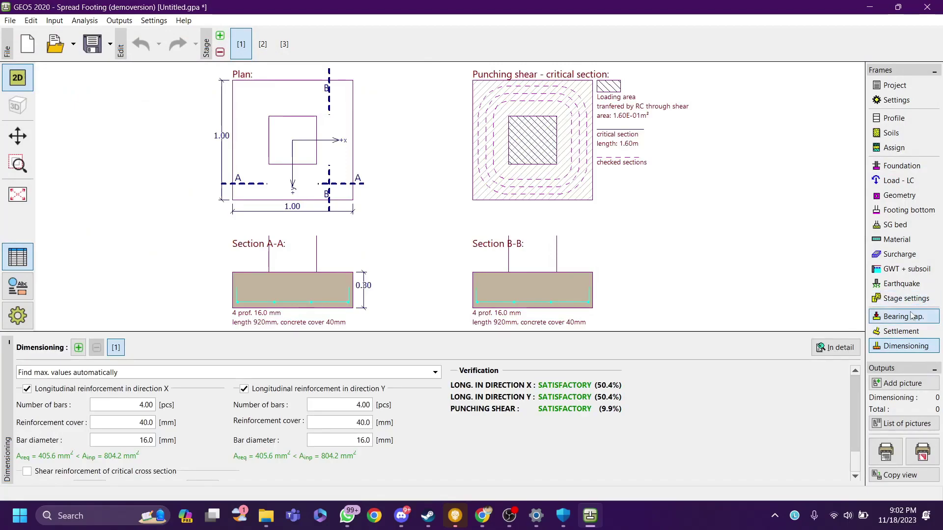
Step: Examine the stage 1 verification of vertical bearing capacity, load eccentricity and horizontal bearing capacity alongside the footing drawing
{"action": "scroll", "coordinate": [733, 252], "scroll_direction": "down", "scroll_amount": 2}
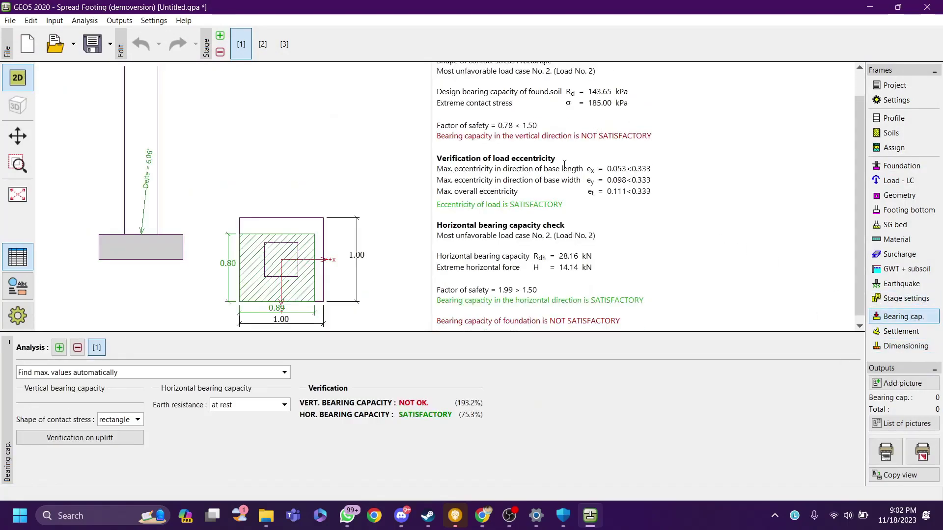
{"action": "scroll", "coordinate": [392, 213], "scroll_direction": "up", "scroll_amount": 4}
{"action": "scroll", "coordinate": [391, 212], "scroll_direction": "down", "scroll_amount": 5}
{"action": "left_click_drag", "start_coordinate": [322, 208], "coordinate": [327, 187]}
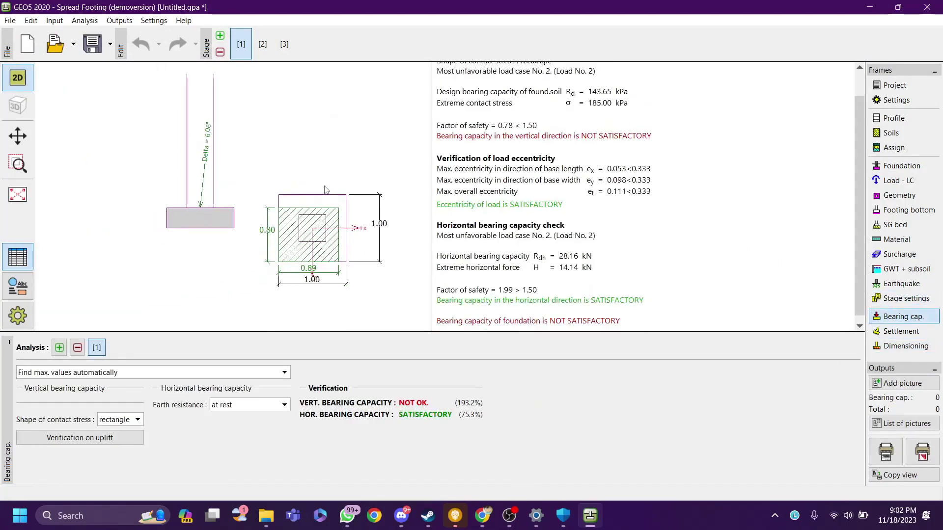
{"action": "scroll", "coordinate": [325, 186], "scroll_direction": "down", "scroll_amount": 1}
{"action": "scroll", "coordinate": [546, 174], "scroll_direction": "up", "scroll_amount": 2}
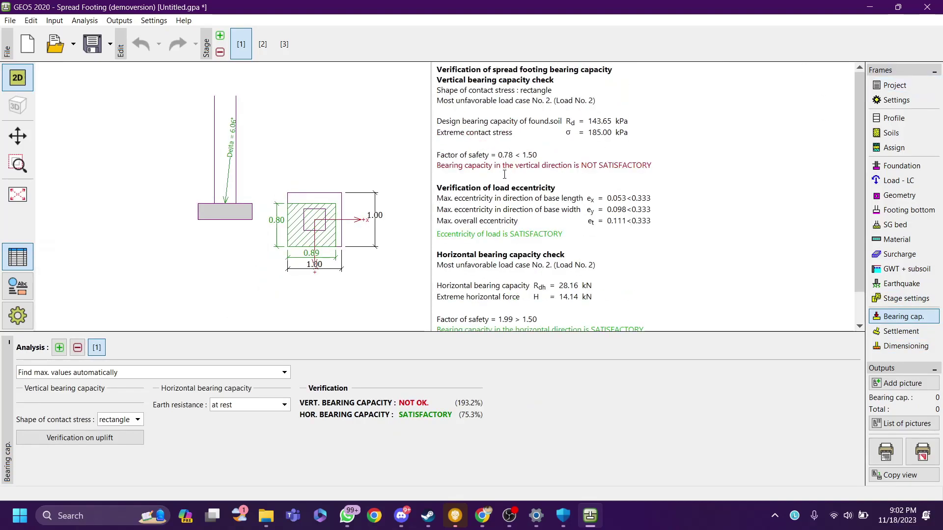
{"action": "left_click_drag", "start_coordinate": [379, 181], "coordinate": [382, 197]}
{"action": "mouse_move", "coordinate": [371, 185]}
{"action": "left_mouse_down"}
{"action": "mouse_move", "coordinate": [372, 169]}
{"action": "mouse_move", "coordinate": [372, 192]}
{"action": "left_mouse_up"}
{"action": "scroll", "coordinate": [373, 178], "scroll_direction": "up", "scroll_amount": 1}
{"action": "scroll", "coordinate": [374, 195], "scroll_direction": "down", "scroll_amount": 1}
Step: Switch to File Explorer and open the Geo5 folder on New Volume (E:)
{"action": "left_click", "coordinate": [11, 21]}
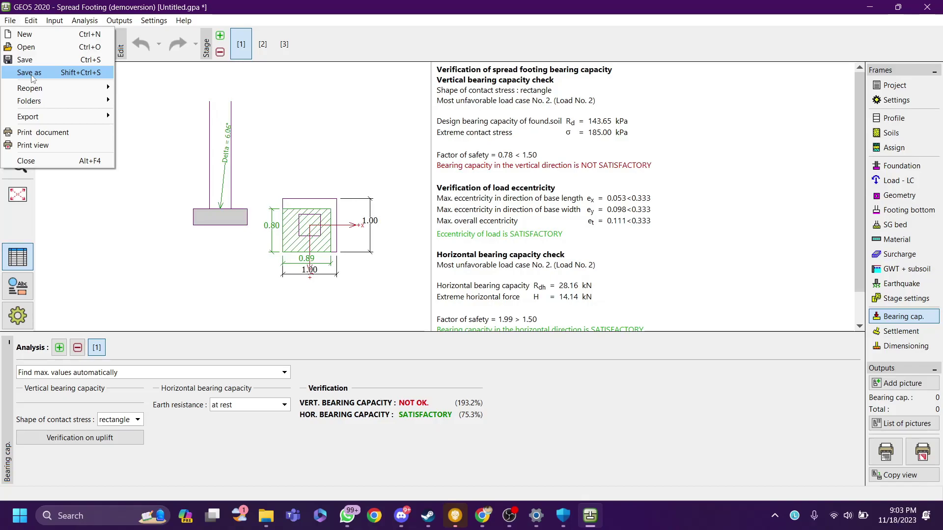
{"action": "left_click", "coordinate": [265, 516]}
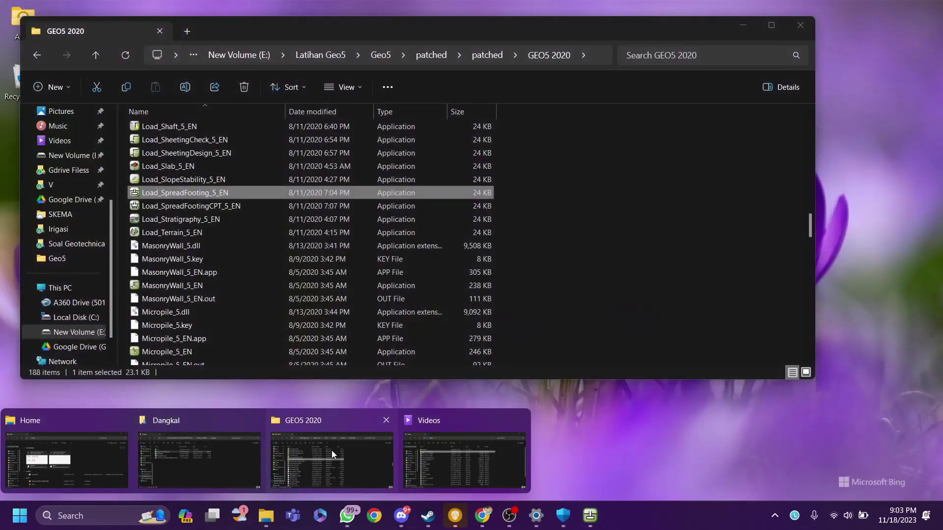
{"action": "left_click", "coordinate": [331, 450]}
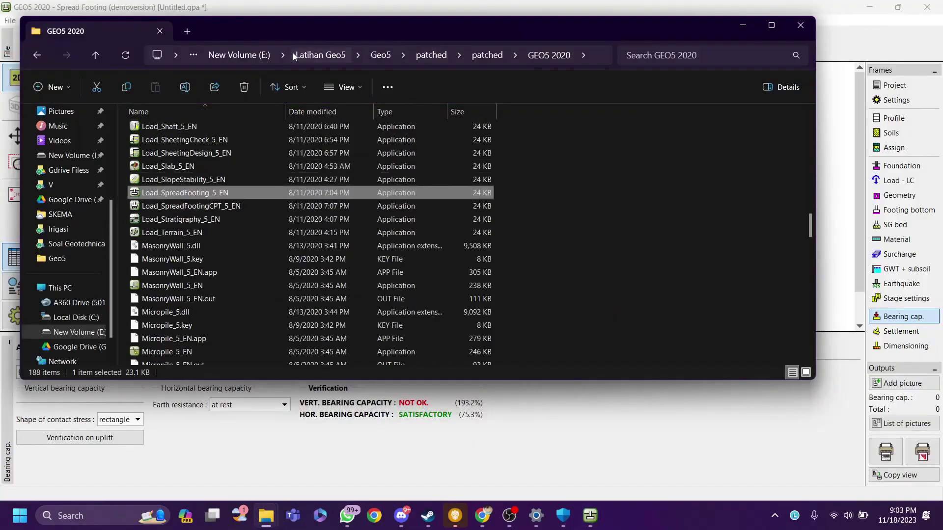
{"action": "left_click", "coordinate": [252, 54]}
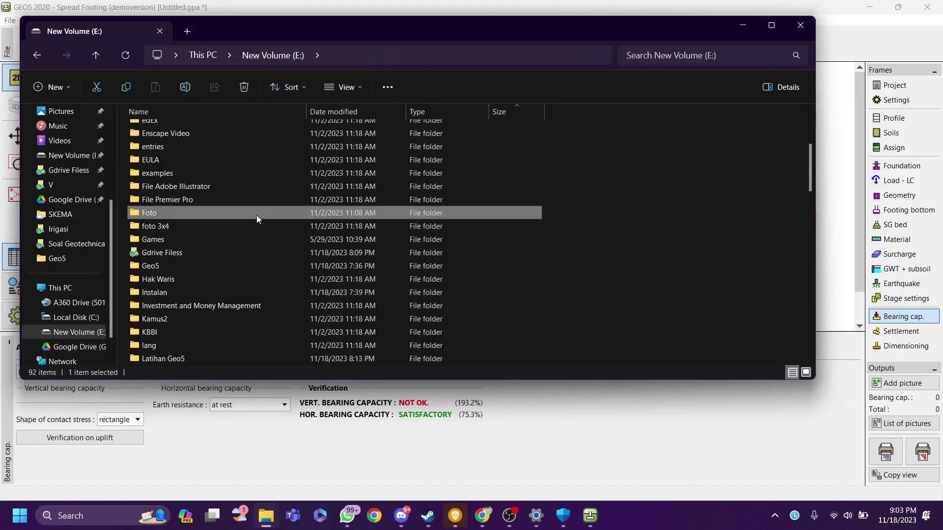
{"action": "double_click", "coordinate": [184, 267]}
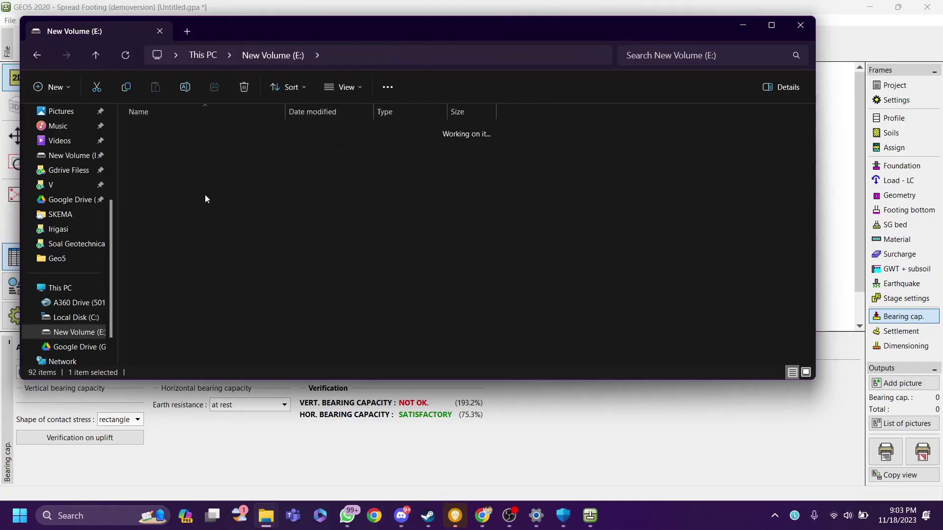
Step: Look through the project files in the Geo5 folder and return to GEO5, leaving the file commands unused
{"action": "scroll", "coordinate": [208, 184], "scroll_direction": "down", "scroll_amount": 5}
{"action": "scroll", "coordinate": [208, 211], "scroll_direction": "down", "scroll_amount": 1}
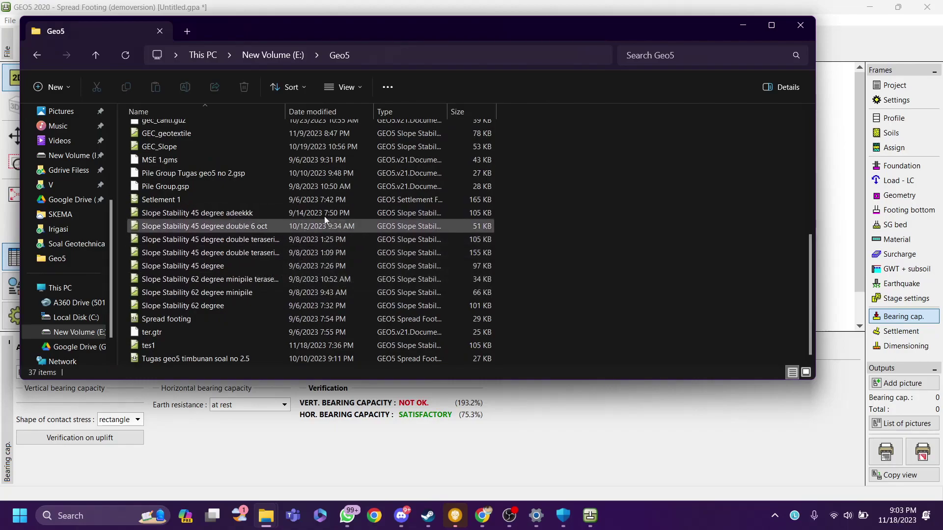
{"action": "scroll", "coordinate": [267, 299], "scroll_direction": "up", "scroll_amount": 5}
{"action": "scroll", "coordinate": [275, 245], "scroll_direction": "down", "scroll_amount": 4}
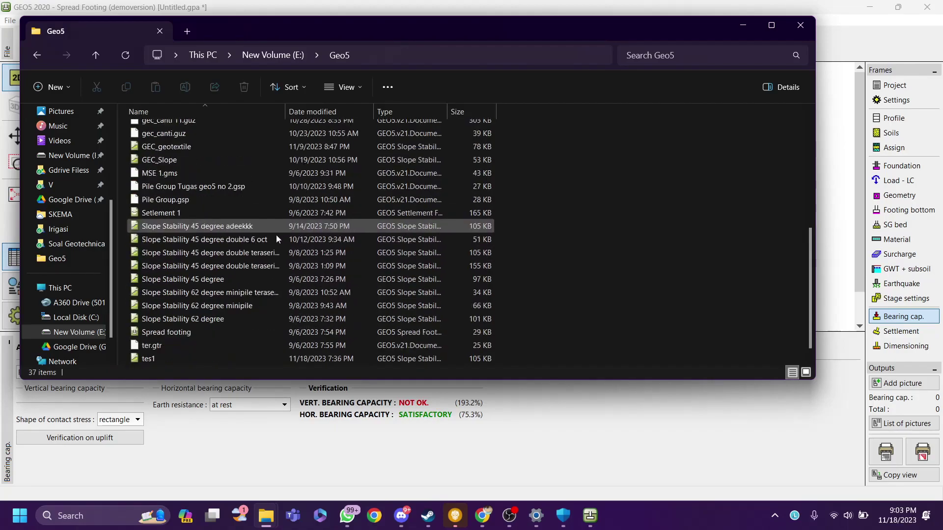
{"action": "scroll", "coordinate": [284, 231], "scroll_direction": "up", "scroll_amount": 5}
{"action": "scroll", "coordinate": [307, 226], "scroll_direction": "down", "scroll_amount": 5}
{"action": "scroll", "coordinate": [319, 224], "scroll_direction": "up", "scroll_amount": 5}
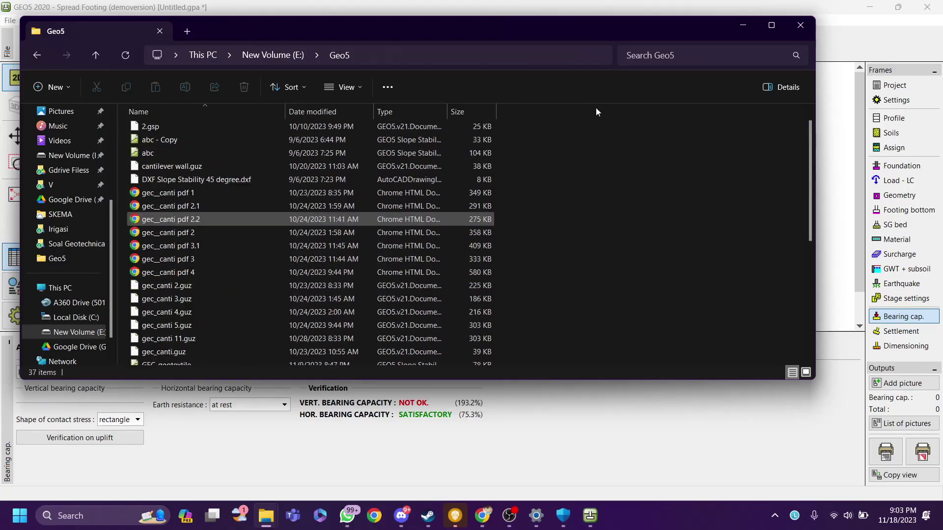
{"action": "left_click", "coordinate": [740, 27]}
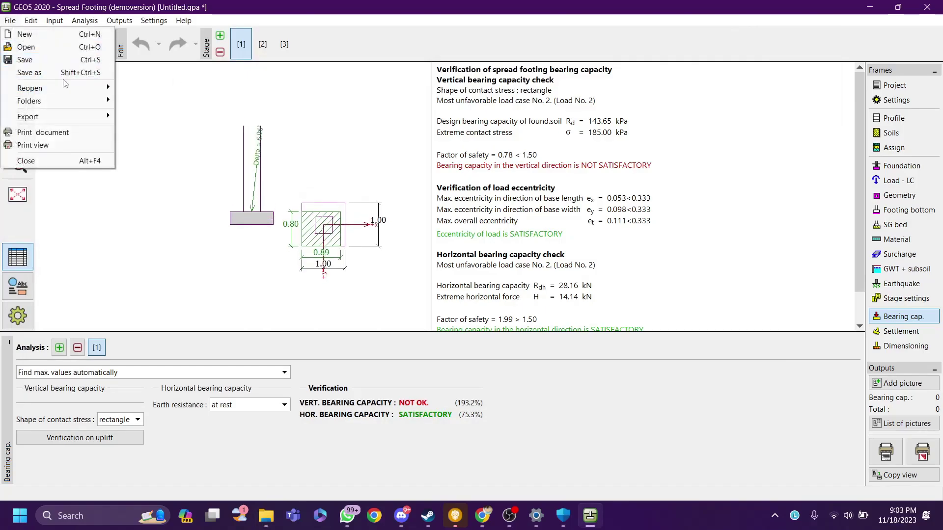
{"action": "left_click", "coordinate": [210, 102]}
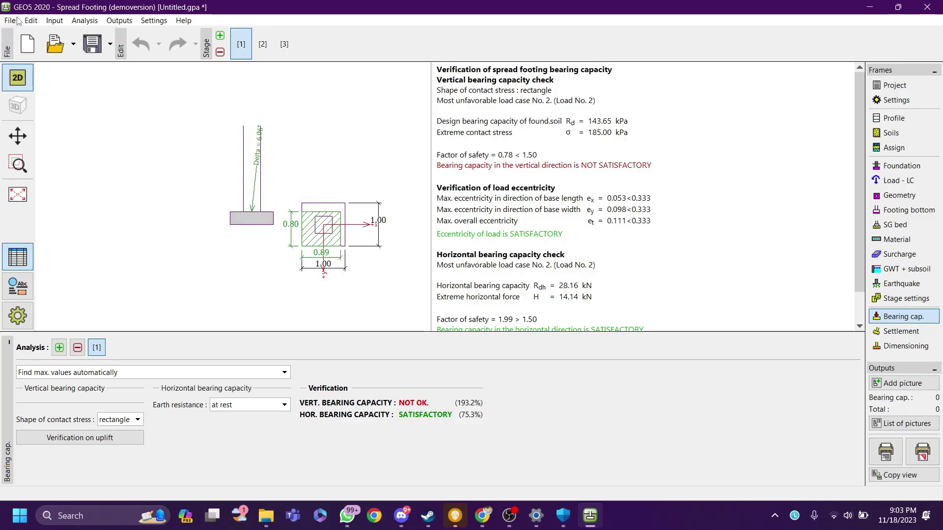
Step: View the footing with its Tanah Urugan and Tanah Lempung soil layers, returning to the stage 1 bearing capacity results
{"action": "left_click_drag", "start_coordinate": [283, 142], "coordinate": [264, 128]}
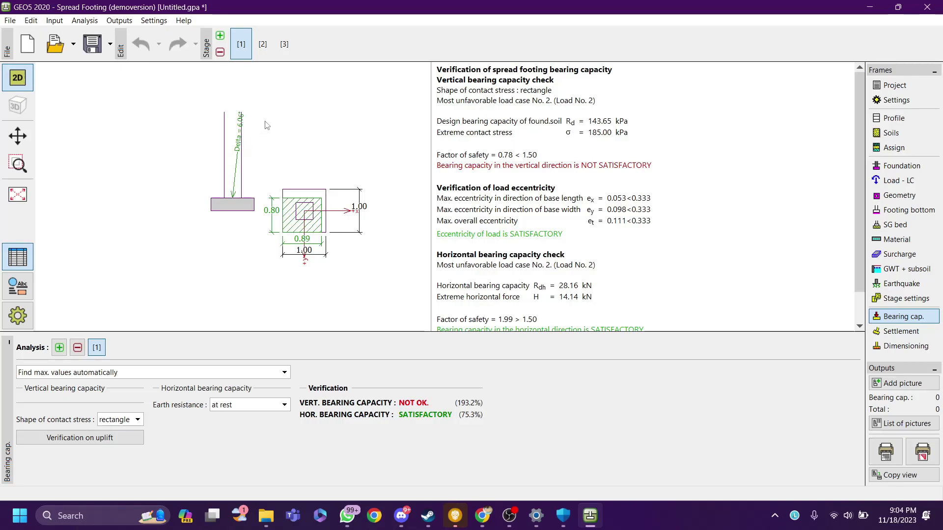
{"action": "scroll", "coordinate": [274, 123], "scroll_direction": "up", "scroll_amount": 4}
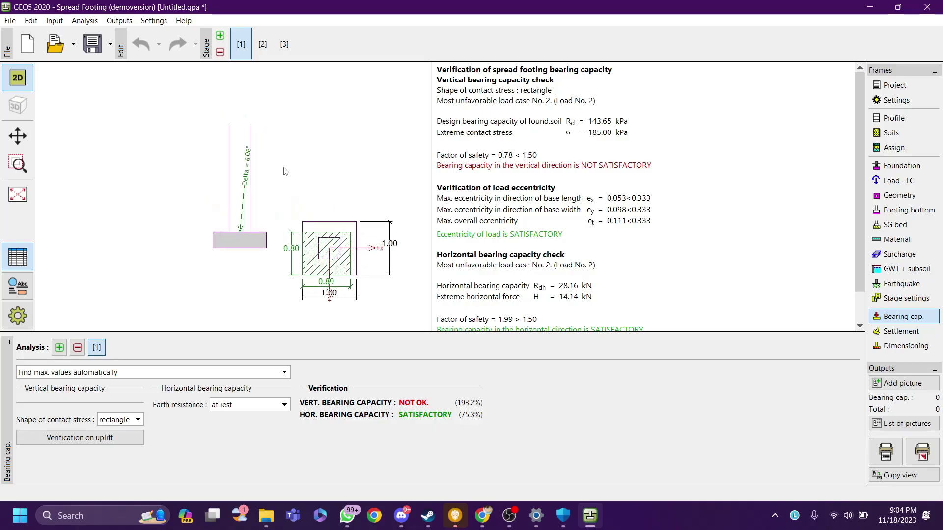
{"action": "left_click", "coordinate": [893, 133]}
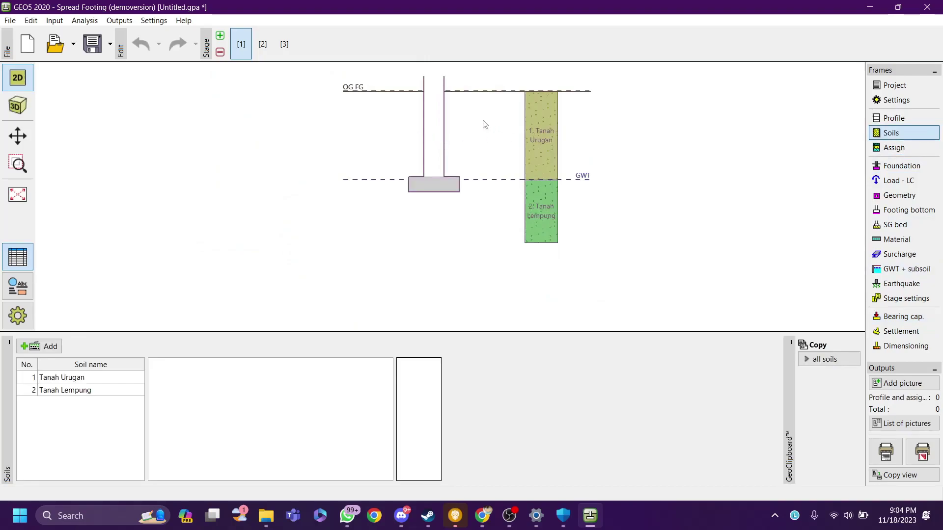
{"action": "scroll", "coordinate": [519, 149], "scroll_direction": "up", "scroll_amount": 3}
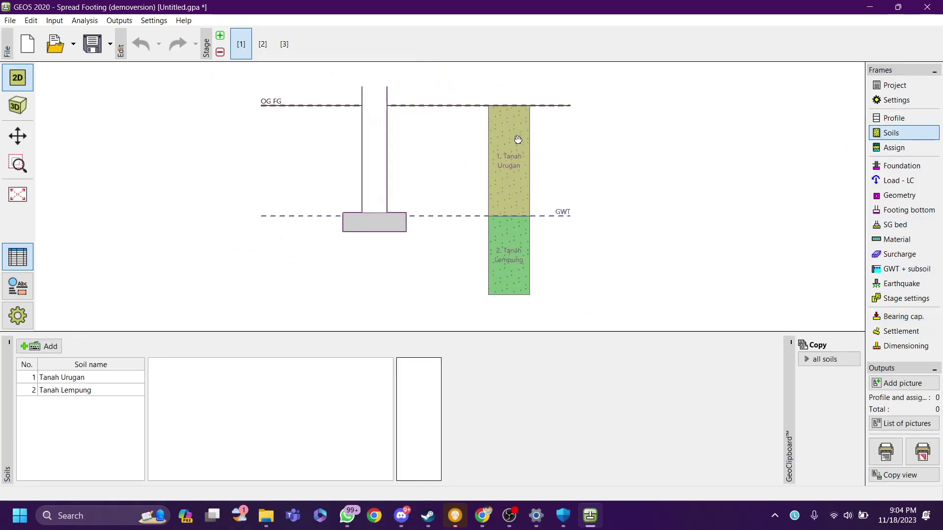
{"action": "left_click", "coordinate": [912, 318]}
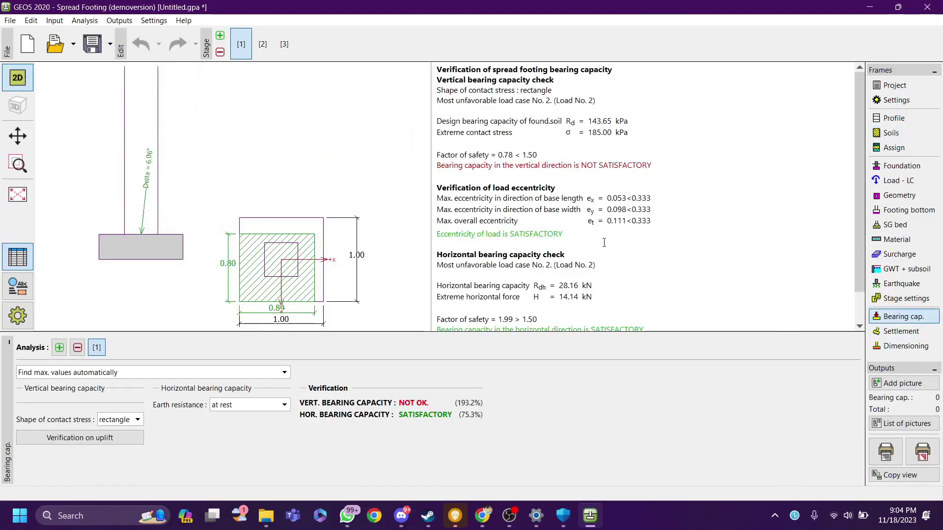
Step: Check the stage 1 dimensioning results and view the footing and soils model in 3D from another angle
{"action": "left_click", "coordinate": [906, 346]}
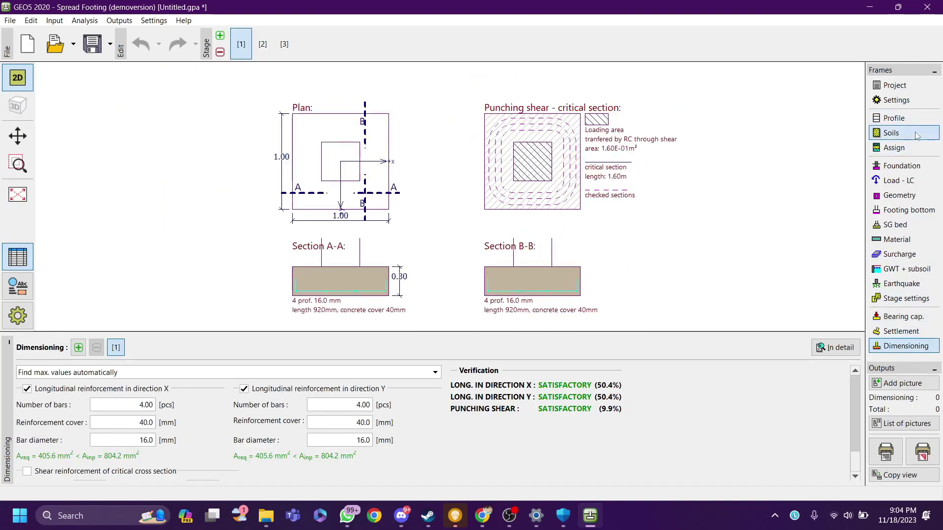
{"action": "left_click", "coordinate": [18, 105]}
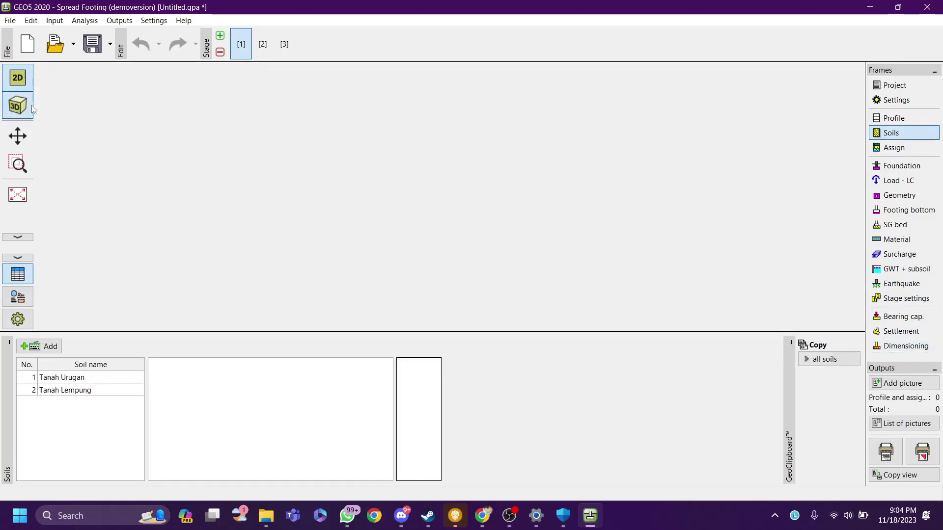
{"action": "left_click_drag", "start_coordinate": [534, 188], "coordinate": [478, 151]}
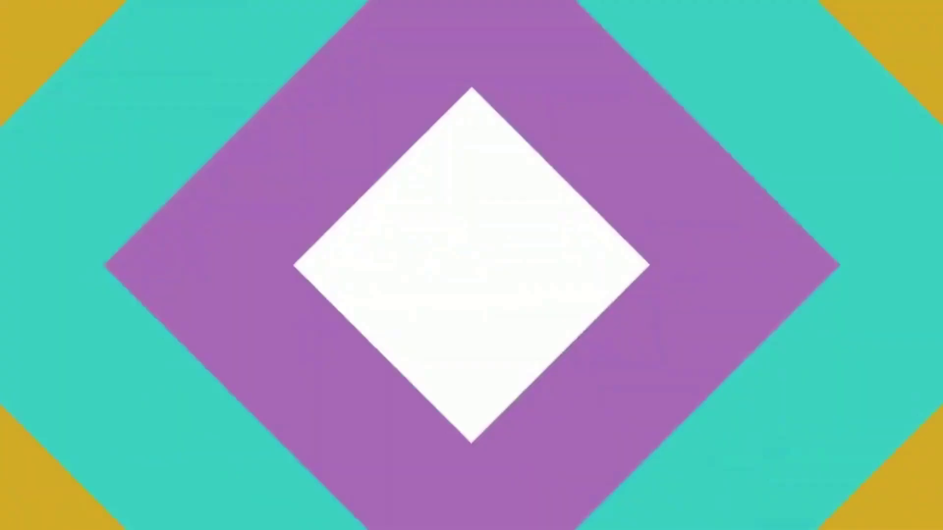